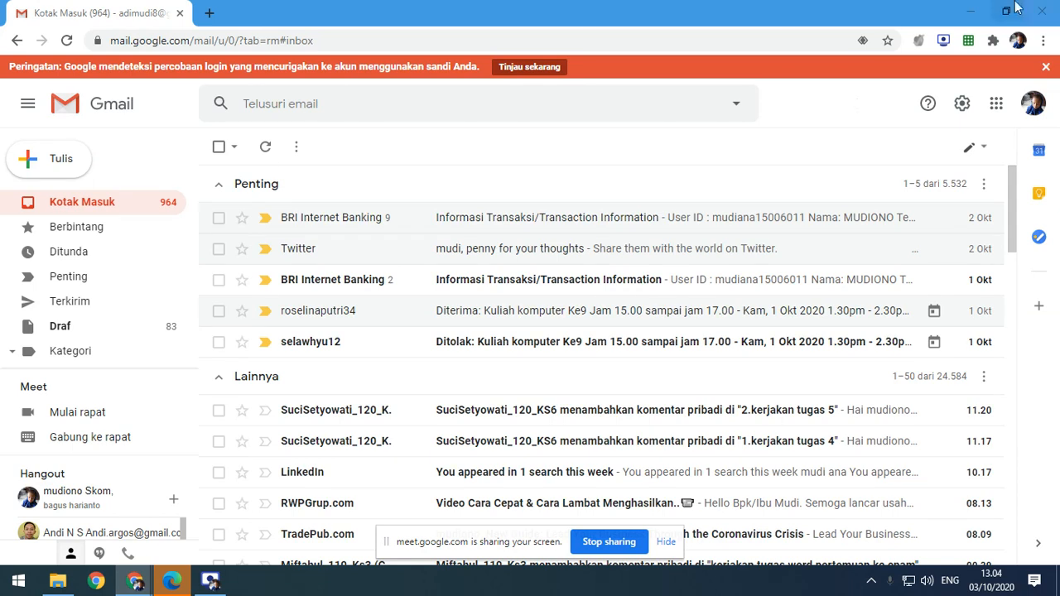
# Minimize both browser windows to show the desktop and hide the screen-sharing notice.
pyautogui.click(968, 15)
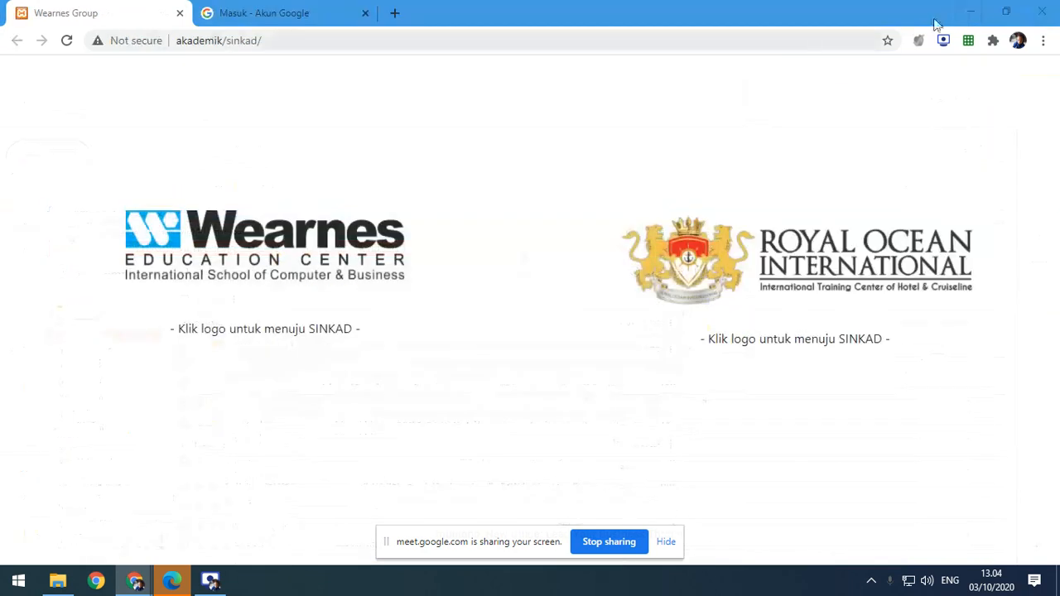
pyautogui.click(971, 13)
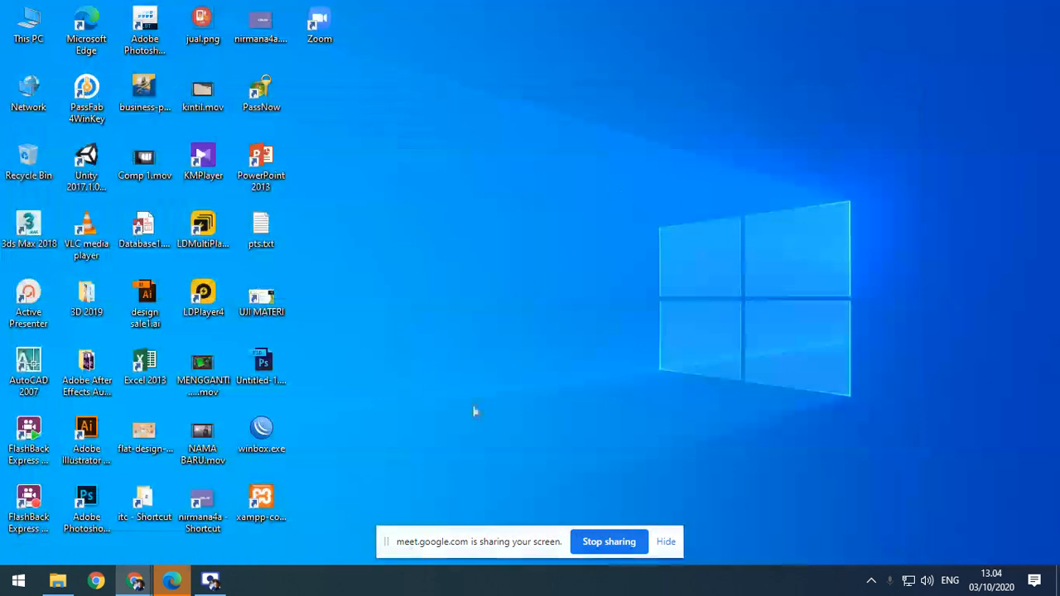
pyautogui.click(666, 544)
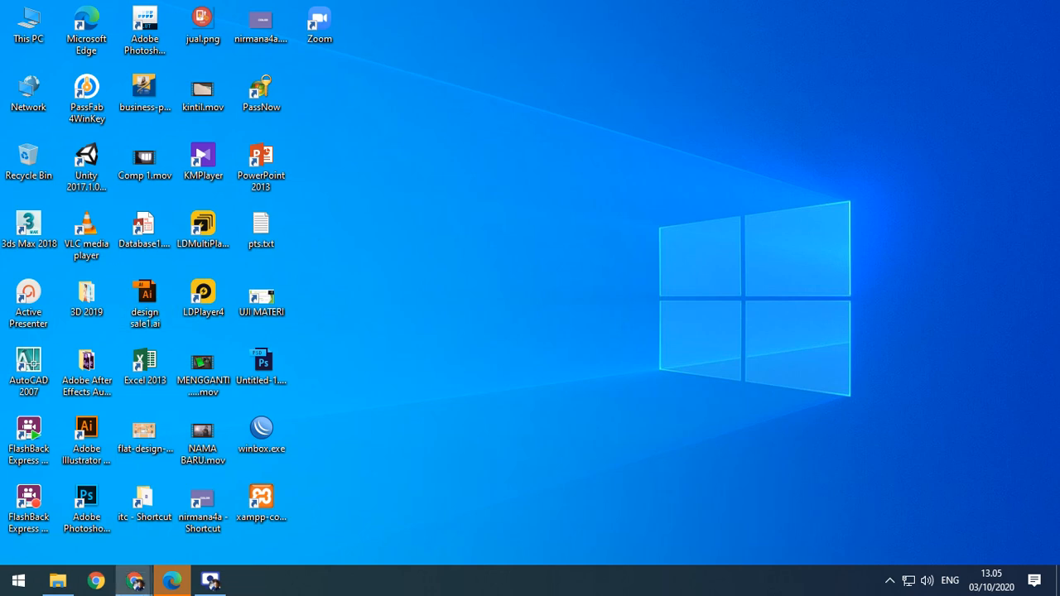
# Launch Word 2013 and create a blank document.
pyautogui.click(20, 583)
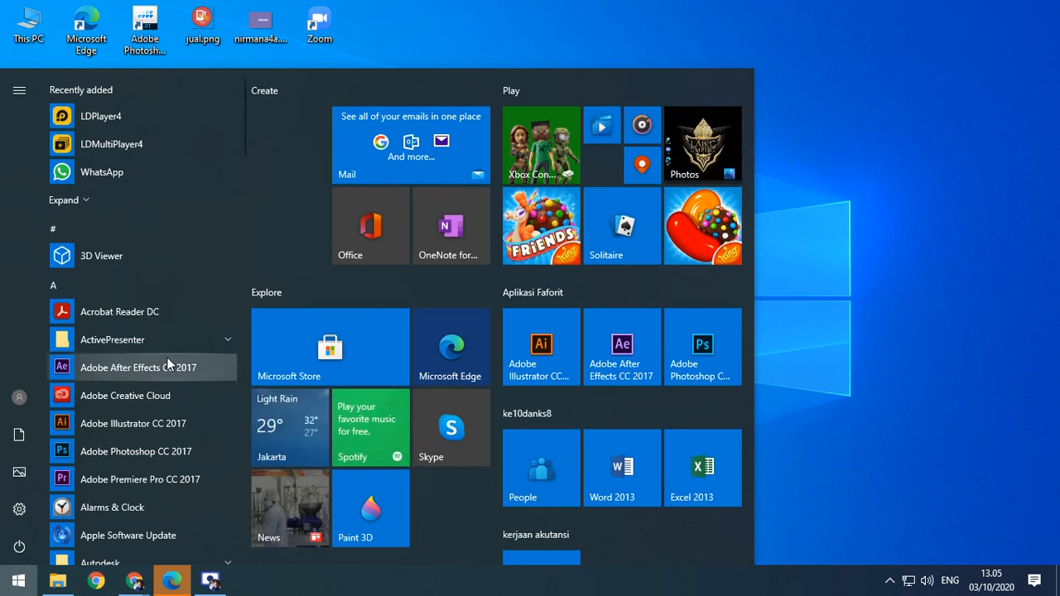
pyautogui.scroll(-3, 167, 365)
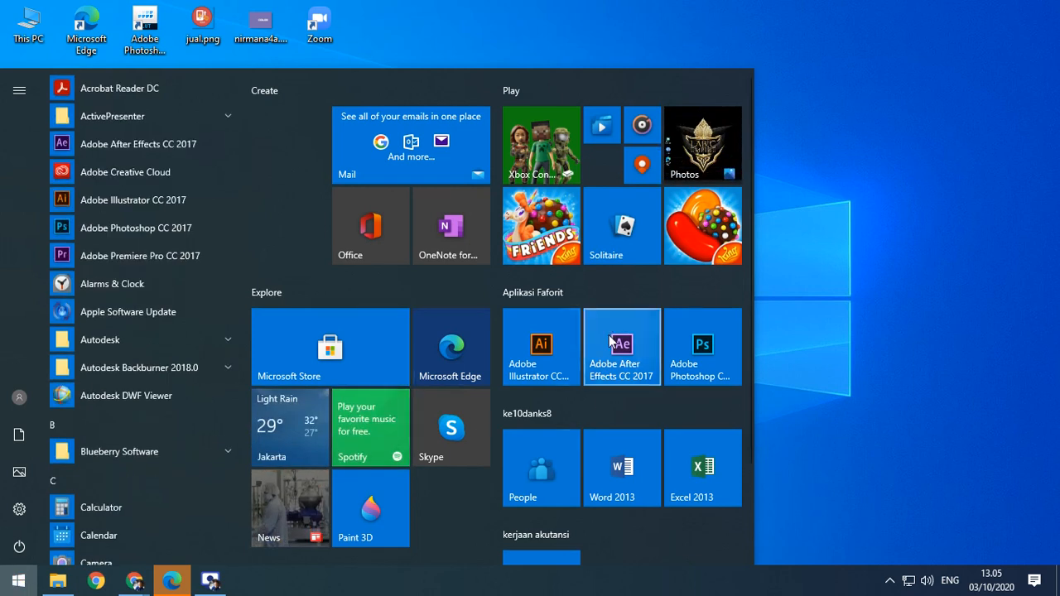
pyautogui.click(616, 470)
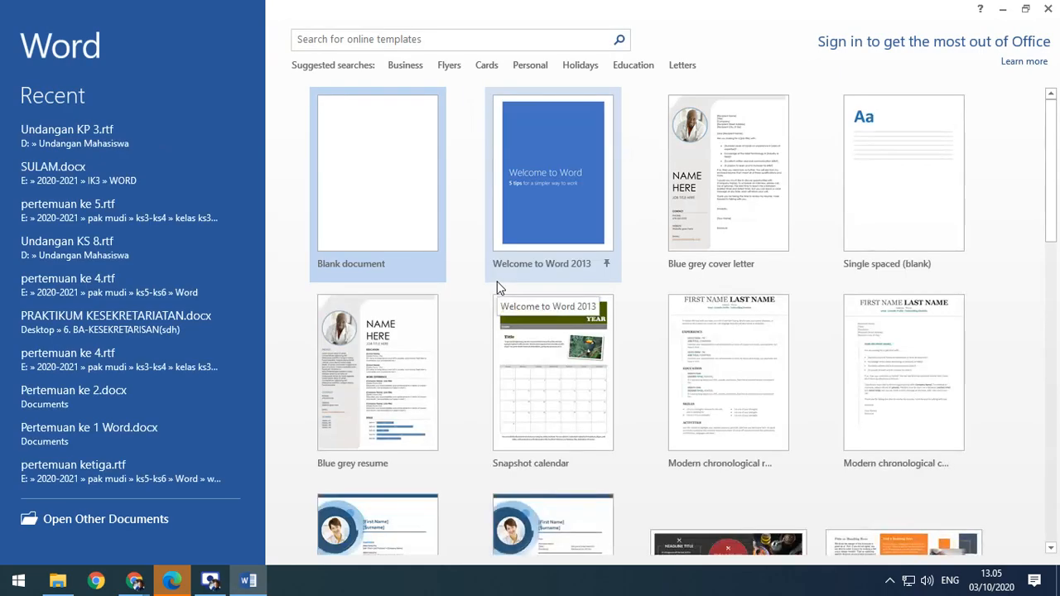
pyautogui.click(367, 165)
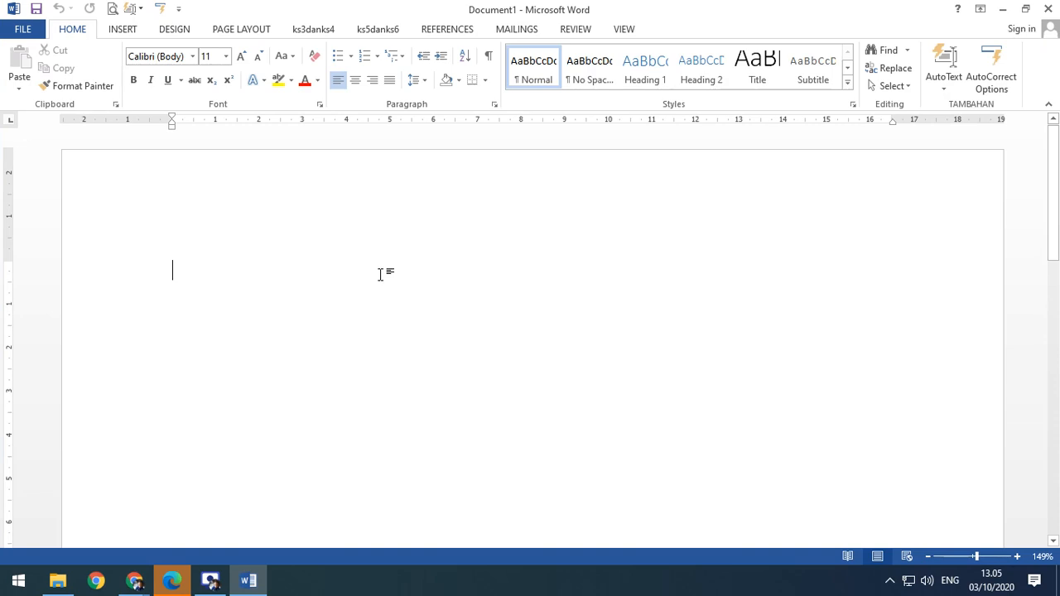
# Start saving the new document to the computer and open the 2020-2021 folder on drive Data (E:) as the location.
pyautogui.click(23, 32)
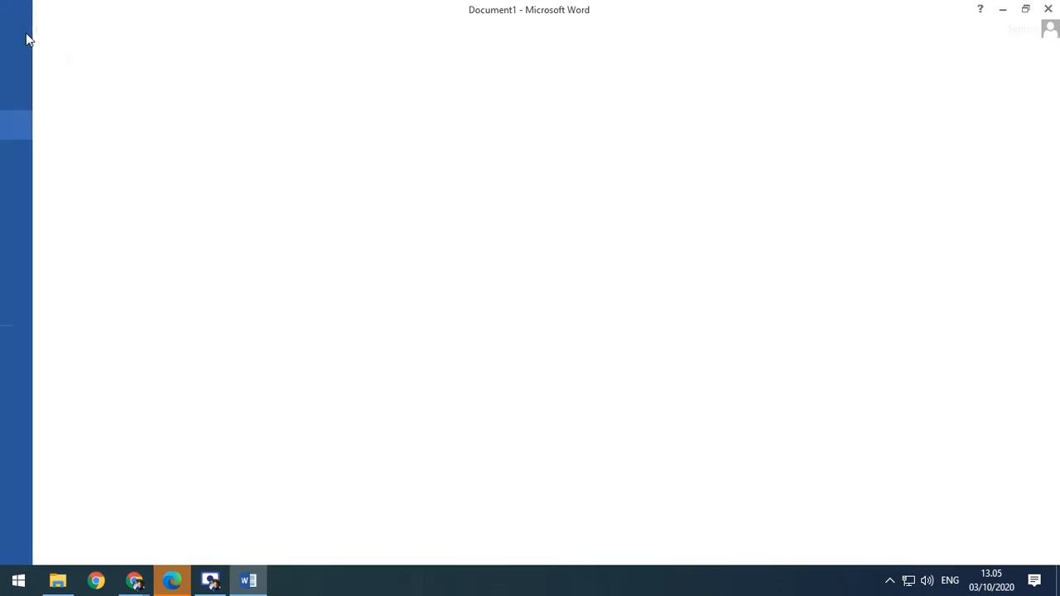
pyautogui.click(33, 190)
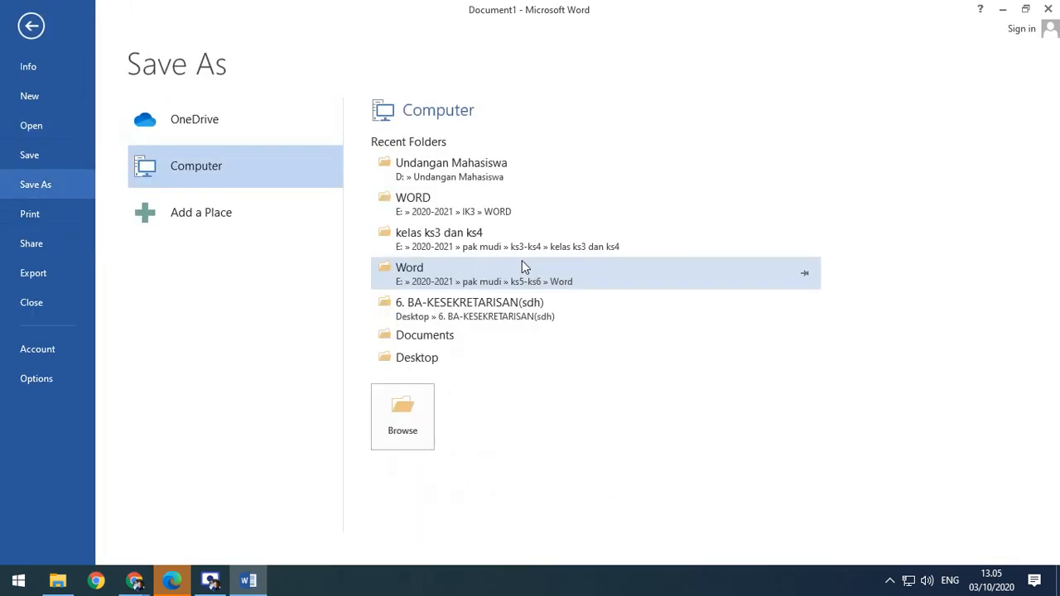
pyautogui.click(410, 402)
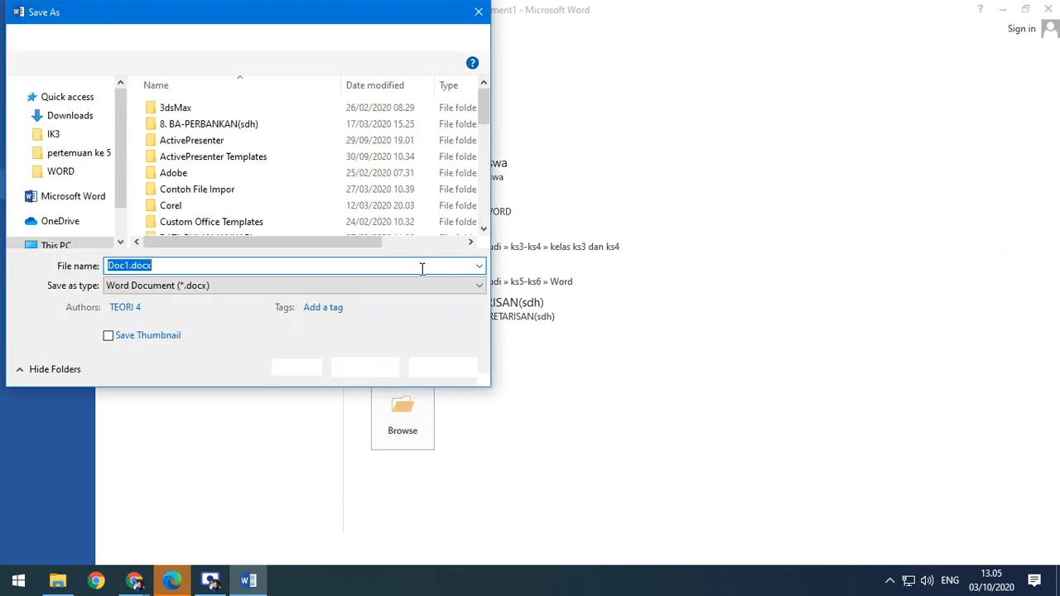
pyautogui.moveTo(122, 181); pyautogui.dragTo(118, 190)
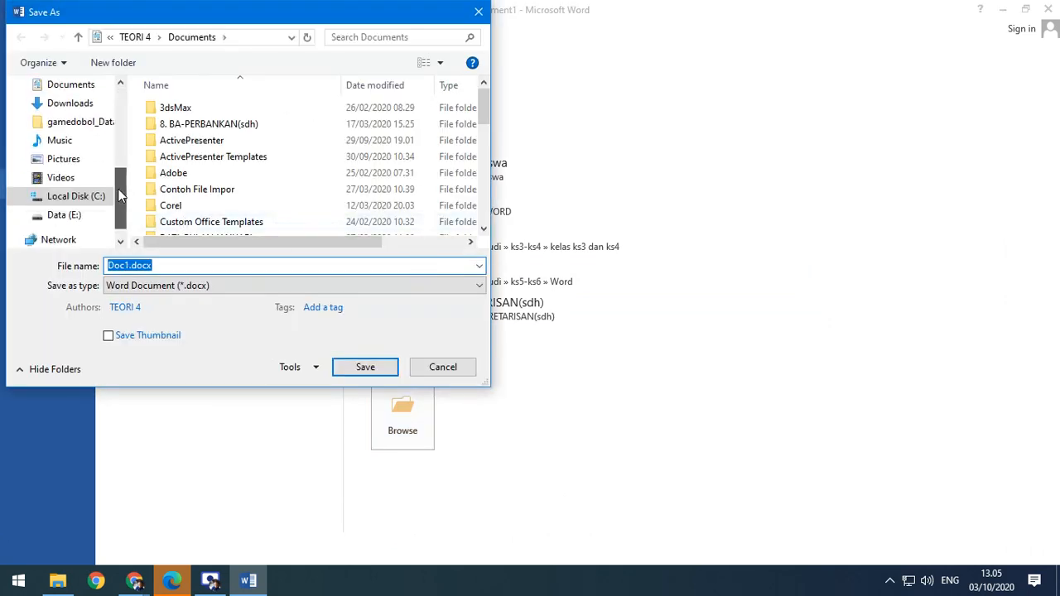
pyautogui.click(42, 214)
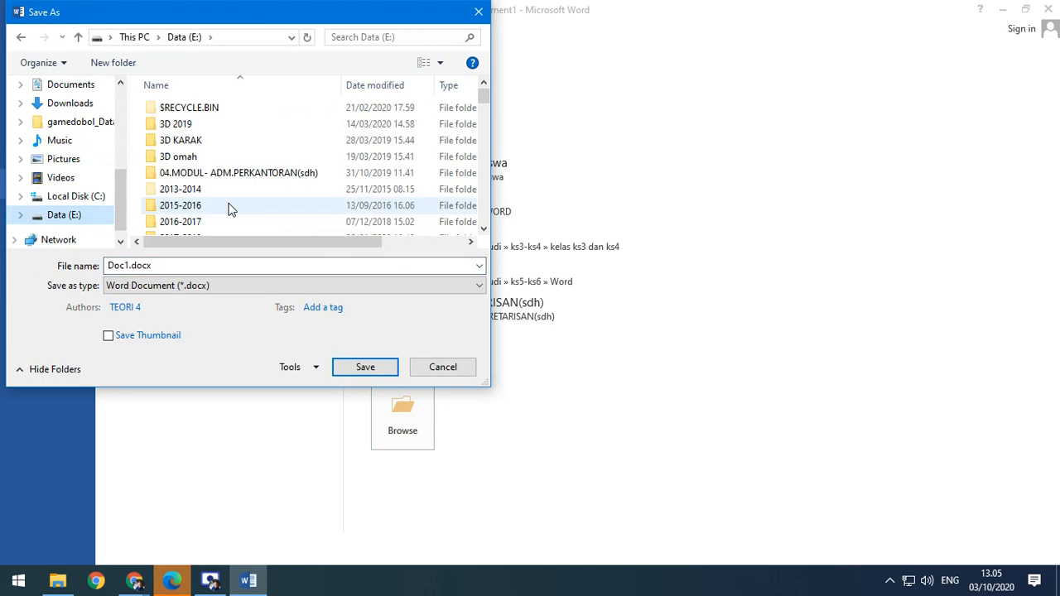
pyautogui.scroll(-2, 231, 208)
pyautogui.doubleClick(196, 190)
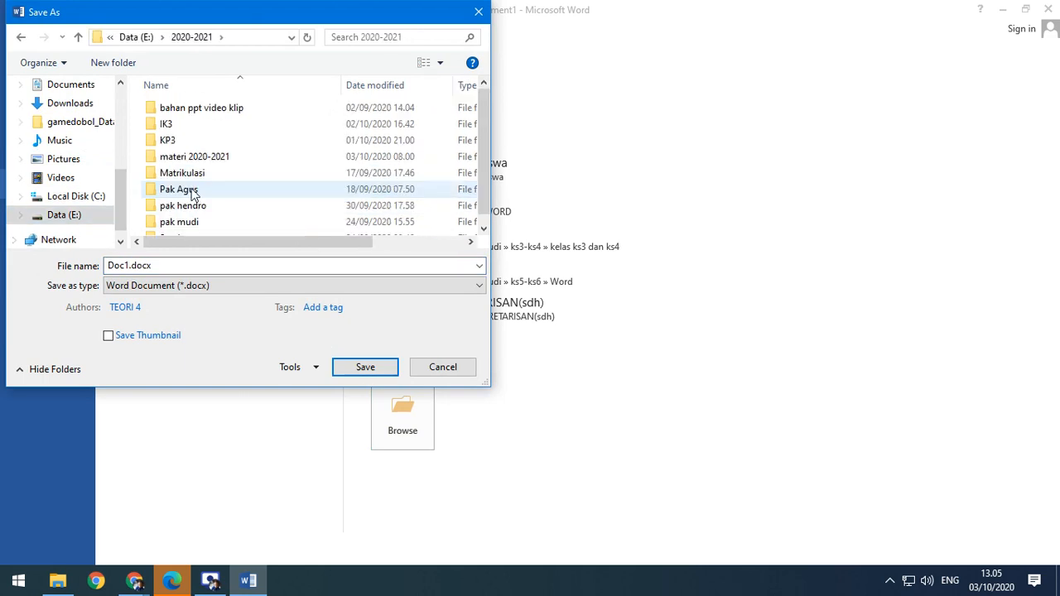
# Browse through the instructor's folder into ks5-ks6, its Word folder and the word subfolder inside it.
pyautogui.scroll(-1, 237, 190)
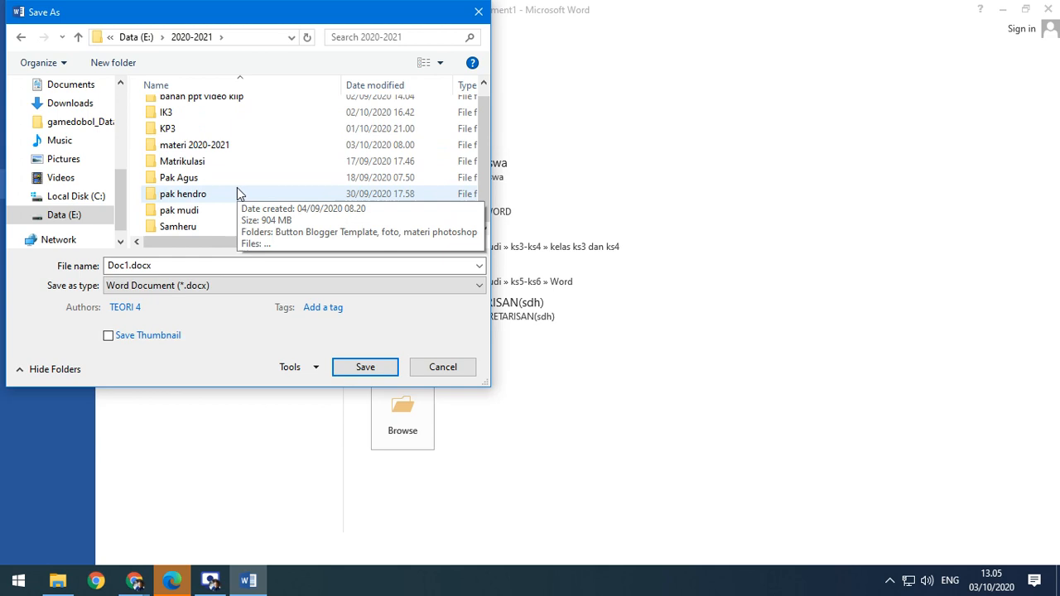
pyautogui.doubleClick(182, 217)
pyautogui.doubleClick(171, 177)
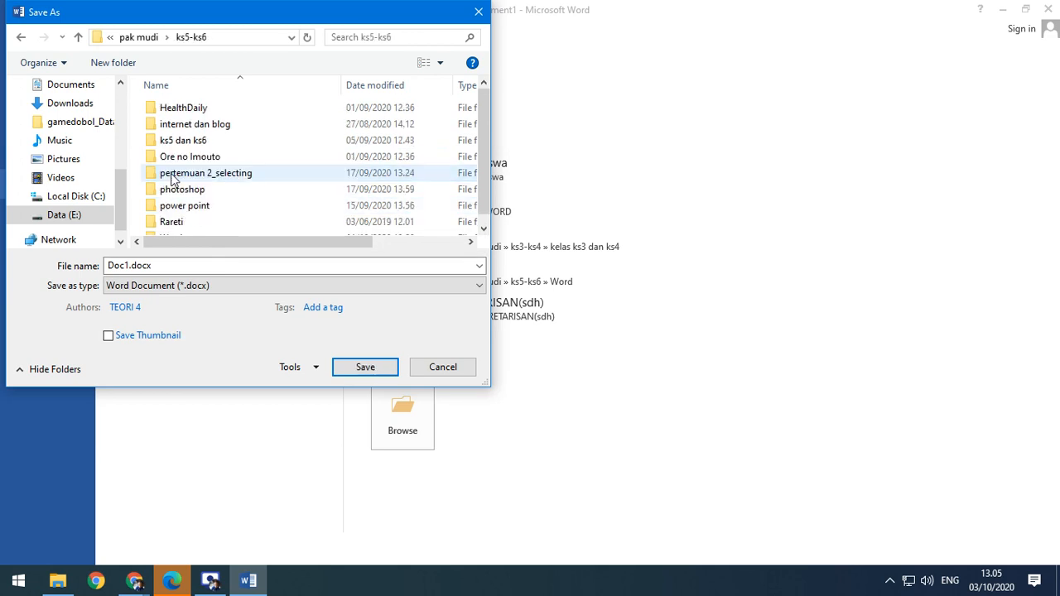
pyautogui.scroll(-1, 191, 208)
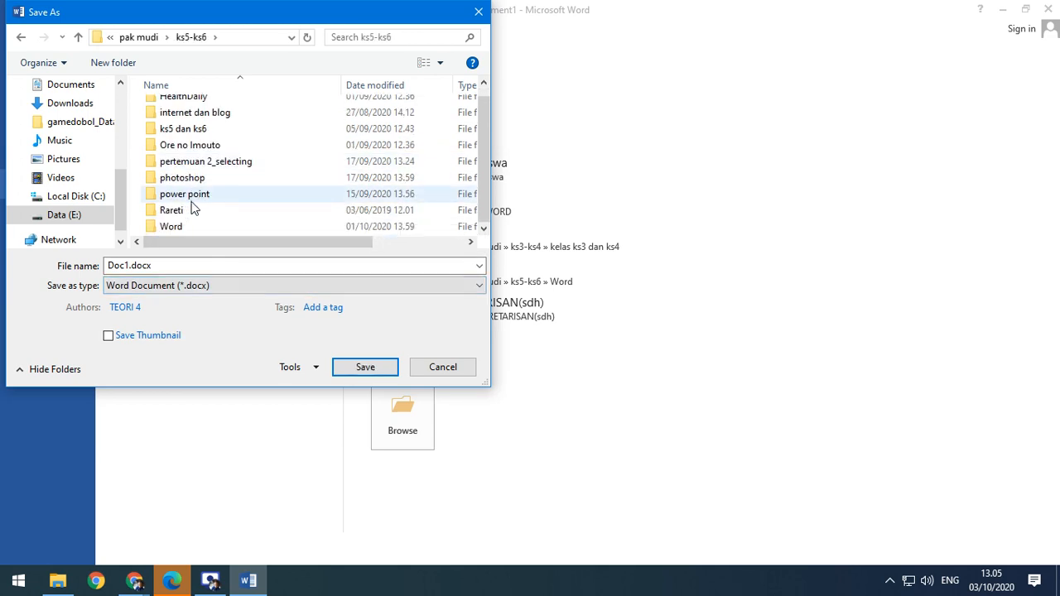
pyautogui.doubleClick(171, 226)
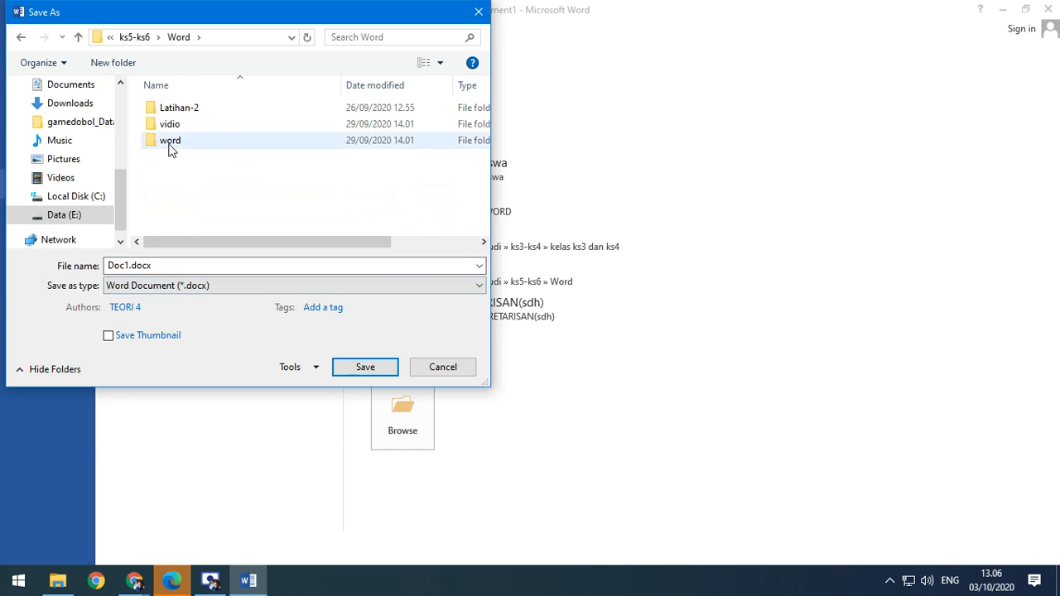
pyautogui.doubleClick(170, 143)
# Set the save format of the document to Rich Text Format (*.rtf).
pyautogui.click(176, 286)
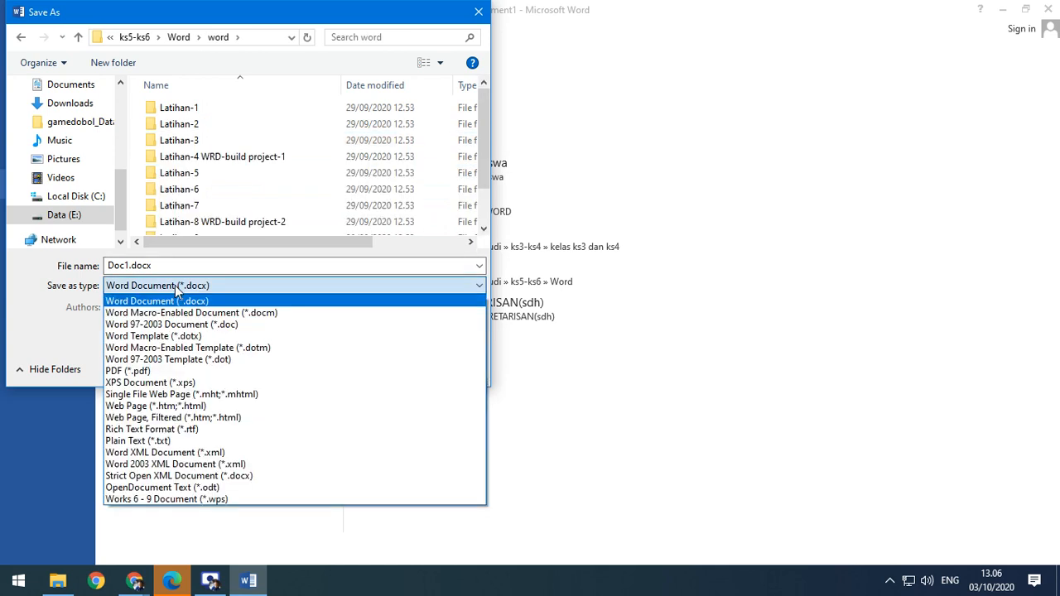
pyautogui.click(157, 429)
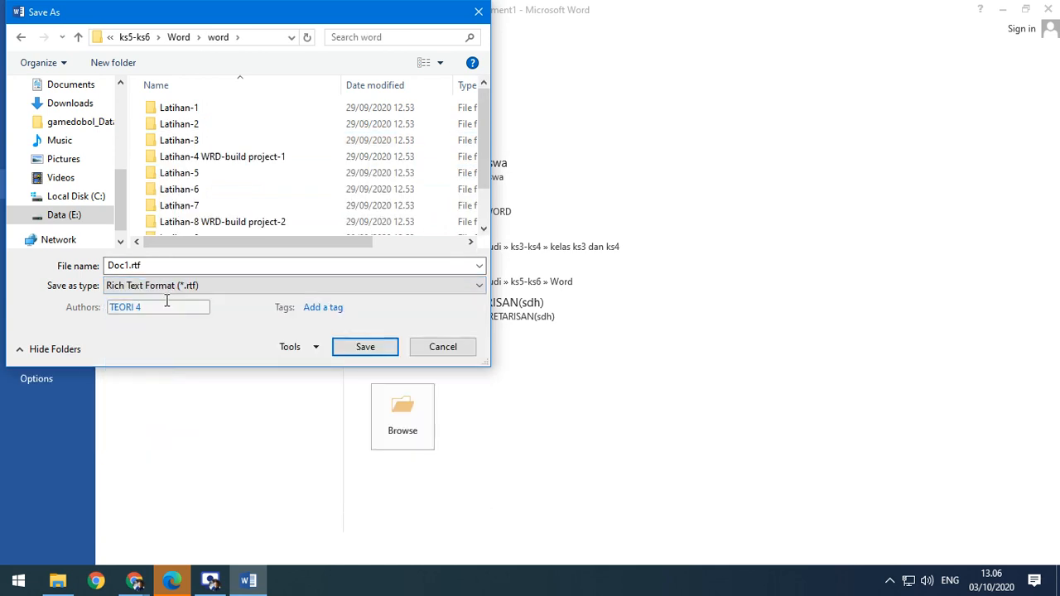
pyautogui.doubleClick(128, 265)
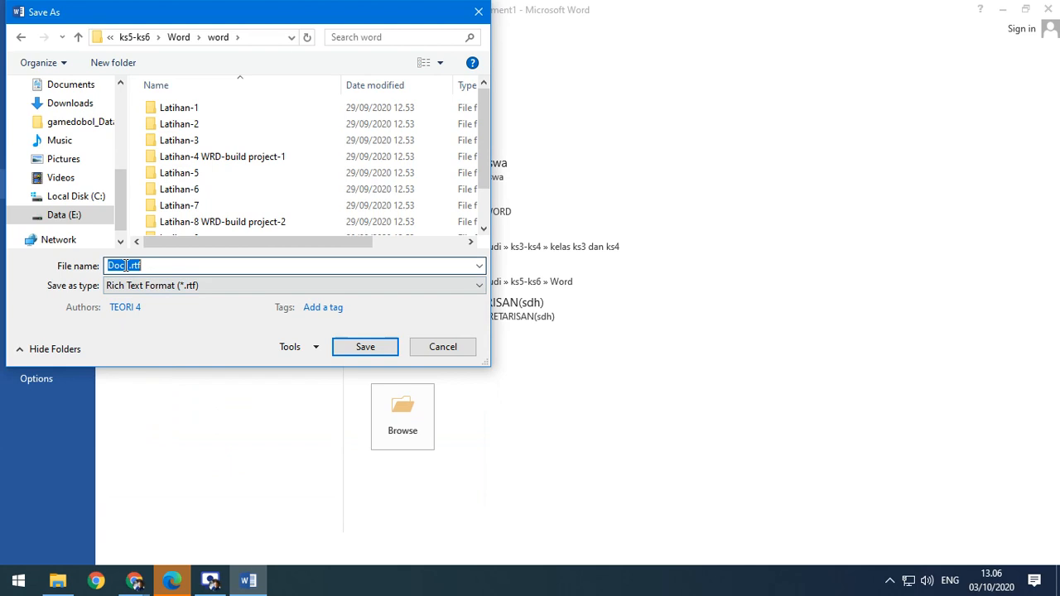
# Return to the parent Word folder and save the document there as "pertemuan ke5.rtf".
pyautogui.click(22, 38)
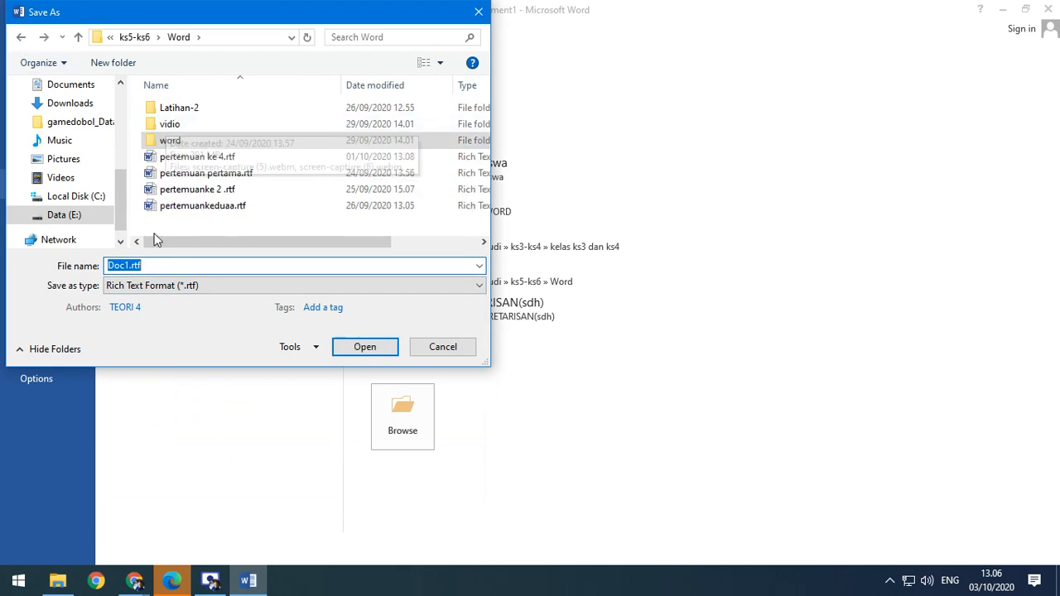
pyautogui.click(130, 265)
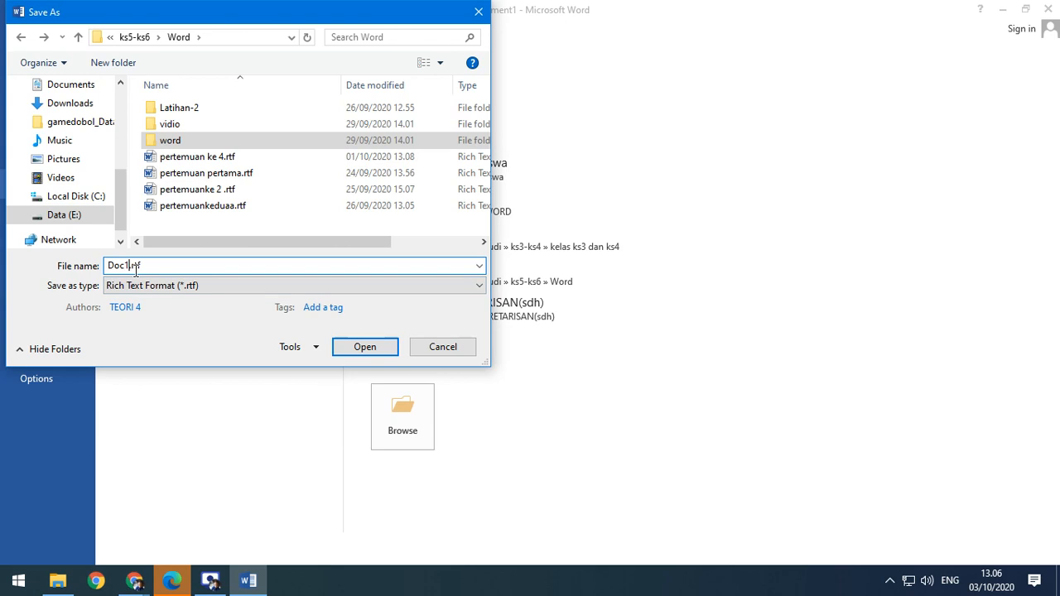
pyautogui.press('BackSpace')
pyautogui.press('BackSpace')
pyautogui.press('BackSpace')
pyautogui.press('BackSpace')
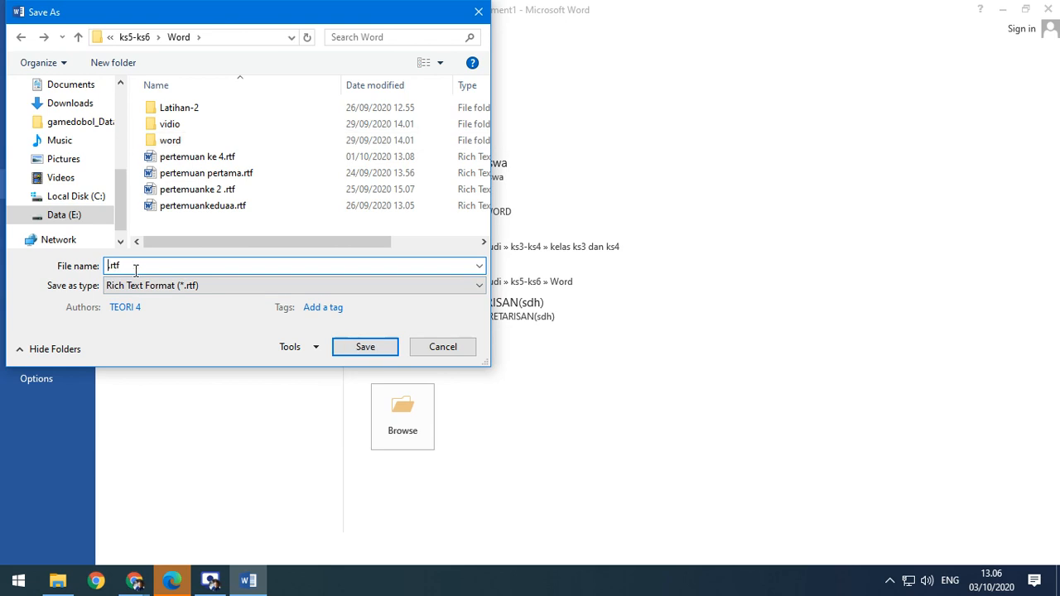
pyautogui.write('pertemuan ke5')
pyautogui.press('Return')
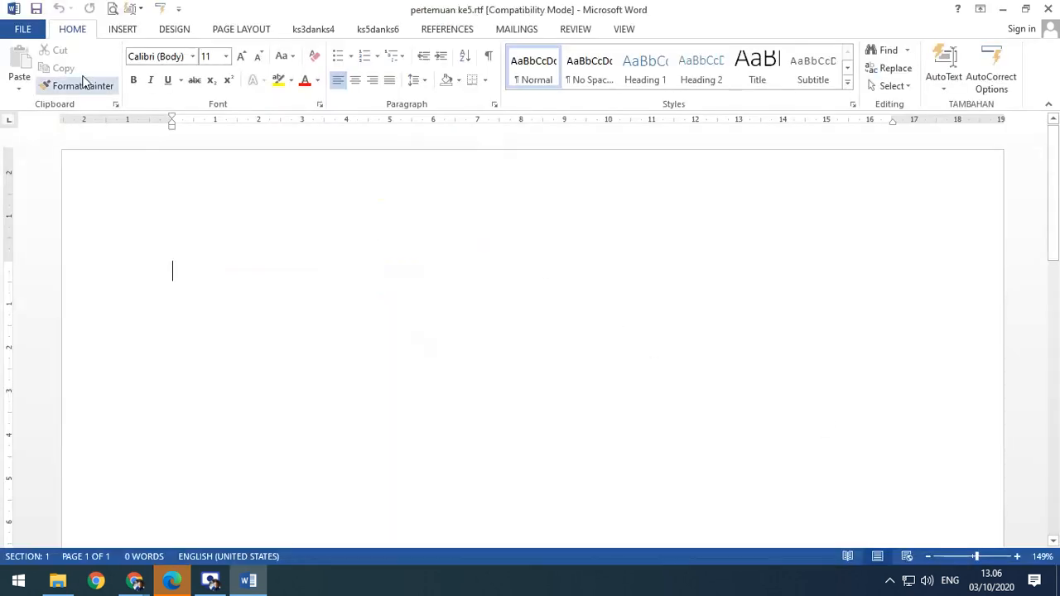
# Enable Show text boundaries in Word's advanced options and apply the change to the document display.
pyautogui.click(23, 33)
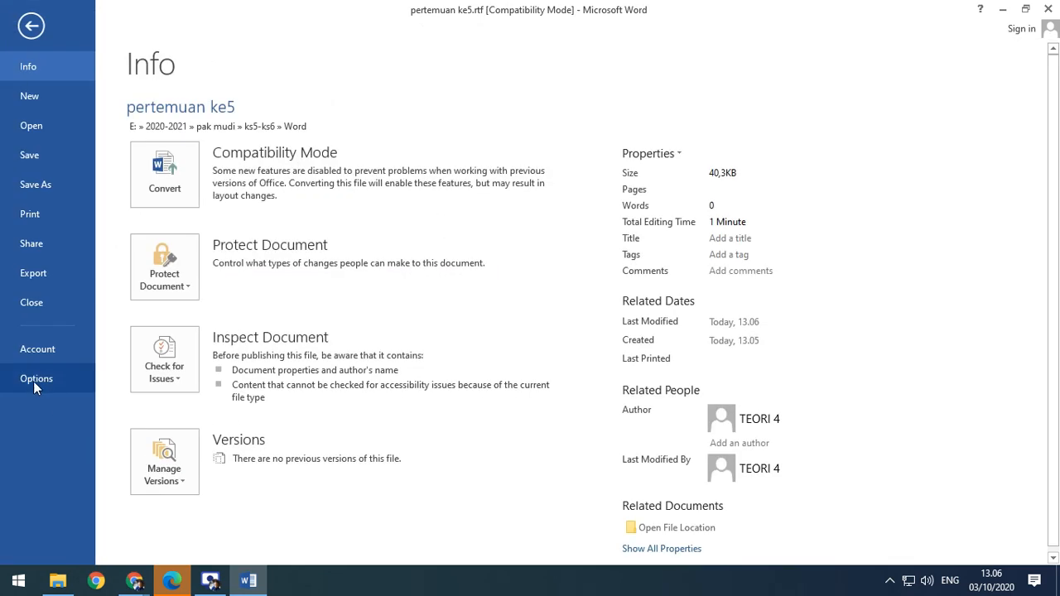
pyautogui.click(33, 381)
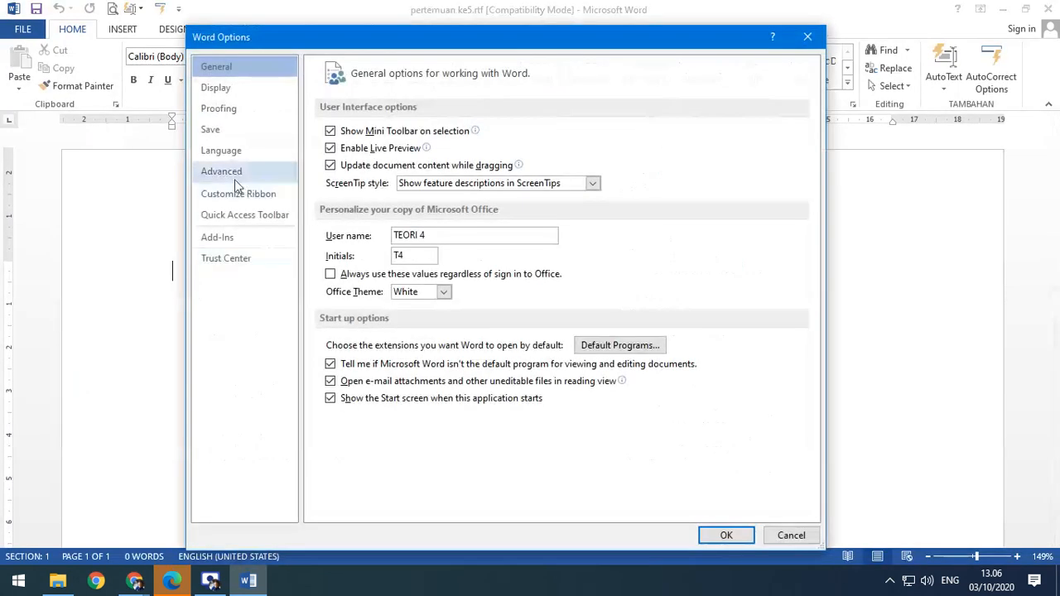
pyautogui.click(234, 181)
pyautogui.scroll(-15, 441, 294)
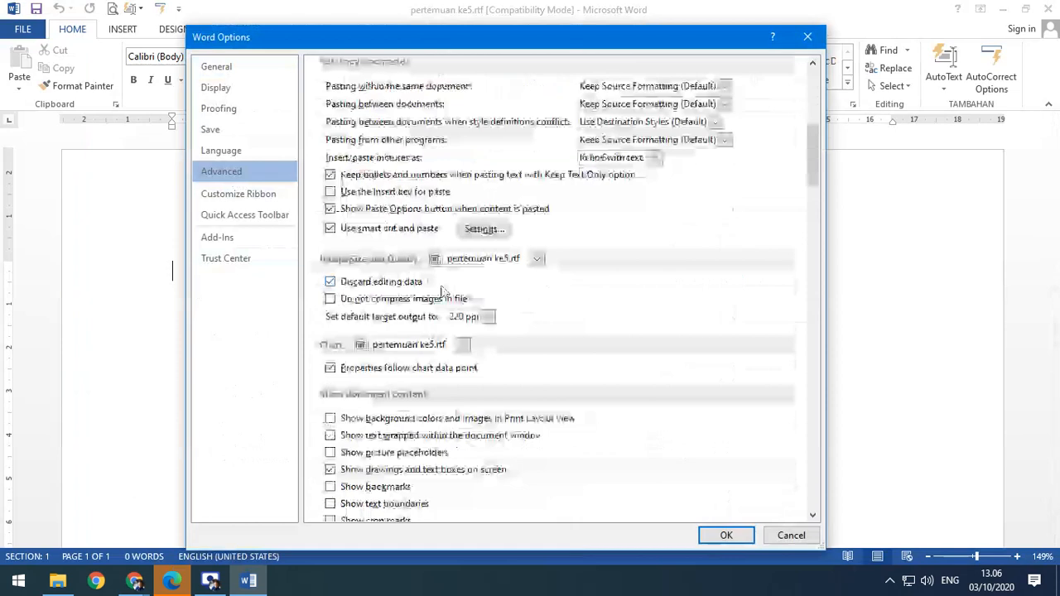
pyautogui.click(331, 318)
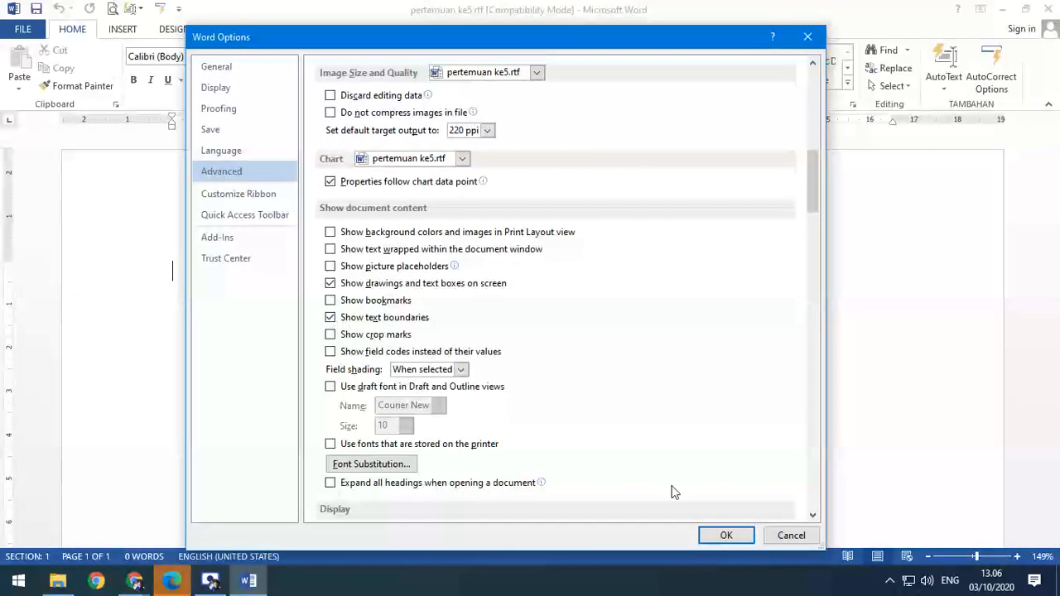
pyautogui.click(725, 536)
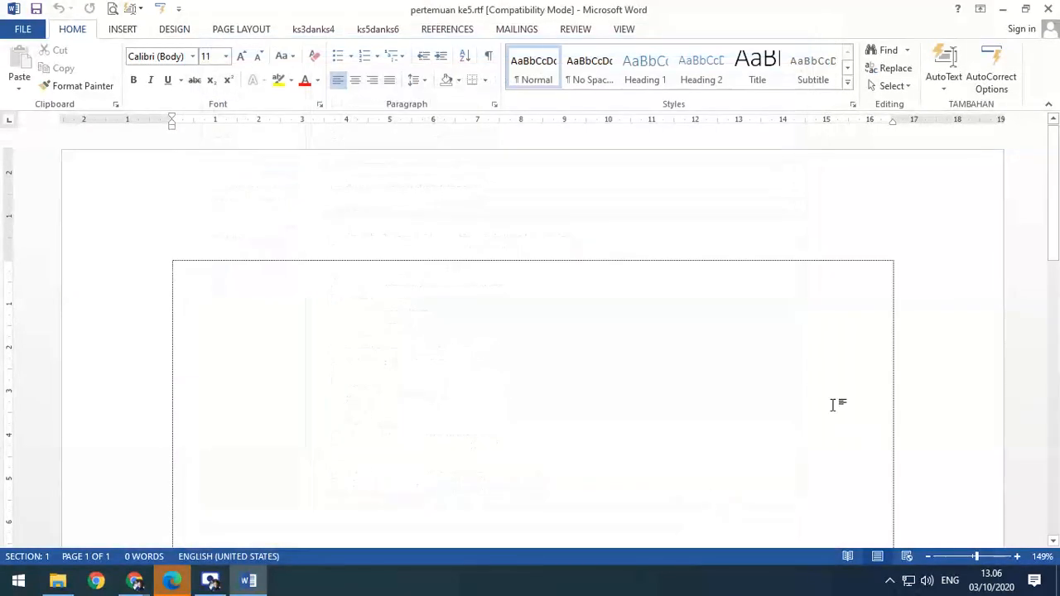
pyautogui.scroll(-3, 602, 362)
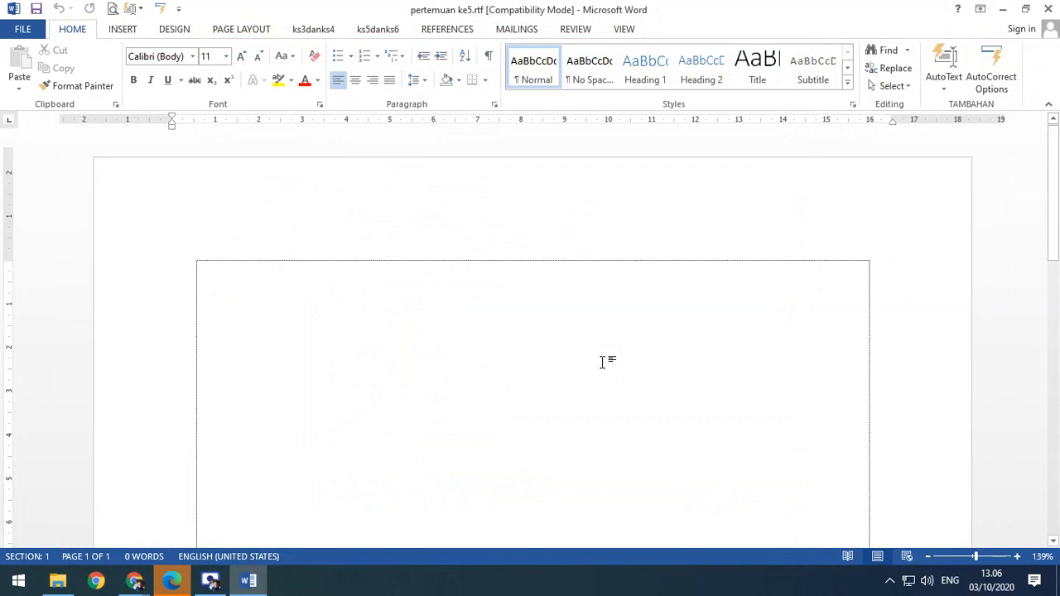
pyautogui.scroll(-1, 602, 362)
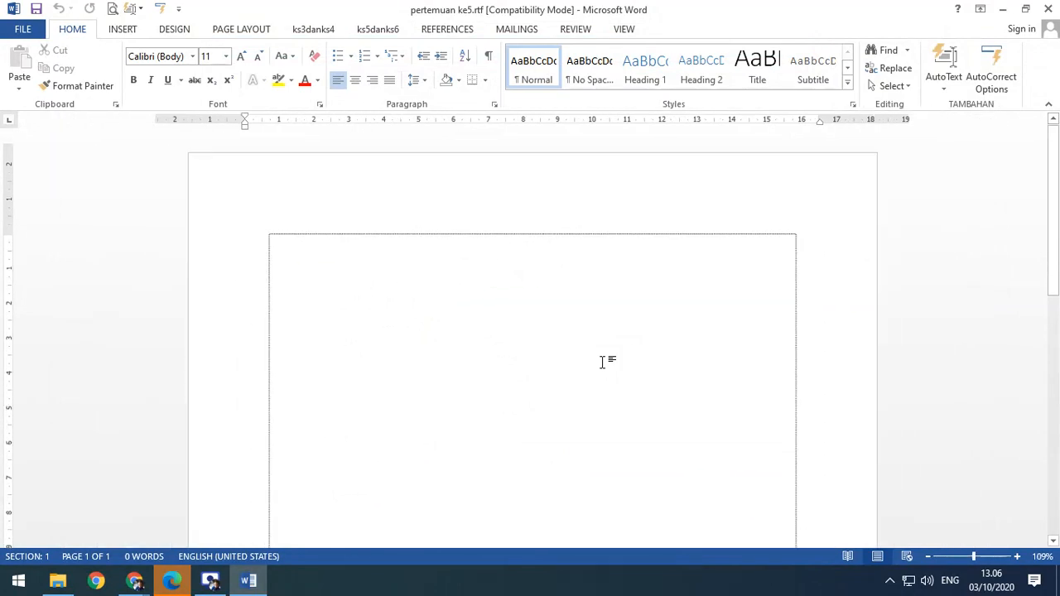
pyautogui.scroll(-2, 602, 362)
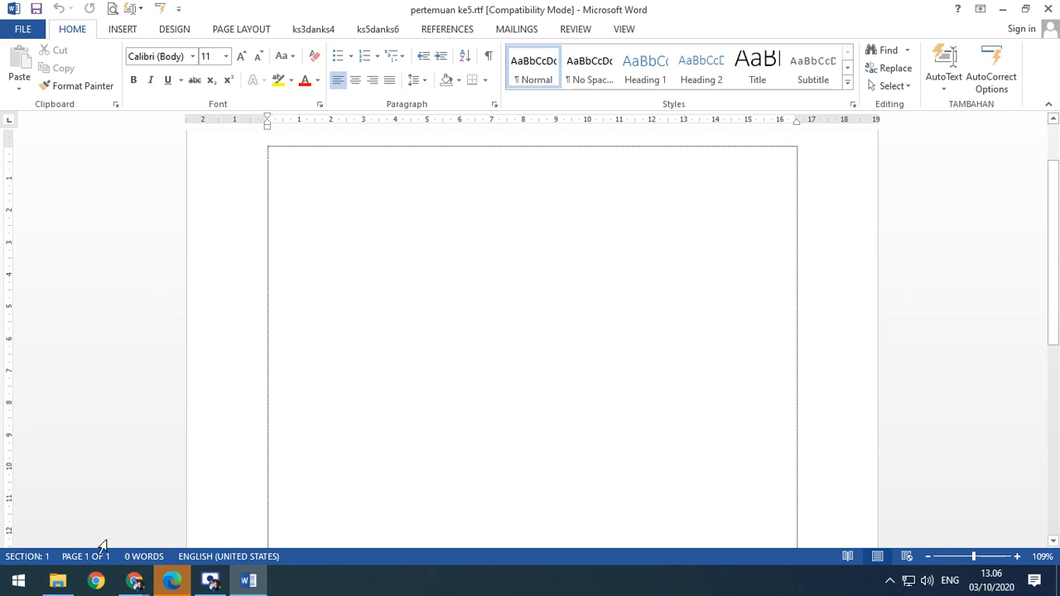
# Launch Notepad with the Windows Run command "notepad".
pyautogui.click(20, 587)
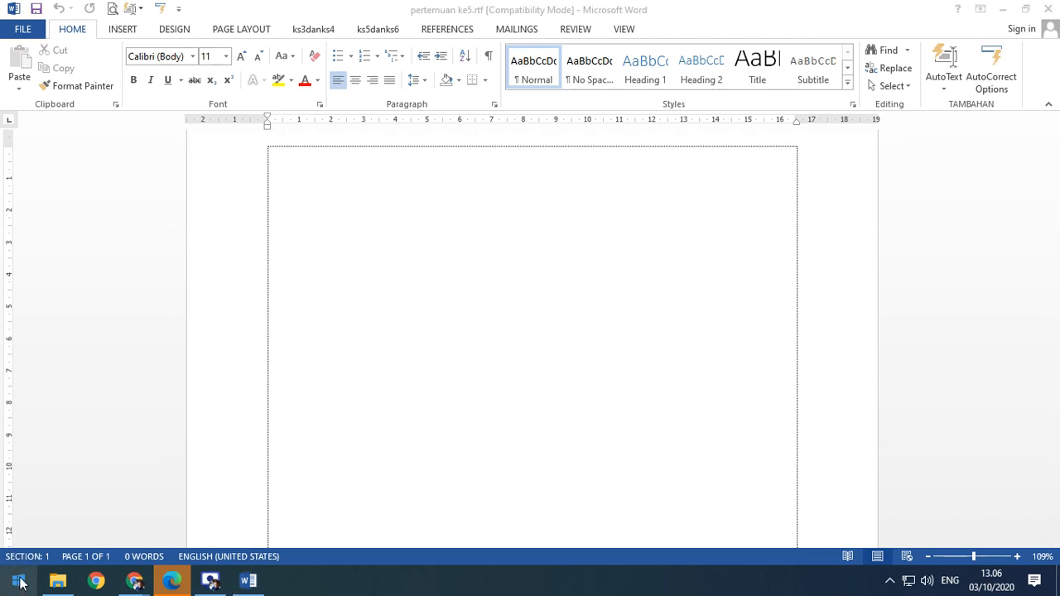
pyautogui.rightClick(20, 586)
pyautogui.click(60, 506)
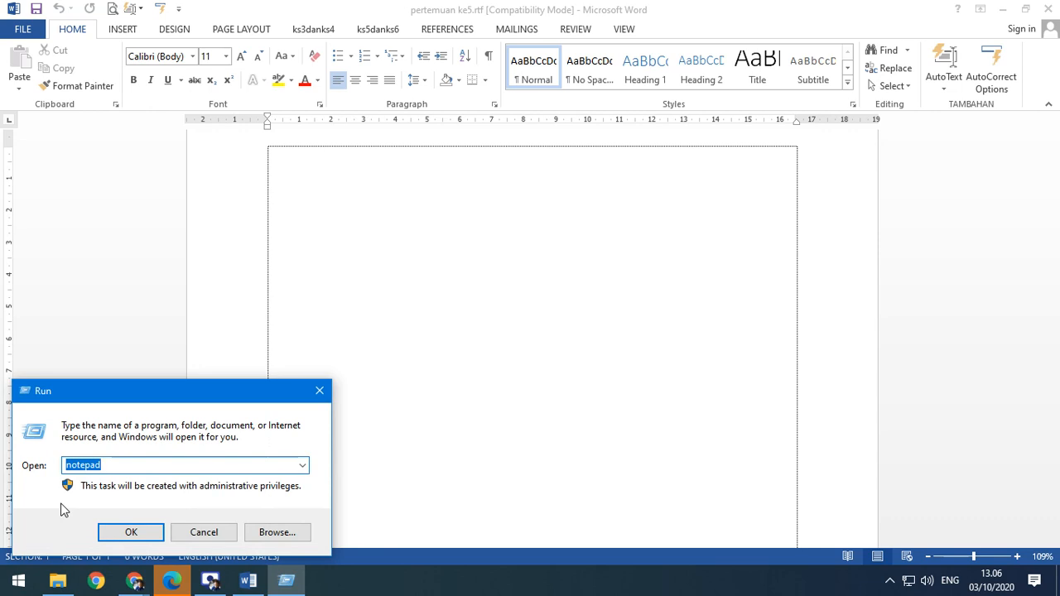
pyautogui.press('Return')
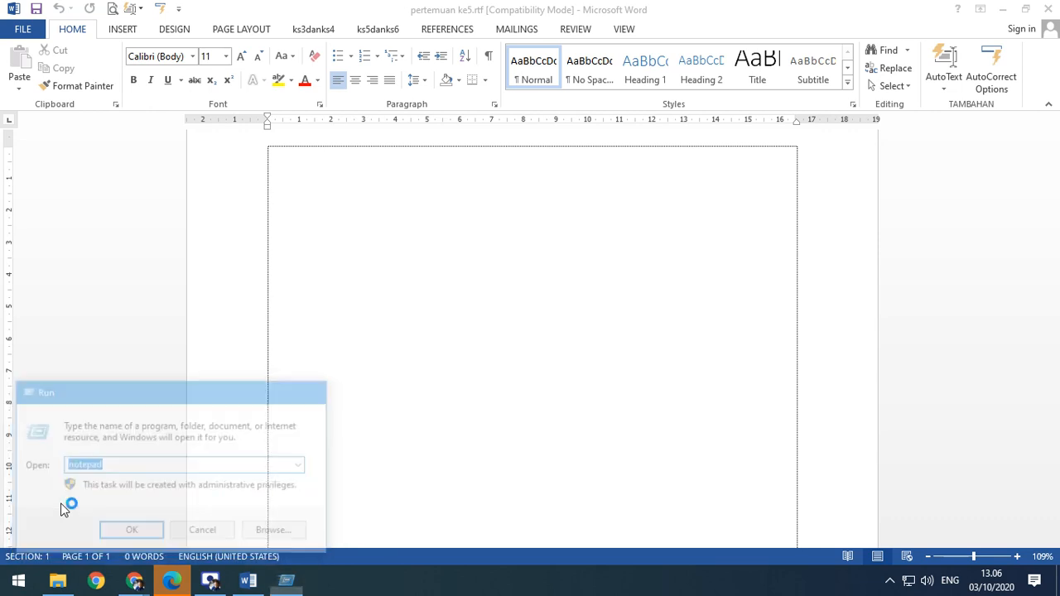
# Move the Notepad window lower over the Word document and enter the heading line "1.column gaya koran".
pyautogui.moveTo(248, 82); pyautogui.dragTo(348, 238)
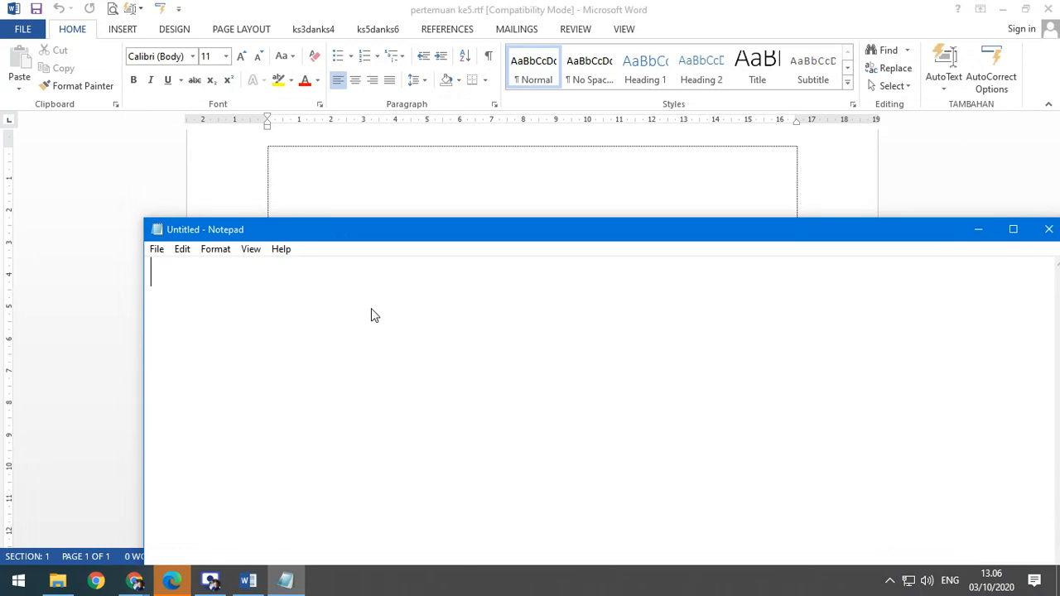
pyautogui.write('1.colu')
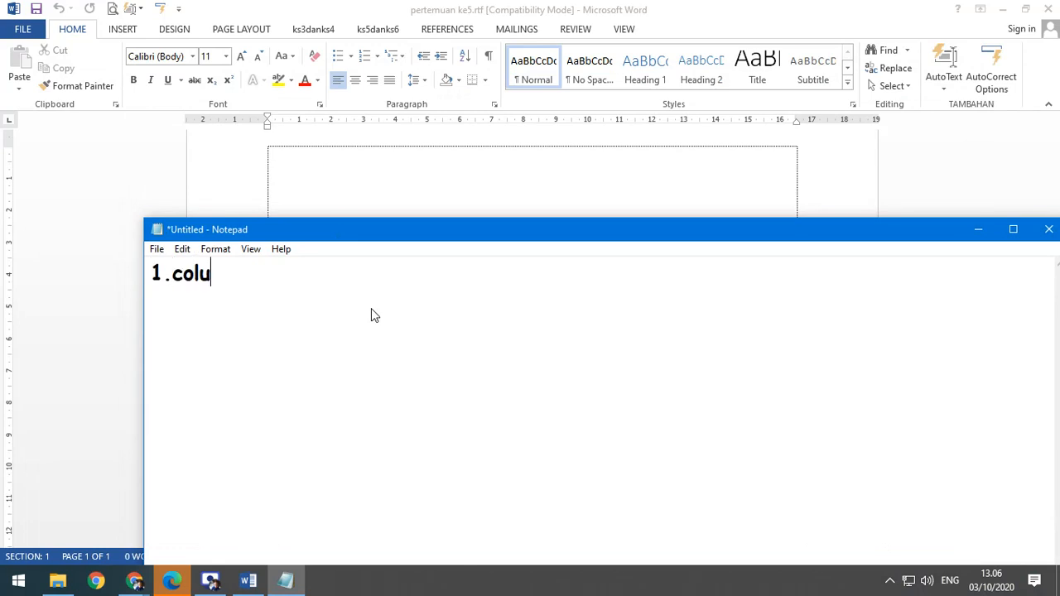
pyautogui.write('mn gaya koran')
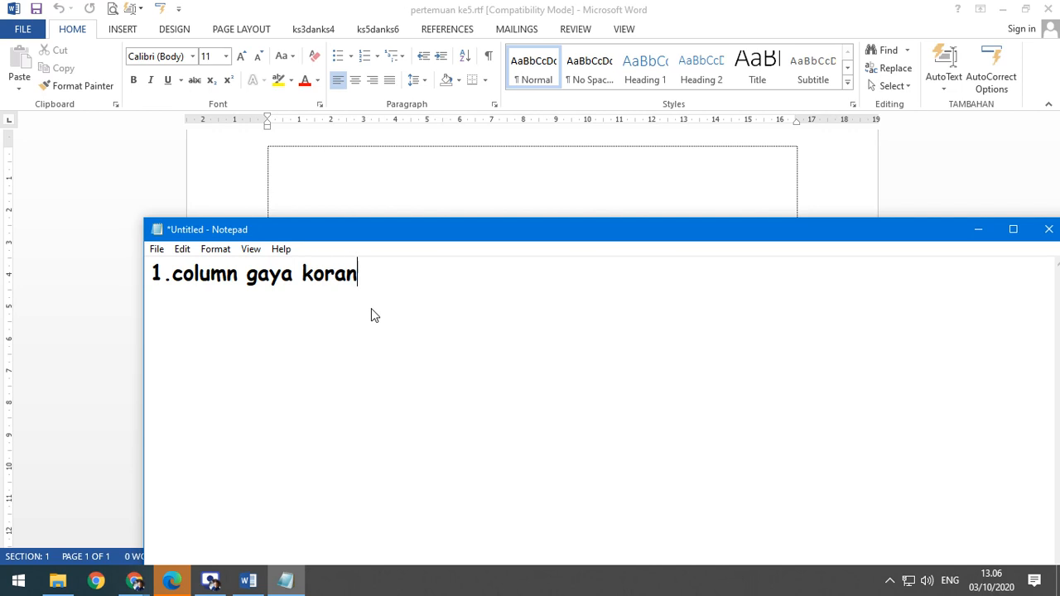
pyautogui.press('Return')
# Add the indented line "->digunakan untuk membagi tulisan menjadi dua bagian atau lebih" below the heading and start a new line.
pyautogui.write('->digunakan untuk')
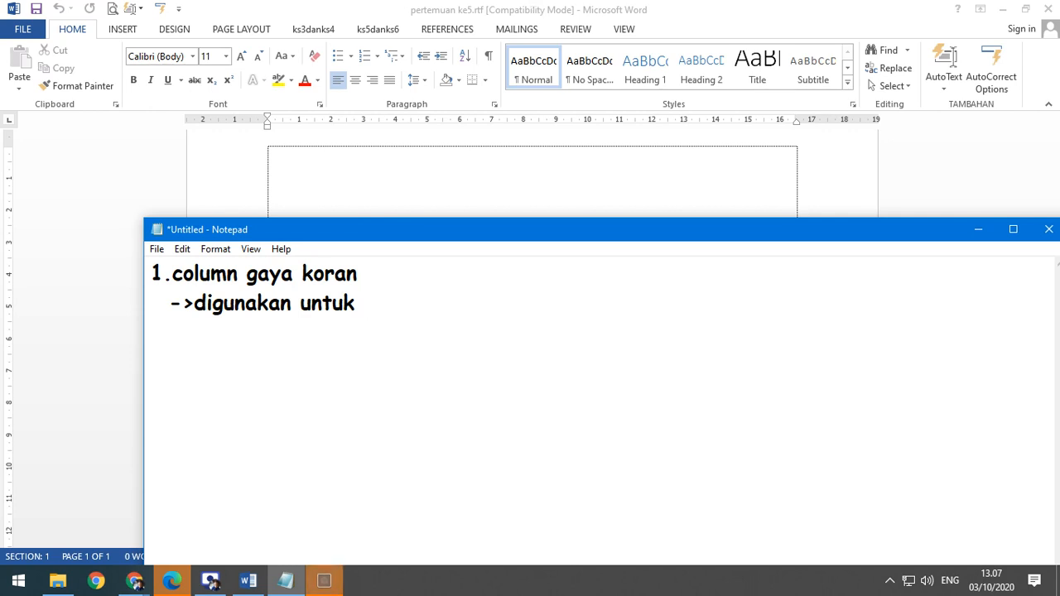
pyautogui.click(325, 580)
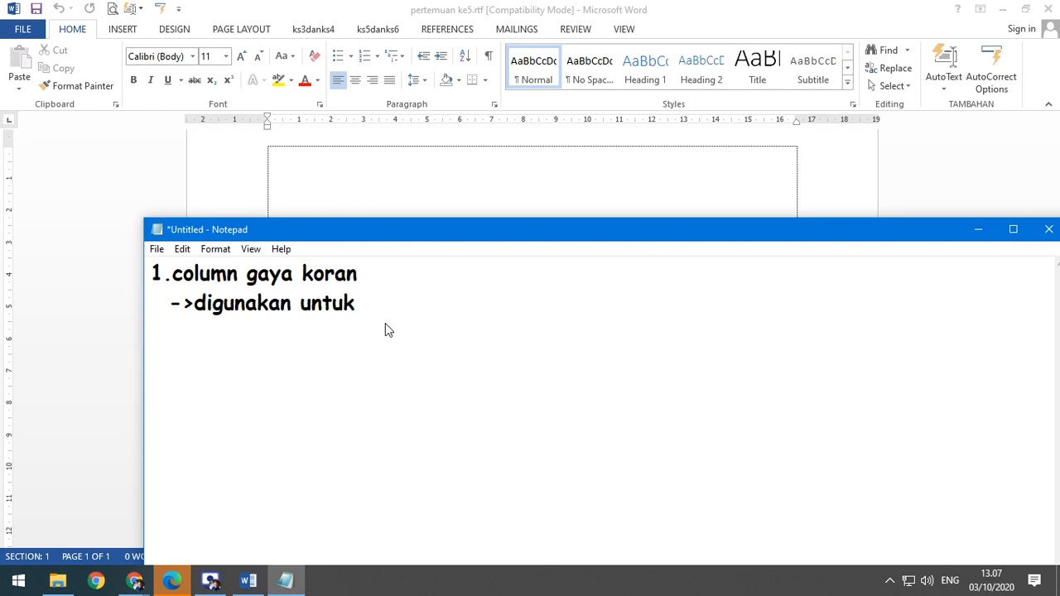
pyautogui.write('membagi tu')
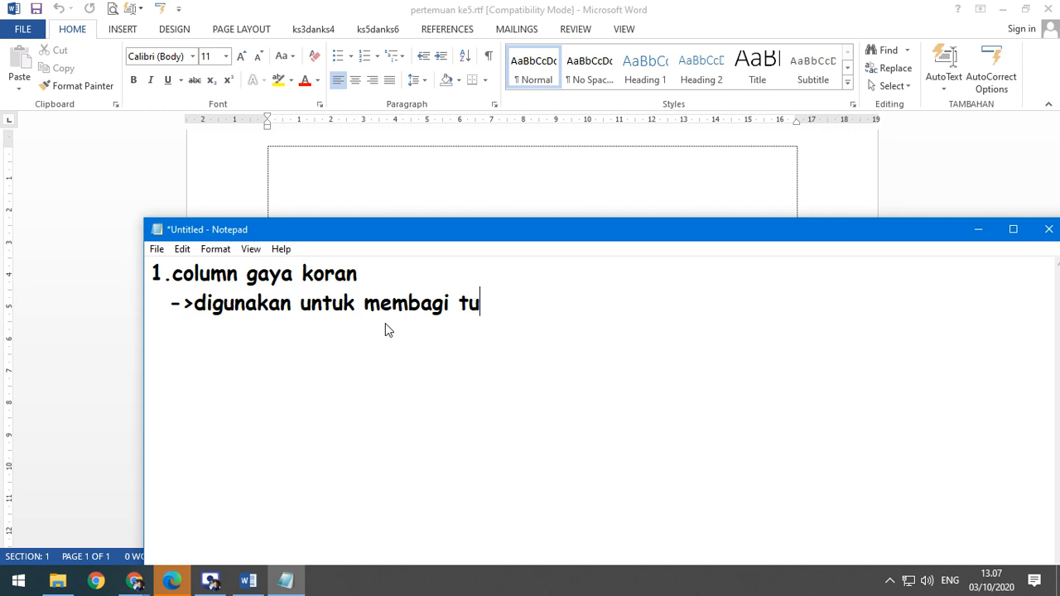
pyautogui.write('lisan me')
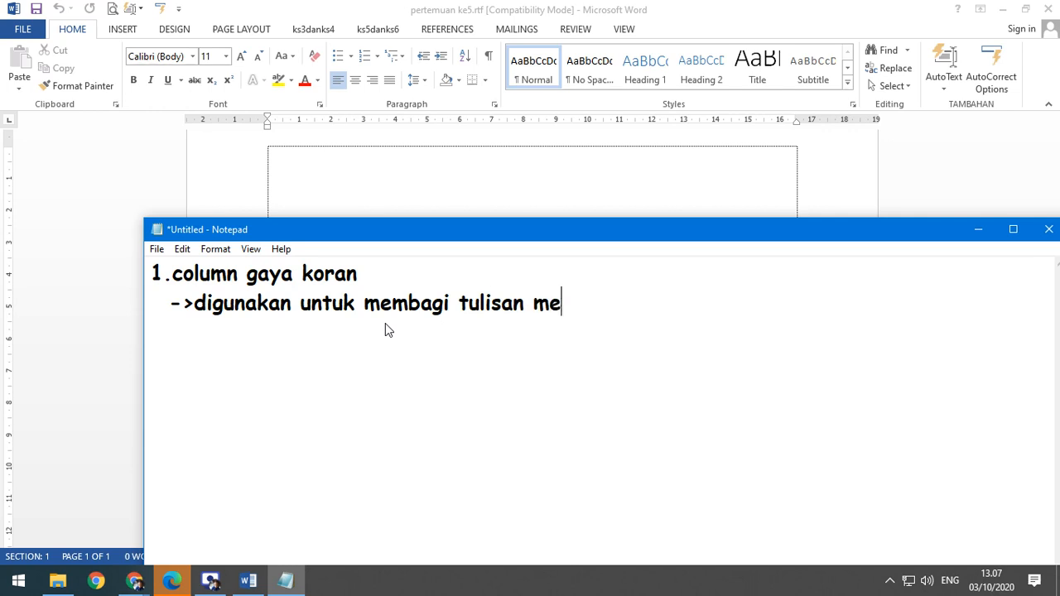
pyautogui.write('njadi dua bagia')
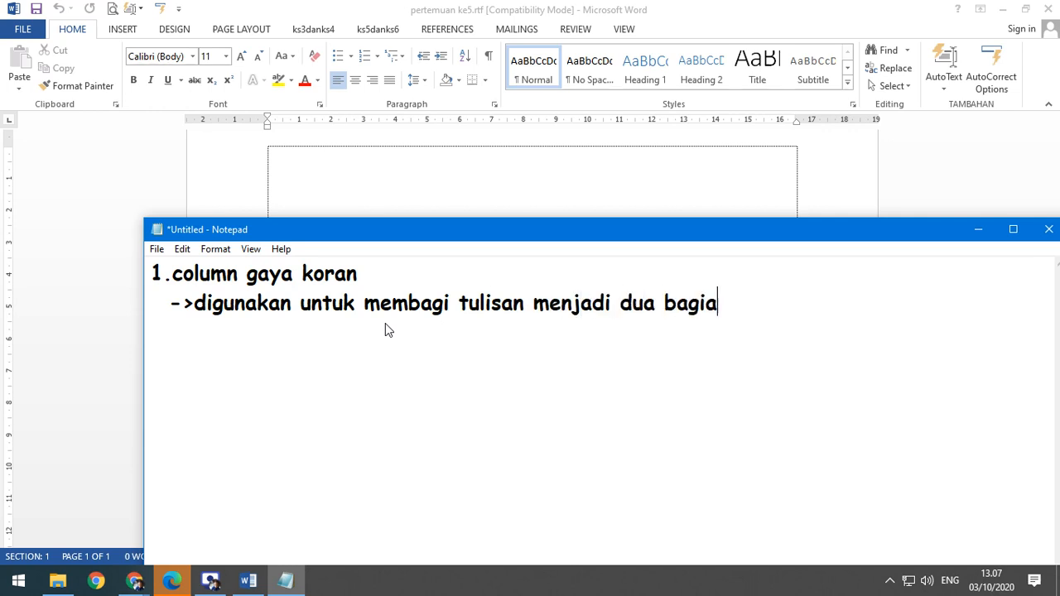
pyautogui.write('n atau lebih')
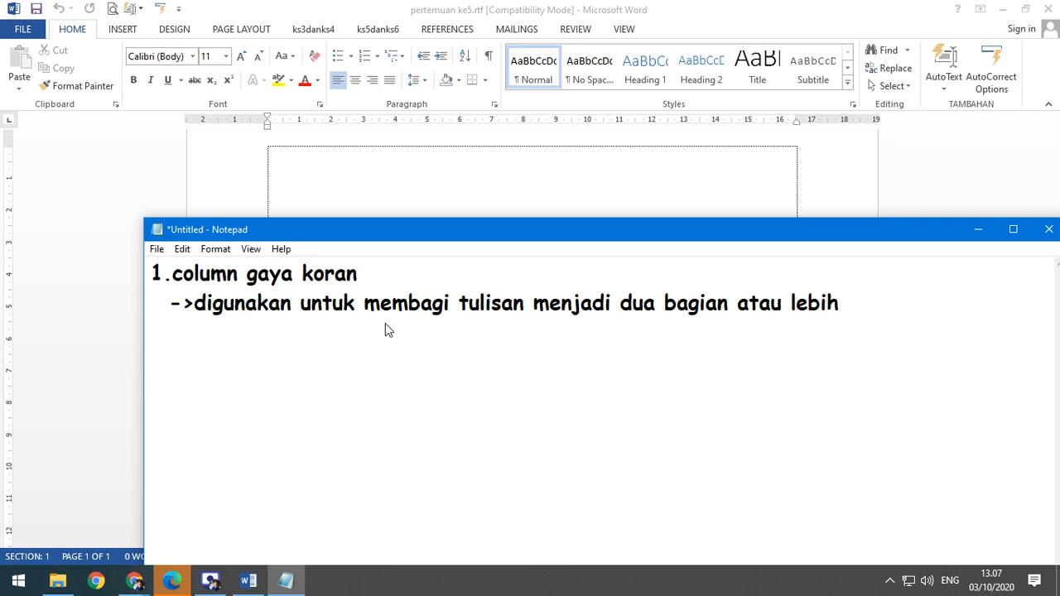
pyautogui.press('Return')
# Switch to the Word document and open its detailed column settings.
pyautogui.hotkey('alt', 'Tab')
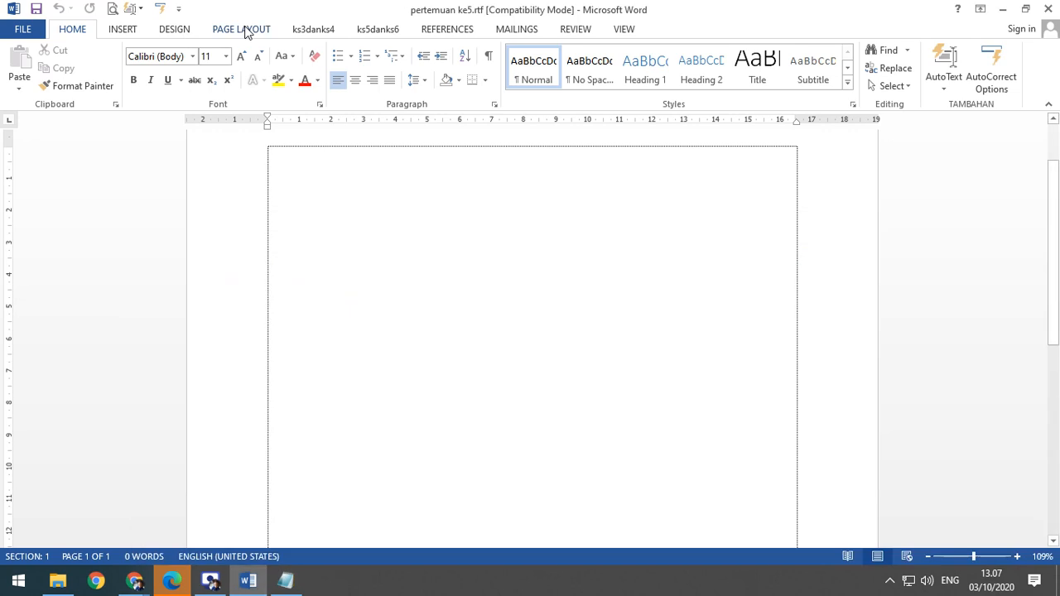
pyautogui.click(246, 31)
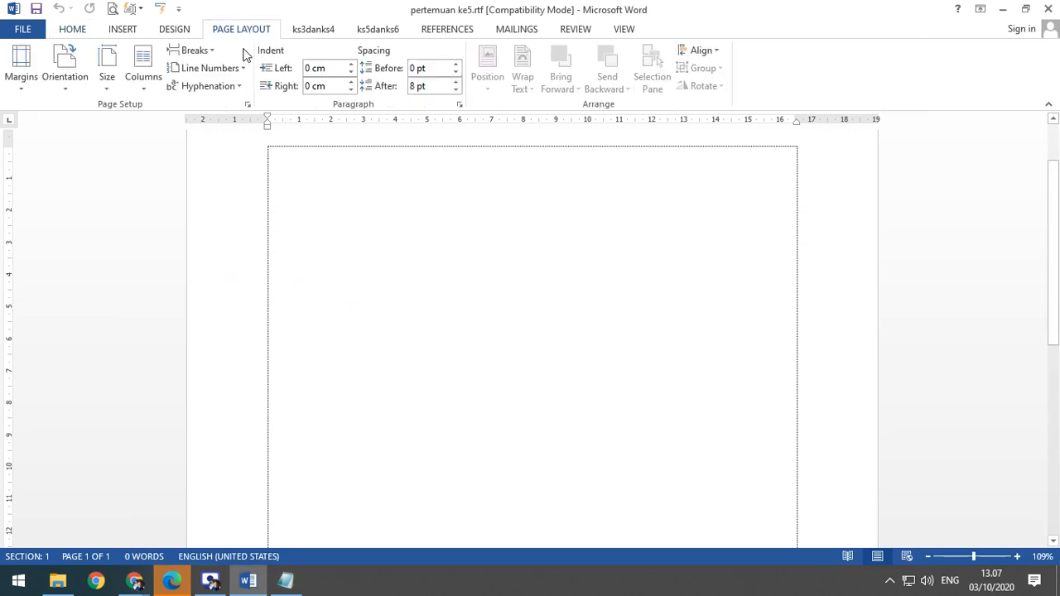
pyautogui.click(144, 79)
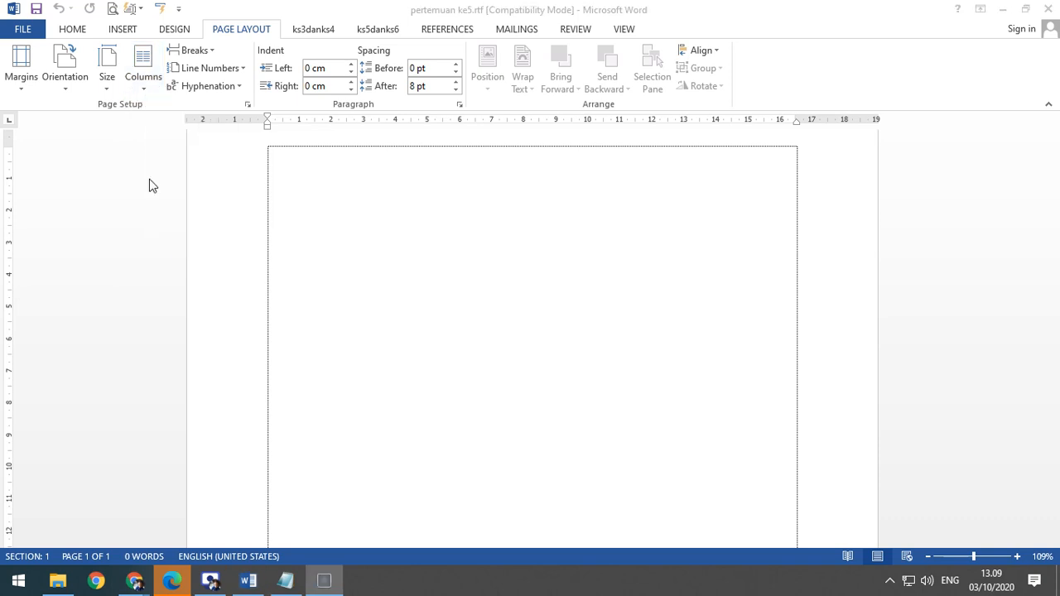
pyautogui.click(148, 94)
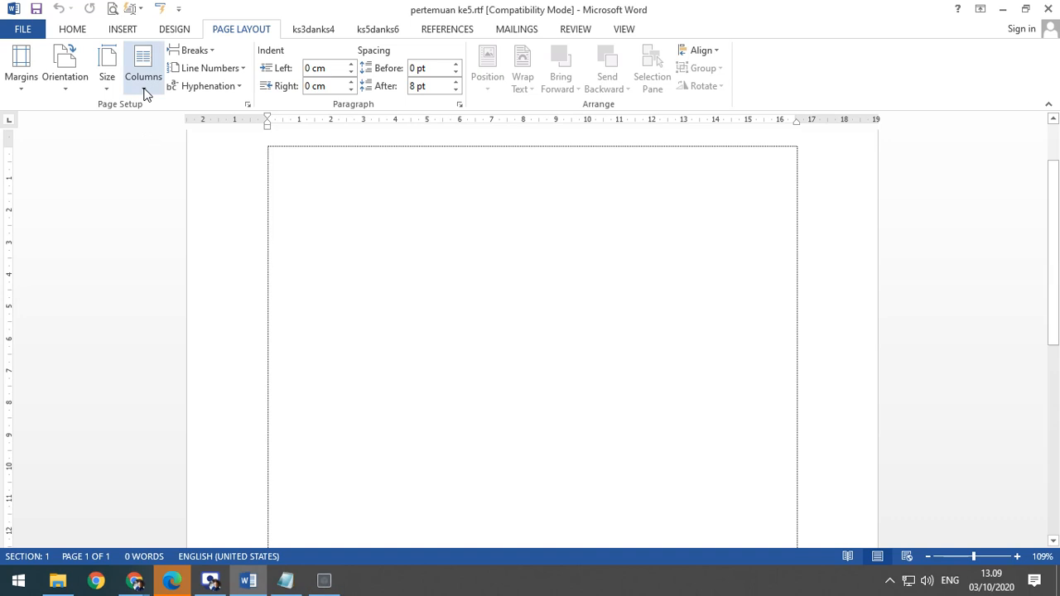
pyautogui.click(145, 91)
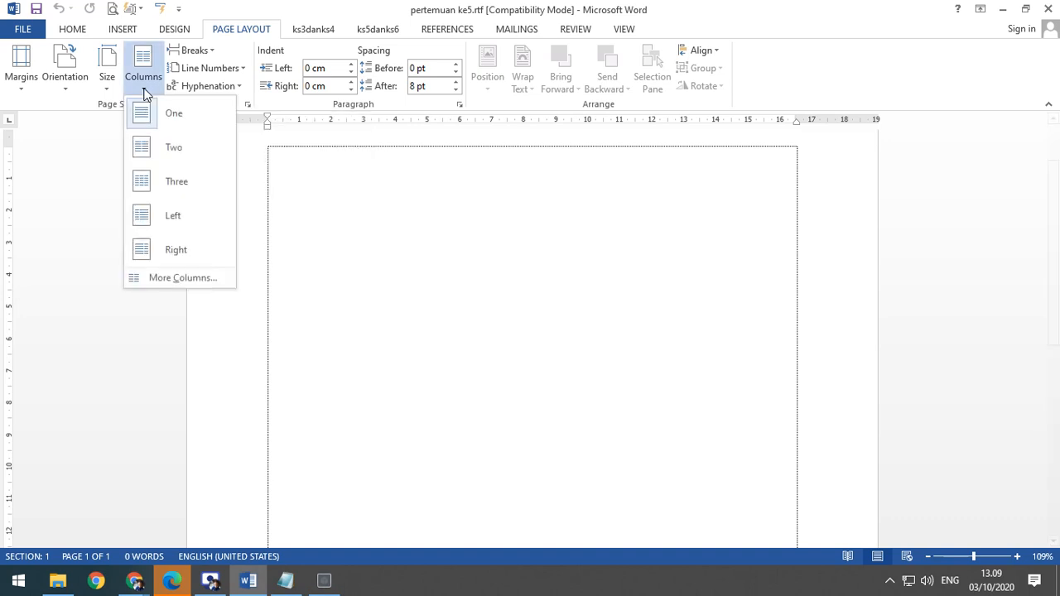
pyautogui.click(183, 279)
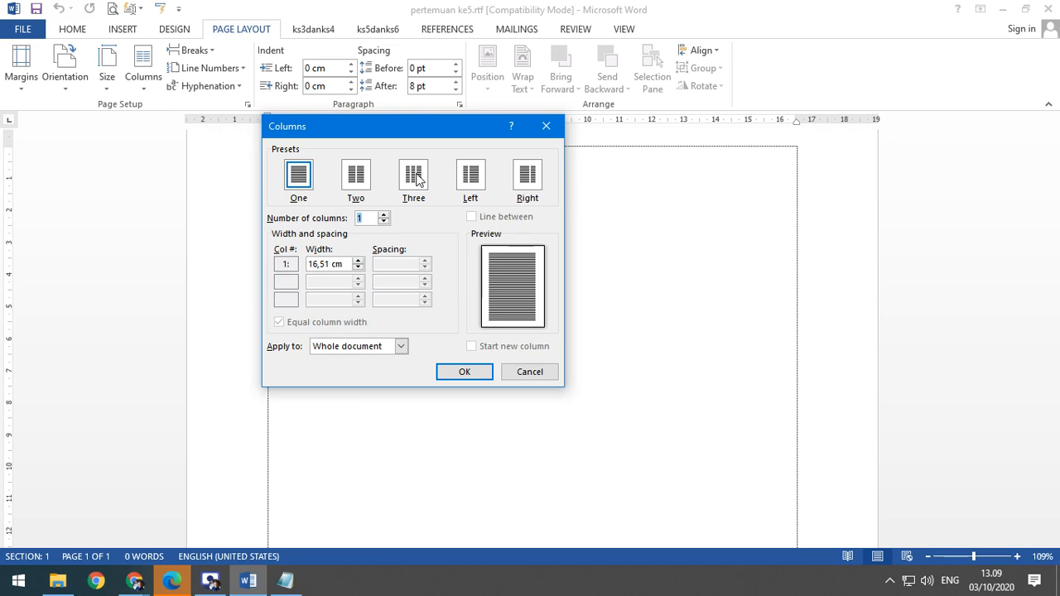
# Try column counts of 2, 3 and 1 in the Columns dialog, finishing with 2.
pyautogui.click(362, 217)
pyautogui.press('BackSpace')
pyautogui.write('2')
pyautogui.click(383, 215)
pyautogui.click(384, 222)
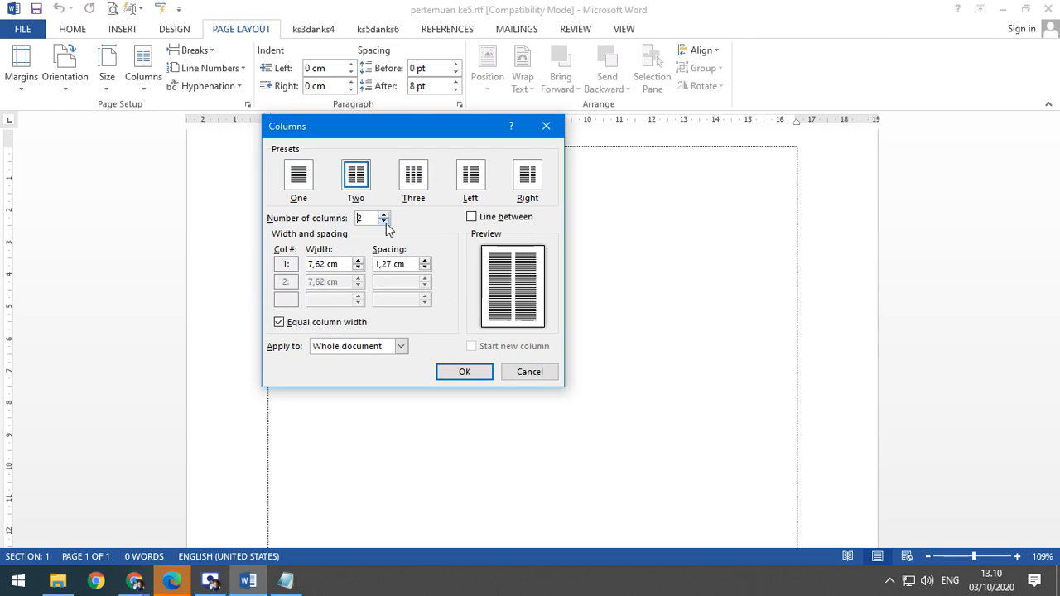
pyautogui.click(385, 217)
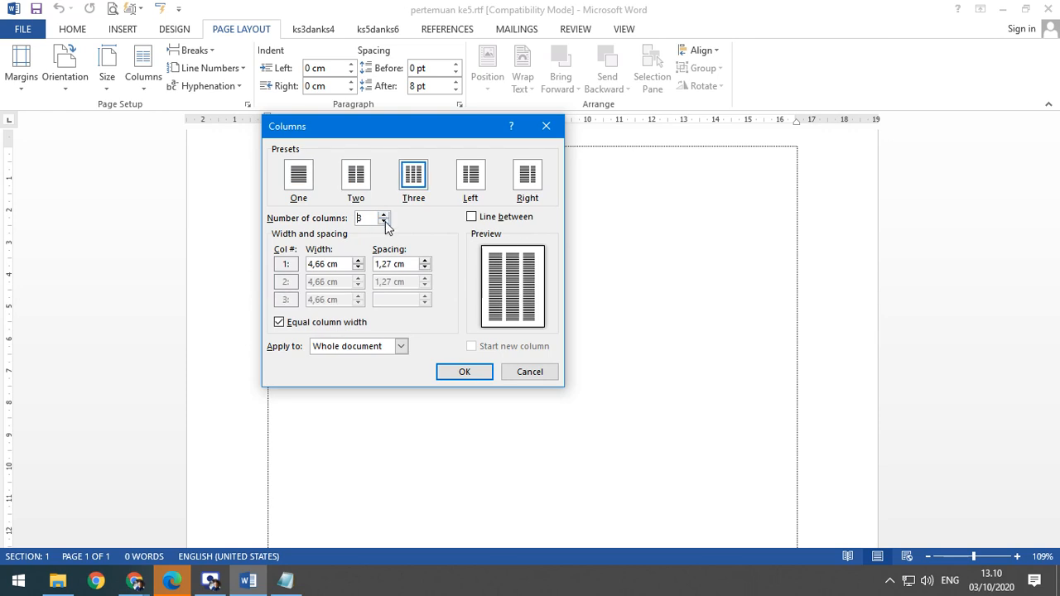
pyautogui.click(384, 222)
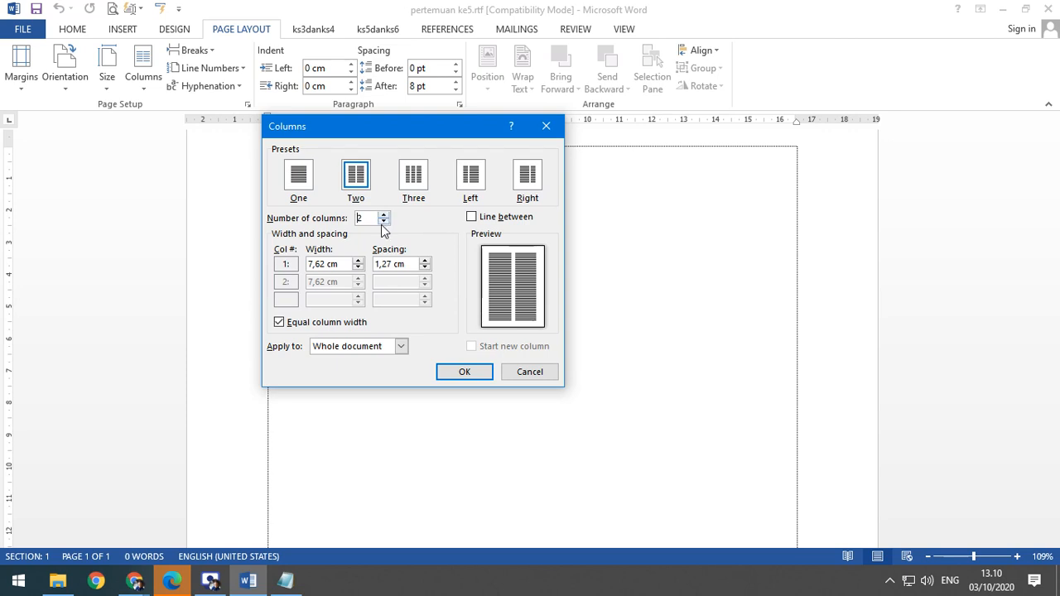
pyautogui.click(384, 222)
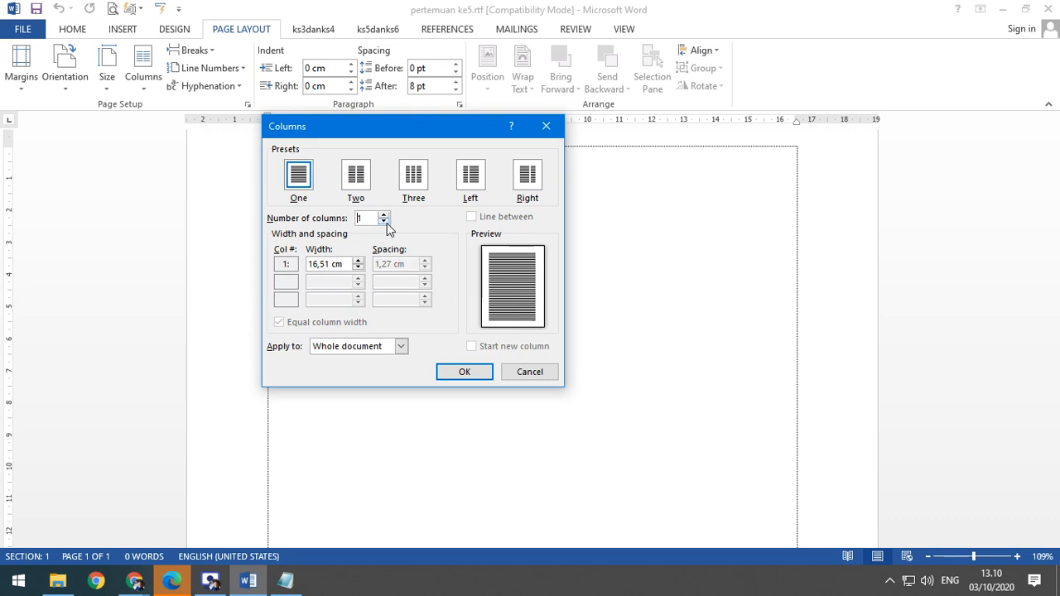
pyautogui.click(384, 214)
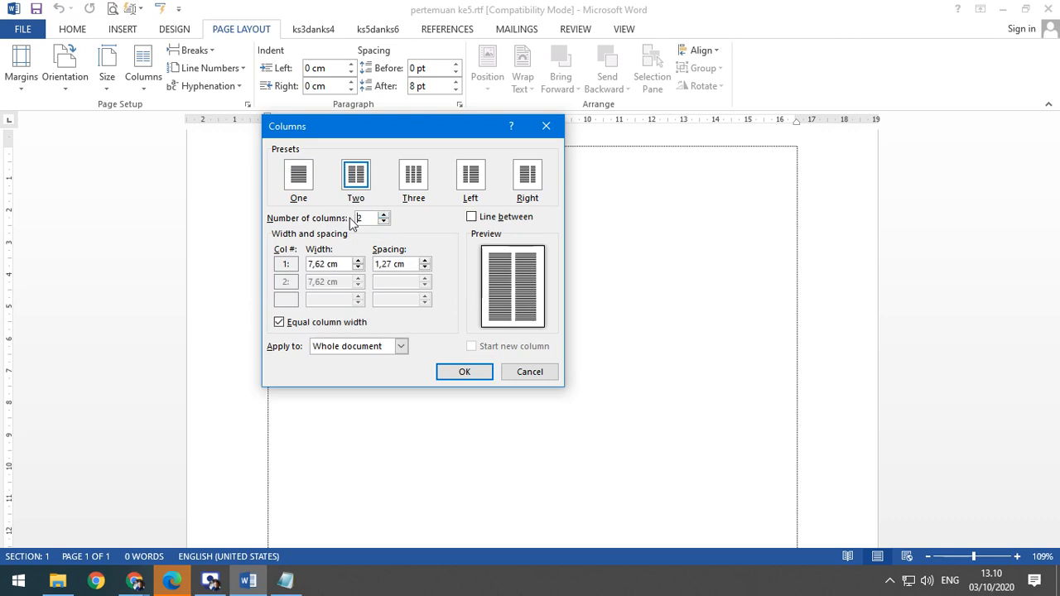
# Try a line between the two columns with Equal column width turned off, and cancel the Columns dialog.
pyautogui.click(472, 218)
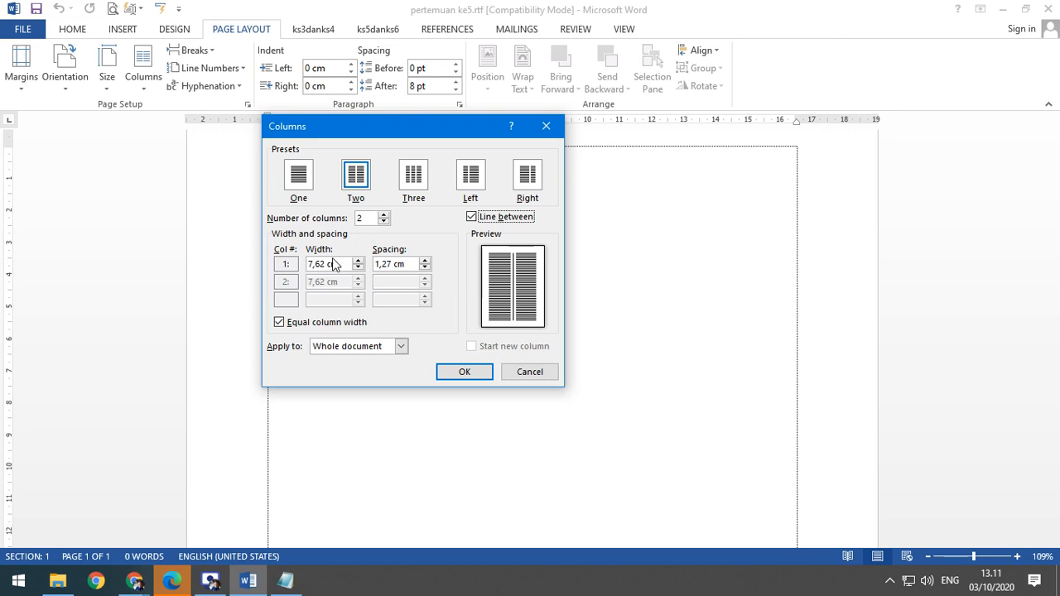
pyautogui.click(280, 323)
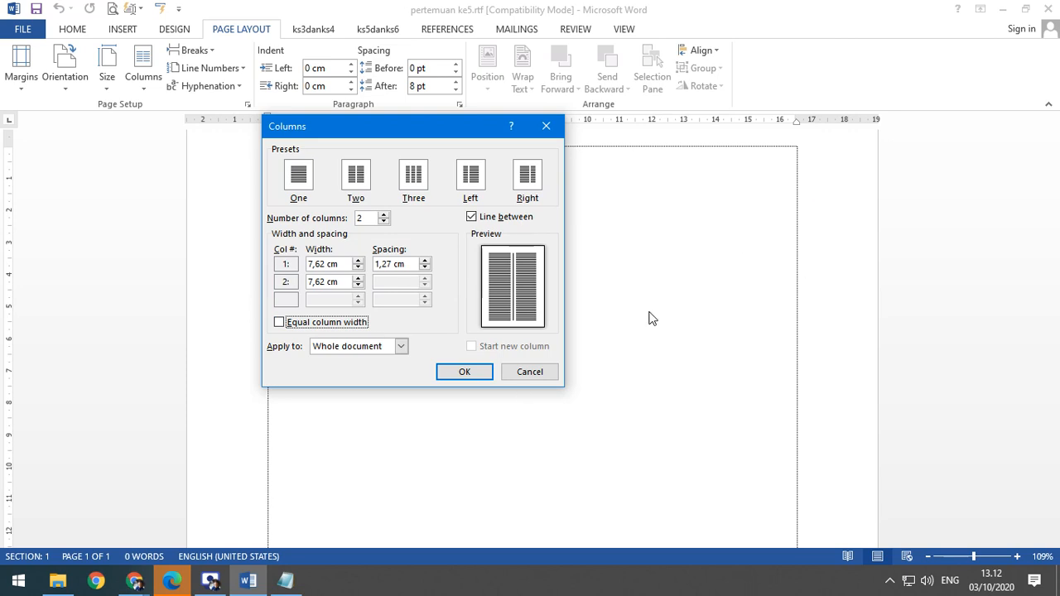
pyautogui.click(401, 348)
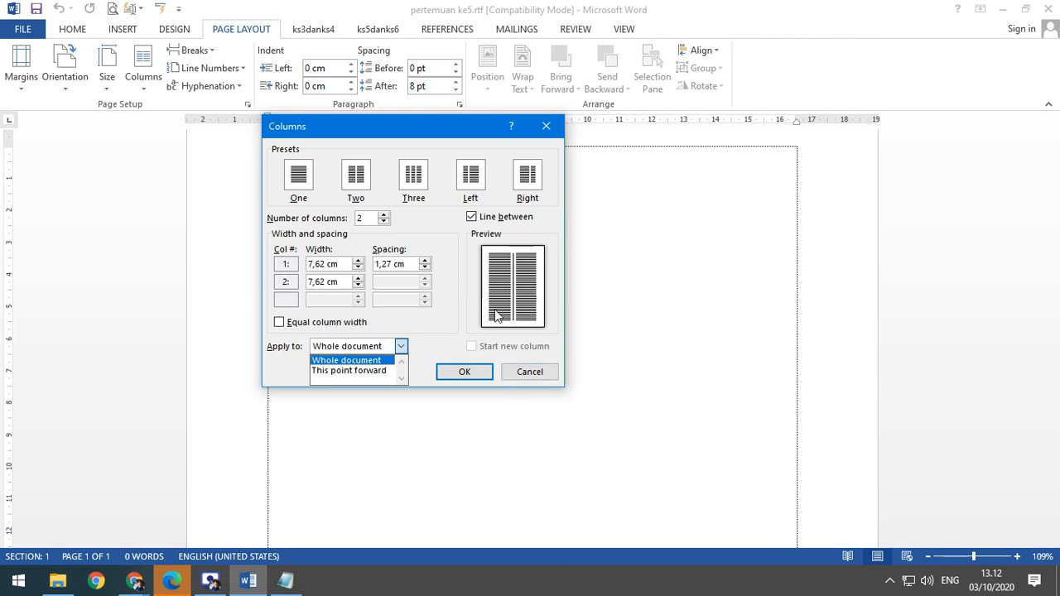
pyautogui.click(526, 372)
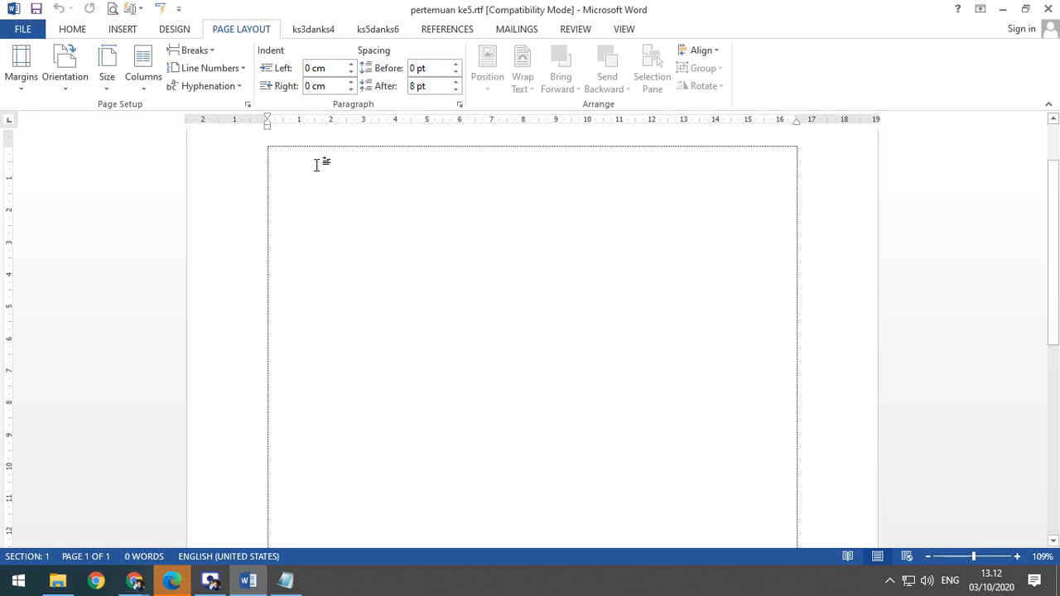
# Fill the document with empty paragraphs until it spans three pages, and place the cursor at the start of the first page.
pyautogui.scroll(-15, 319, 164)
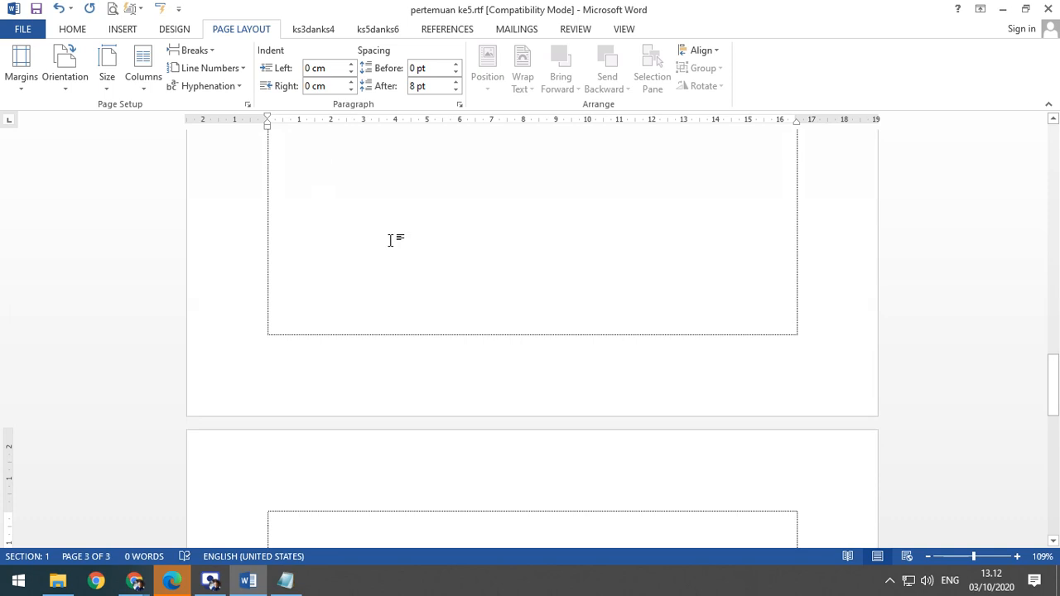
pyautogui.scroll(3, 438, 390)
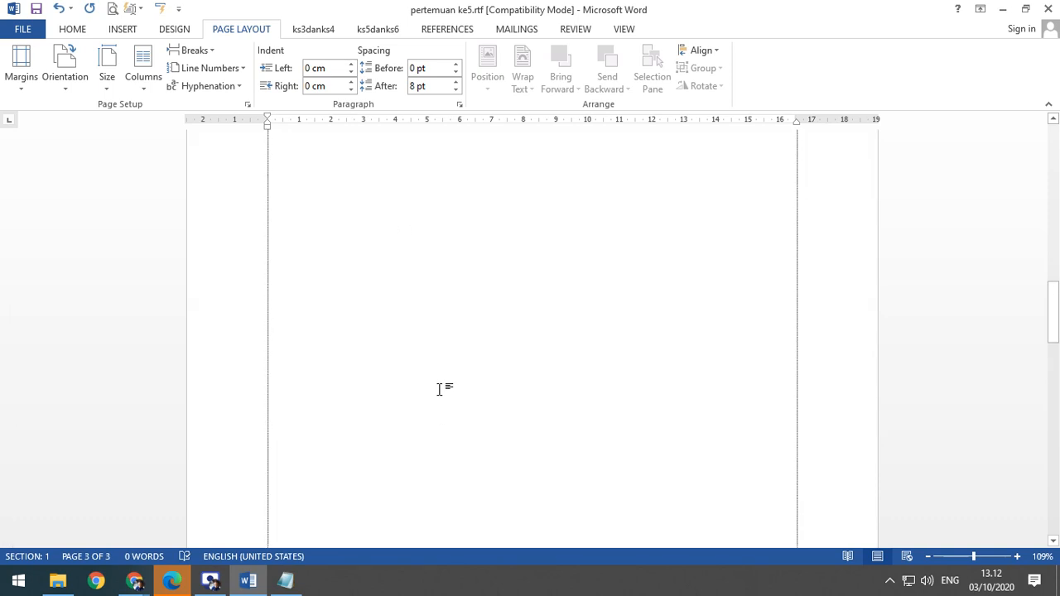
pyautogui.scroll(15, 440, 390)
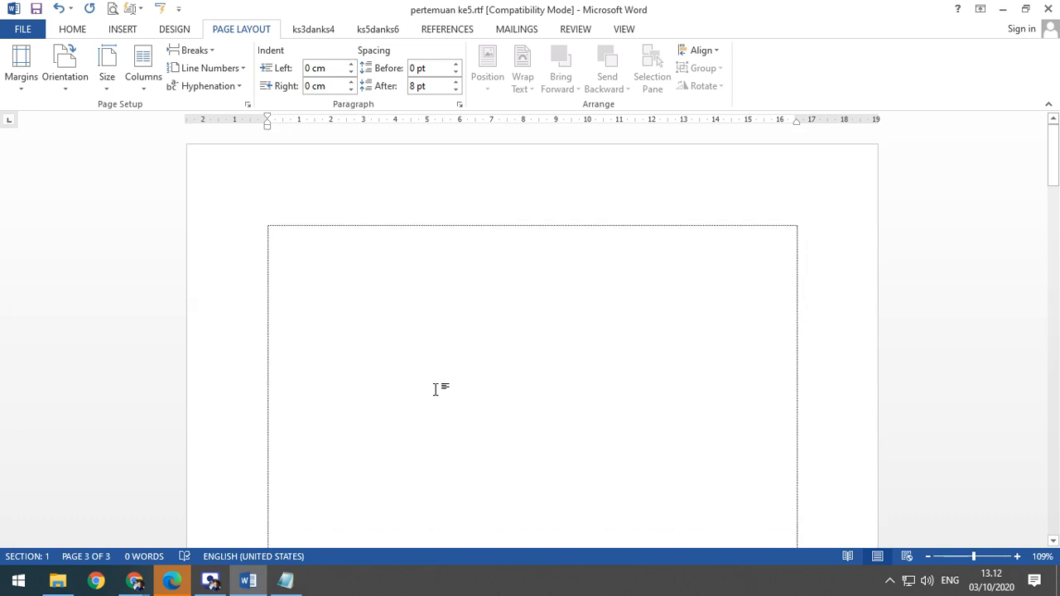
pyautogui.doubleClick(277, 234)
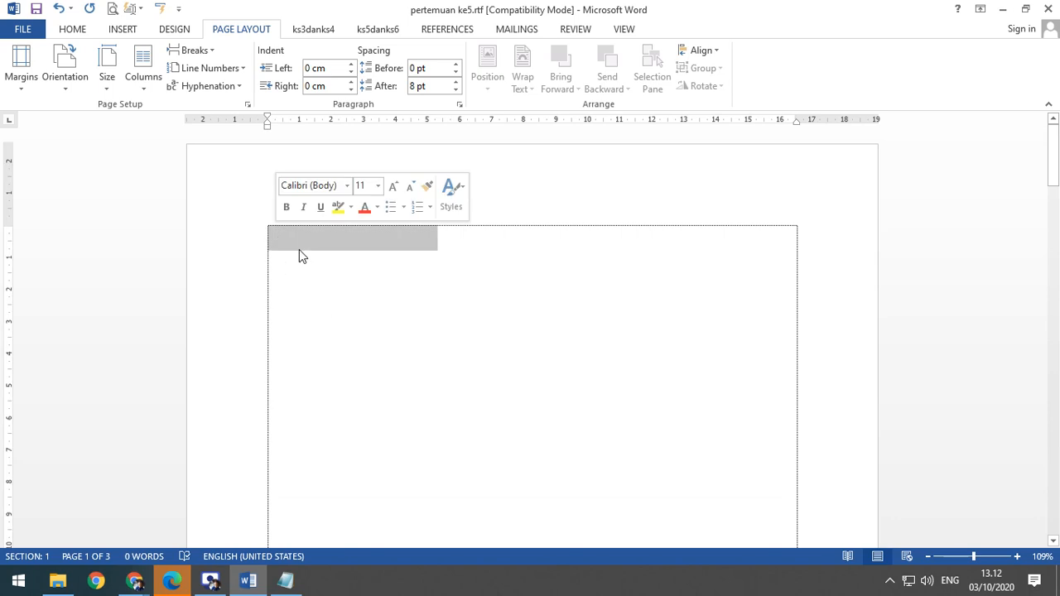
pyautogui.click(313, 255)
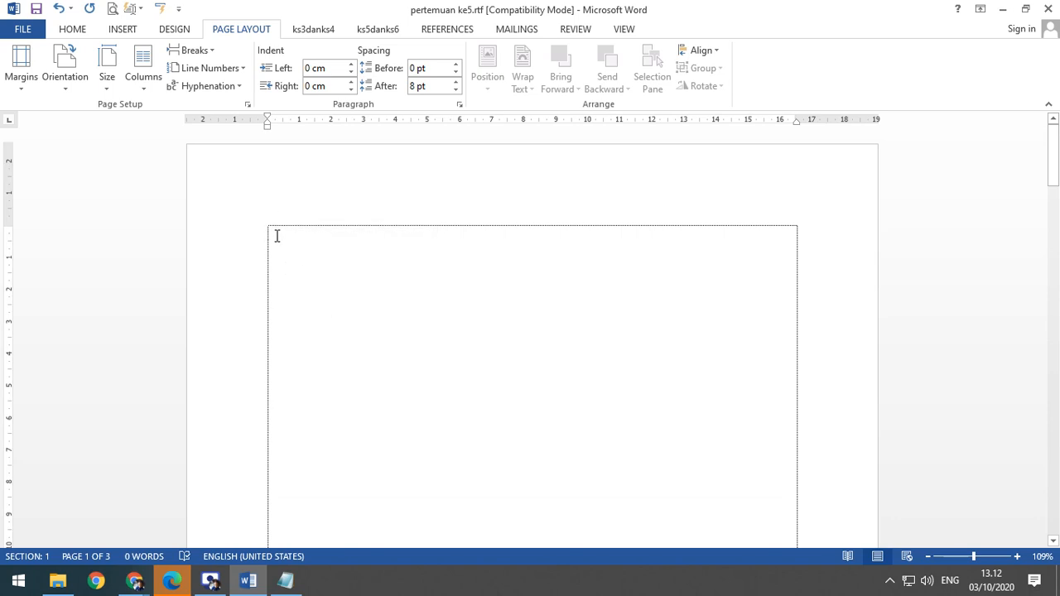
# Apply the Two columns preset to the document and check the layout on its pages.
pyautogui.click(144, 91)
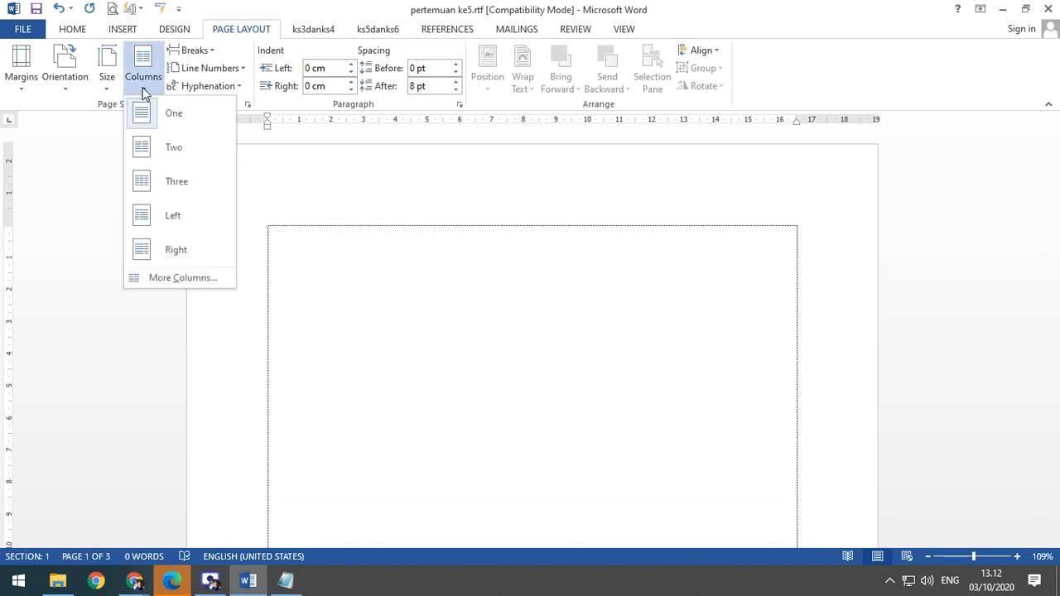
pyautogui.click(176, 148)
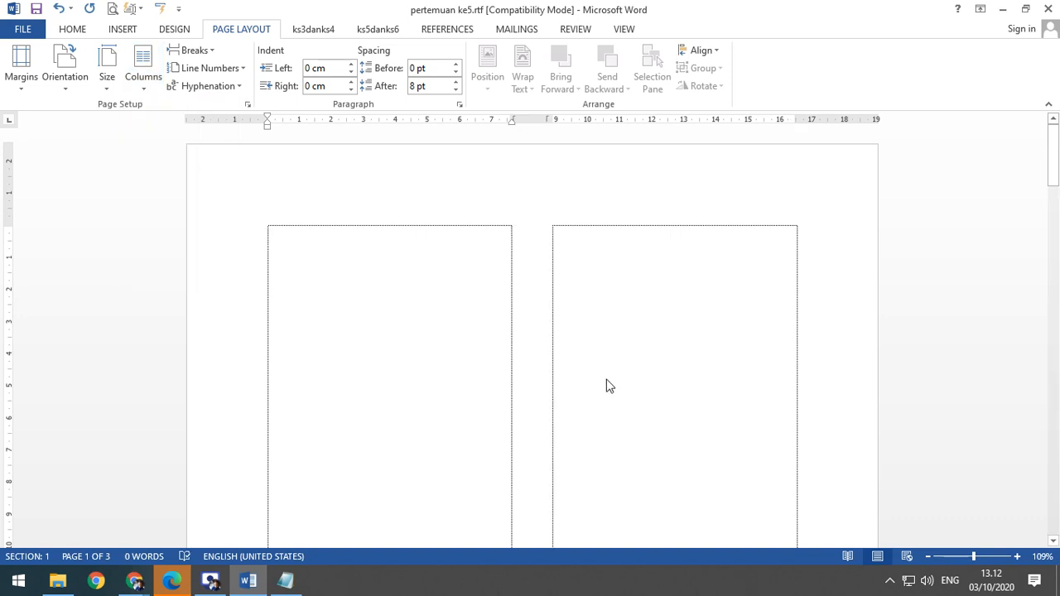
pyautogui.scroll(-3, 607, 383)
pyautogui.scroll(-14, 607, 388)
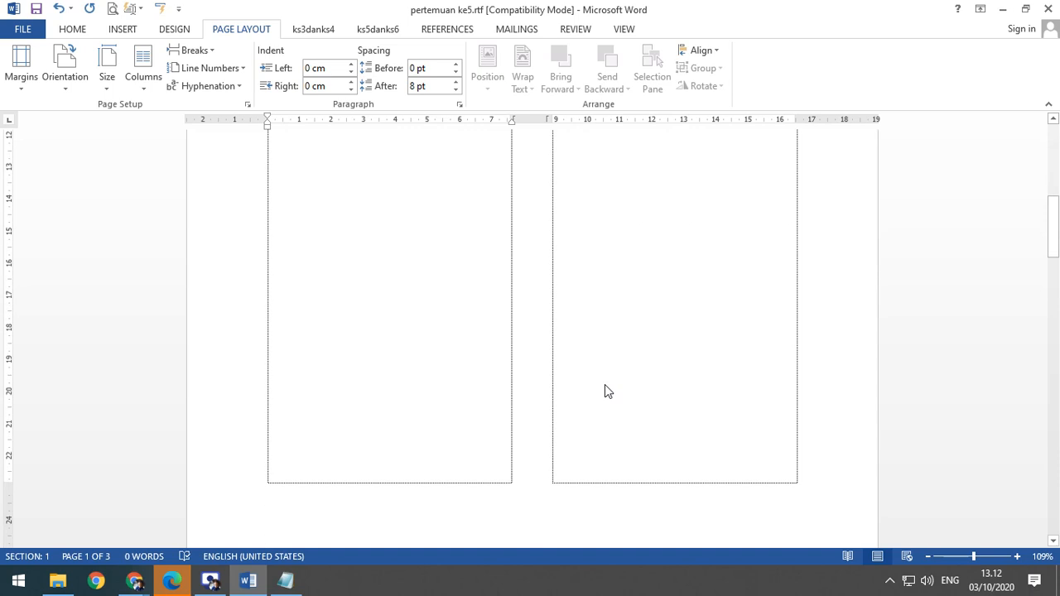
pyautogui.scroll(-10, 605, 393)
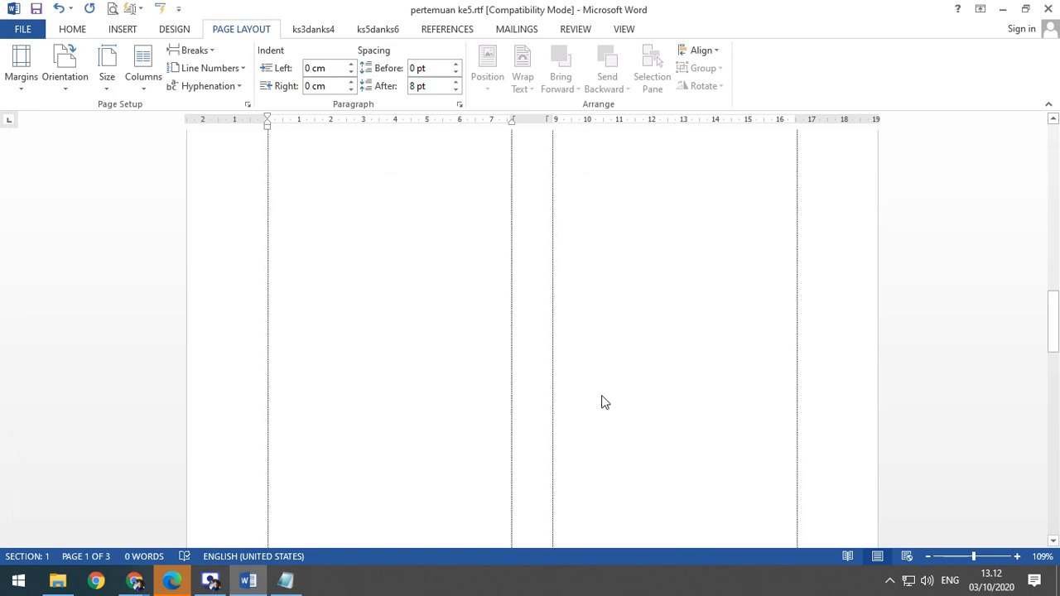
pyautogui.scroll(-6, 604, 402)
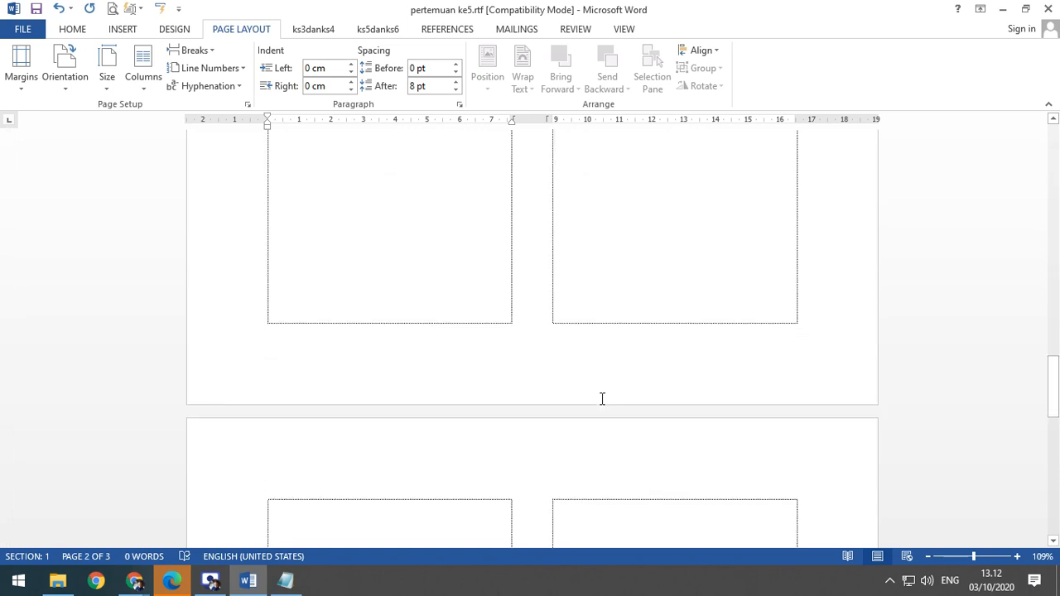
pyautogui.scroll(20, 602, 399)
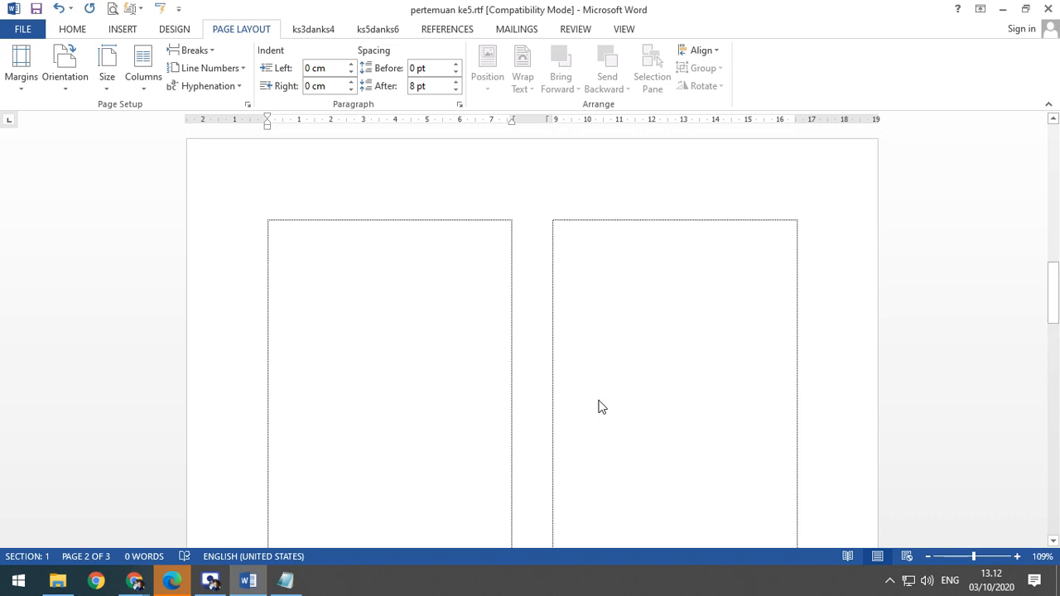
# Set the whole document back to the One column preset in the Columns dialog.
pyautogui.scroll(18, 599, 400)
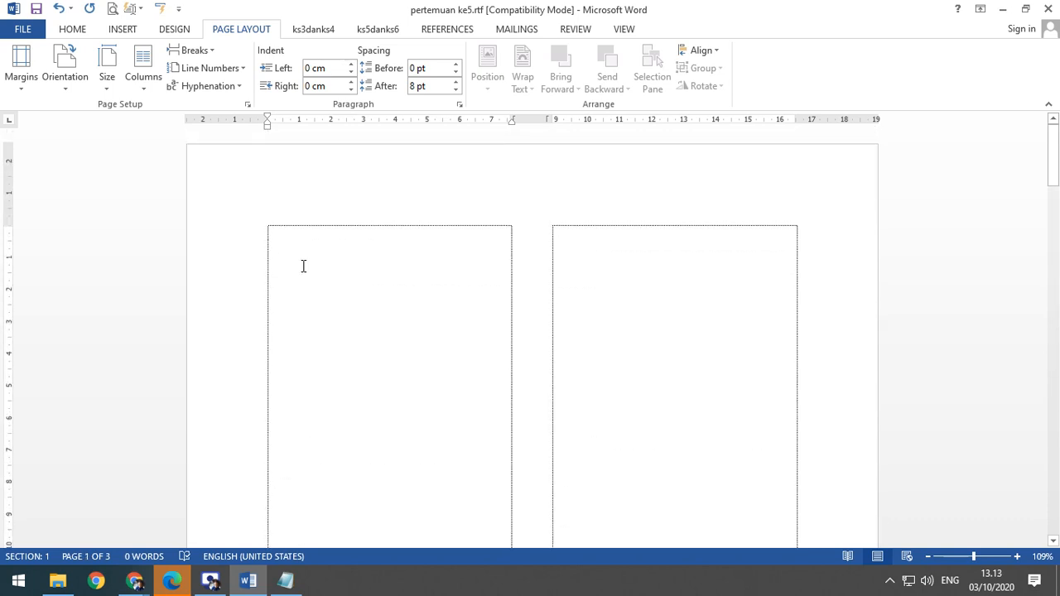
pyautogui.click(144, 91)
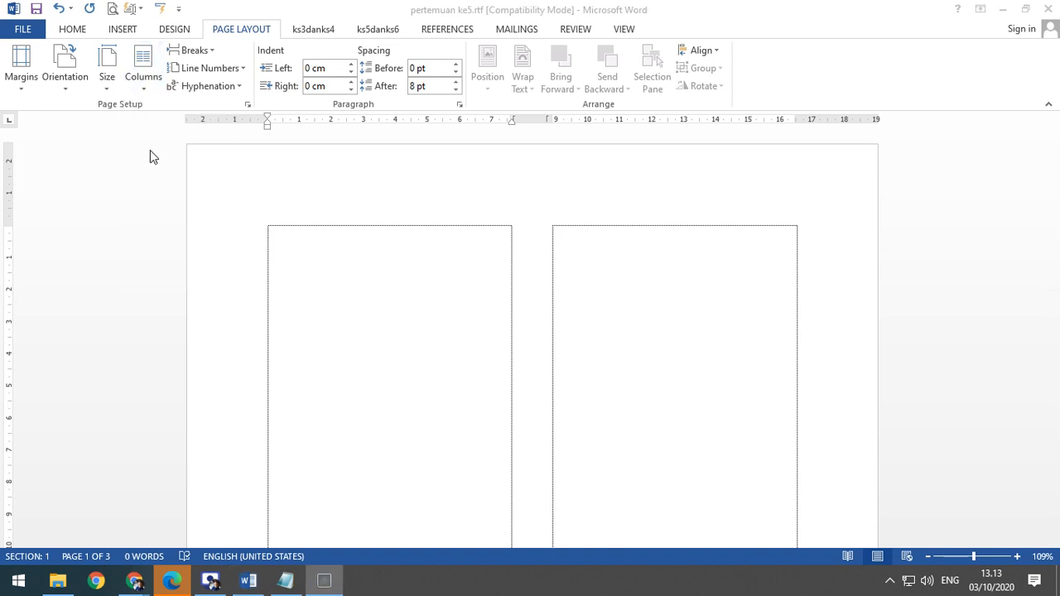
pyautogui.click(143, 91)
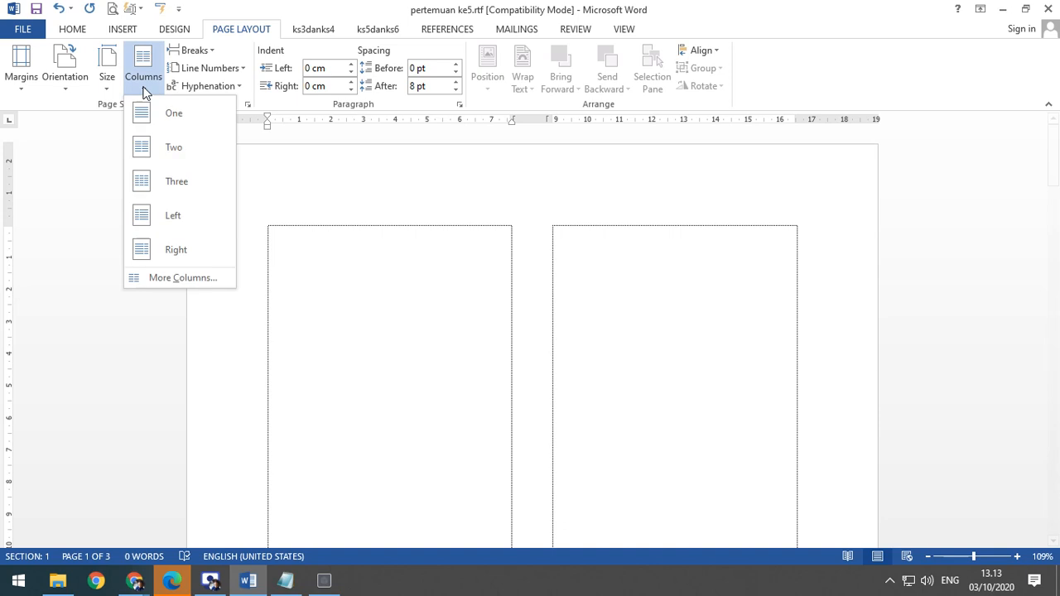
pyautogui.click(181, 280)
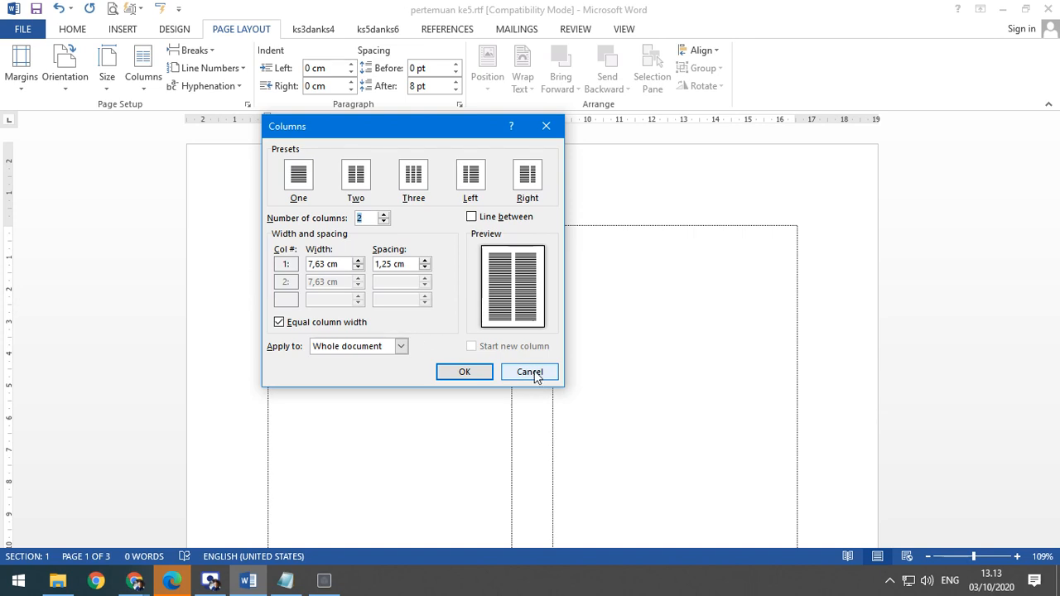
pyautogui.click(300, 181)
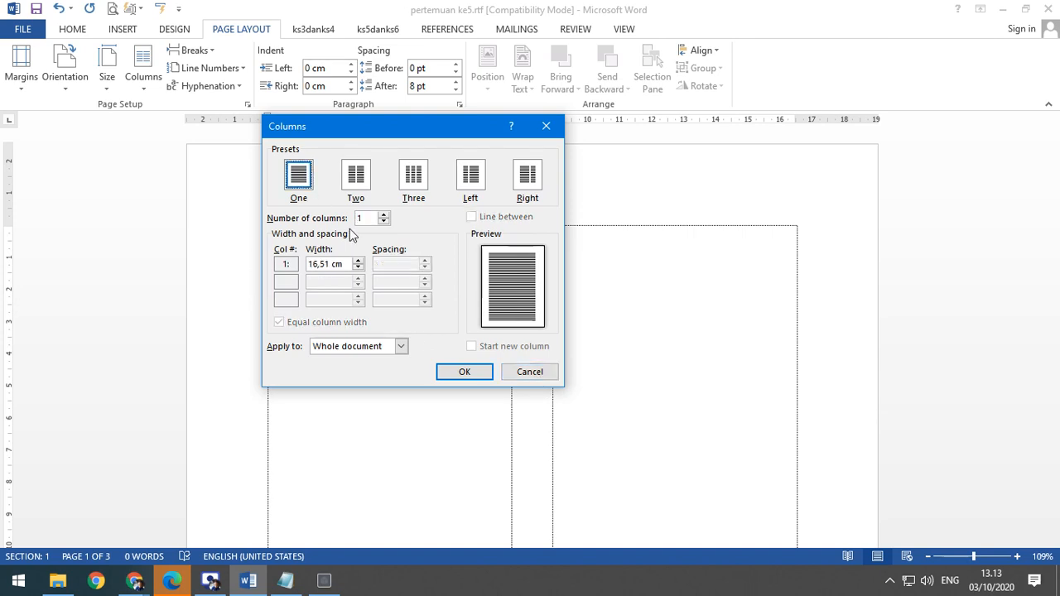
pyautogui.click(477, 372)
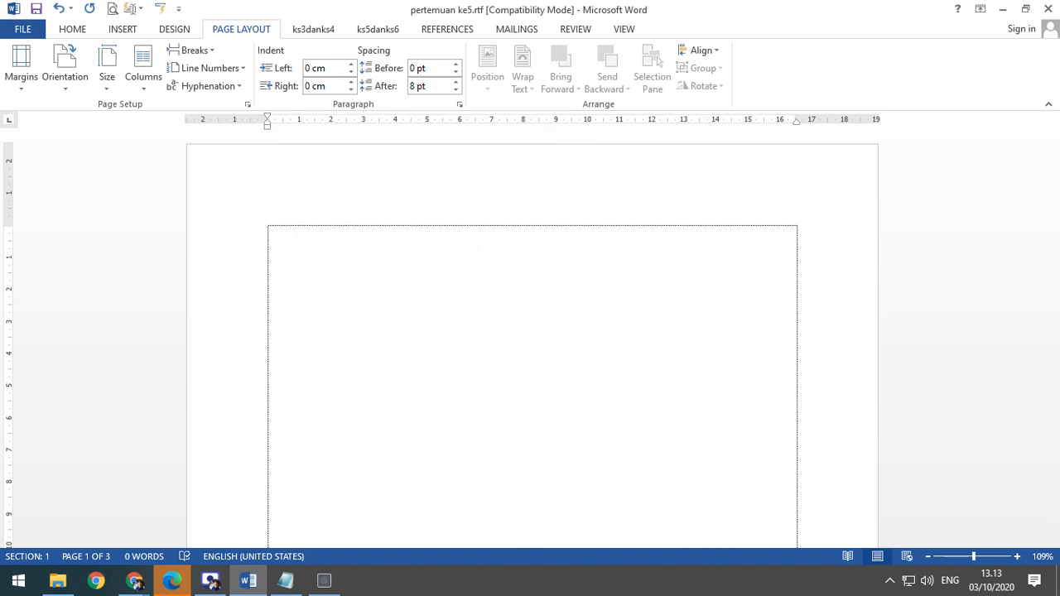
# Start the first paragraph of page 1 with "Percobaan untuk penulisan column pada word untuk ks5 dan ks6".
pyautogui.doubleClick(280, 233)
pyautogui.click(281, 233)
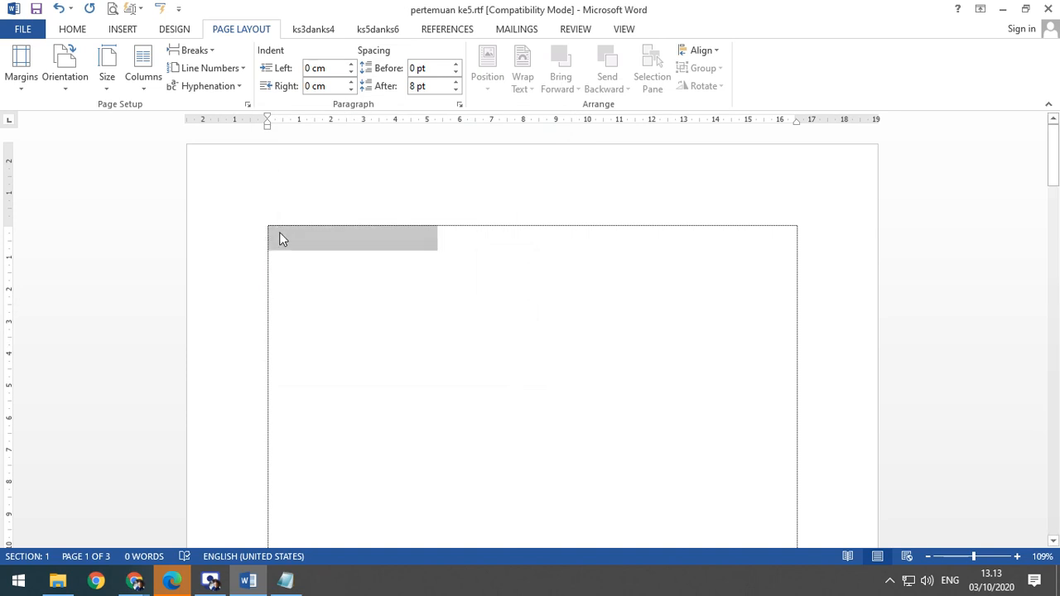
pyautogui.write('pe')
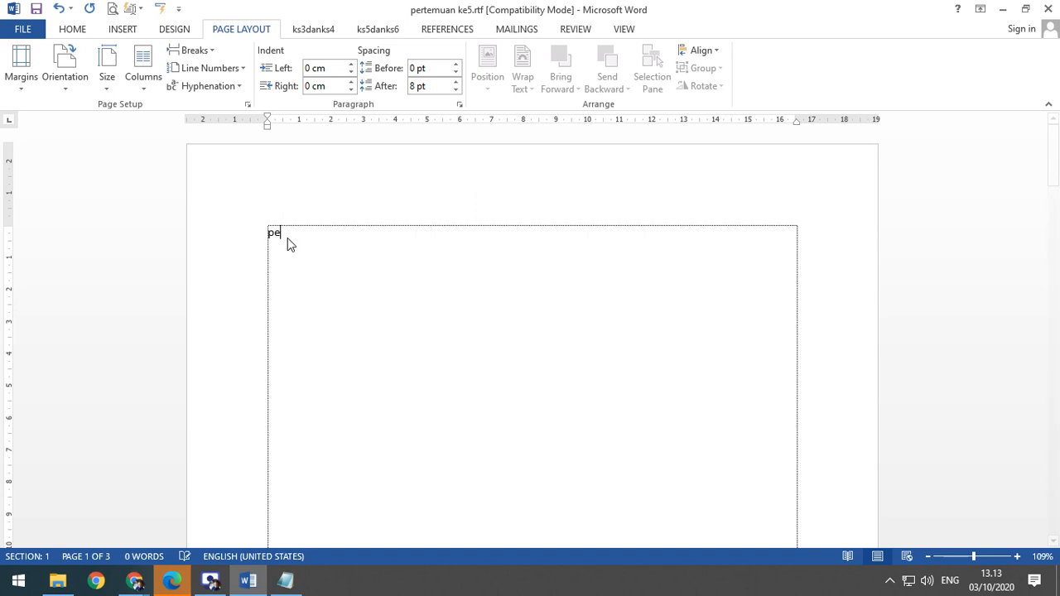
pyautogui.write('rcobaan untuk penulisan c')
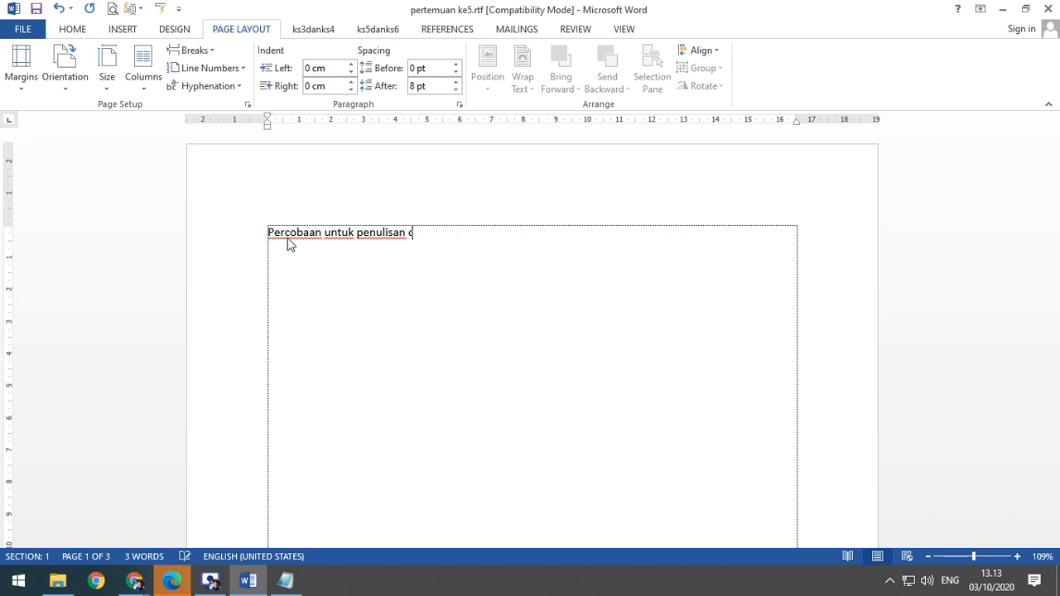
pyautogui.write('olumn pada word unt')
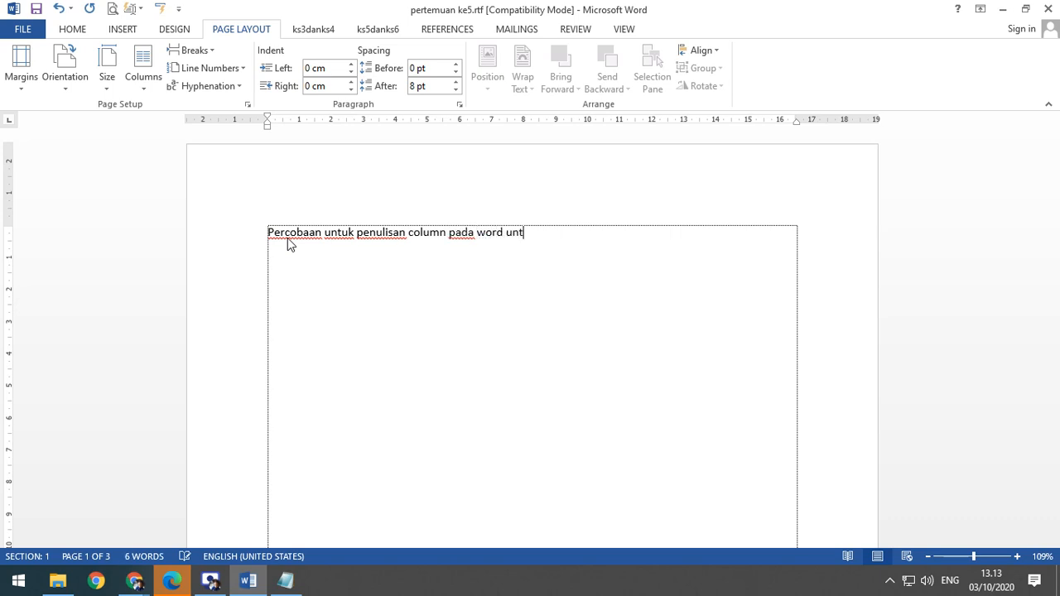
pyautogui.write('uk ks5 dan ks6')
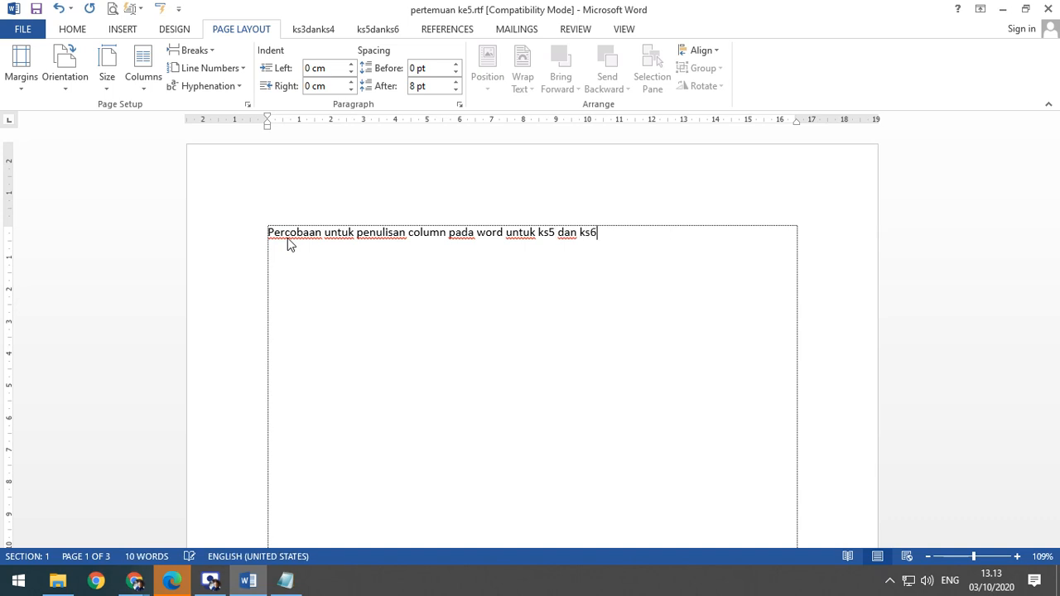
# Continue the paragraph with ", penerapan daripada kolumn, sehingga nanti dalam mengerjakan tugasnya lebih cepat dan segera di nilaikan".
pyautogui.write(', penerapan daripad')
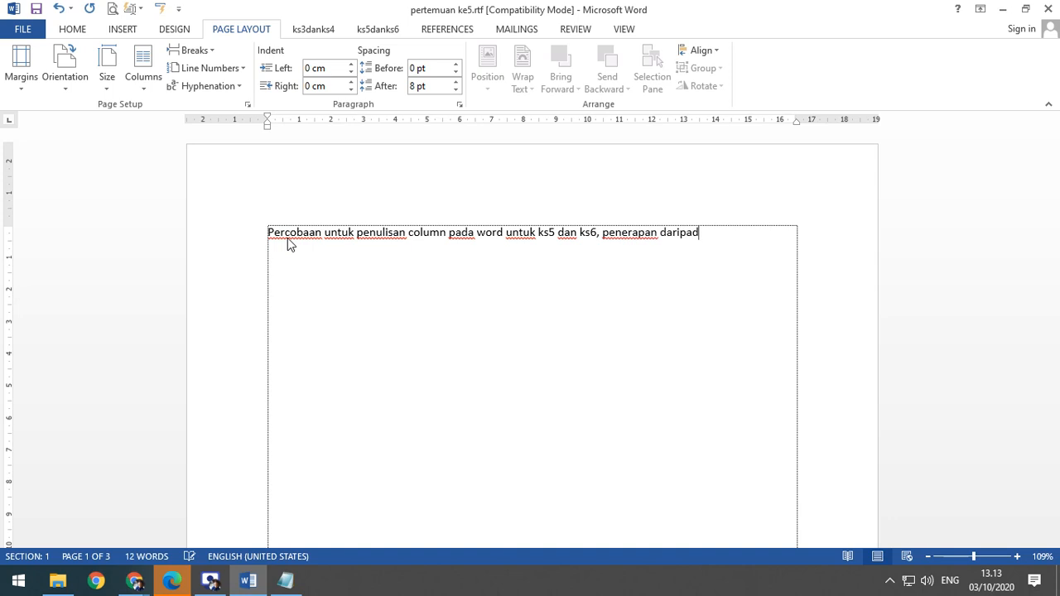
pyautogui.write('a kolumn, sehingga nanti dalam ')
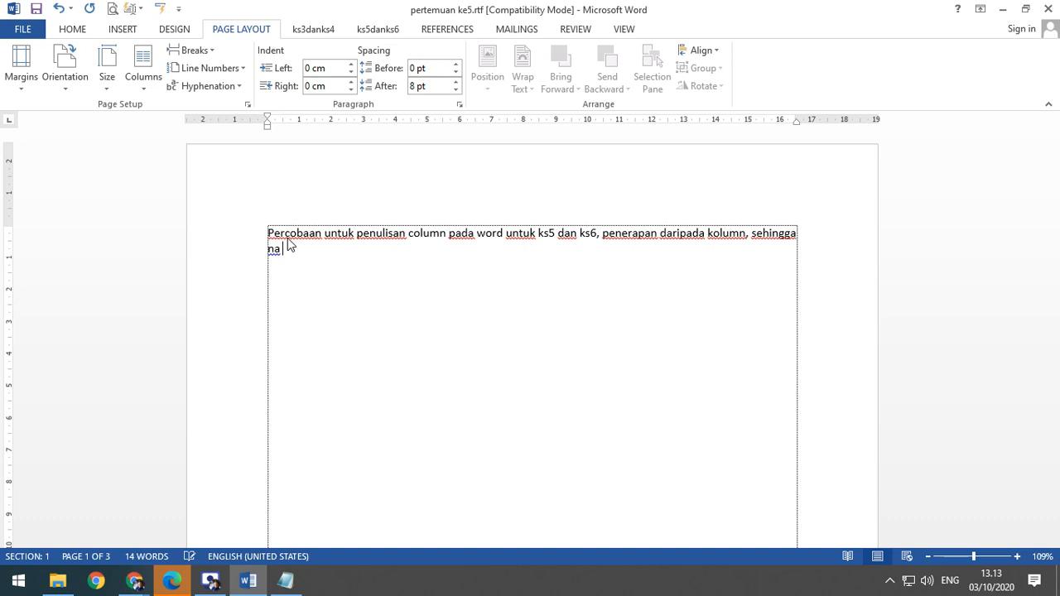
pyautogui.write('mengerjakna tu')
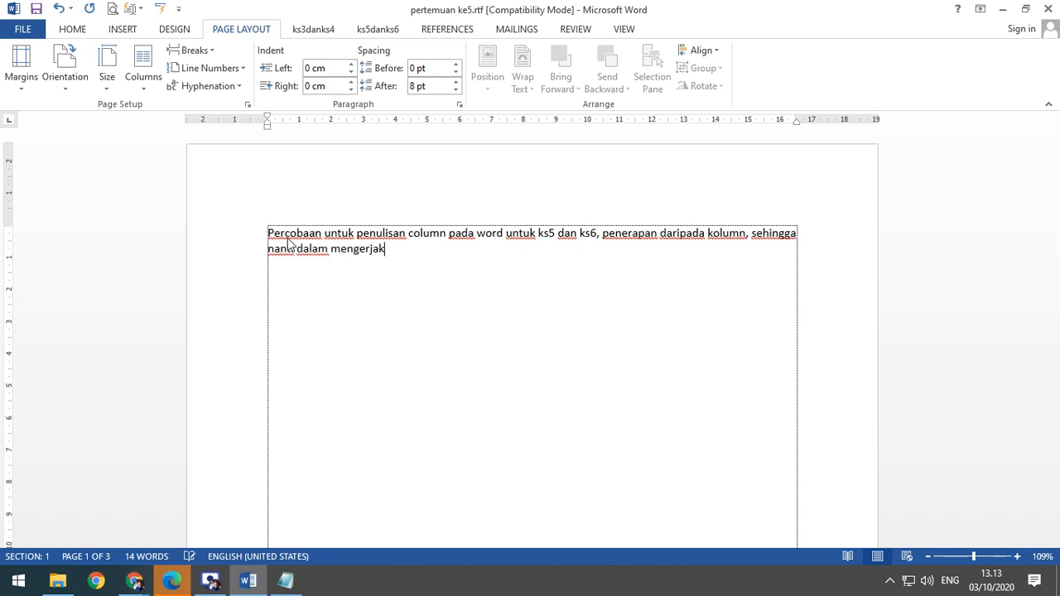
pyautogui.press('BackSpace')
pyautogui.press('BackSpace')
pyautogui.press('BackSpace')
pyautogui.press('BackSpace')
pyautogui.press('BackSpace')
pyautogui.write('an tugasnya')
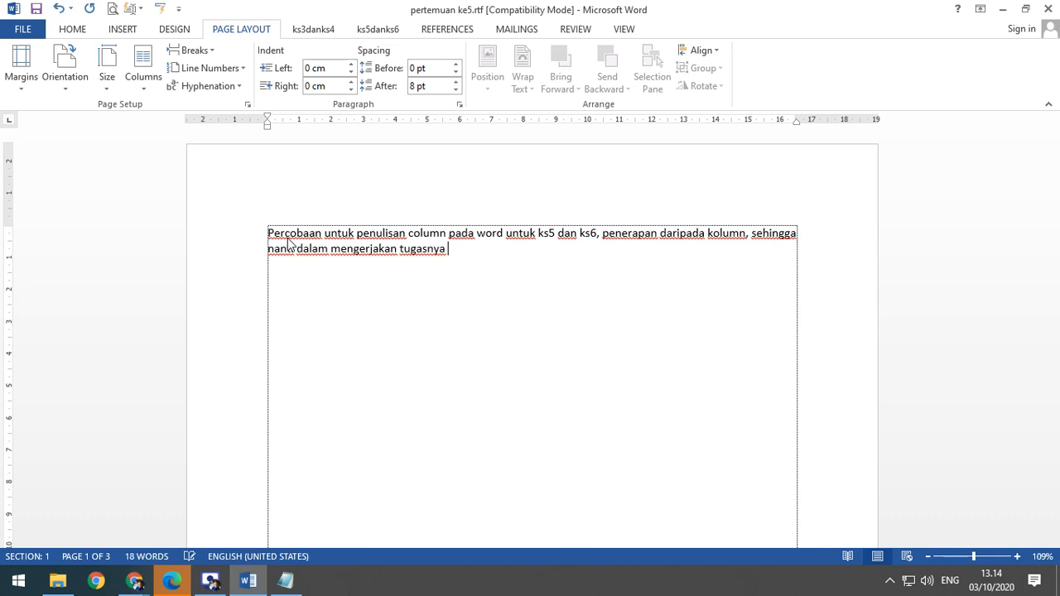
pyautogui.write('lebih cepat dan ')
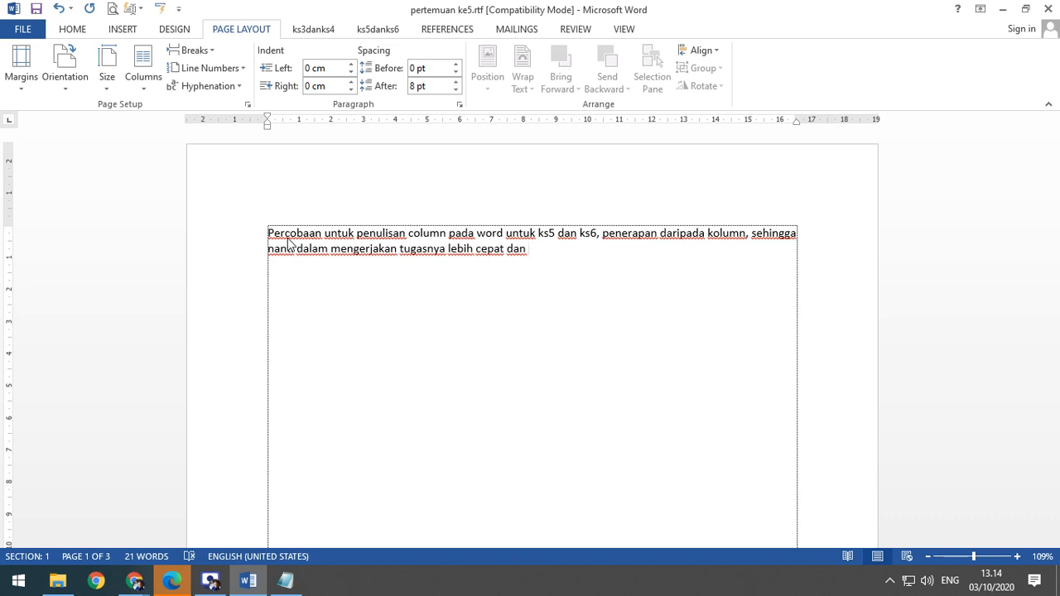
pyautogui.write('segera di nilaikan')
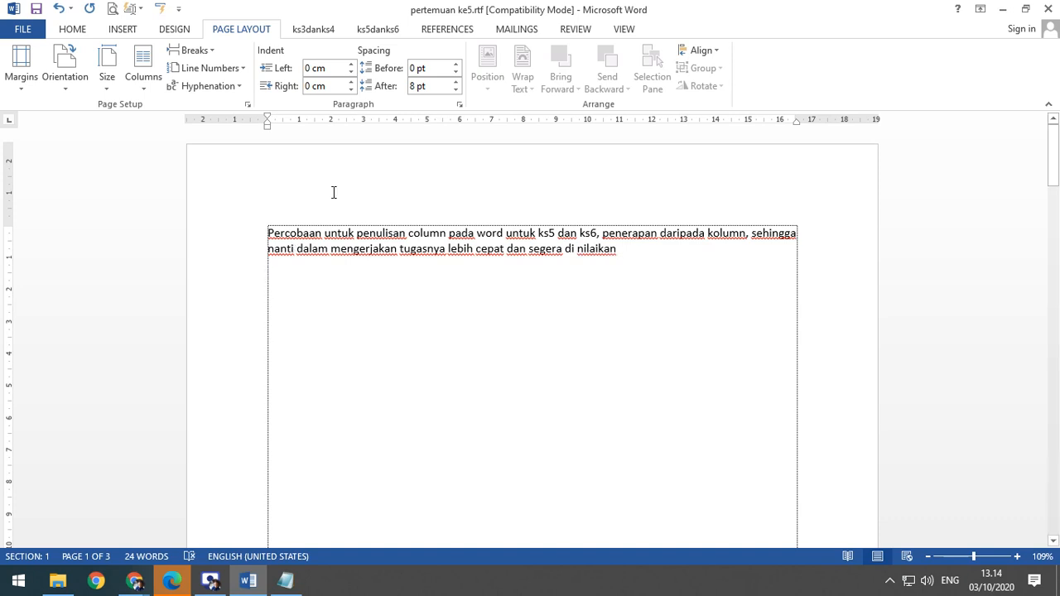
# From the empty line below the paragraph, apply the Two columns preset to This point forward.
pyautogui.doubleClick(278, 288)
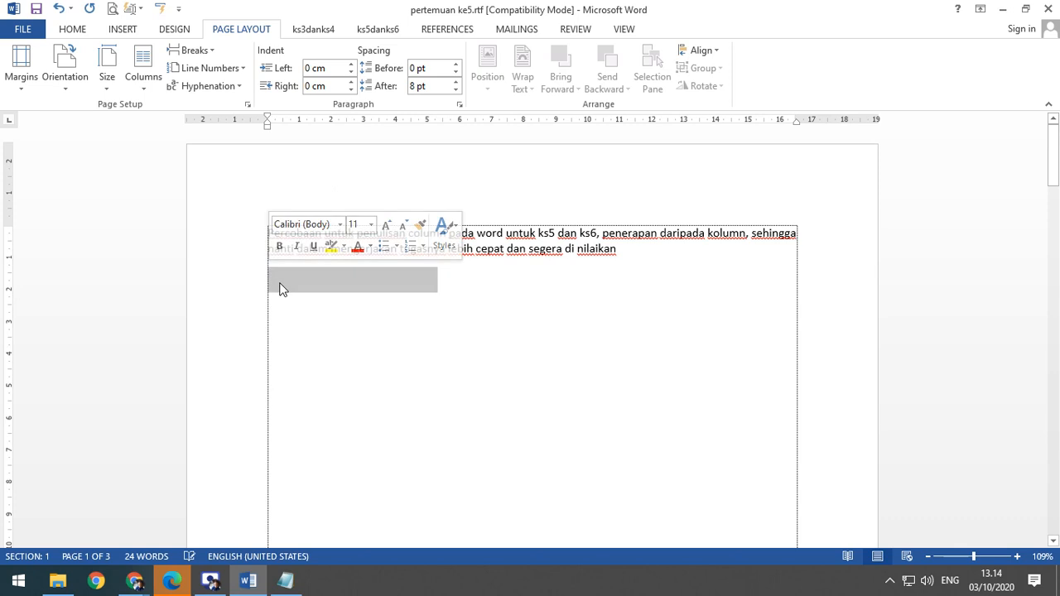
pyautogui.click(277, 280)
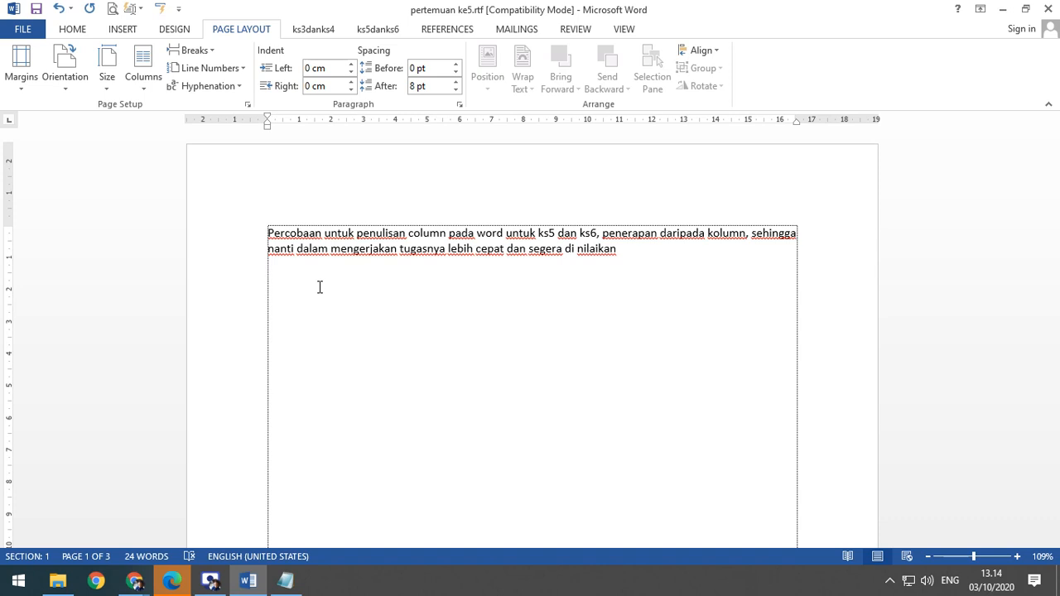
pyautogui.click(147, 97)
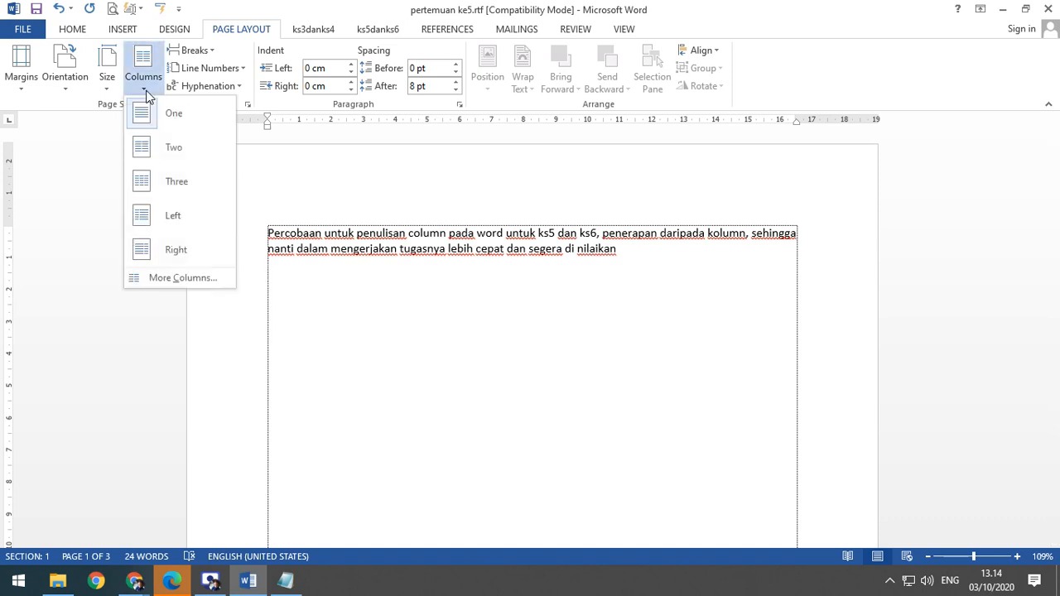
pyautogui.click(180, 279)
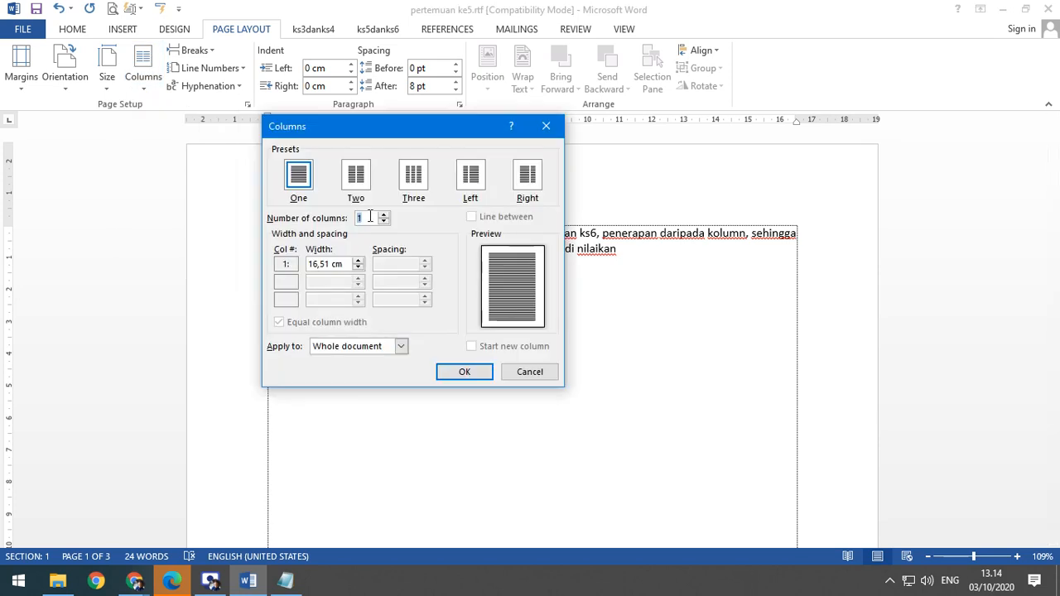
pyautogui.click(358, 182)
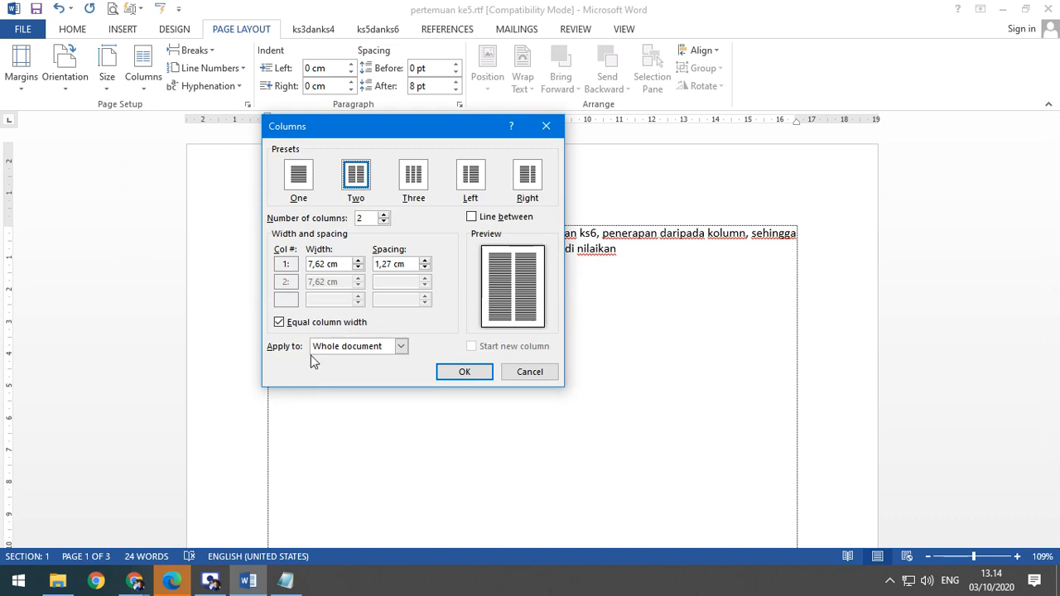
pyautogui.click(401, 347)
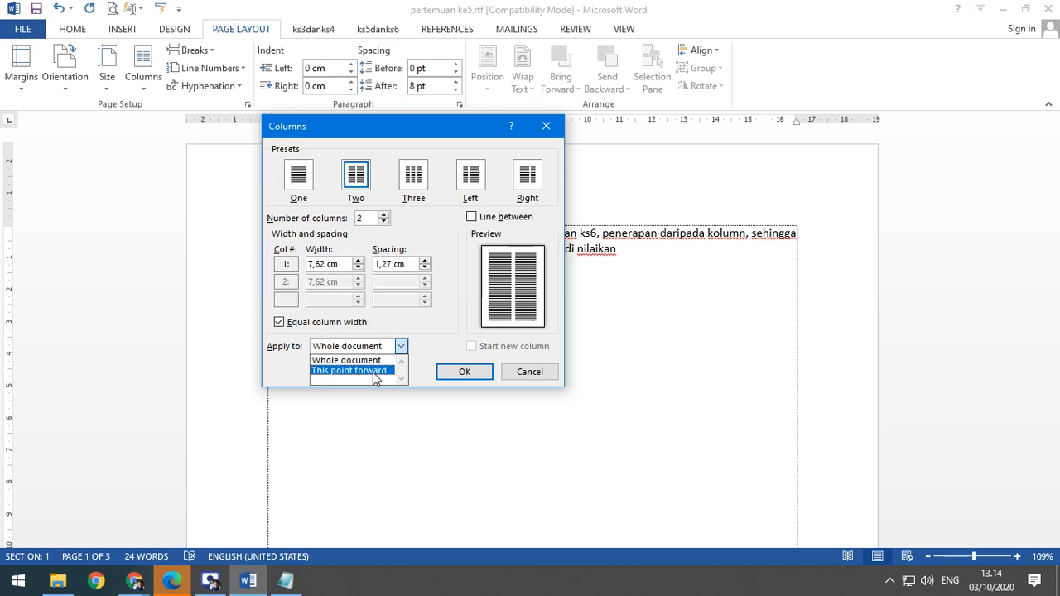
pyautogui.click(376, 371)
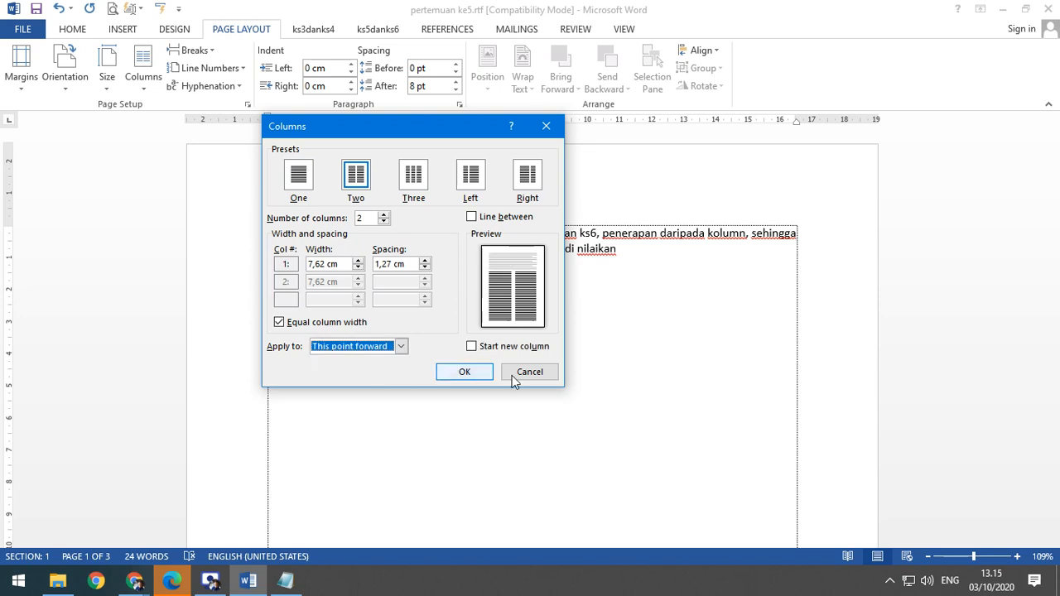
pyautogui.click(463, 372)
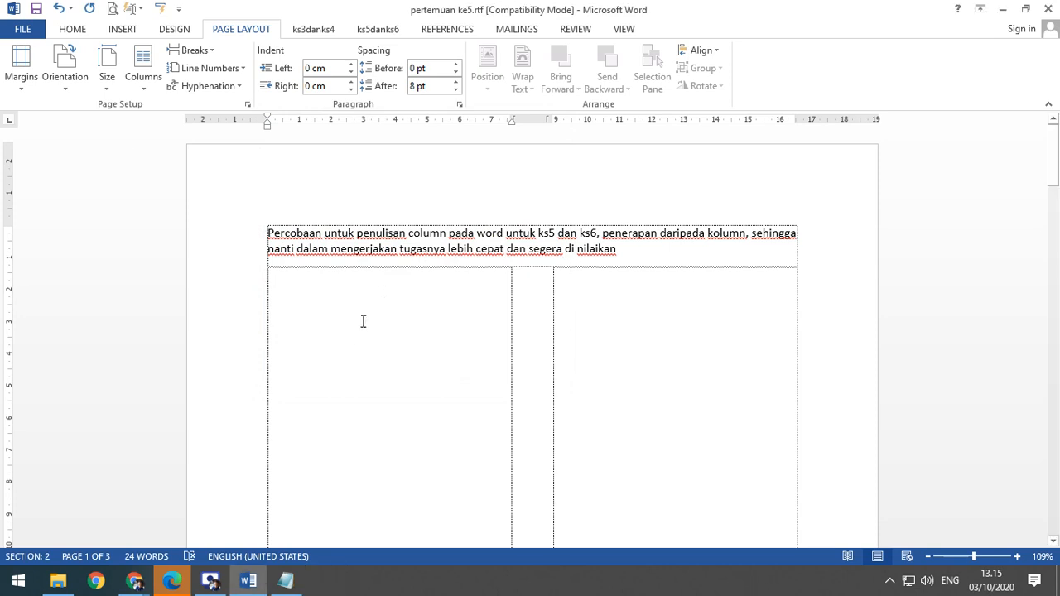
# Begin the text of the first column with "Tugas yang dikerjakan sangat banyak. Ya begitulah seorang mahasiswa".
pyautogui.doubleClick(292, 289)
pyautogui.click(283, 286)
pyautogui.write('Tugas yang di')
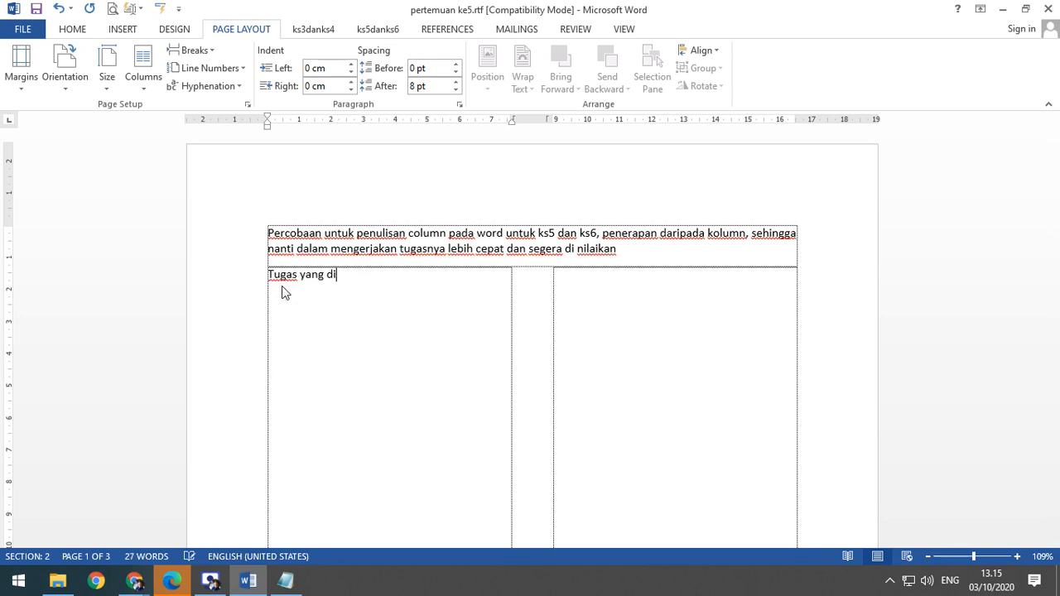
pyautogui.write('kerjakan sangat ')
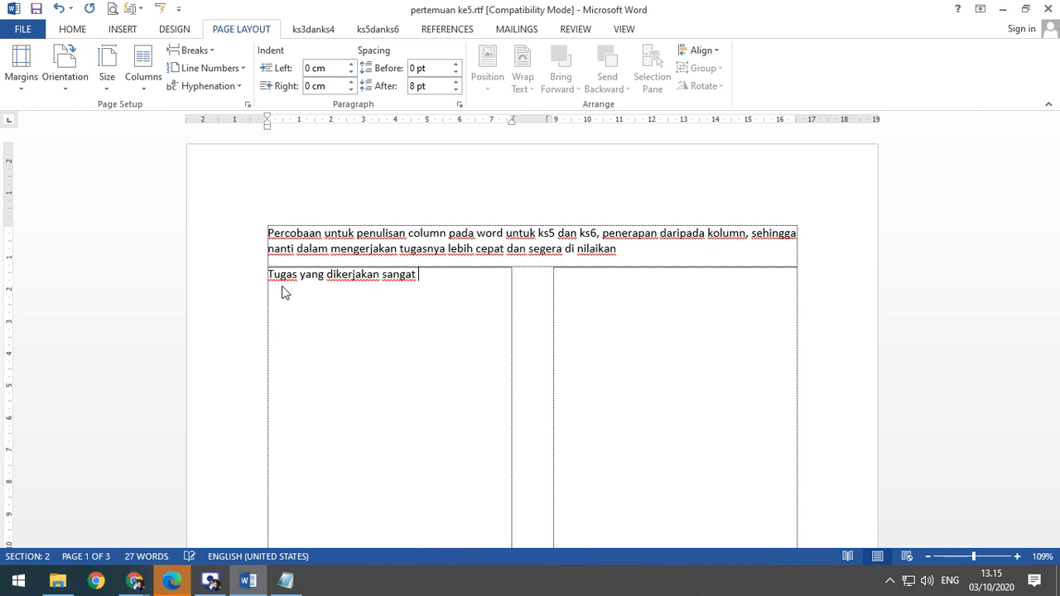
pyautogui.write('banyak. Ya begitulah seoran')
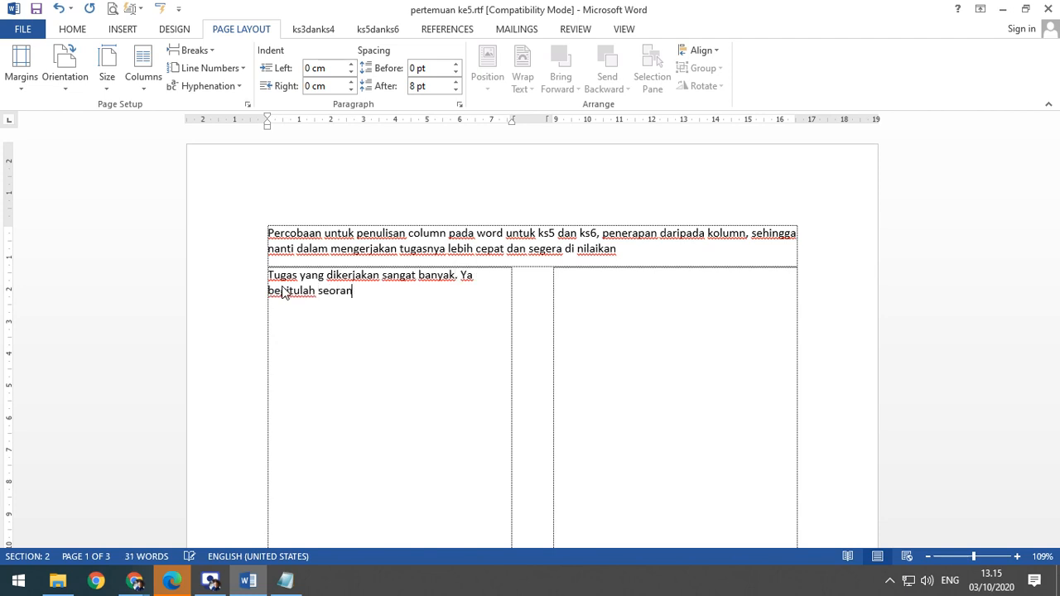
pyautogui.write('g mahasa')
pyautogui.press('BackSpace')
pyautogui.write('iswa ')
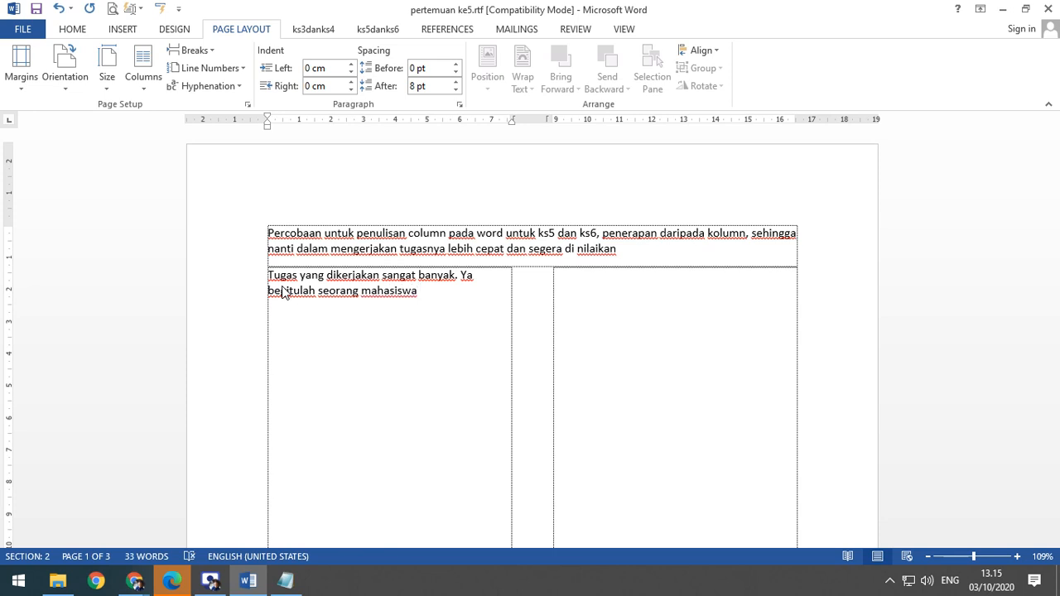
# Finish the first column's sentence with "harus berani dengan konsekwenisny sebagai seorang mahasiswa".
pyautogui.write('harus beran')
pyautogui.write('i ')
pyautogui.write('dengan ko')
pyautogui.write('nse')
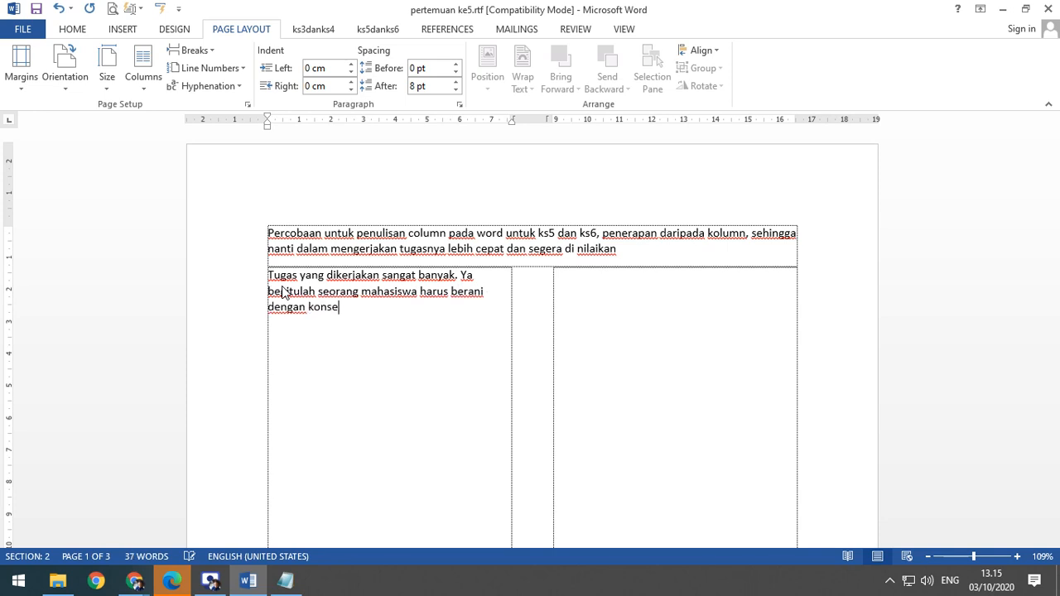
pyautogui.write('kwenisny sebagai seor')
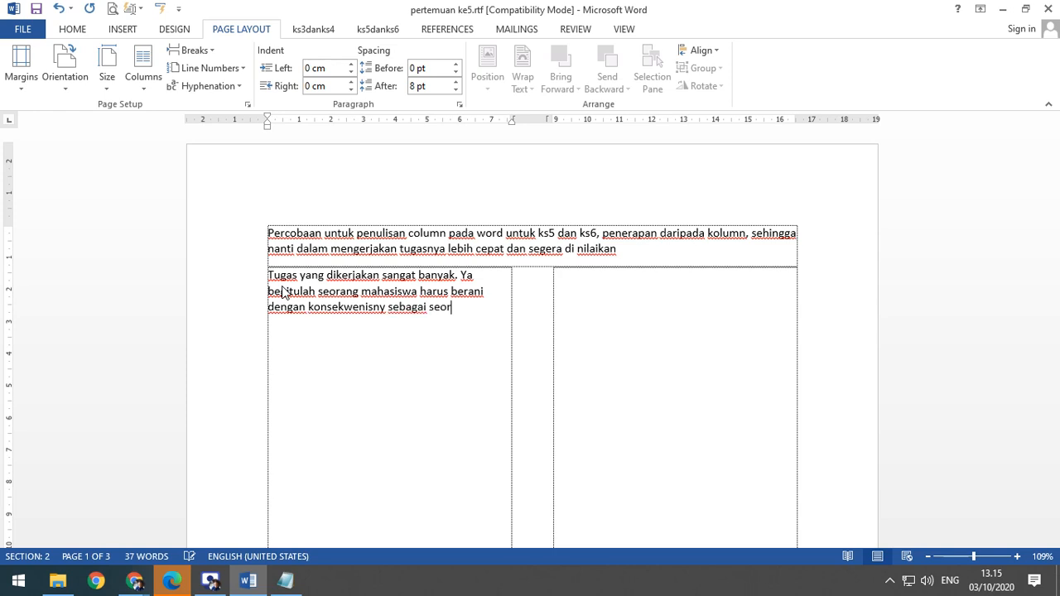
pyautogui.write('ang mahasiswa')
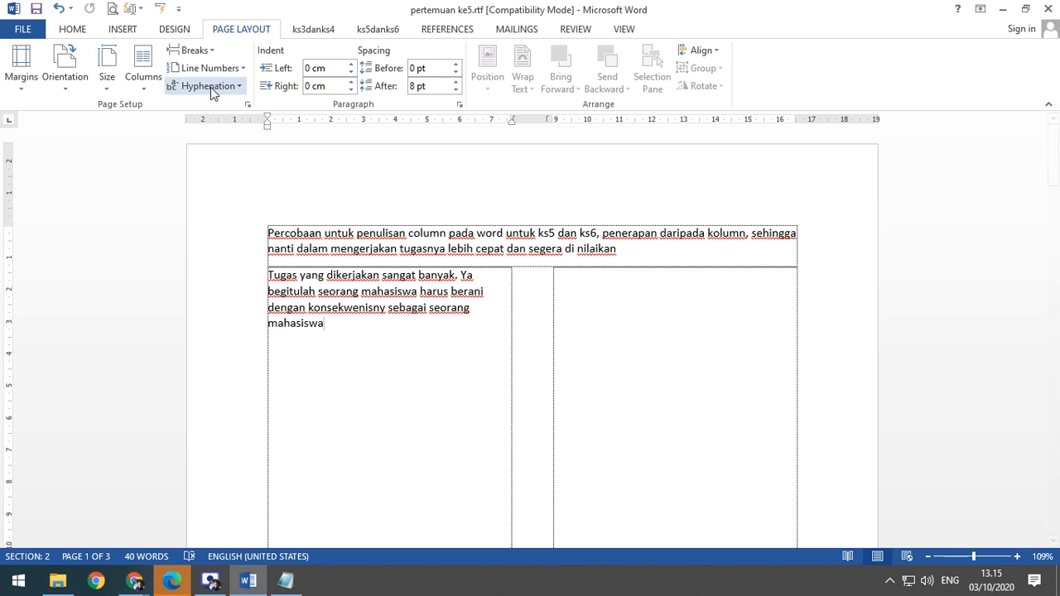
# Insert a column break after the first column's text and begin the second column with "bagaimanapun juga latihan akan membuat kita".
pyautogui.click(213, 52)
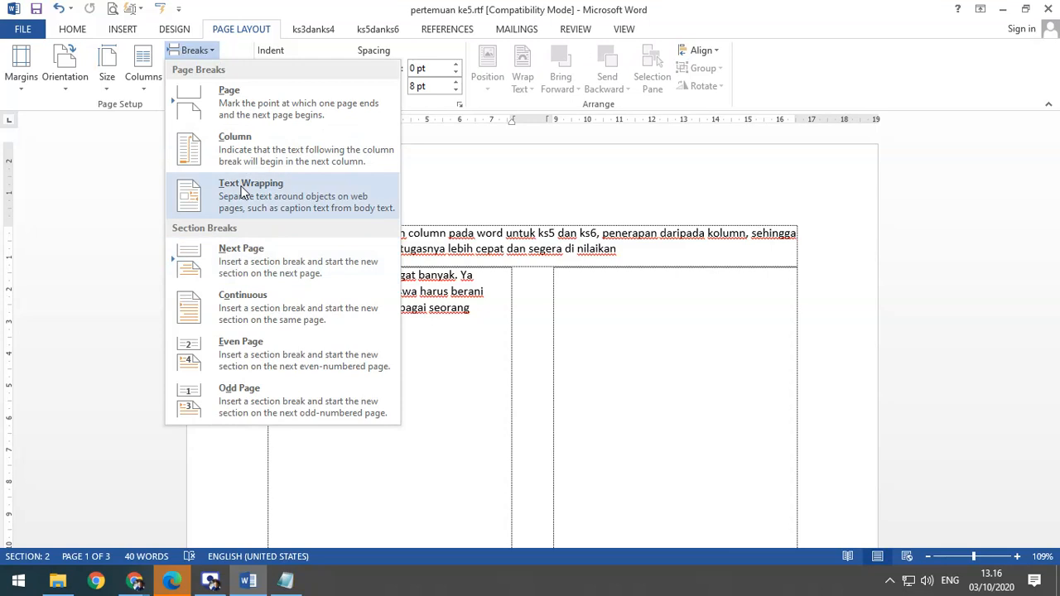
pyautogui.click(240, 139)
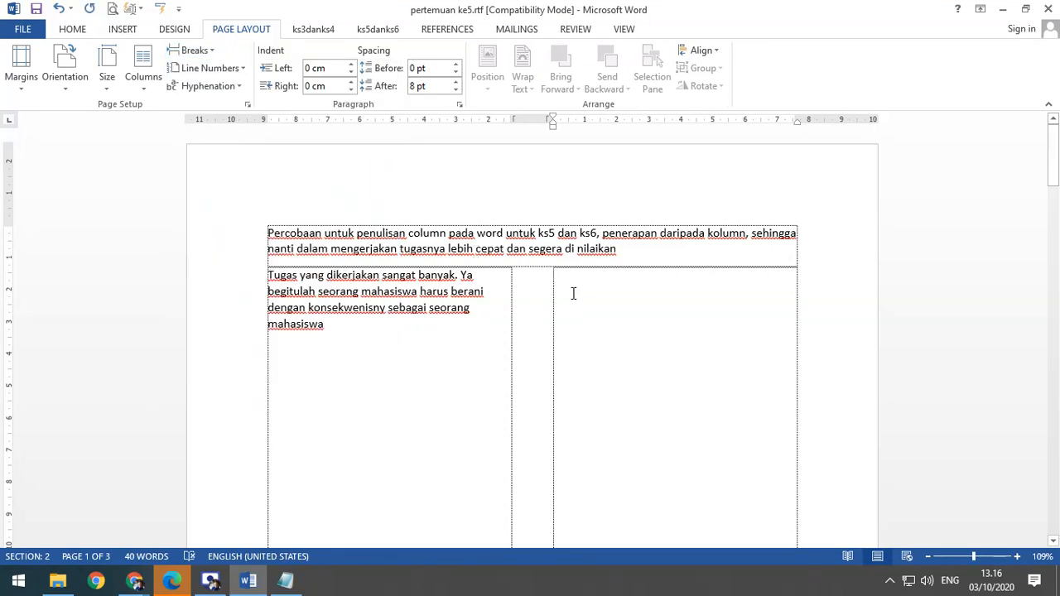
pyautogui.write('bagai')
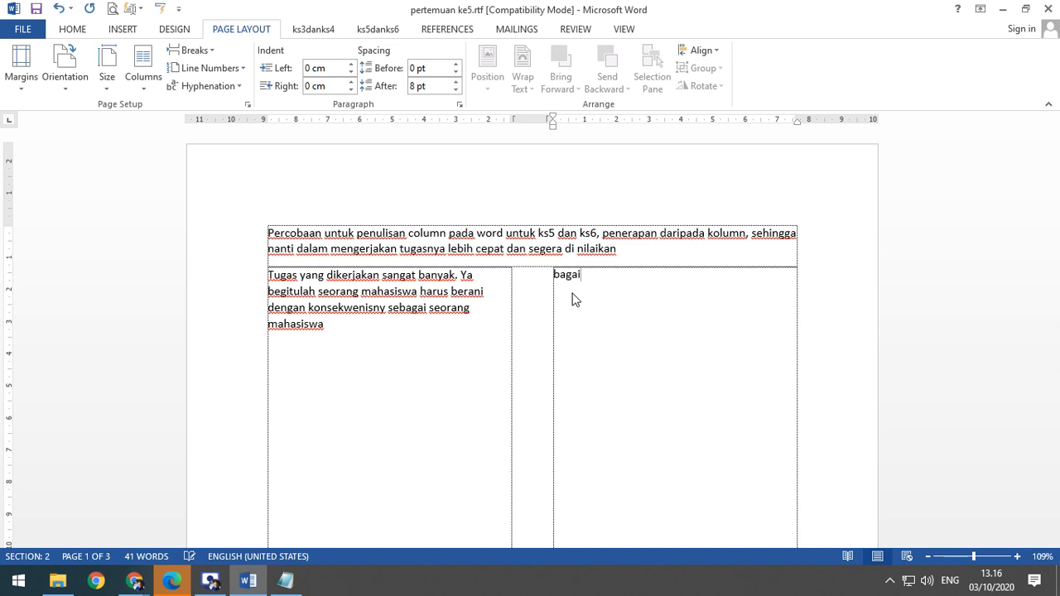
pyautogui.write('manapun juga ')
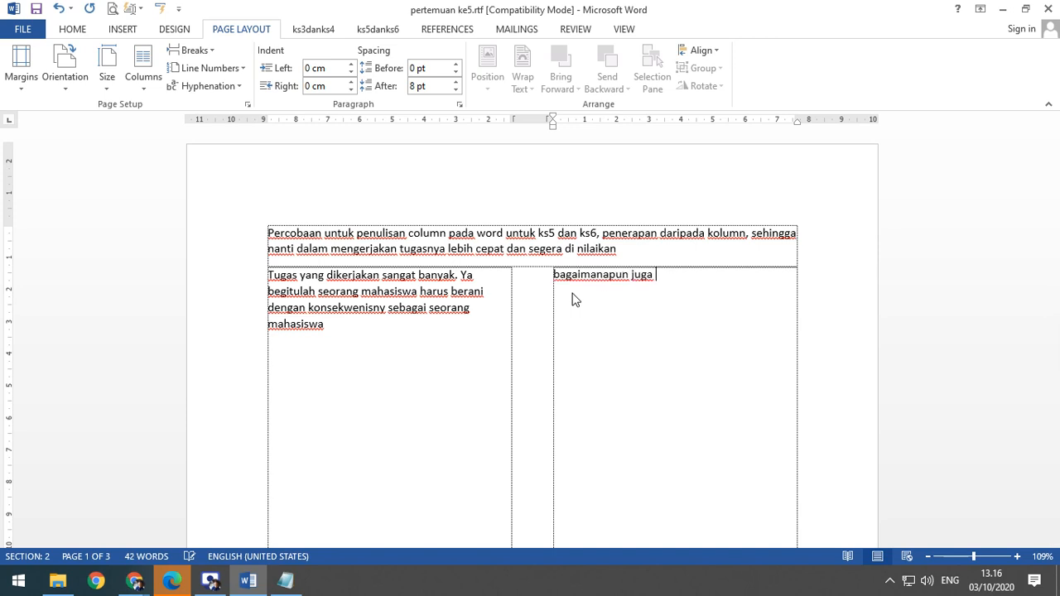
pyautogui.write('latihan akan membuat say')
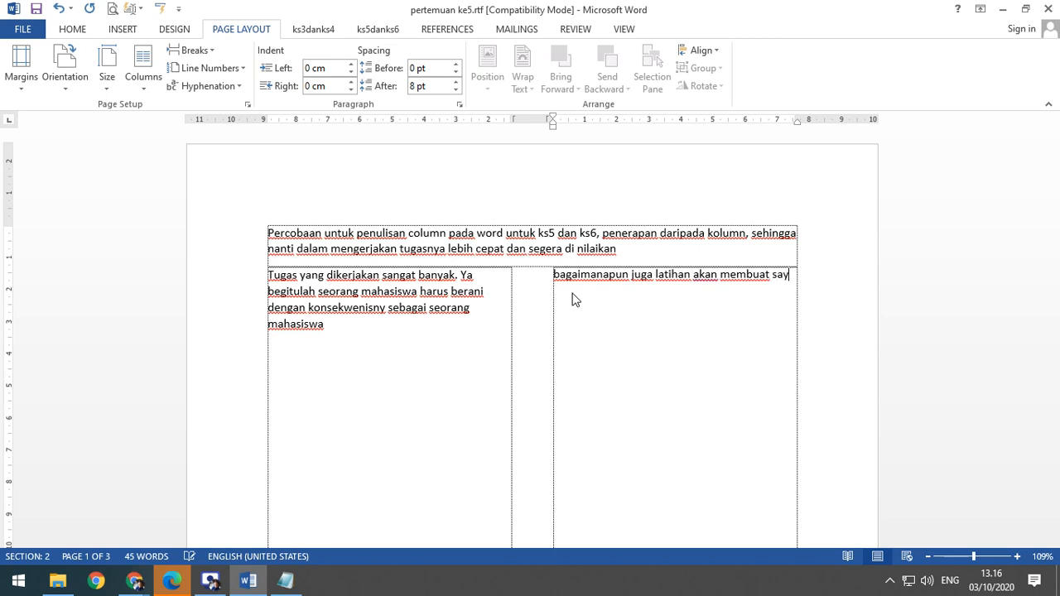
pyautogui.press('BackSpace')
pyautogui.press('BackSpace')
pyautogui.press('BackSpace')
pyautogui.write('kita leb')
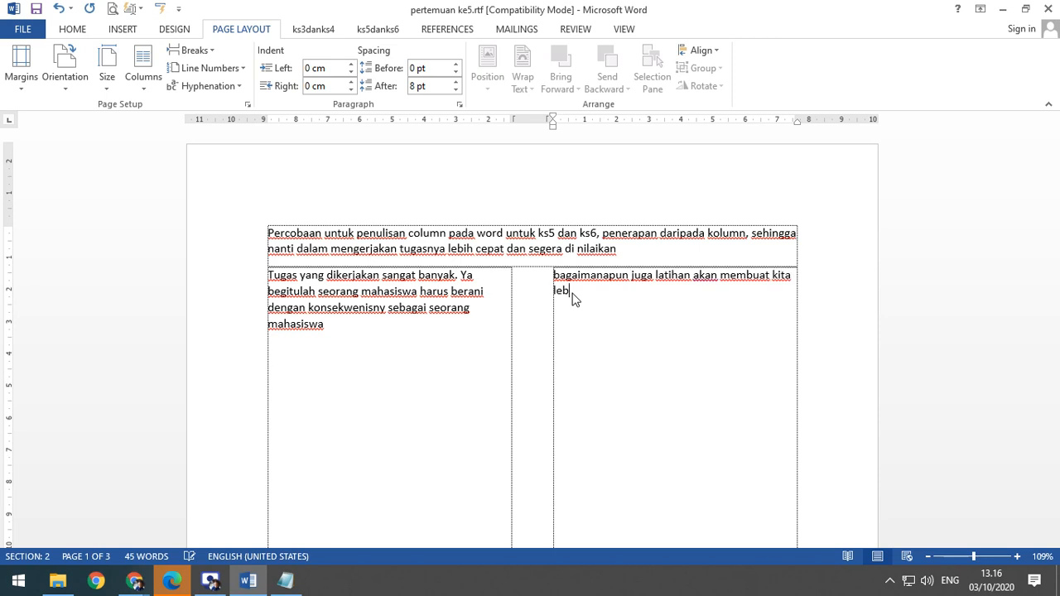
# Complete the second column's sentence with "lebih punya kapasistas dan skill full. Untuk sukses di kehidupan yang akan datang".
pyautogui.write('ih punya kapasistas dan ')
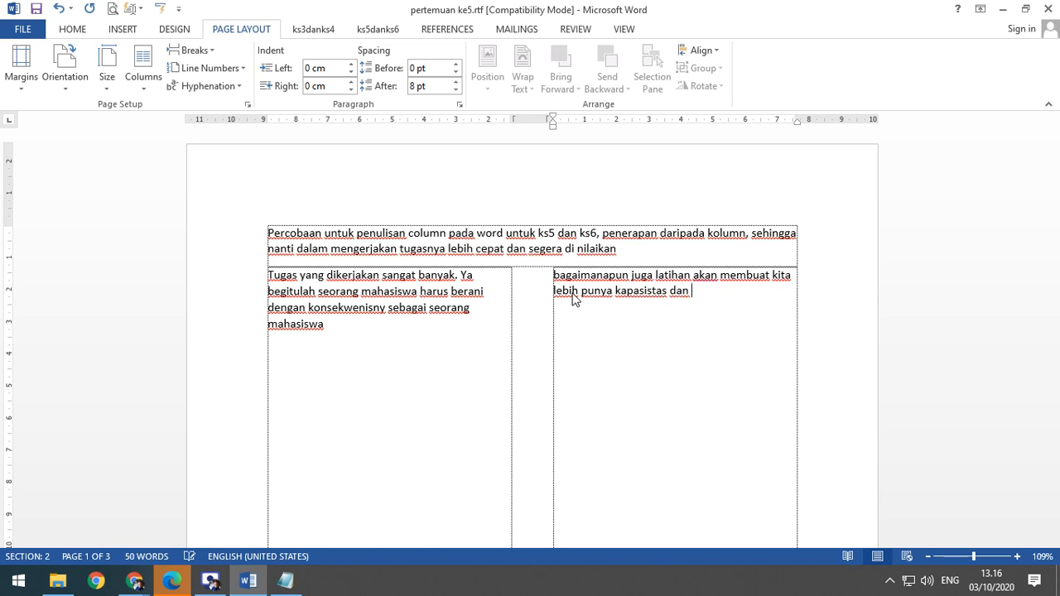
pyautogui.write('skill ful l. Untuk sukses ')
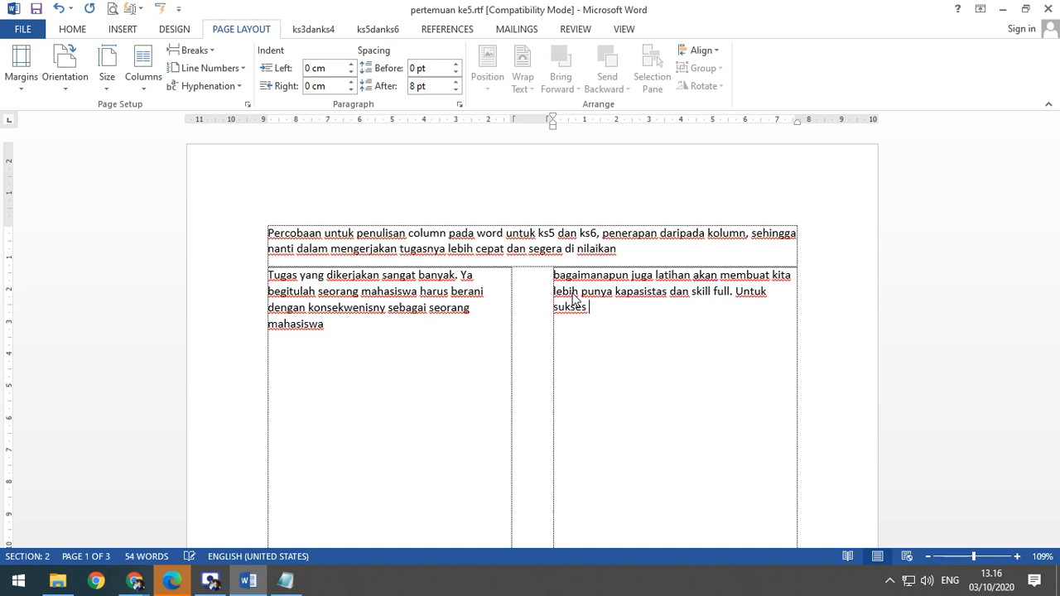
pyautogui.write('di kehidupan yang a')
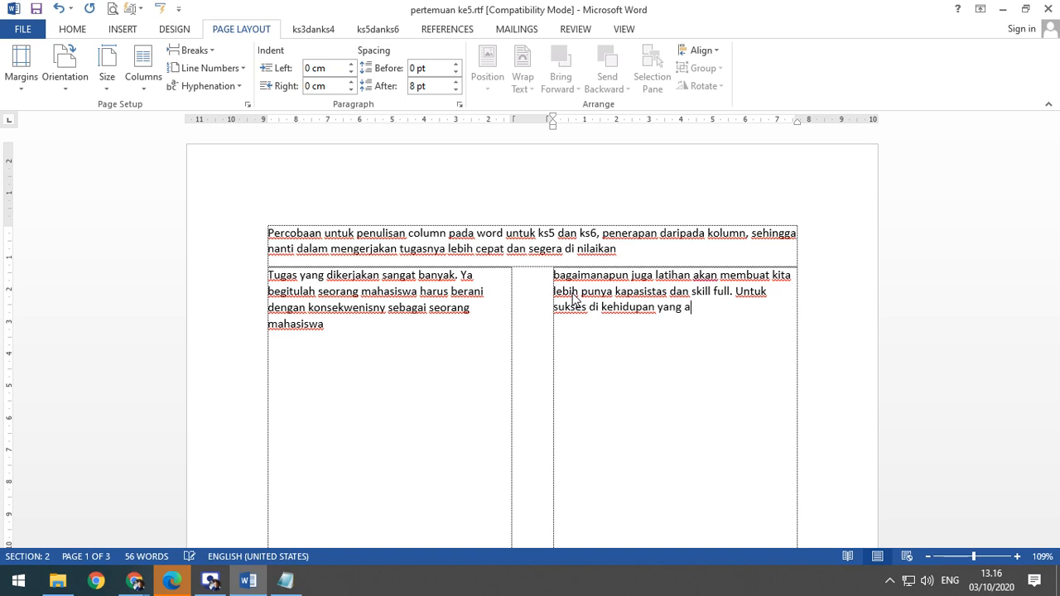
pyautogui.write('kan datang')
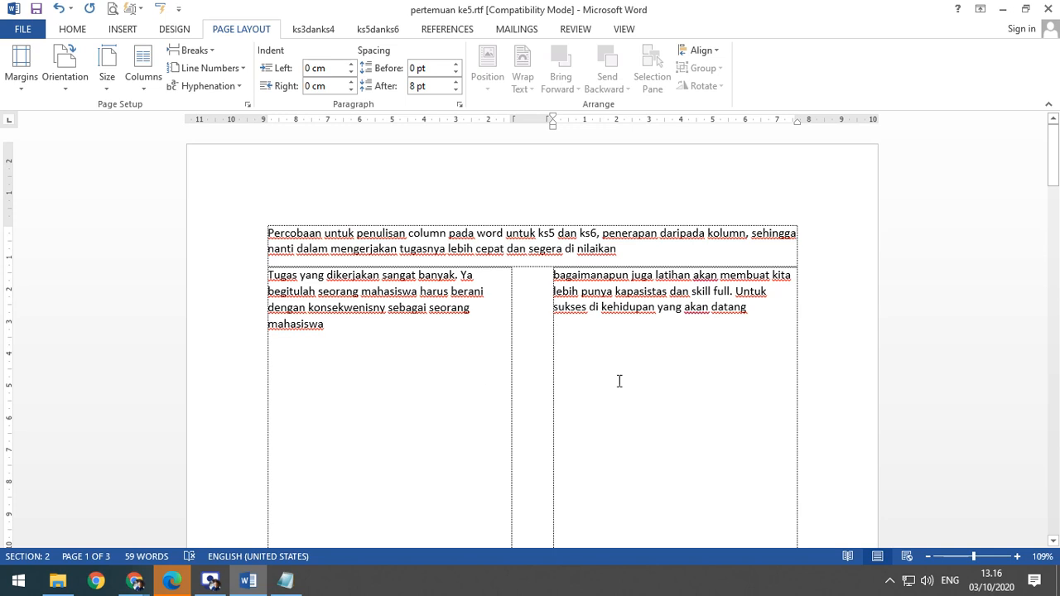
# From the end of the second column's text, apply the One column preset to This point forward.
pyautogui.click(145, 91)
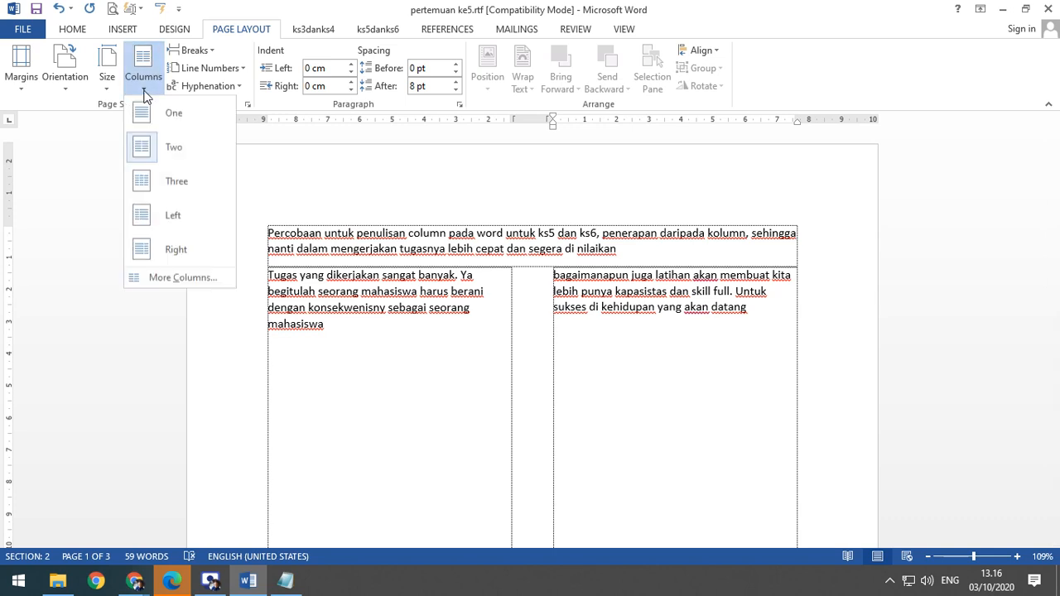
pyautogui.click(170, 278)
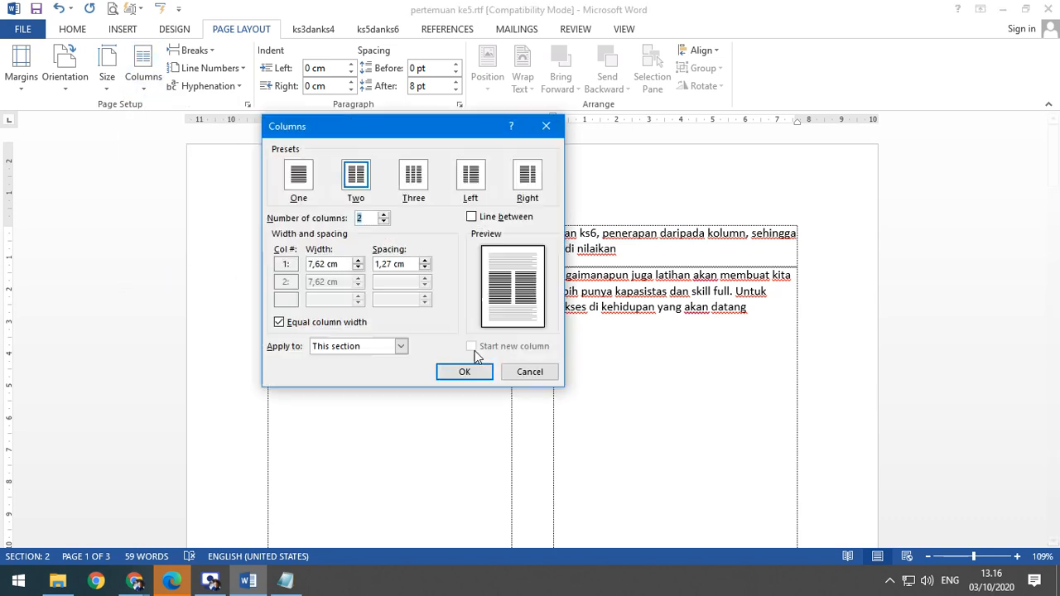
pyautogui.click(299, 179)
pyautogui.click(401, 346)
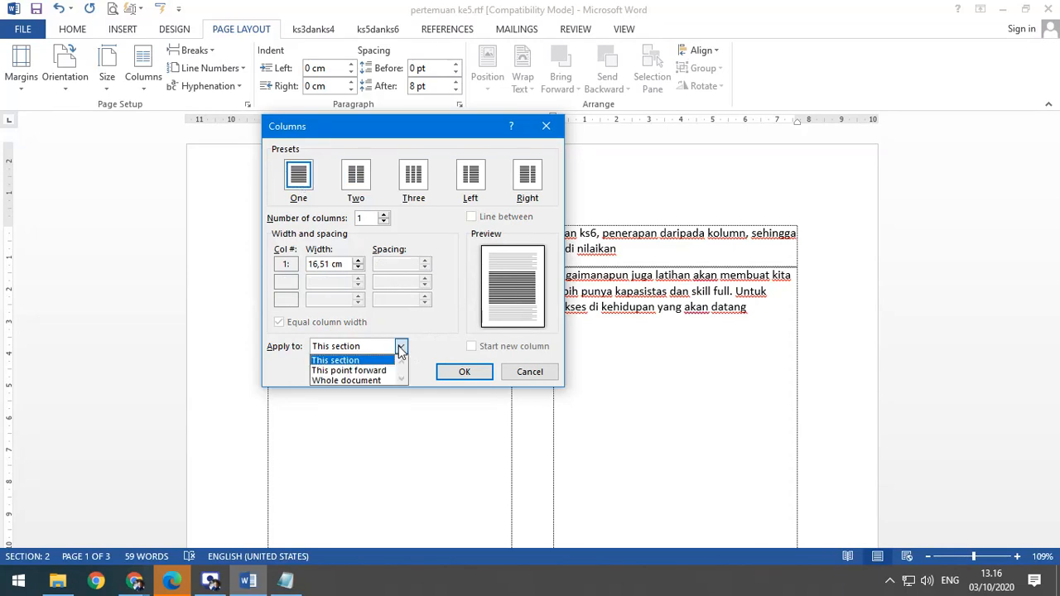
pyautogui.click(348, 370)
pyautogui.click(464, 373)
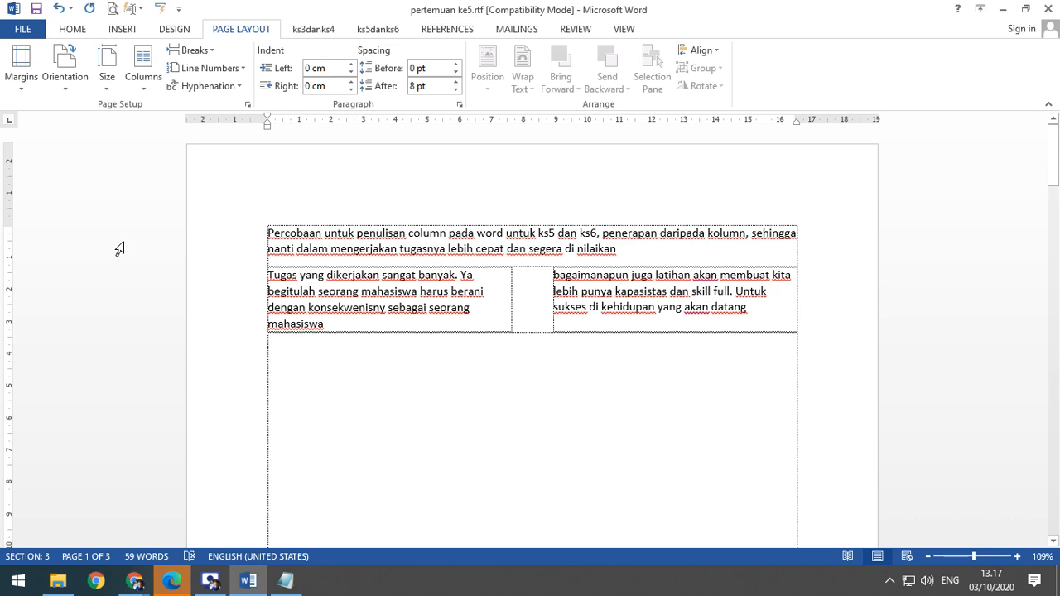
# Switch to the Notepad notes and add the bullet "->secara default colum akan diterapkan pada seluruh document" under the first point.
pyautogui.click(285, 580)
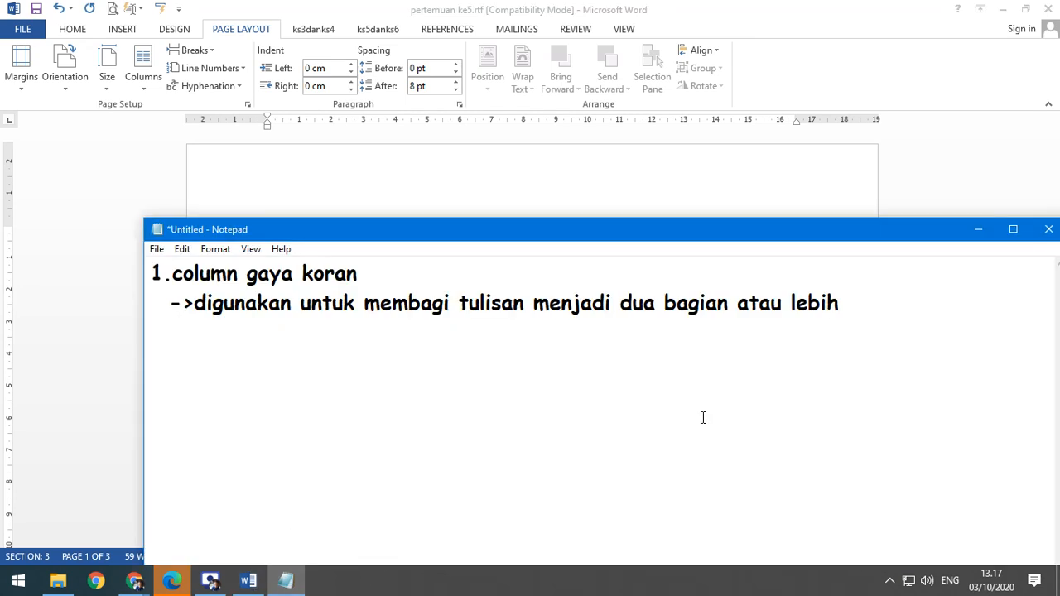
pyautogui.press('BackSpace')
pyautogui.write('->sc')
pyautogui.press('BackSpace')
pyautogui.write('ecara d')
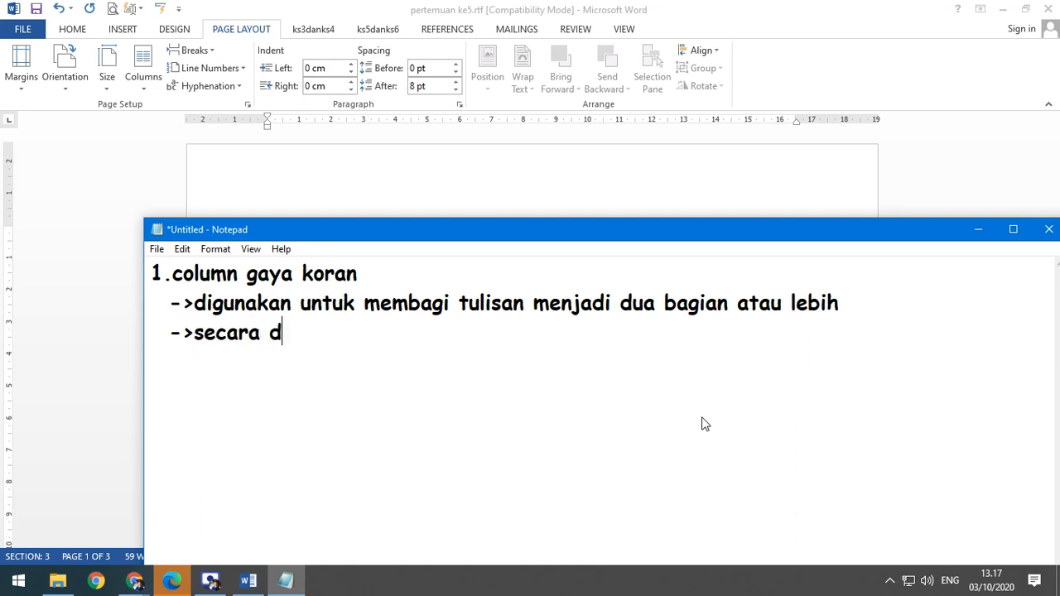
pyautogui.write('efault')
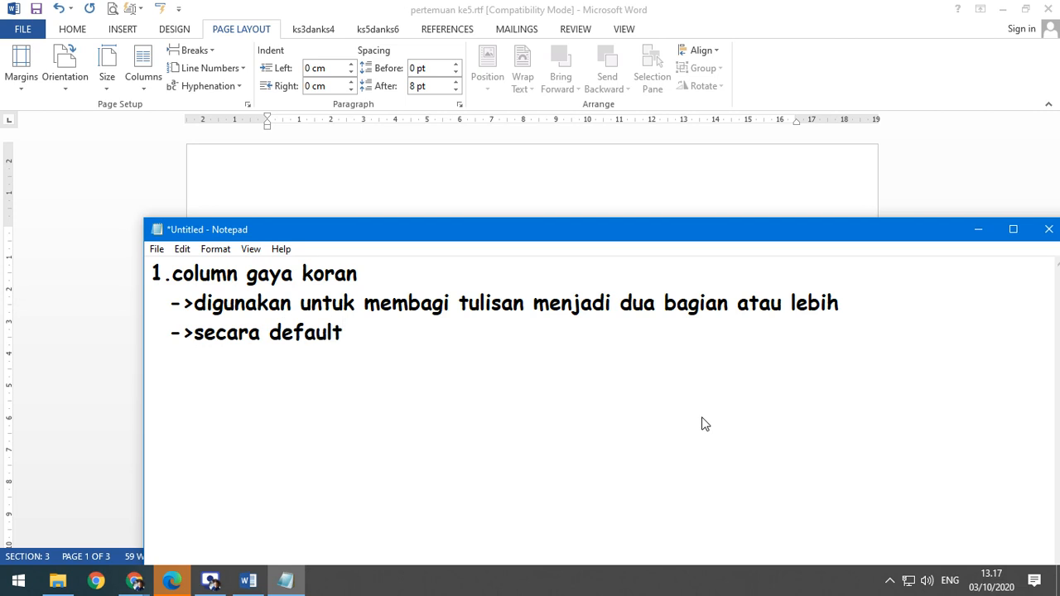
pyautogui.write('colum akan diterapa')
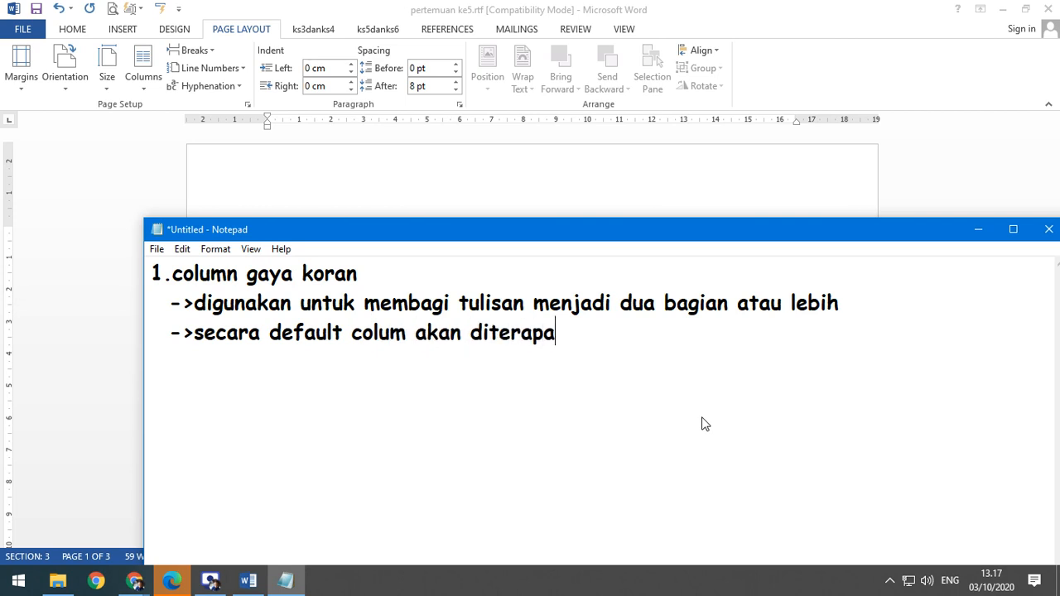
pyautogui.press('BackSpace')
pyautogui.write('kan pada sel')
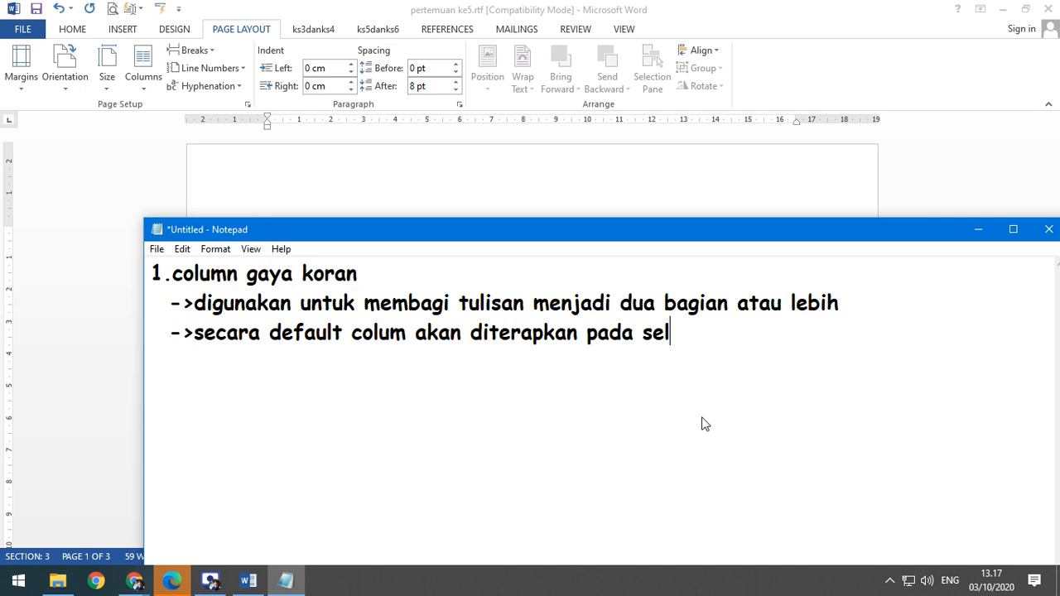
pyautogui.write('uruh document')
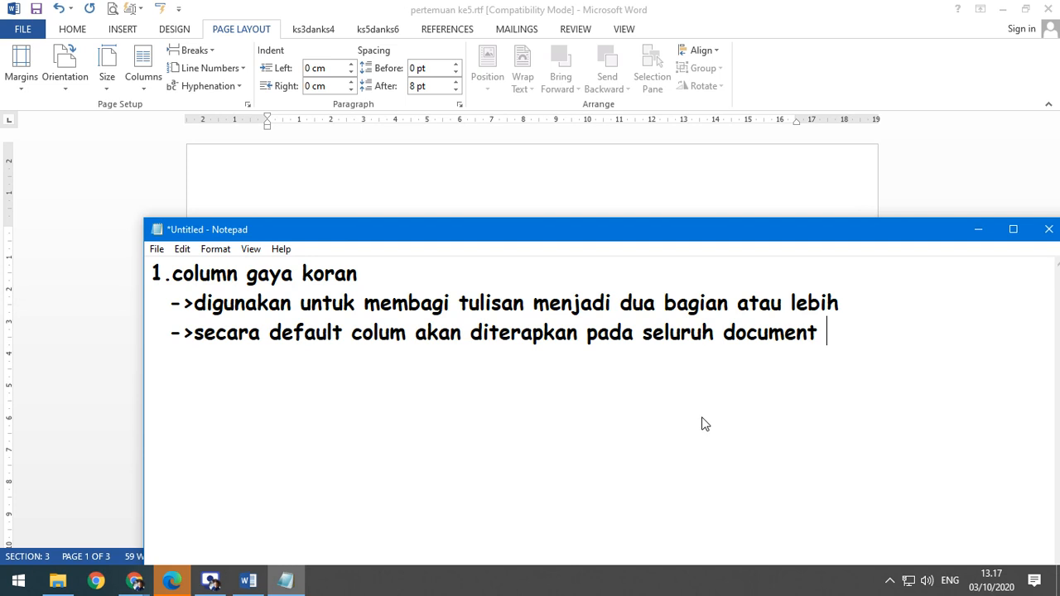
# Extend the second bullet with "/semua" and continue it on an indented line with "halaman pada word".
pyautogui.press('BackSpace')
pyautogui.write('/semua')
pyautogui.press('Return')
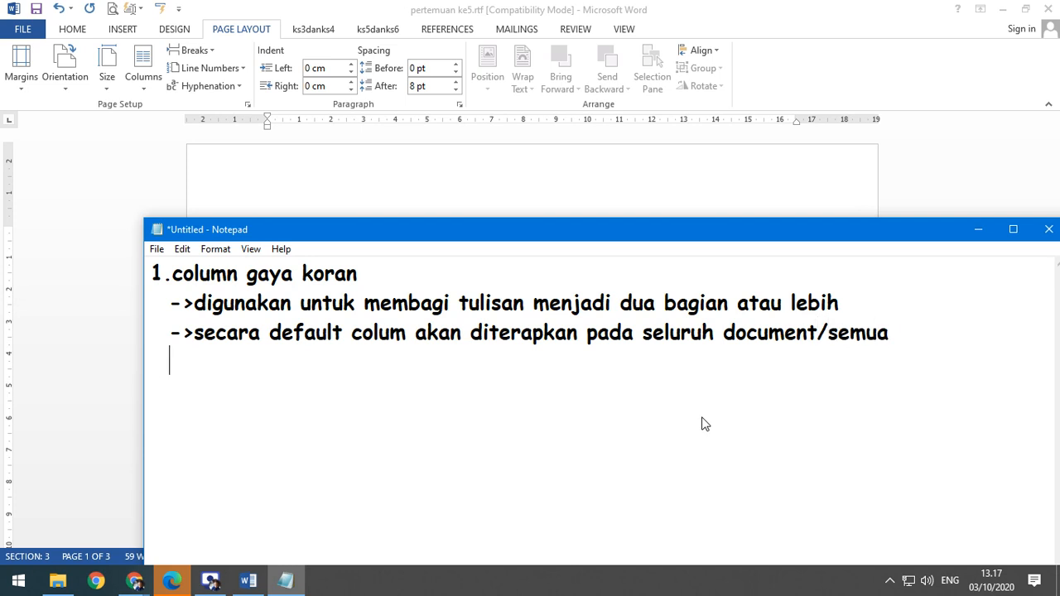
pyautogui.write('halaman')
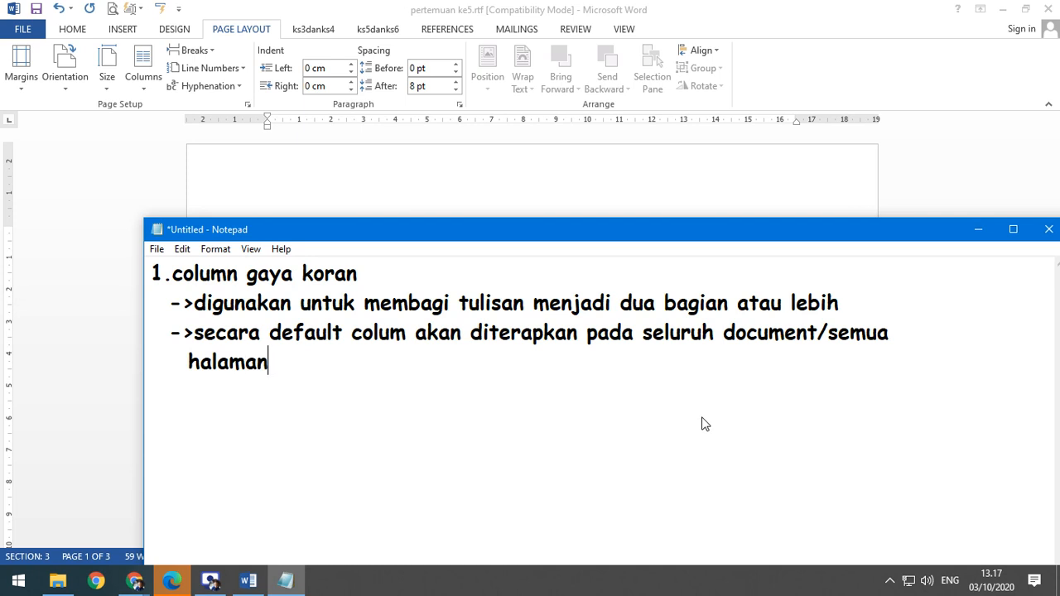
pyautogui.write(' pada word')
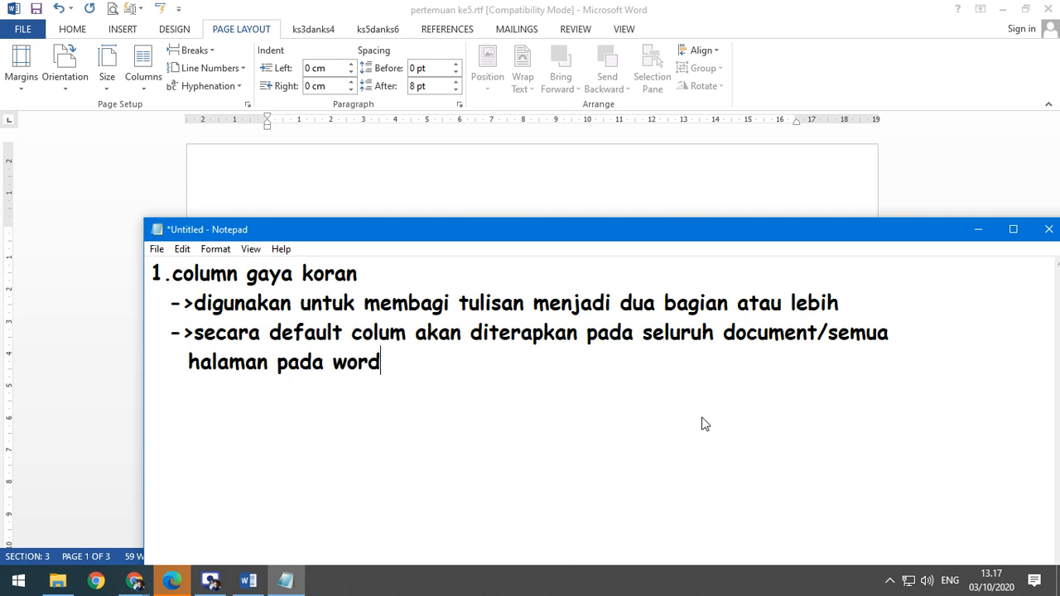
# Add the subheading "a.macam-macam column gaya koran" below the two bullets in the notes.
pyautogui.press('Return')
pyautogui.write('a.macam-macam ')
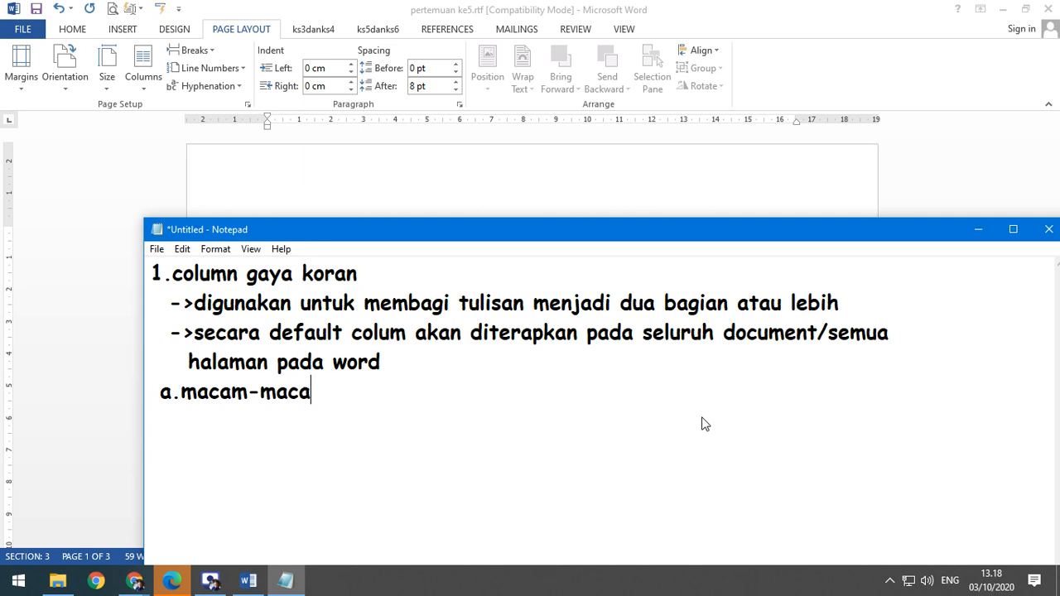
pyautogui.write('column ')
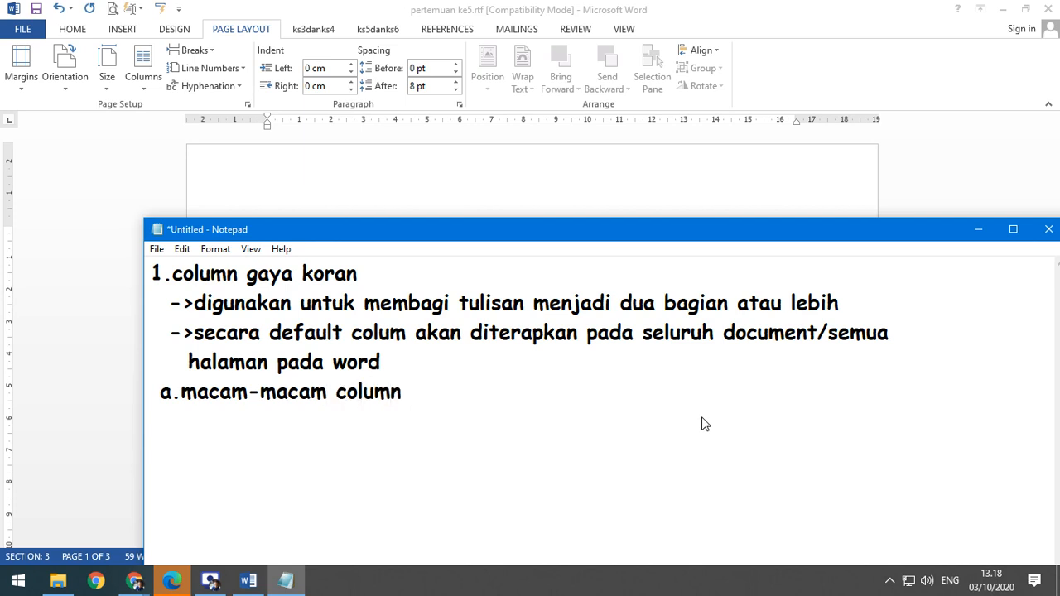
pyautogui.write('gaya koran')
pyautogui.press('Return')
# List the preset types under the subheading as the indented item "a.disediakan =one,two,three,left,right".
pyautogui.write('a.d')
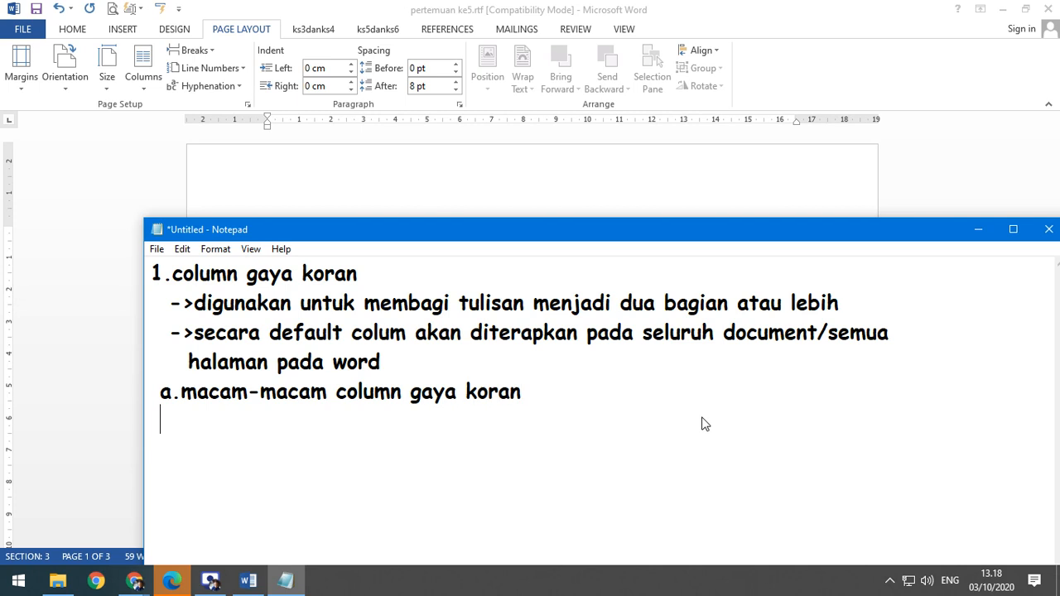
pyautogui.write('isediakan ')
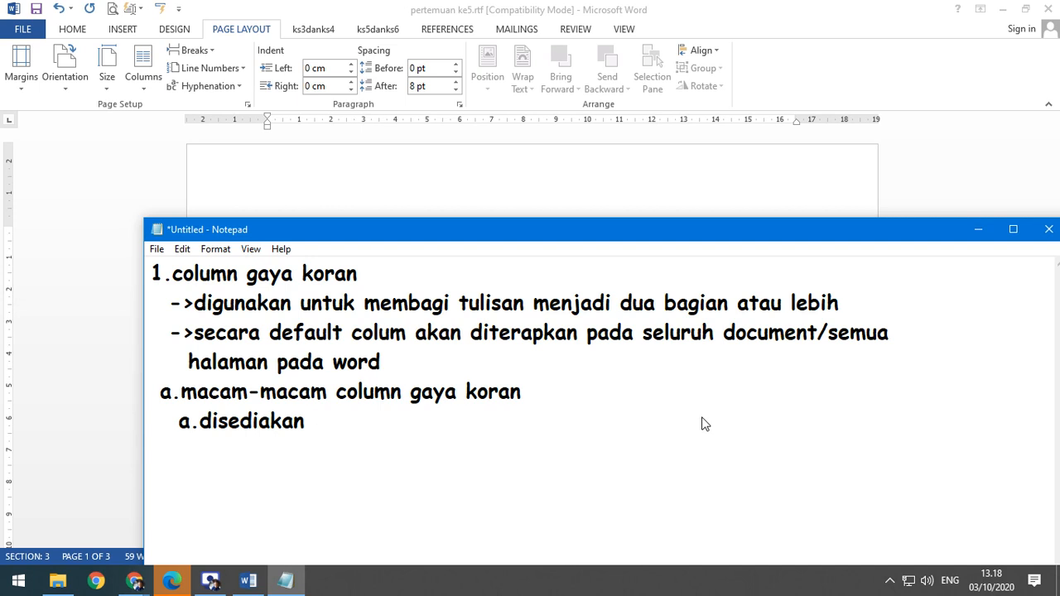
pyautogui.write('=one,to')
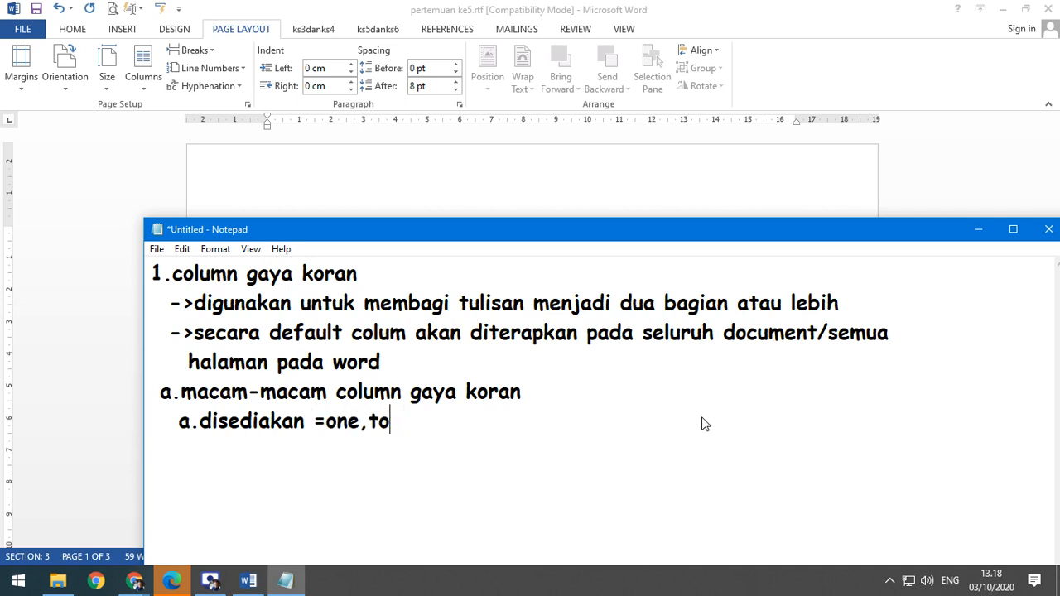
pyautogui.press('BackSpace')
pyautogui.write('wo,th')
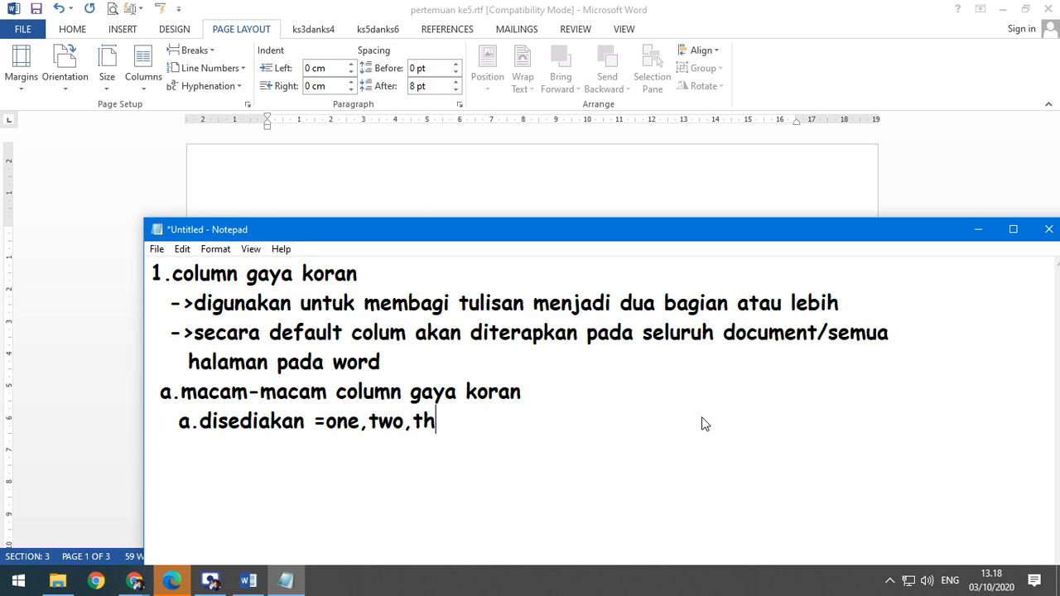
pyautogui.write('ree,left')
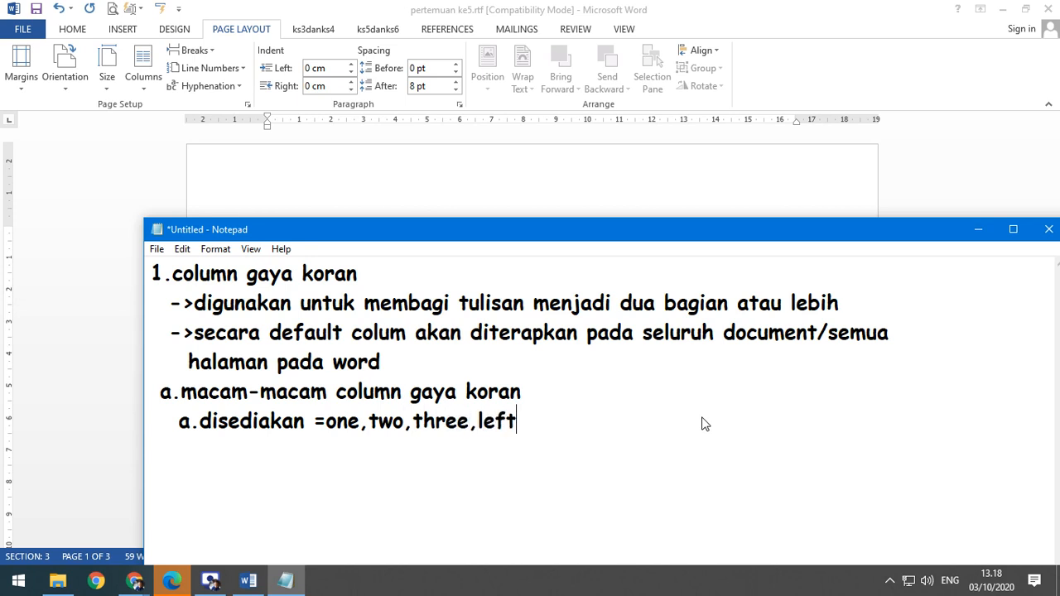
pyautogui.write(',right')
pyautogui.press('Return')
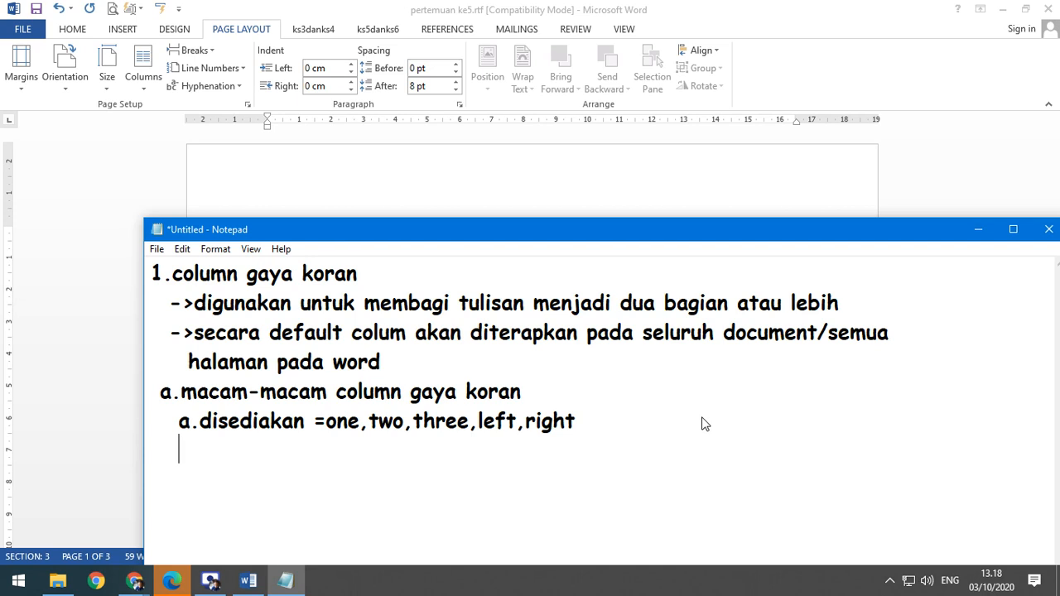
# Add the item "b.more columns" with the indented line "yang terdiri dari beberapa pengaturan" below it.
pyautogui.write('b.more columns')
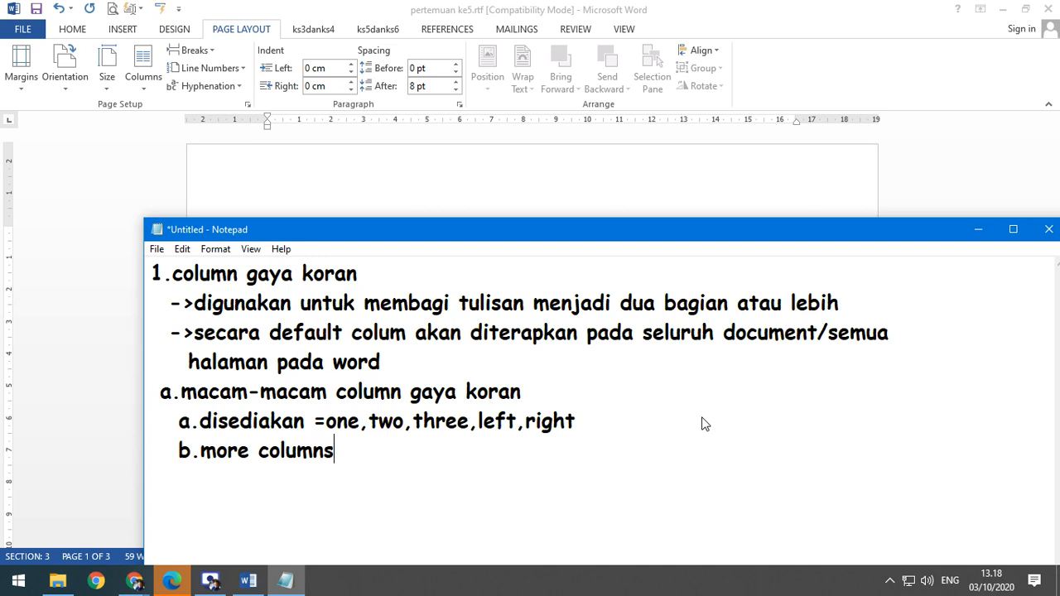
pyautogui.press('Return')
pyautogui.write('yang ')
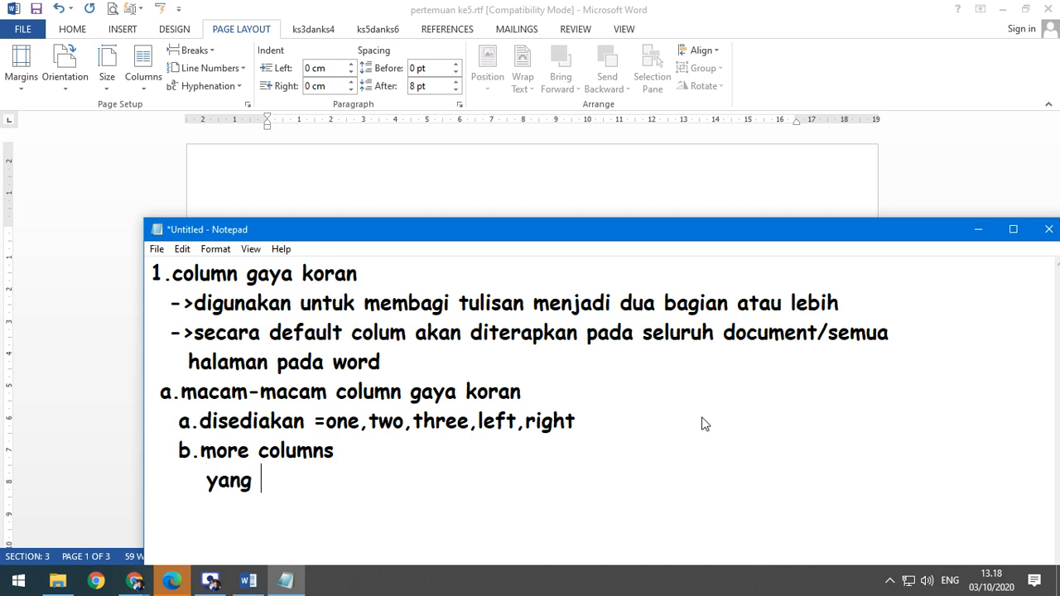
pyautogui.write('terdiri dari be')
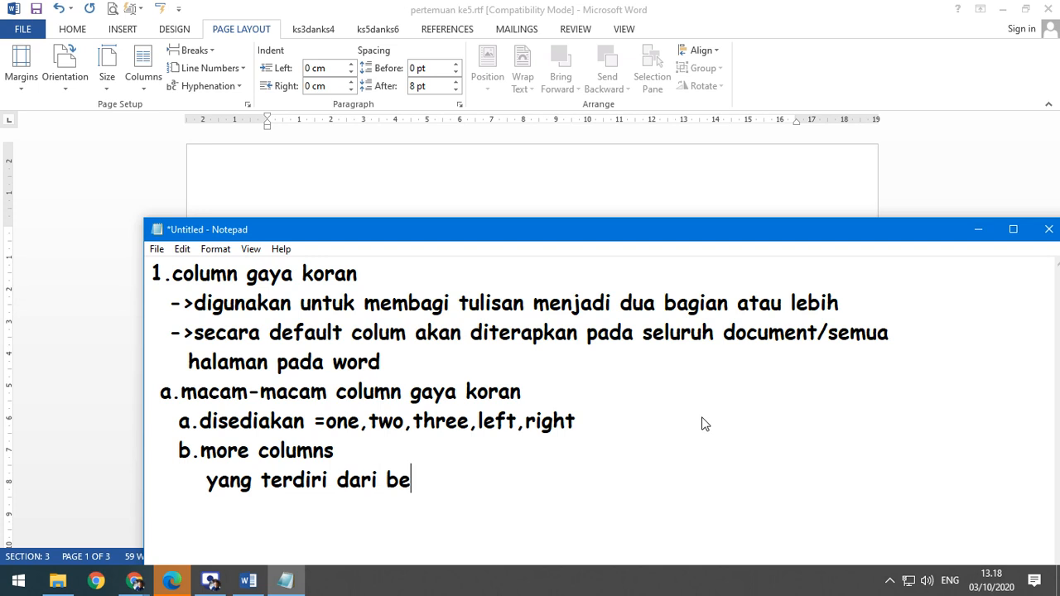
pyautogui.write('berapa pengaturan')
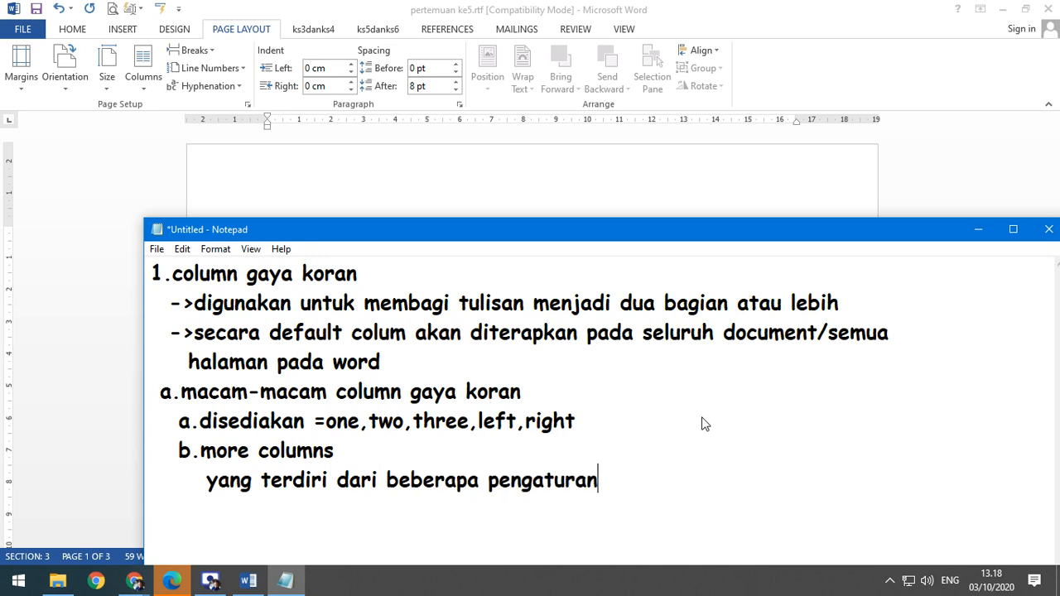
# Add the indented sub-items "a.preset" and "b.number of columns" below the line "yang terdiri dari beberapa pengaturan".
pyautogui.press('Return')
pyautogui.write('a.preset')
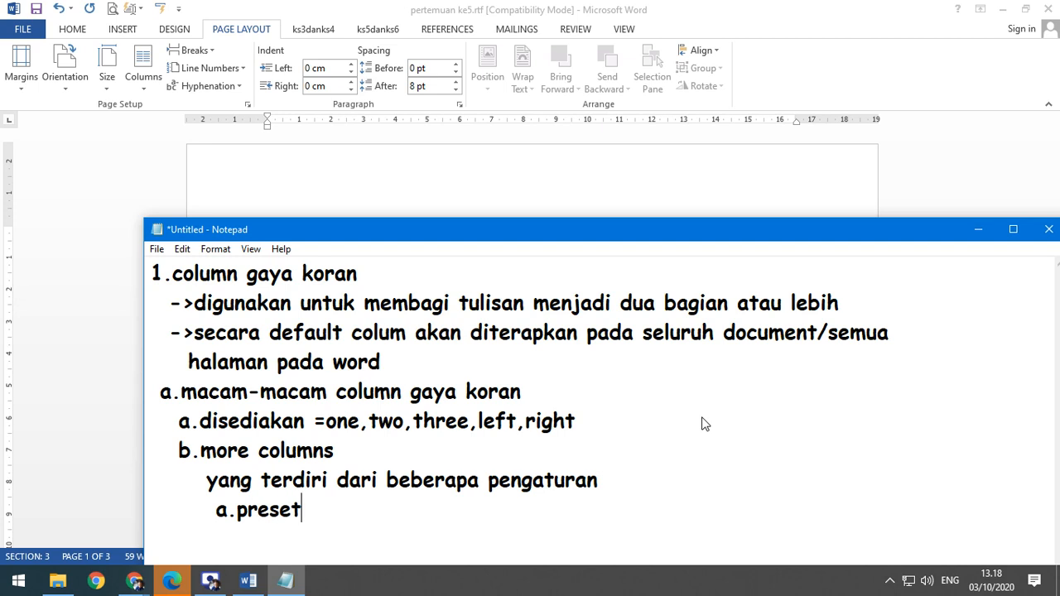
pyautogui.press('Return')
pyautogui.click(317, 509)
pyautogui.press('Return')
pyautogui.write('b.number o')
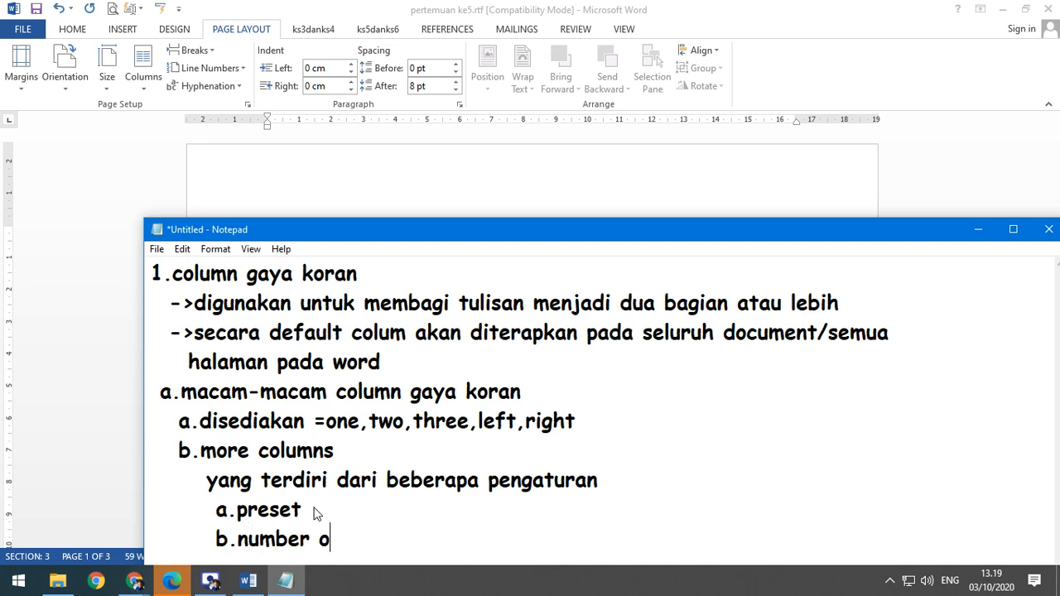
pyautogui.write('f column')
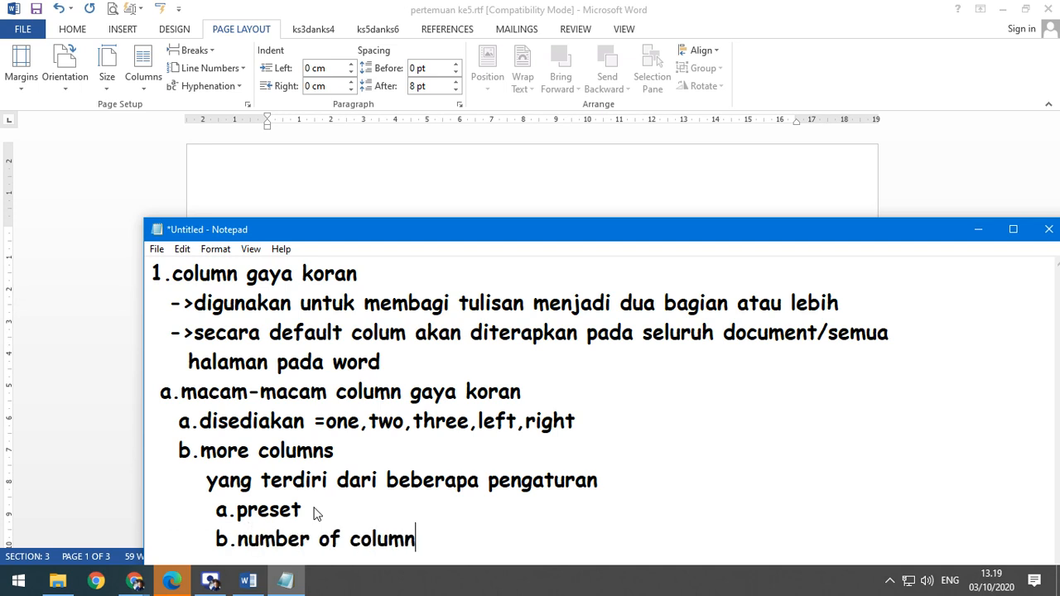
pyautogui.write('s')
# Explain the number of columns item with "=pilih inputan atau spinner untuk mengisi jumlah" and the indented continuation line "kolom yang diinginkan".
pyautogui.moveTo(515, 229); pyautogui.dragTo(419, 57)
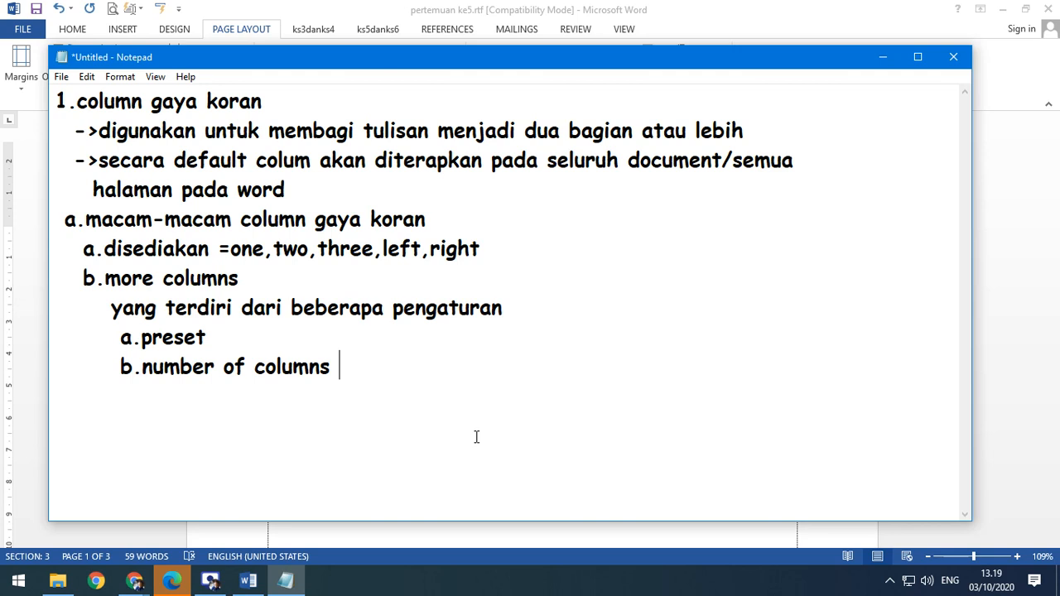
pyautogui.write('=pilih inputan atau ')
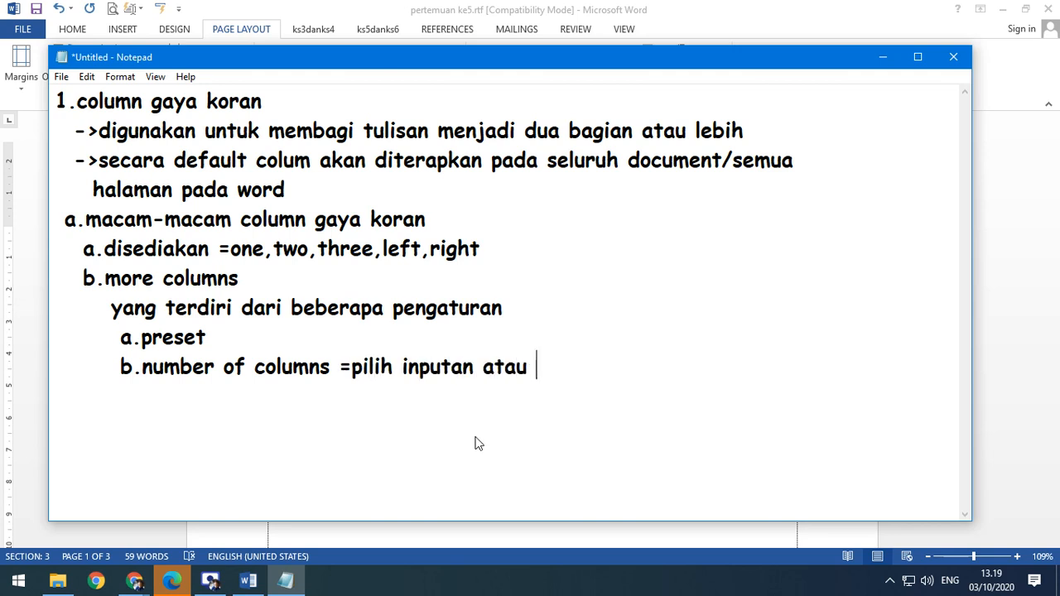
pyautogui.write('spinner ')
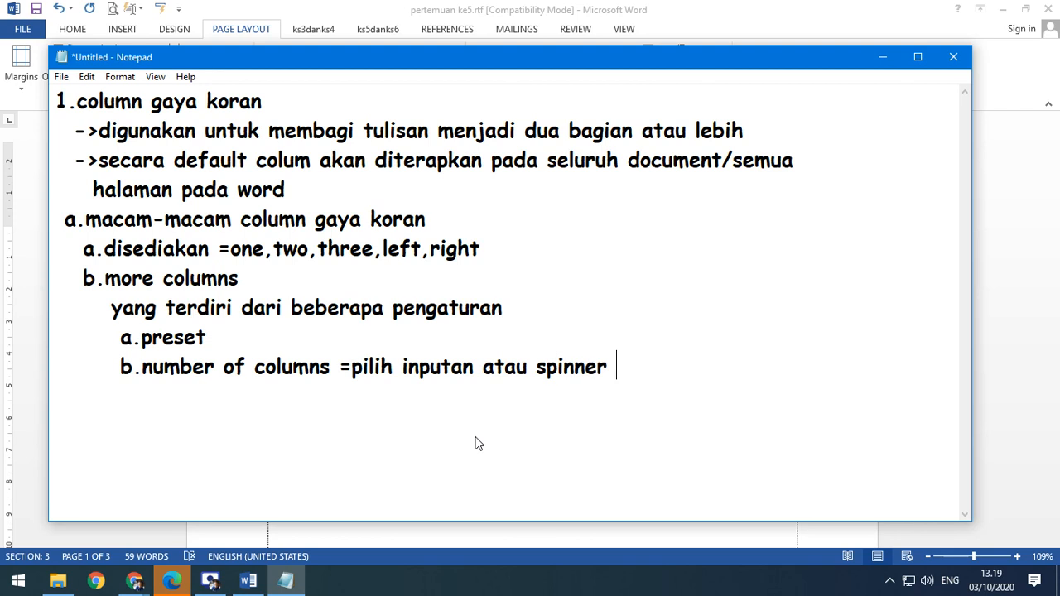
pyautogui.write('untuk me')
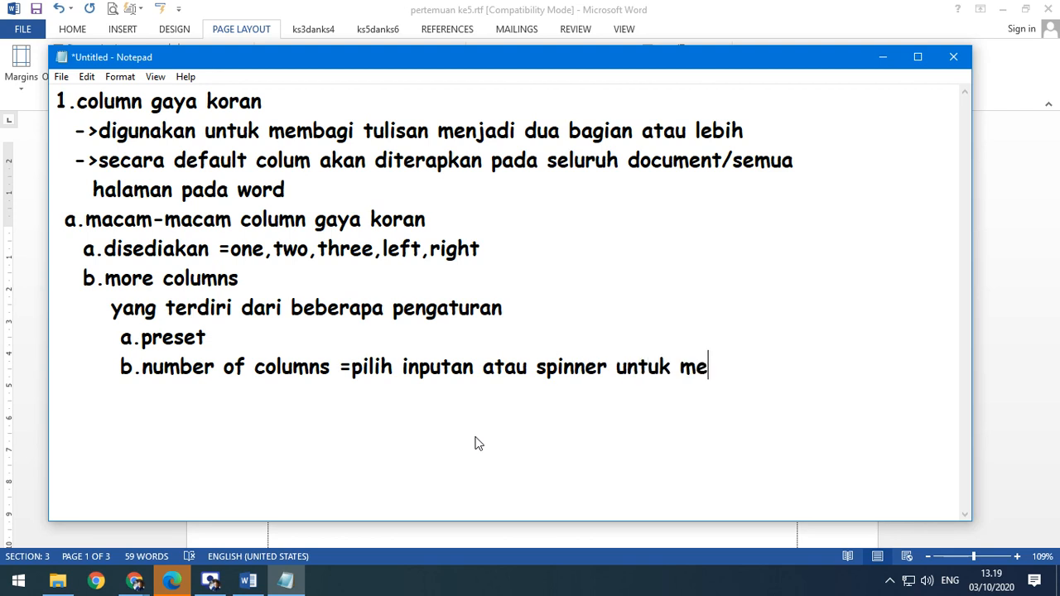
pyautogui.write('ngisi jumlah')
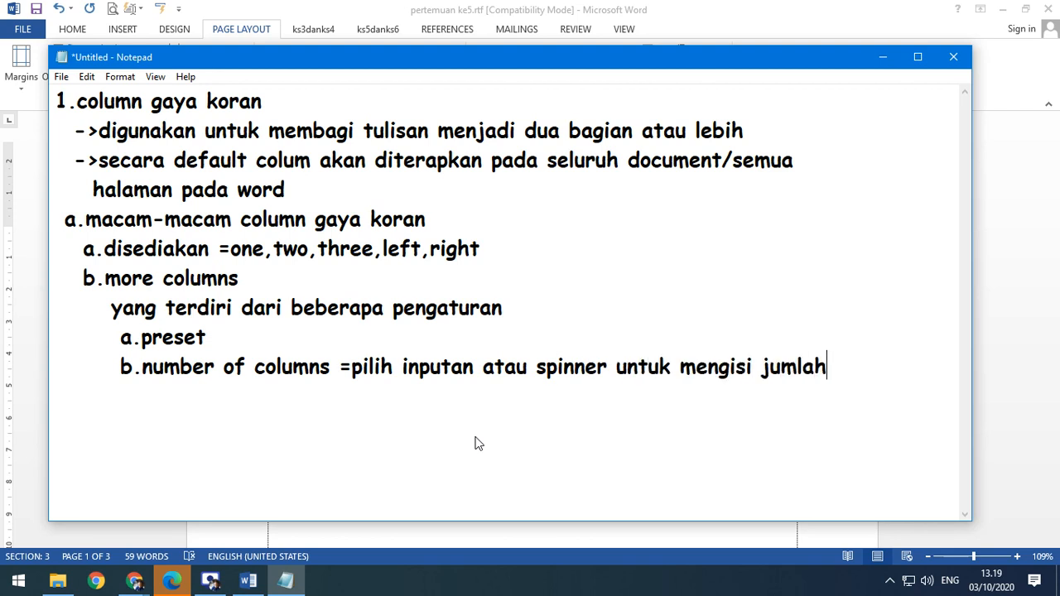
pyautogui.press('Return')
pyautogui.write('kolom yang')
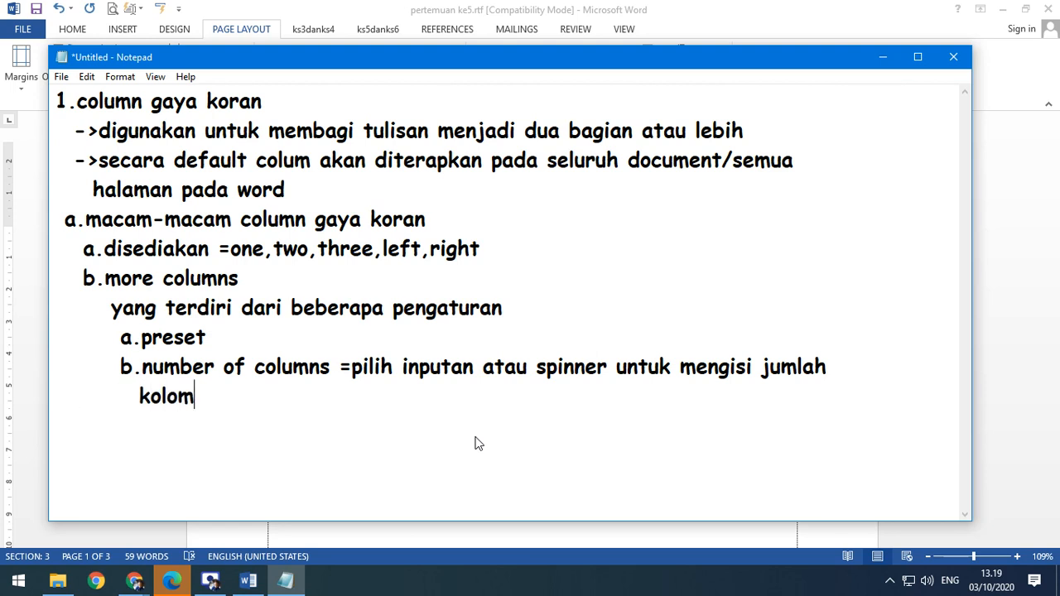
pyautogui.write(' din')
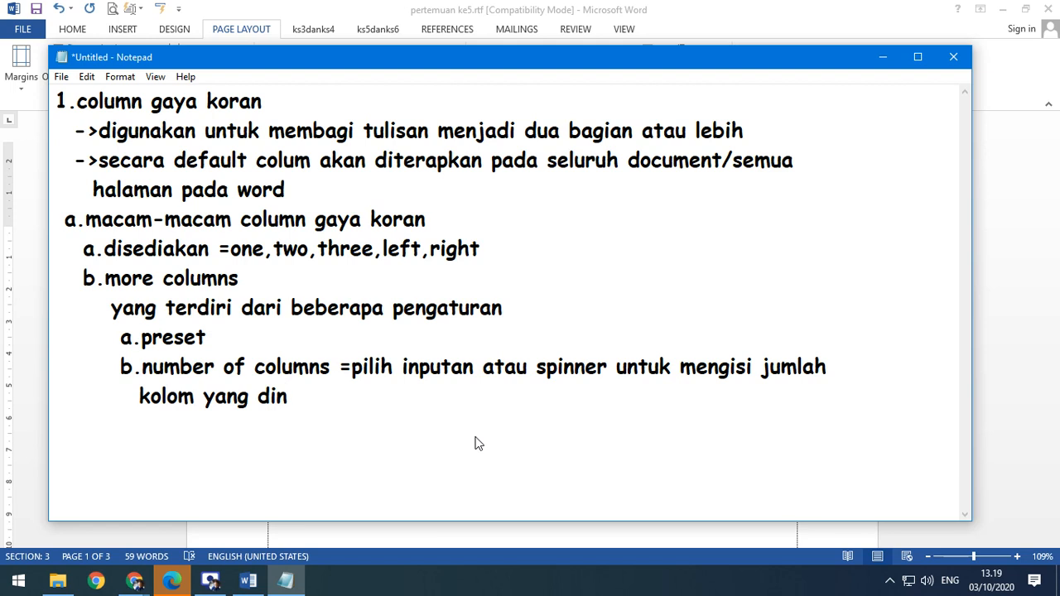
pyautogui.press('BackSpace')
pyautogui.write('inginkan')
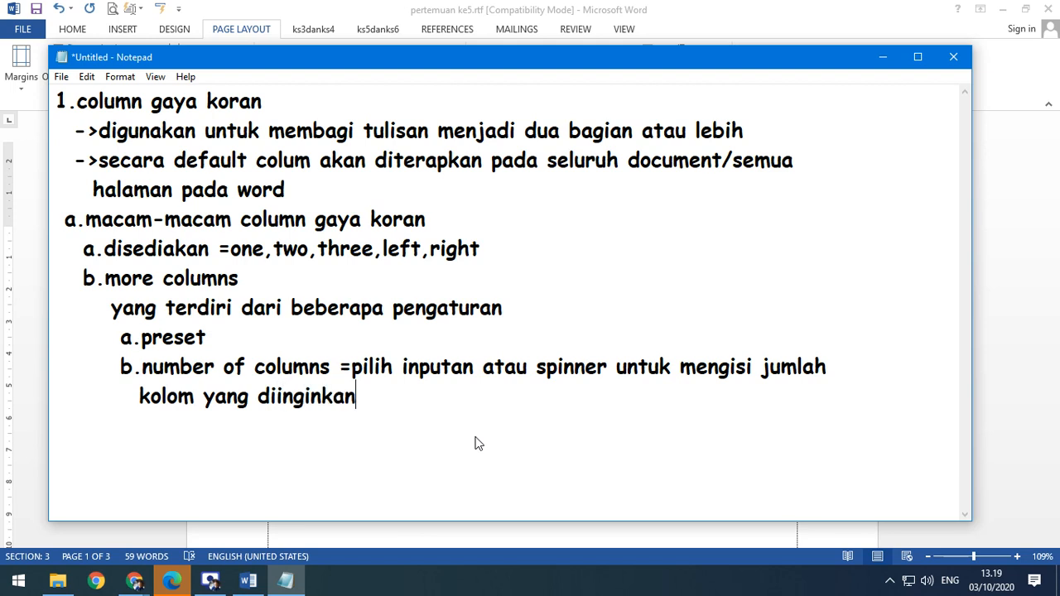
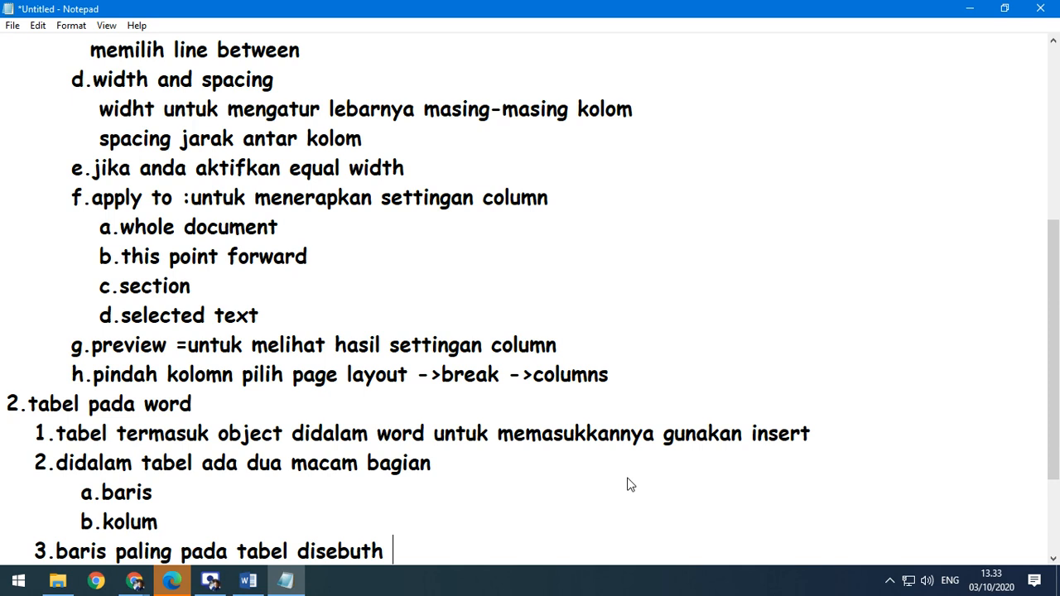
# Complete note item 3 so it reads "3.baris paling pada tabel disebut header", and begin a new line below it.
pyautogui.write('header')
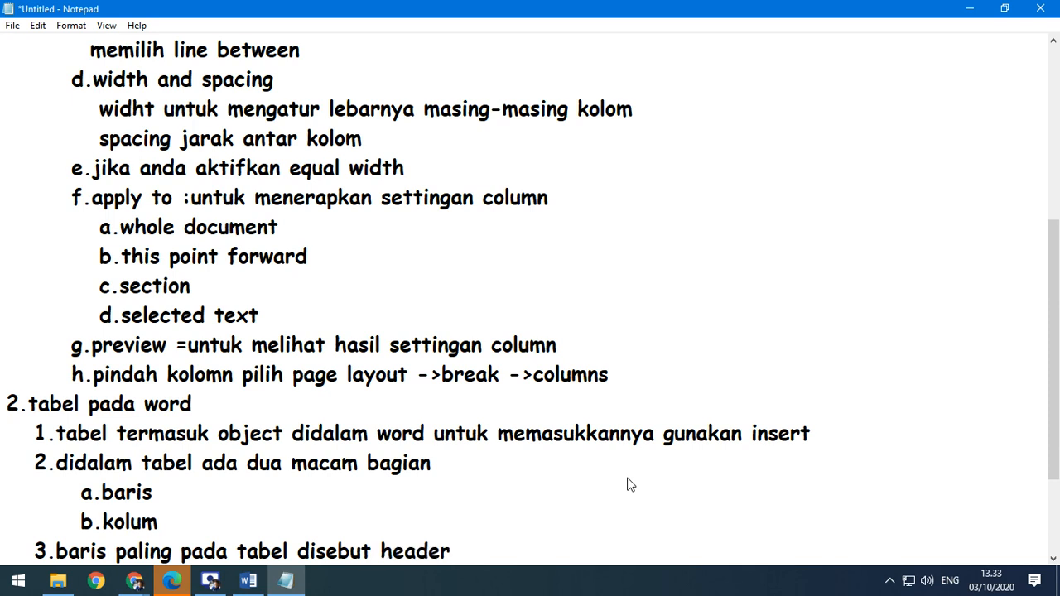
pyautogui.press('Return')
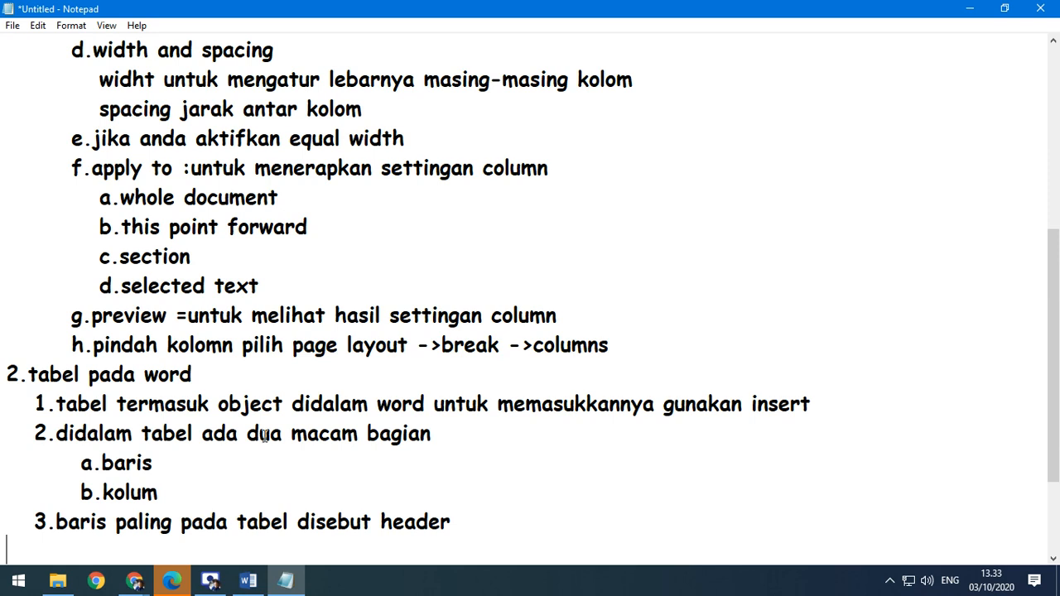
# Switch to Word and set all text in pertemuan ke5.rtf to the One column layout.
pyautogui.click(248, 580)
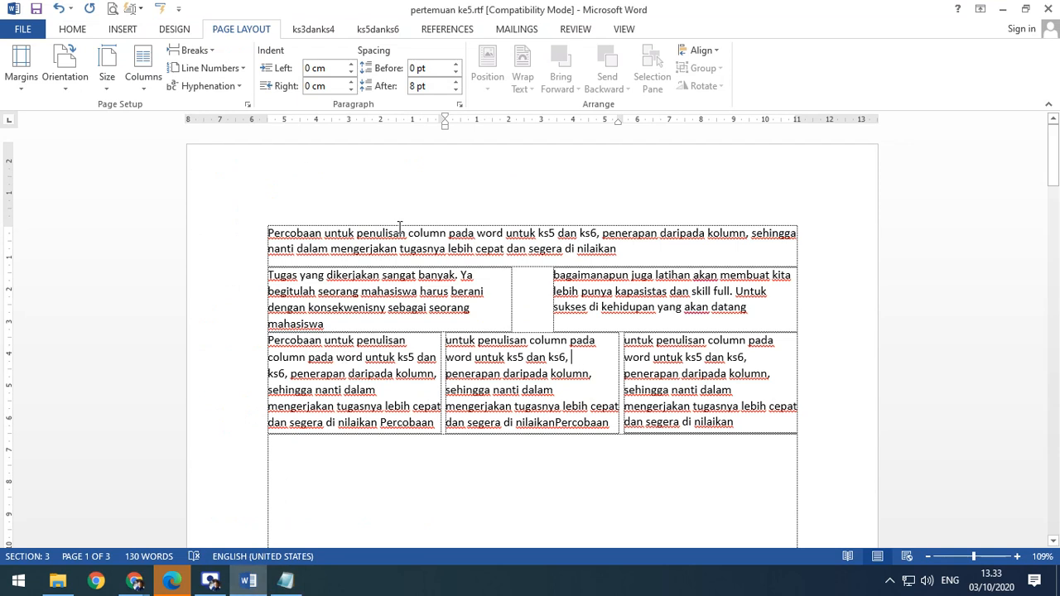
pyautogui.moveTo(559, 472); pyautogui.dragTo(265, 221)
pyautogui.click(143, 71)
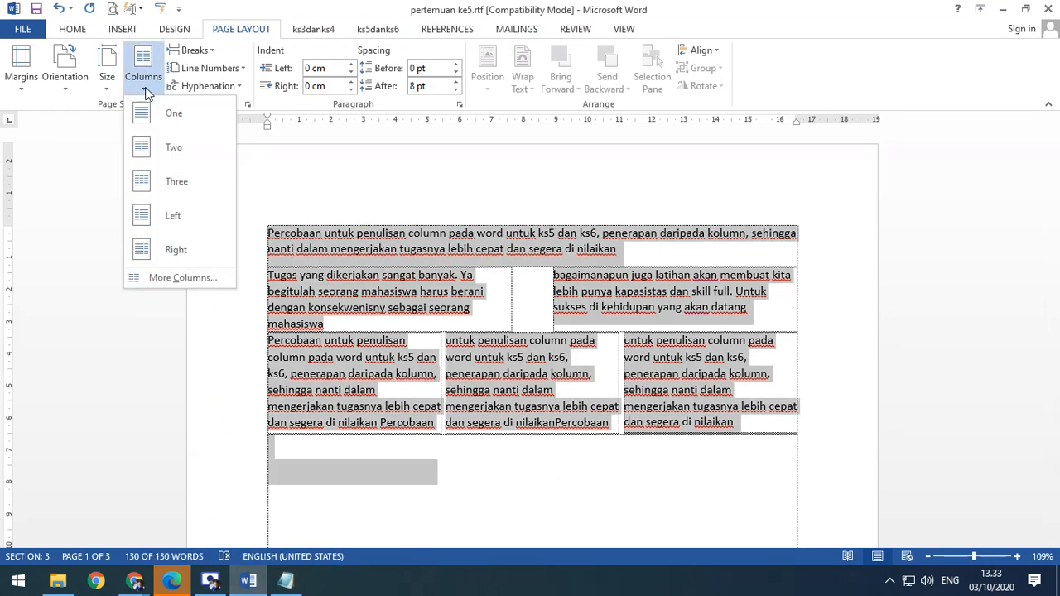
pyautogui.click(149, 110)
pyautogui.click(487, 292)
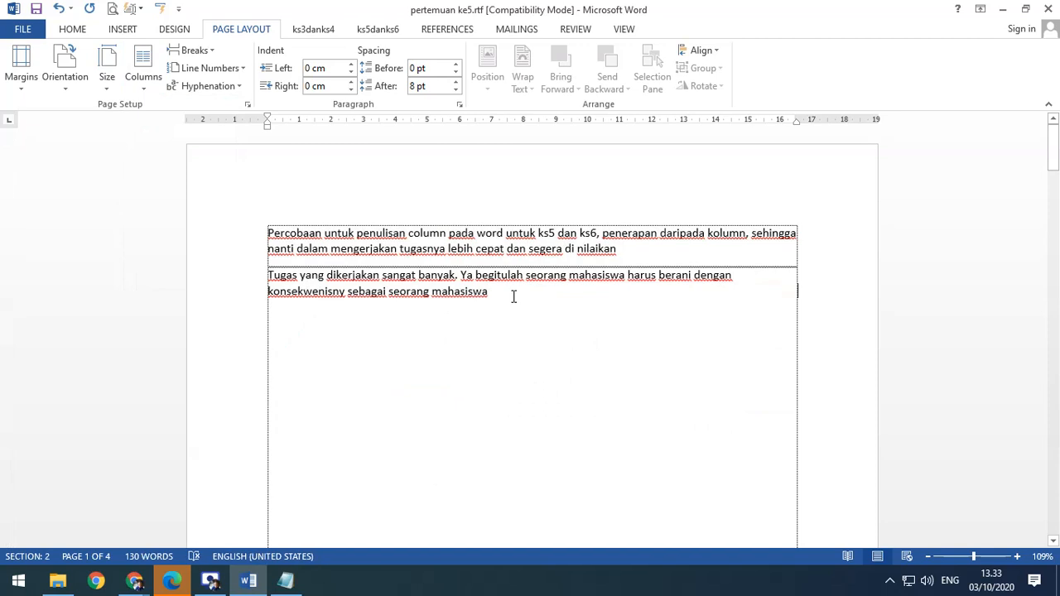
# Delete all the practice text from the first page, leaving it blank.
pyautogui.moveTo(382, 276); pyautogui.dragTo(511, 287)
pyautogui.click(504, 295)
pyautogui.doubleClick(463, 252)
pyautogui.click(631, 250)
pyautogui.press('Delete')
pyautogui.moveTo(516, 334); pyautogui.dragTo(245, 225)
pyautogui.press('Delete')
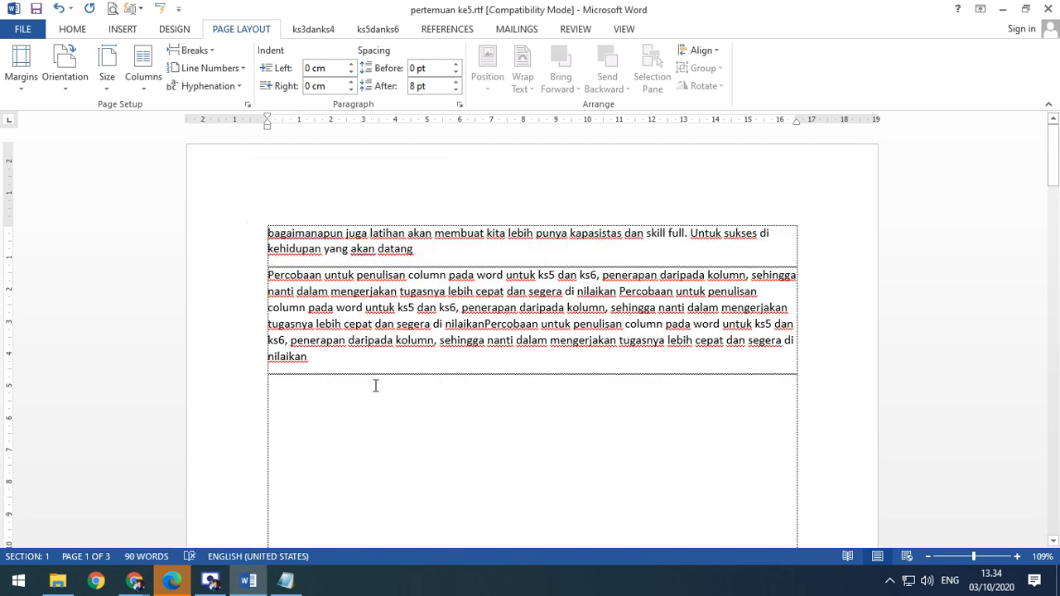
pyautogui.moveTo(438, 414); pyautogui.dragTo(266, 228)
pyautogui.press('Delete')
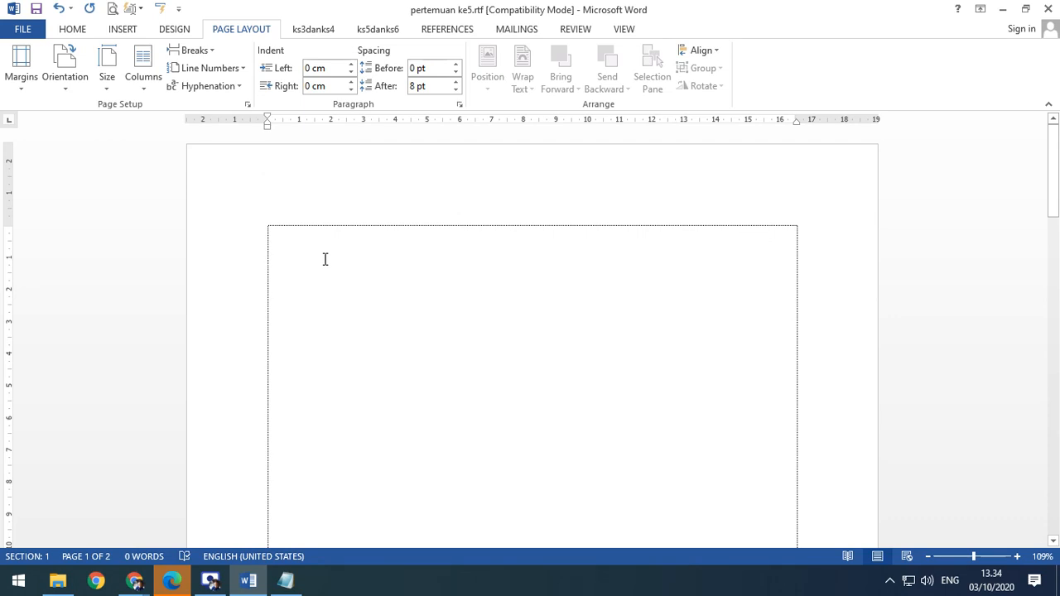
# Examine the available ways to insert a table, including the built-in Quick Tables gallery.
pyautogui.click(124, 32)
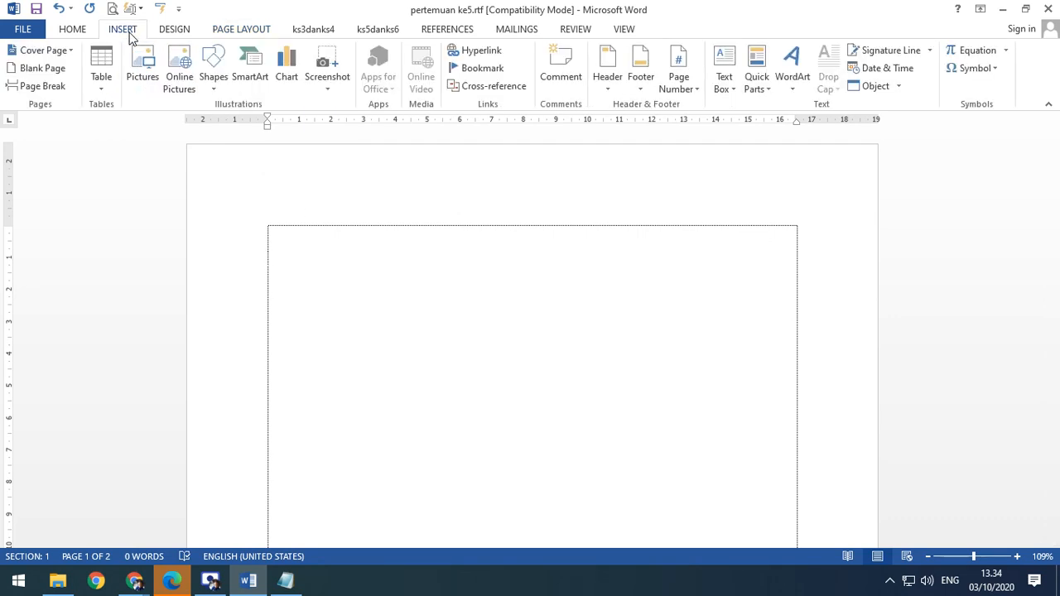
pyautogui.click(102, 90)
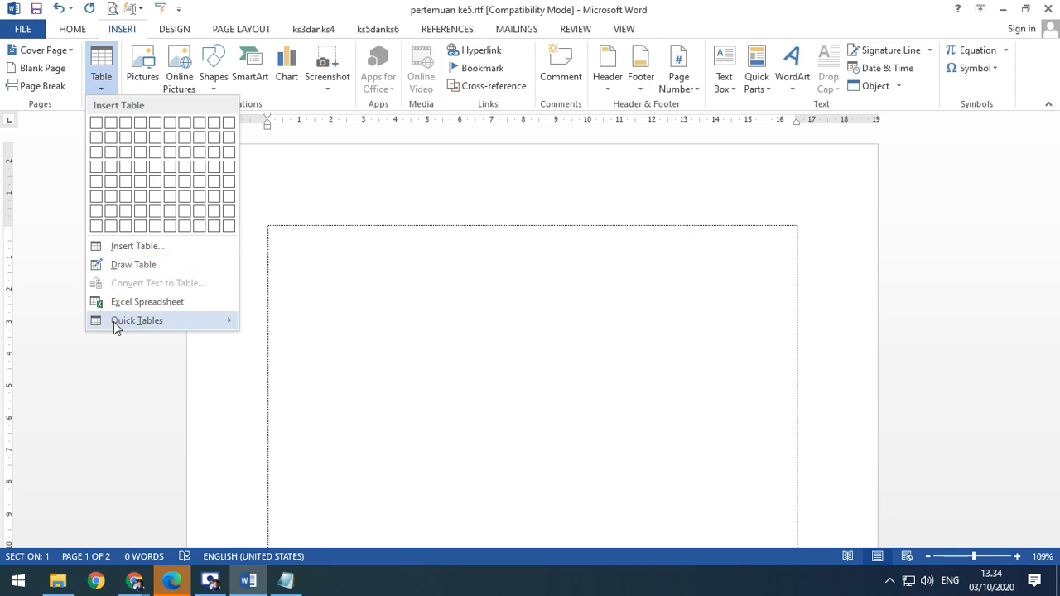
pyautogui.moveTo(127, 313)
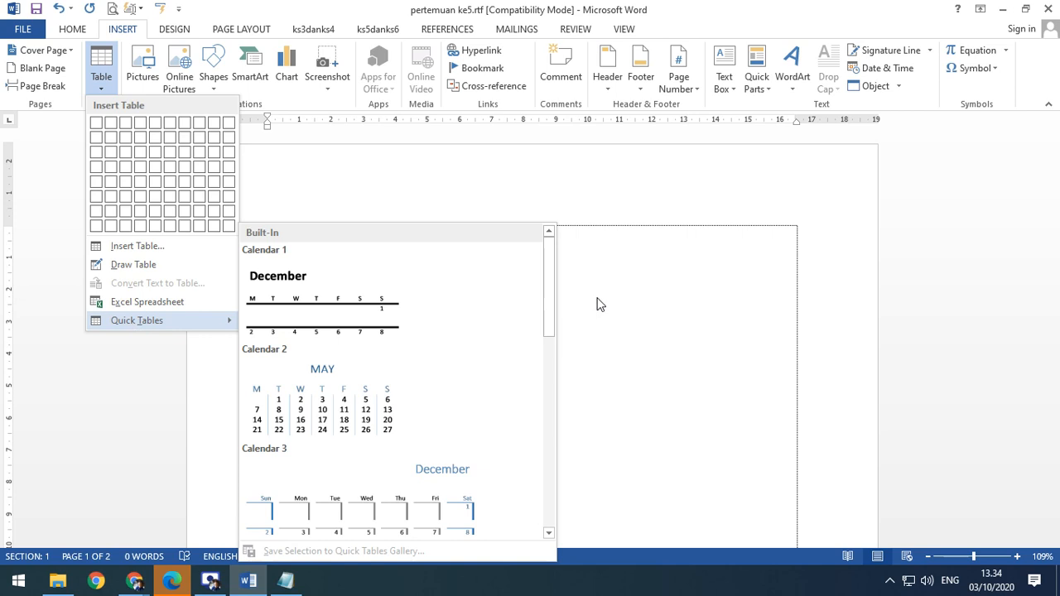
pyautogui.click(603, 289)
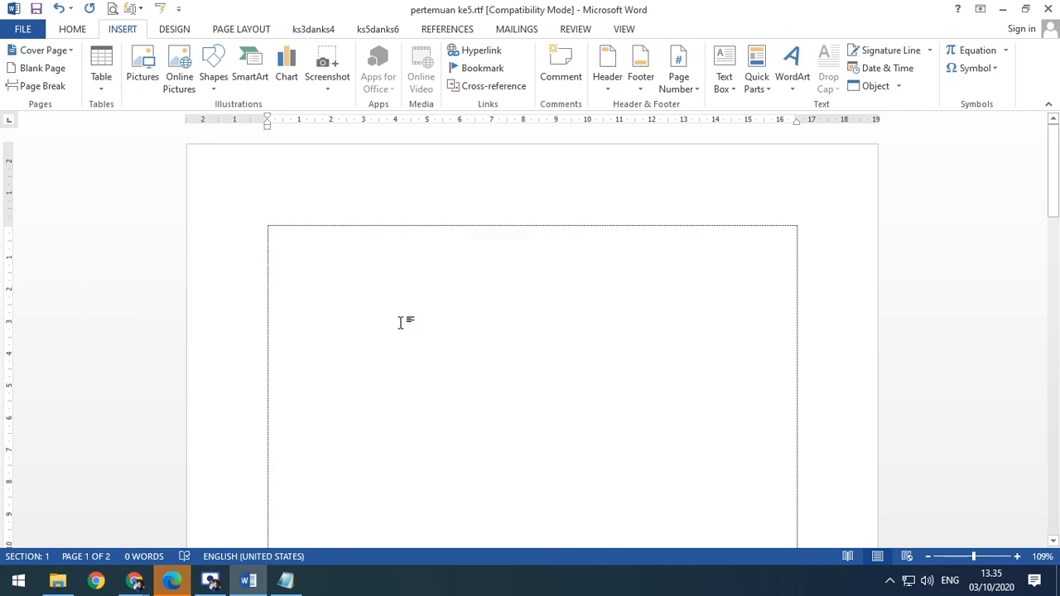
# Insert a table with two columns and three rows on the blank page and select its first row.
pyautogui.click(101, 91)
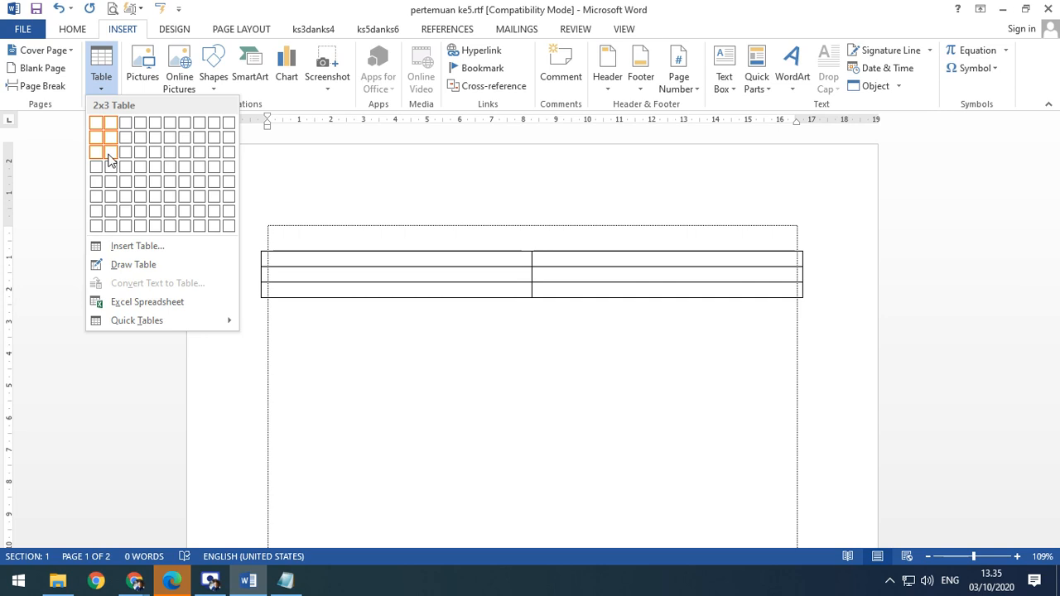
pyautogui.click(110, 159)
pyautogui.click(239, 265)
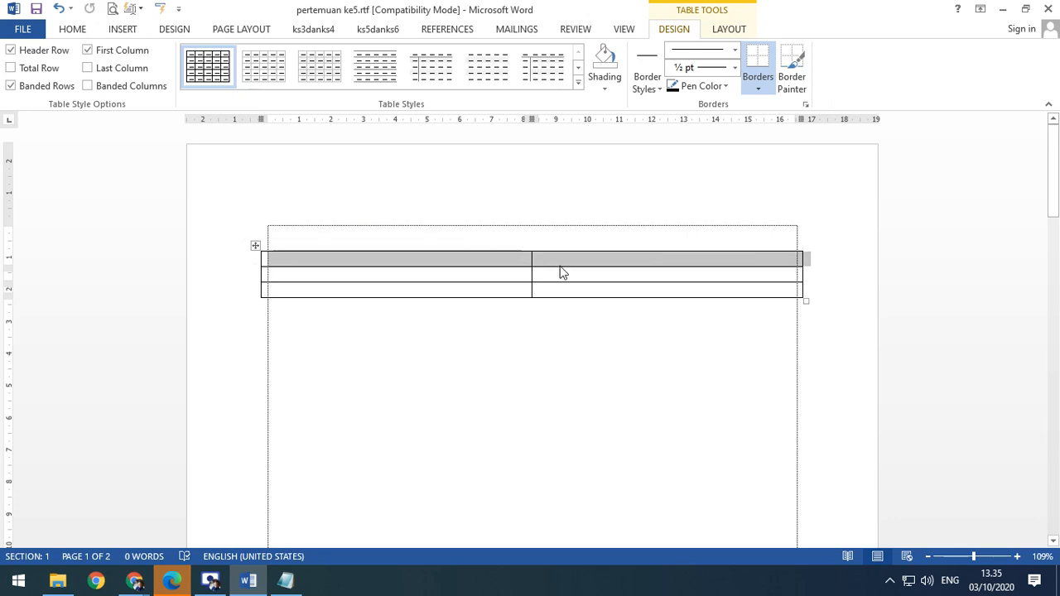
# Enter the headings "No" and "nama" in the two cells of the table's first row.
pyautogui.click(376, 264)
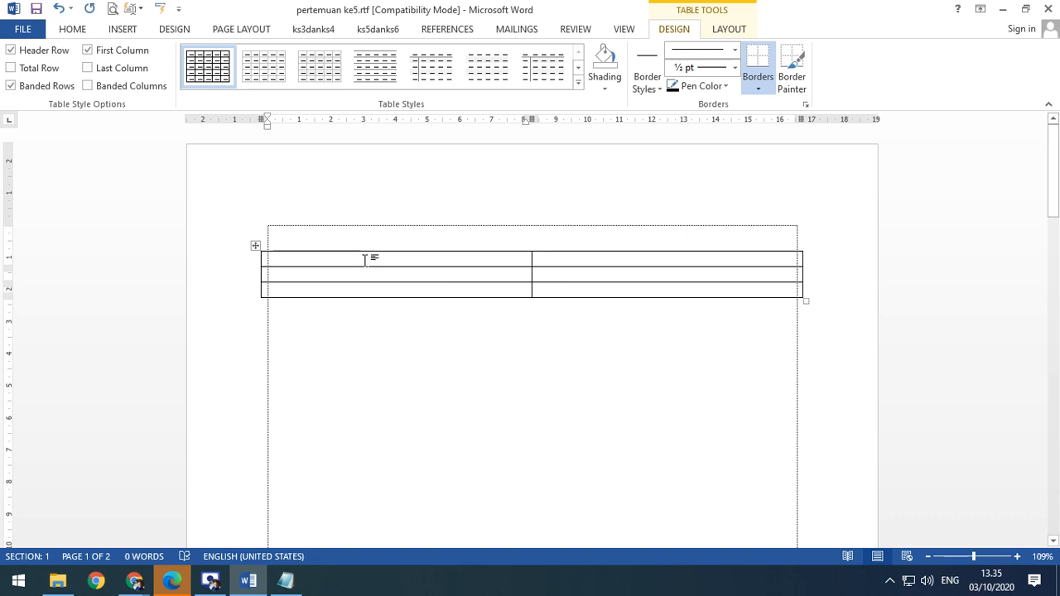
pyautogui.write('No')
pyautogui.press('Tab')
pyautogui.write('nama')
pyautogui.doubleClick(455, 317)
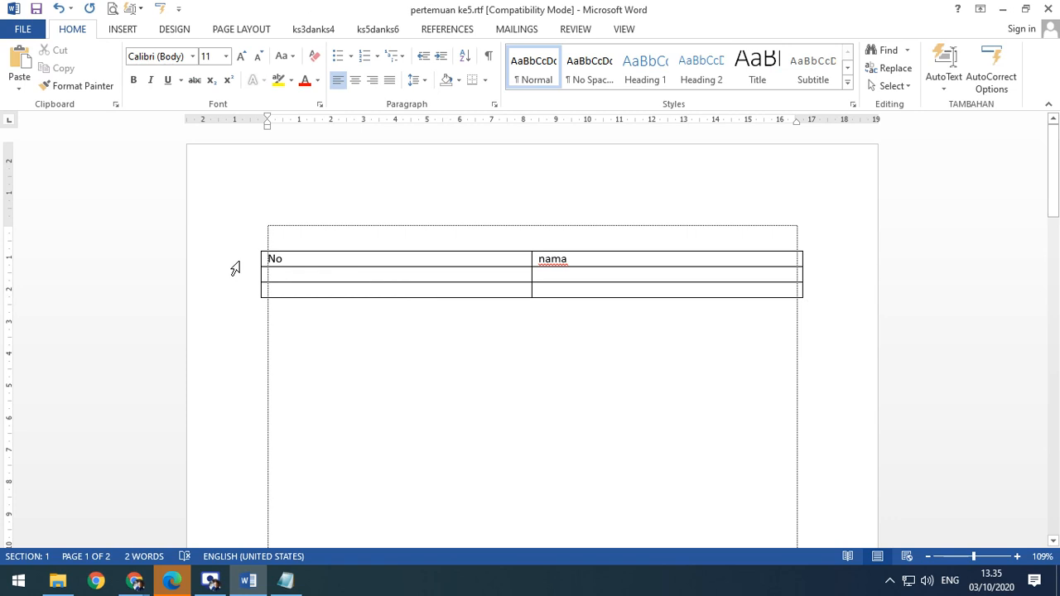
# Narrow the "No" column to about the 5 cm ruler mark, and align the header row's outer edge with the rows below.
pyautogui.click(235, 264)
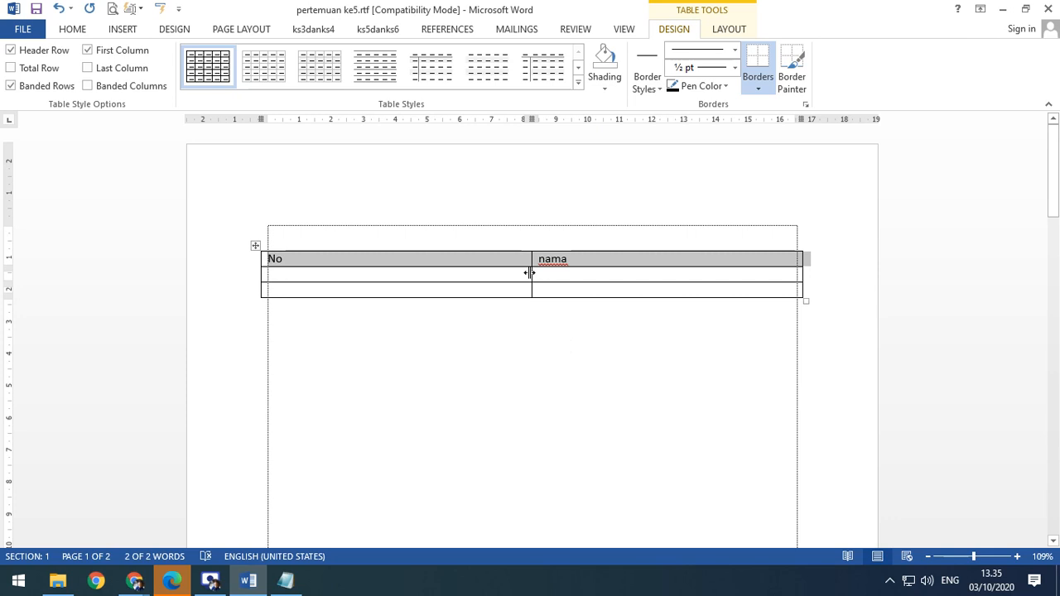
pyautogui.moveTo(531, 276); pyautogui.dragTo(522, 276)
pyautogui.scroll(-1, 431, 356)
pyautogui.scroll(-9, 431, 357)
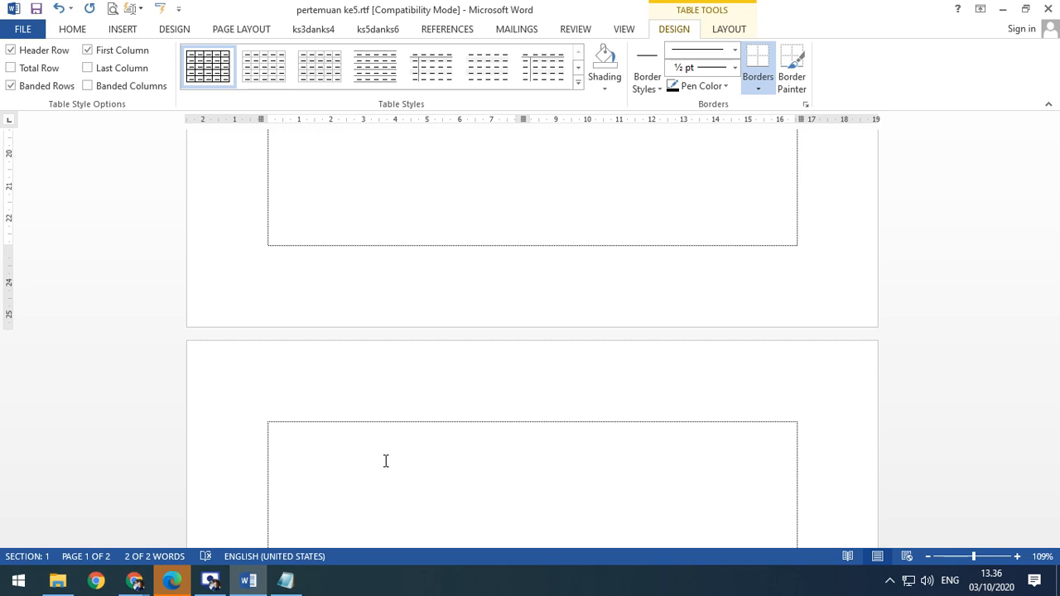
pyautogui.scroll(10, 386, 461)
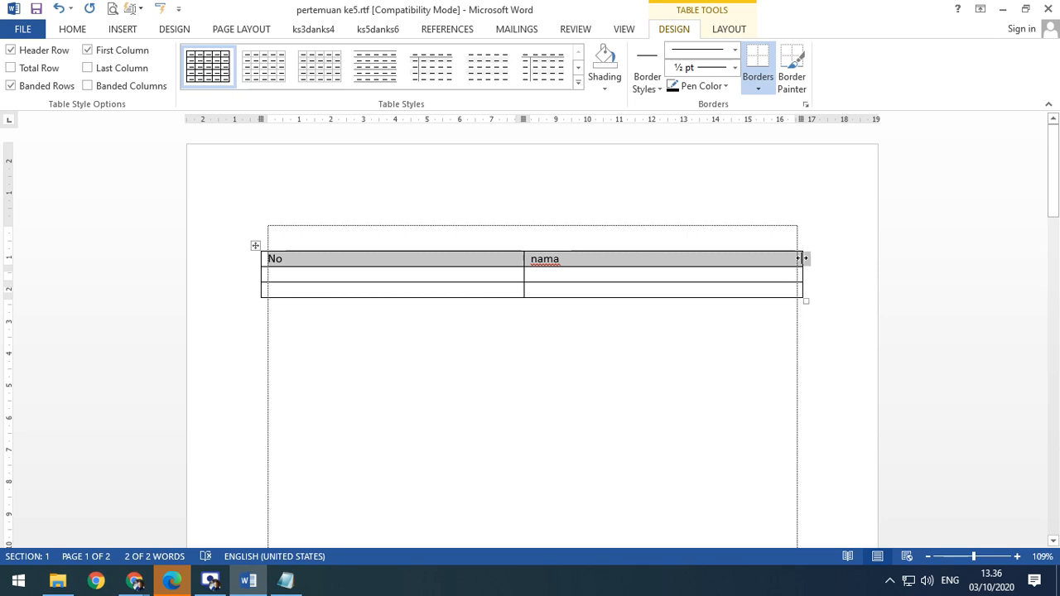
pyautogui.moveTo(802, 258); pyautogui.dragTo(789, 258)
pyautogui.moveTo(523, 258)
pyautogui.mouseDown()
pyautogui.moveTo(468, 257)
pyautogui.moveTo(523, 263)
pyautogui.moveTo(523, 276)
pyautogui.moveTo(435, 275)
pyautogui.mouseUp()
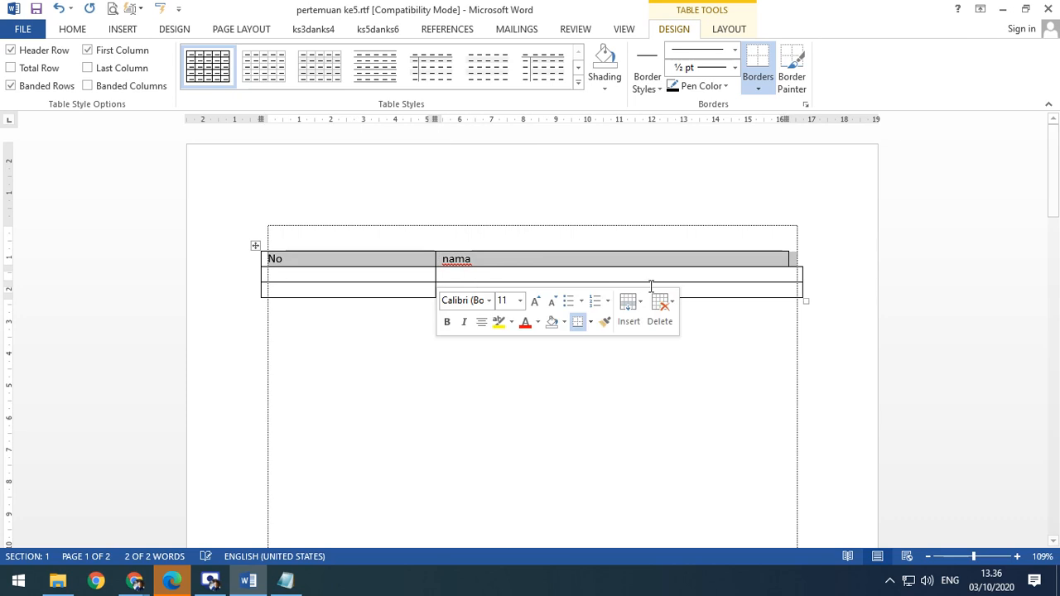
pyautogui.moveTo(788, 257); pyautogui.dragTo(803, 261)
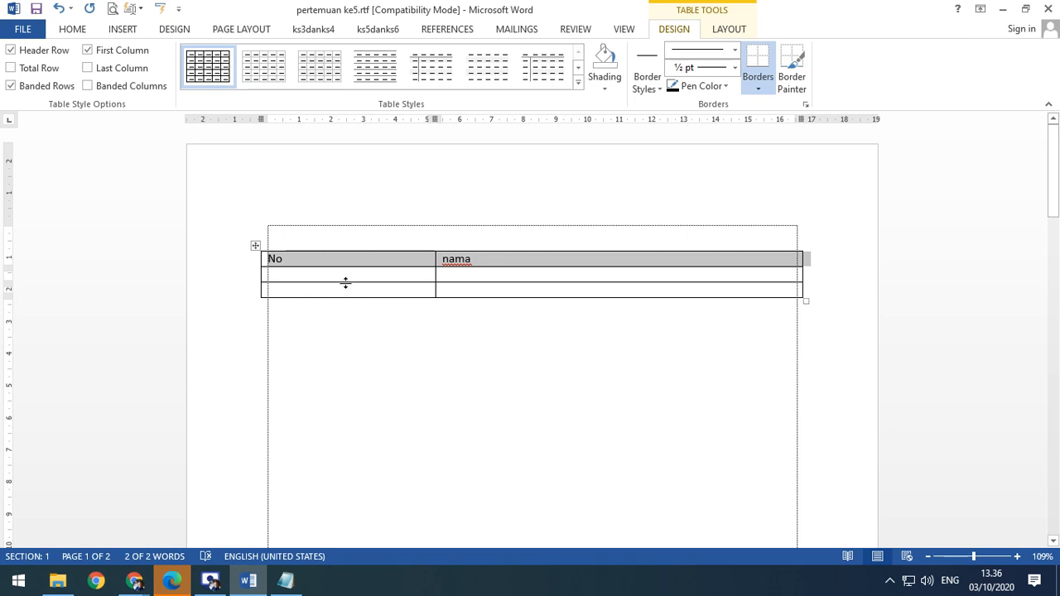
pyautogui.moveTo(345, 284); pyautogui.dragTo(366, 283)
# In the Notepad notes, add point 4 "untuk baris dapat dirubah tingginya" and point 5 "untuk kolom dapat dirubah lebarnya".
pyautogui.click(293, 585)
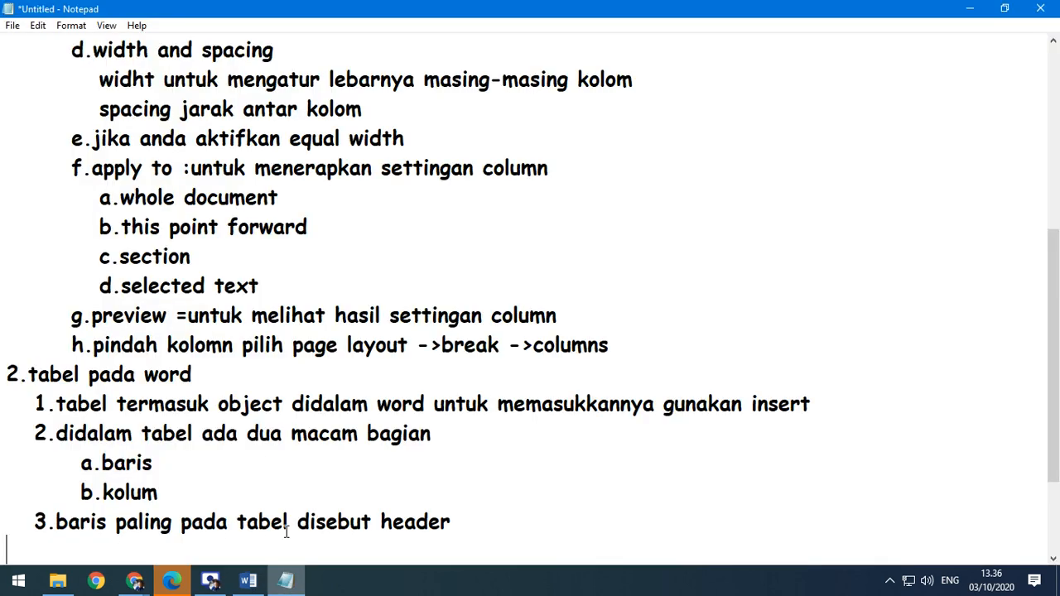
pyautogui.scroll(-2, 373, 524)
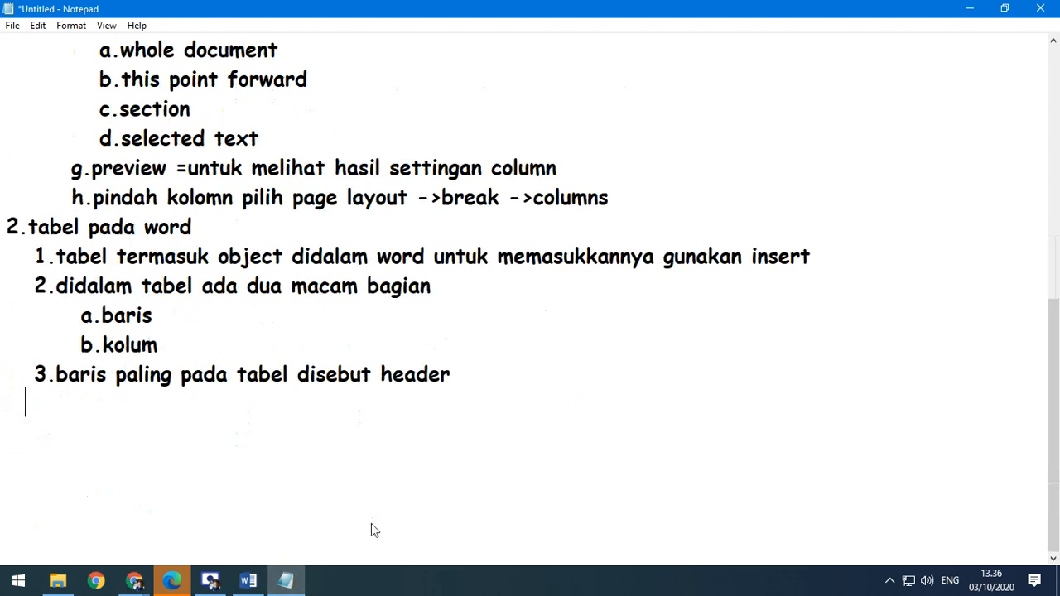
pyautogui.write('4.untuk bari')
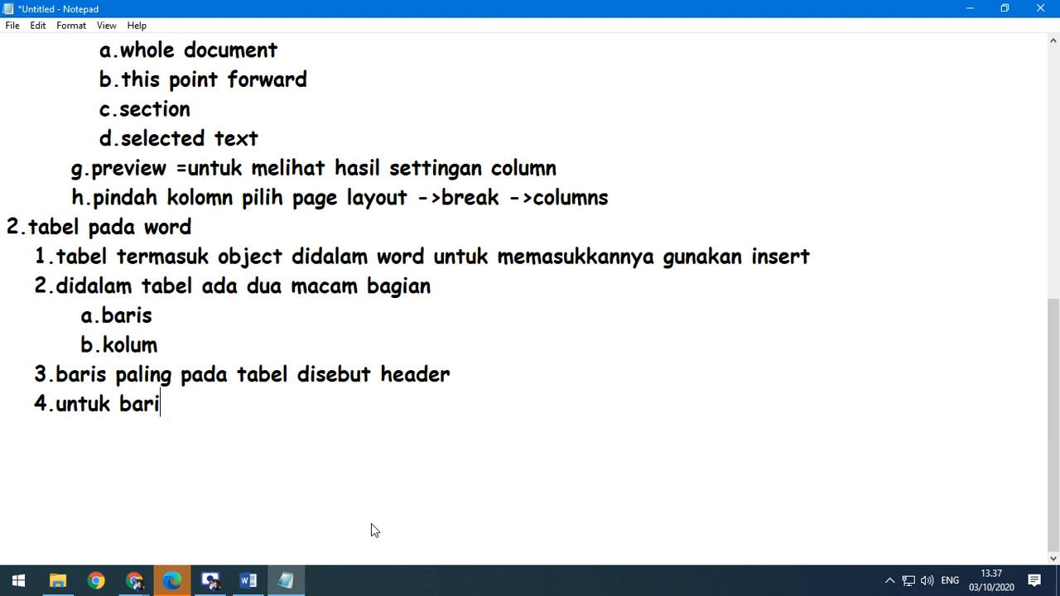
pyautogui.write('s dapat di')
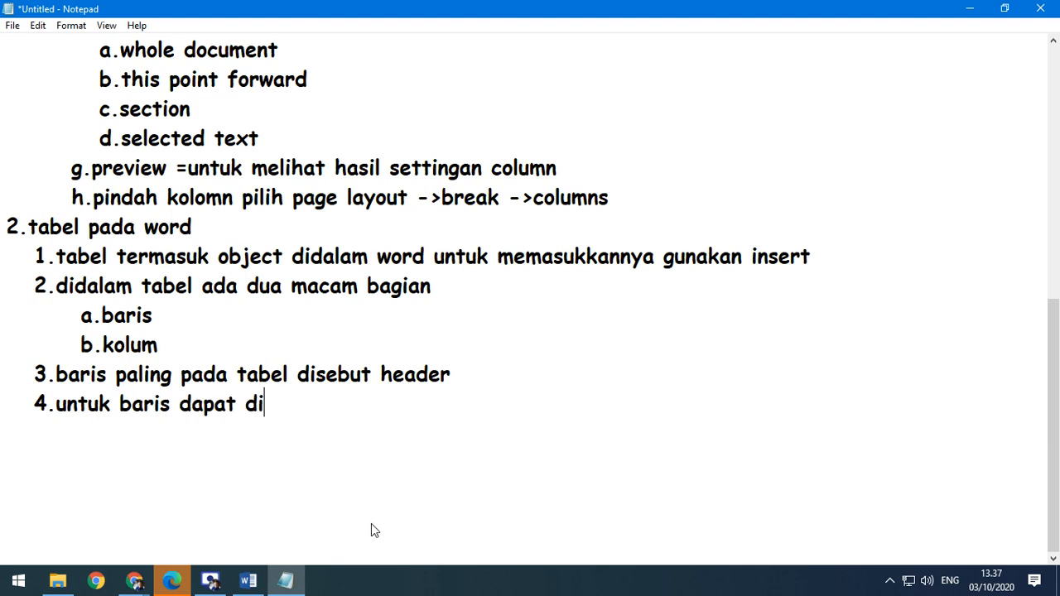
pyautogui.write('rubah tingginya')
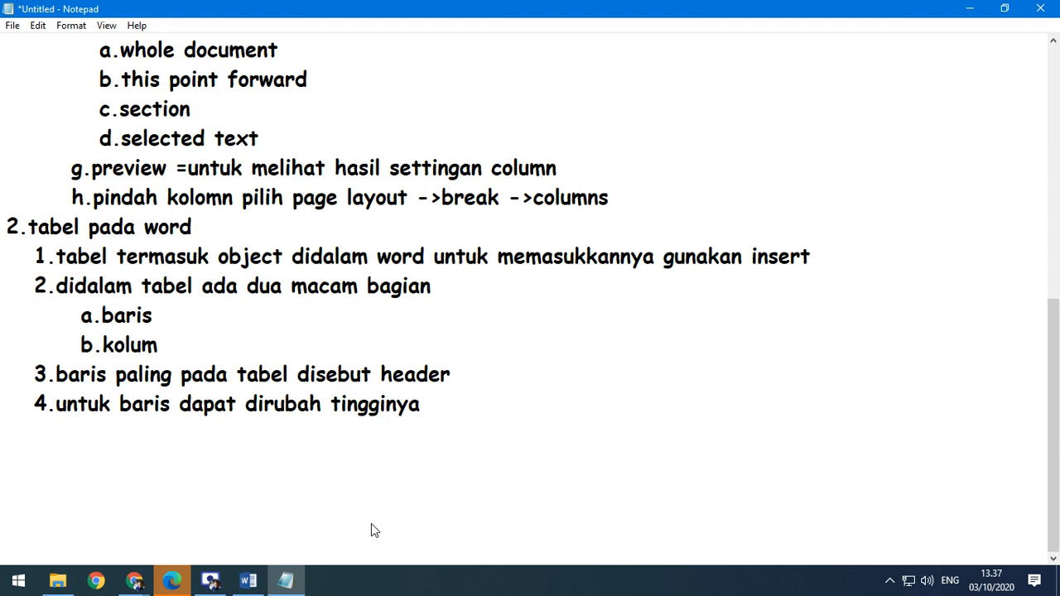
pyautogui.press('Return')
pyautogui.write('5.untuk kolom dapat ')
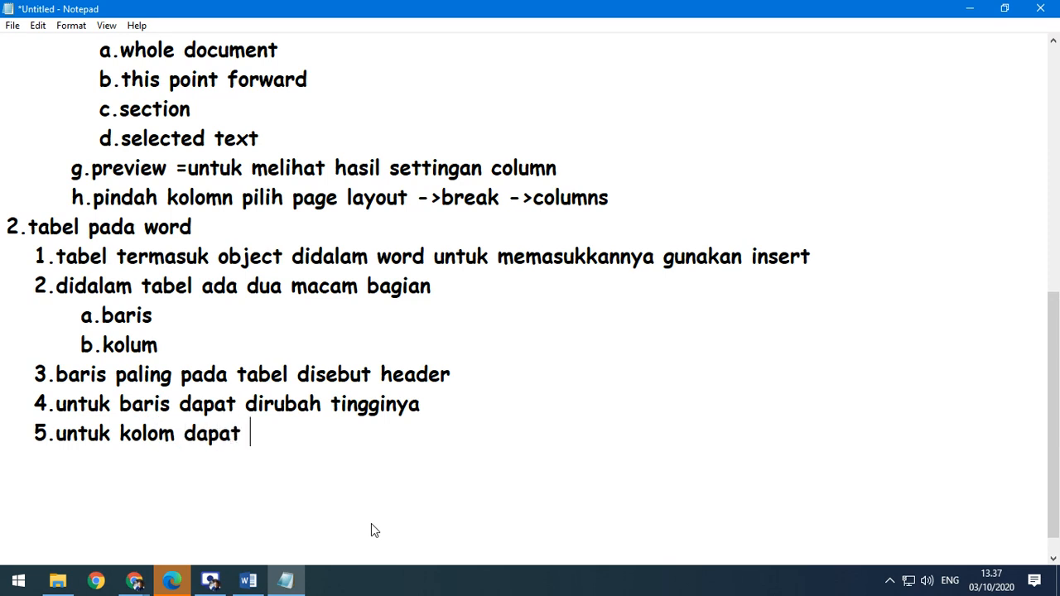
pyautogui.write('dirubah lebarnya')
pyautogui.press('Return')
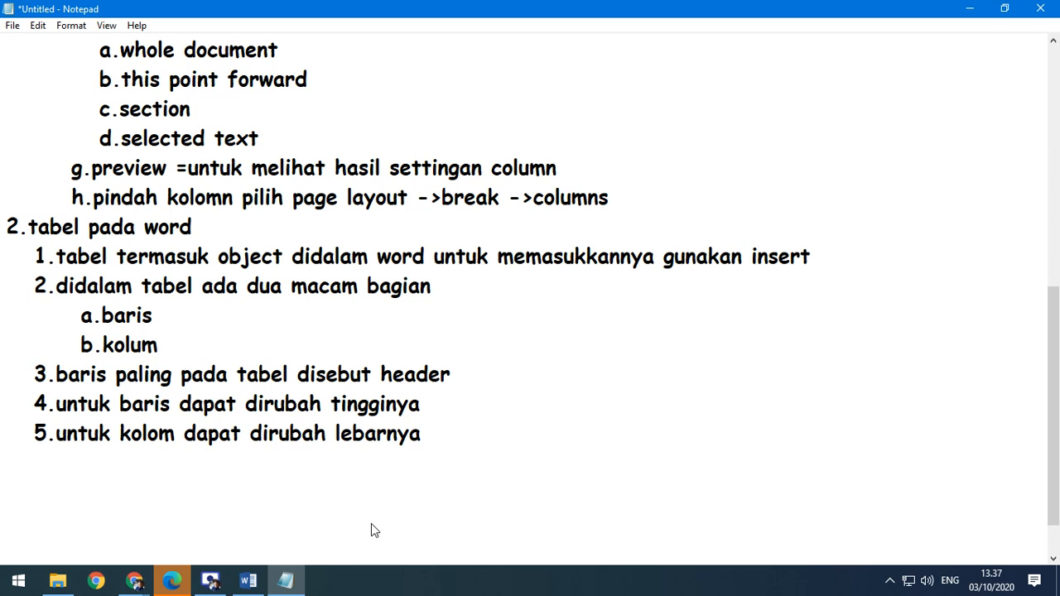
# Add point 6 to the table notes: "merge digunakan untuk menggabungkan baris atau kolom".
pyautogui.write('6.merge digunakan untuk ')
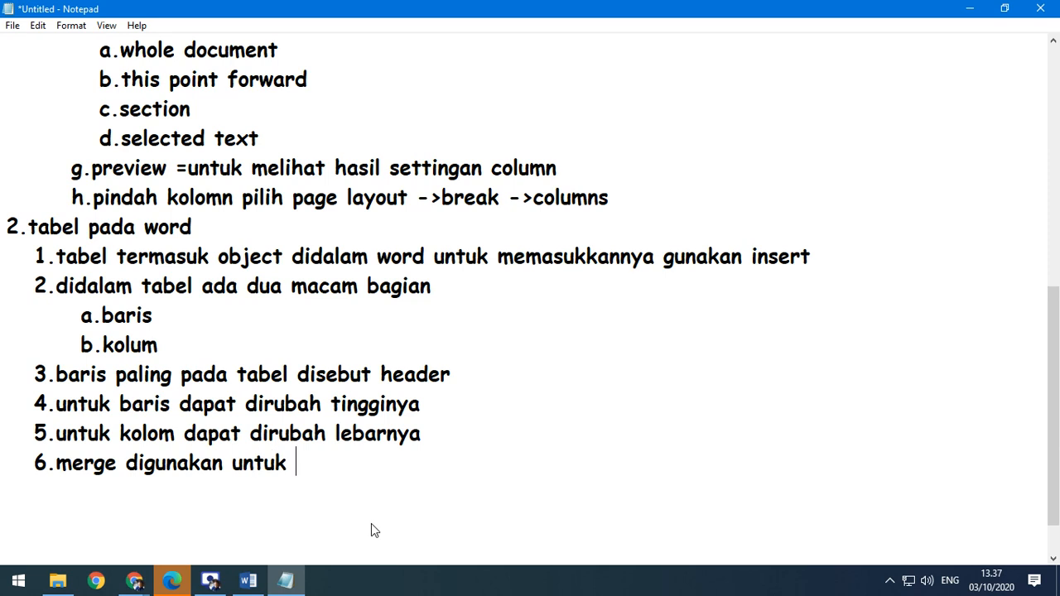
pyautogui.write('menggabungkan baris atau')
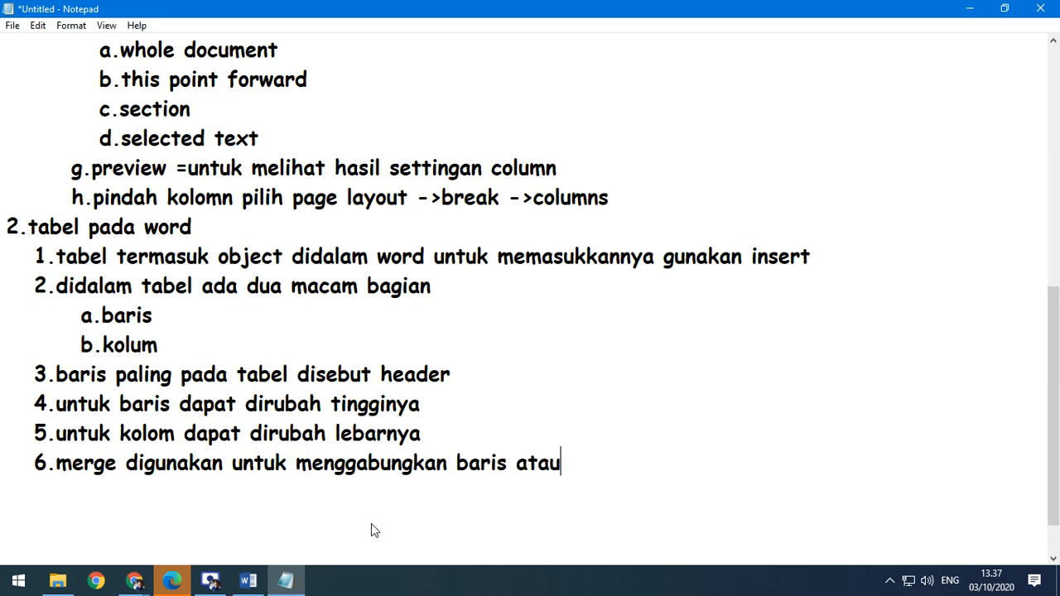
pyautogui.write(' kolom')
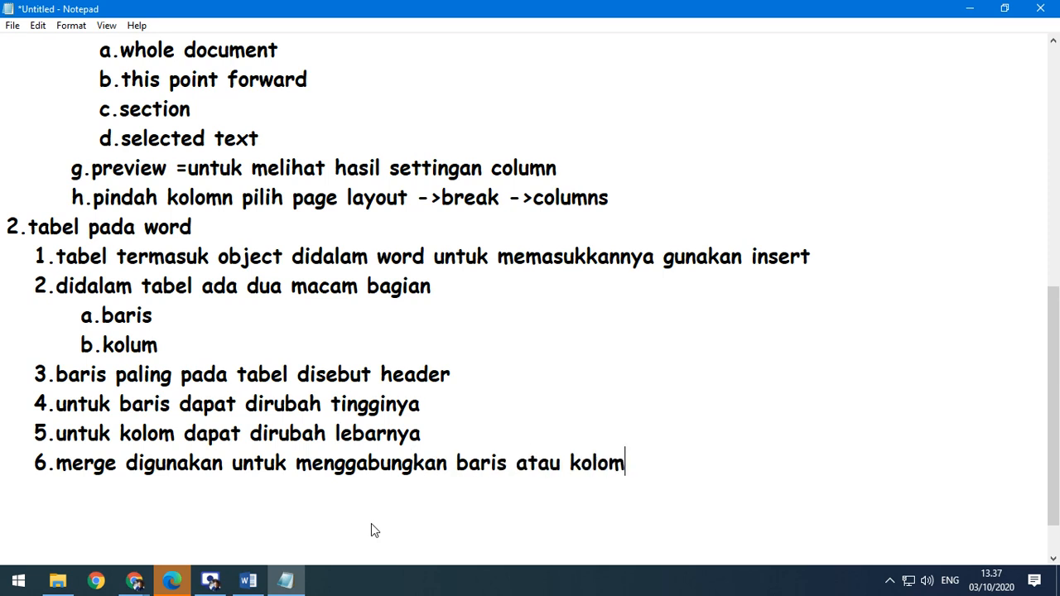
pyautogui.press('Return')
# Add point 7 to the table notes: "baris dapat di tambahkan dengan cara insert".
pyautogui.write('7.baris ')
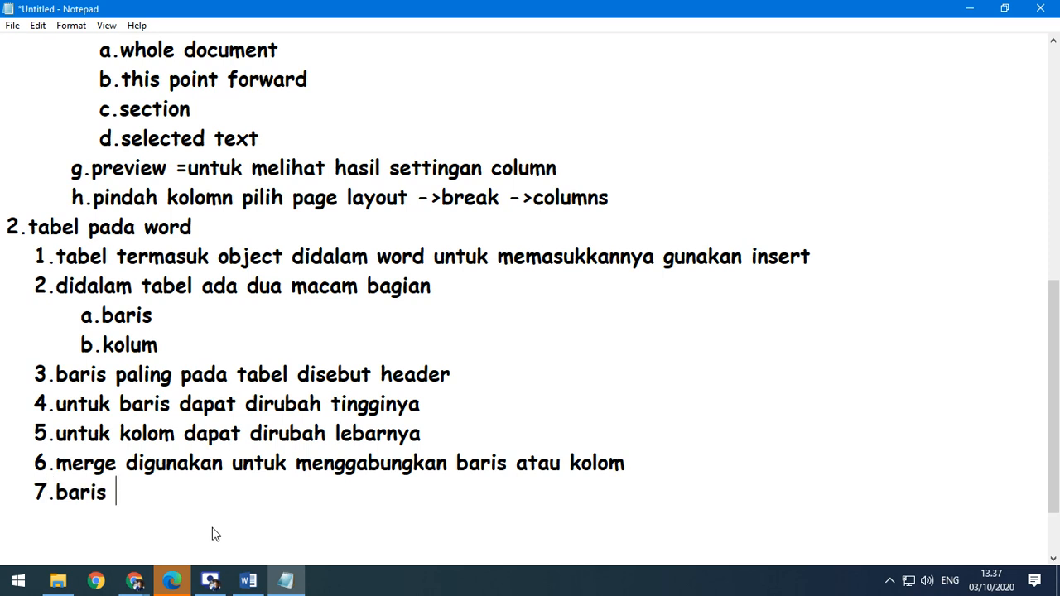
pyautogui.write('dapat di ')
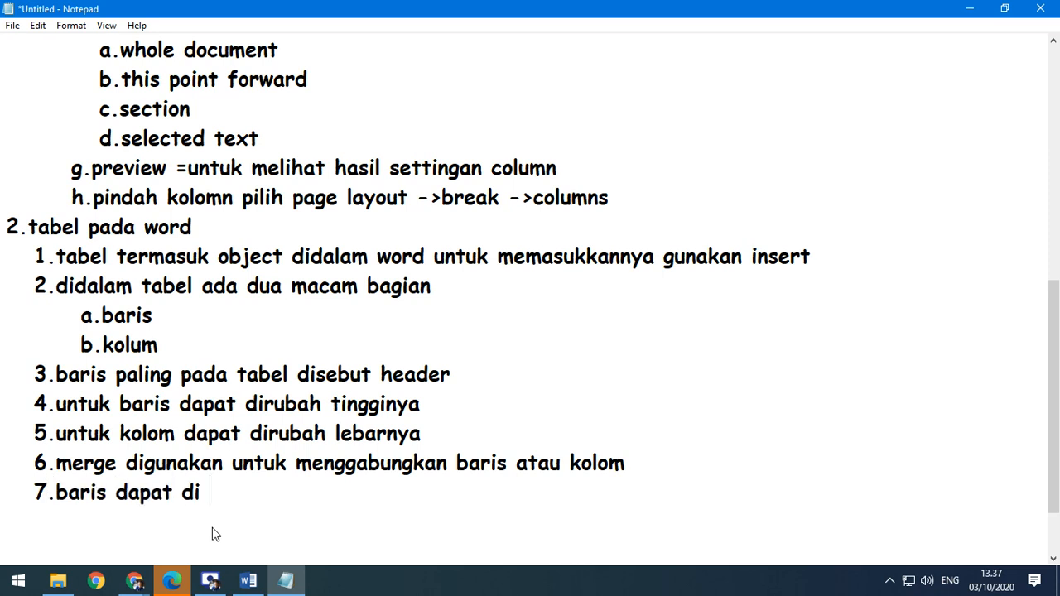
pyautogui.write('tambahkan')
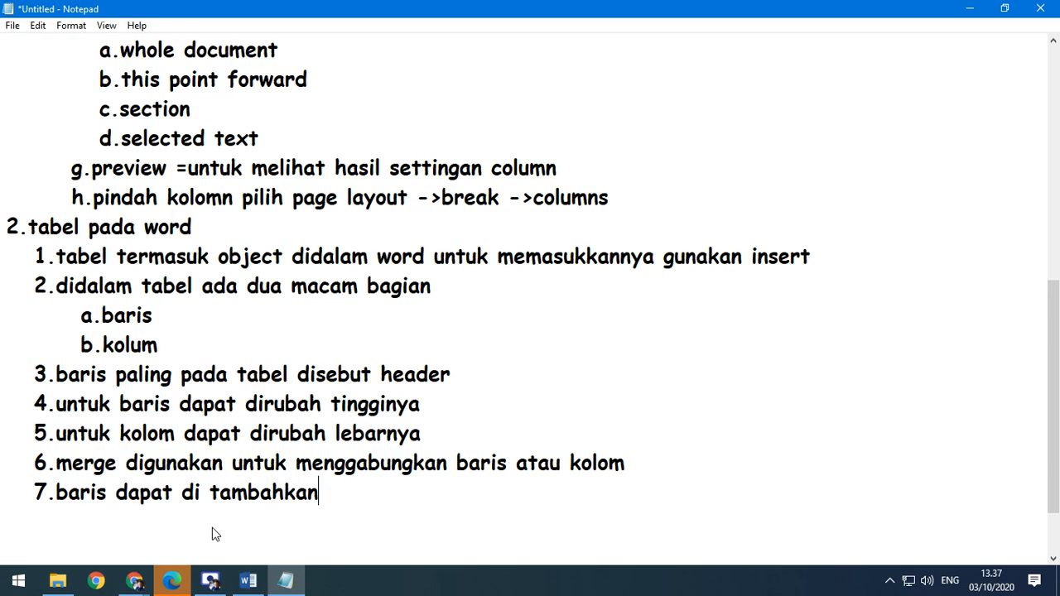
pyautogui.write(' dengan cara ')
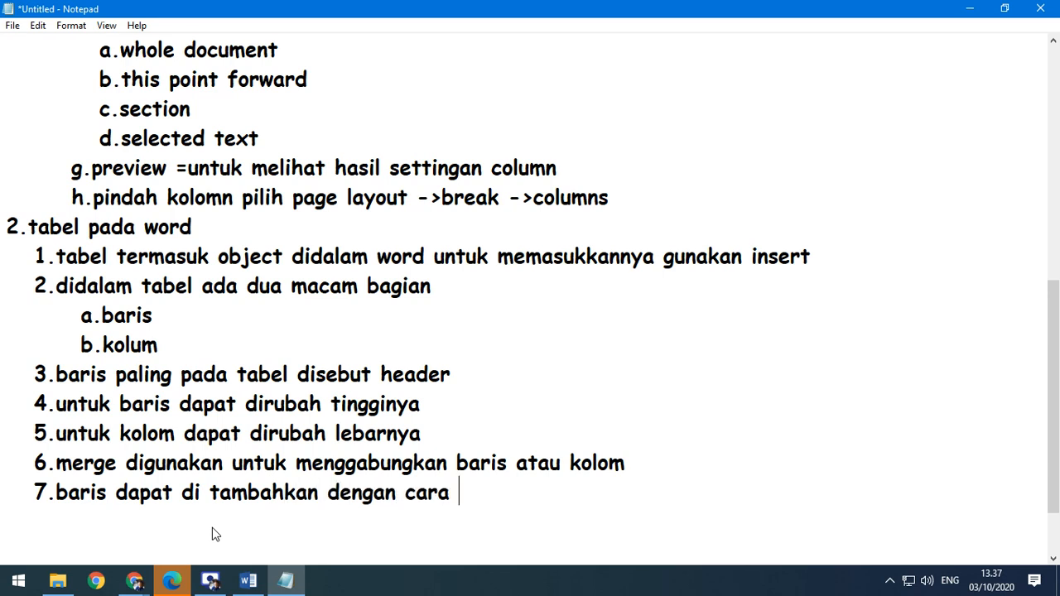
pyautogui.write('insert')
pyautogui.press('Return')
pyautogui.press('BackSpace')
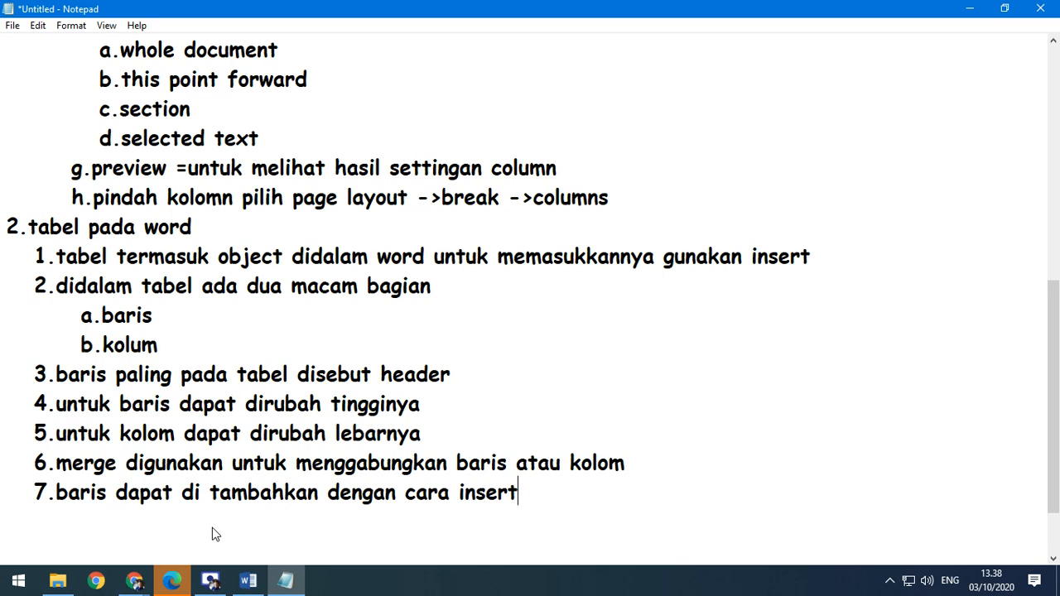
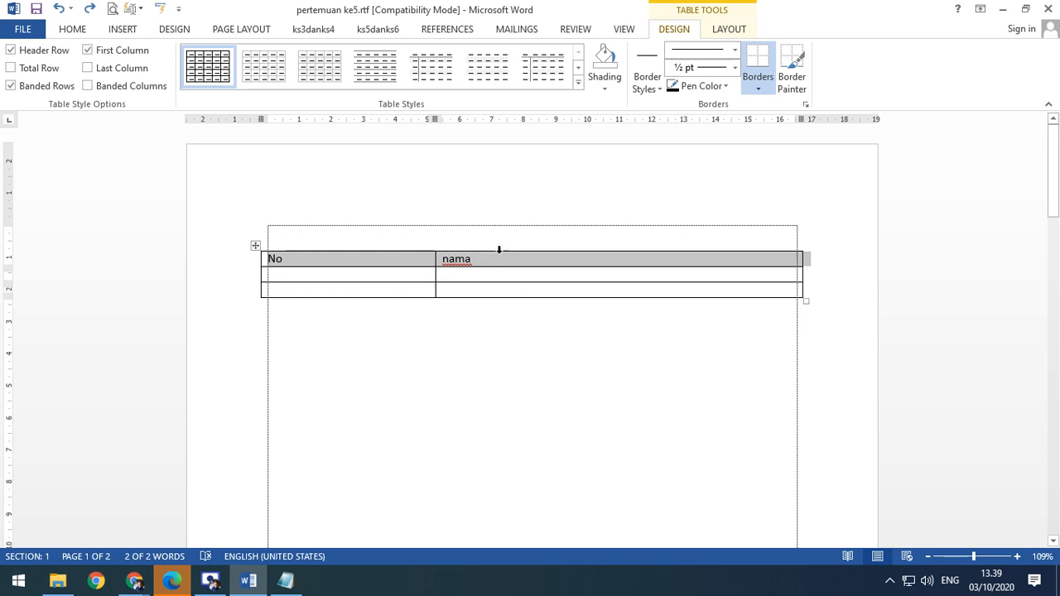
# In the Word table, insert a column to the right of "nama" and enter "Alamat" as its heading.
pyautogui.click(500, 249)
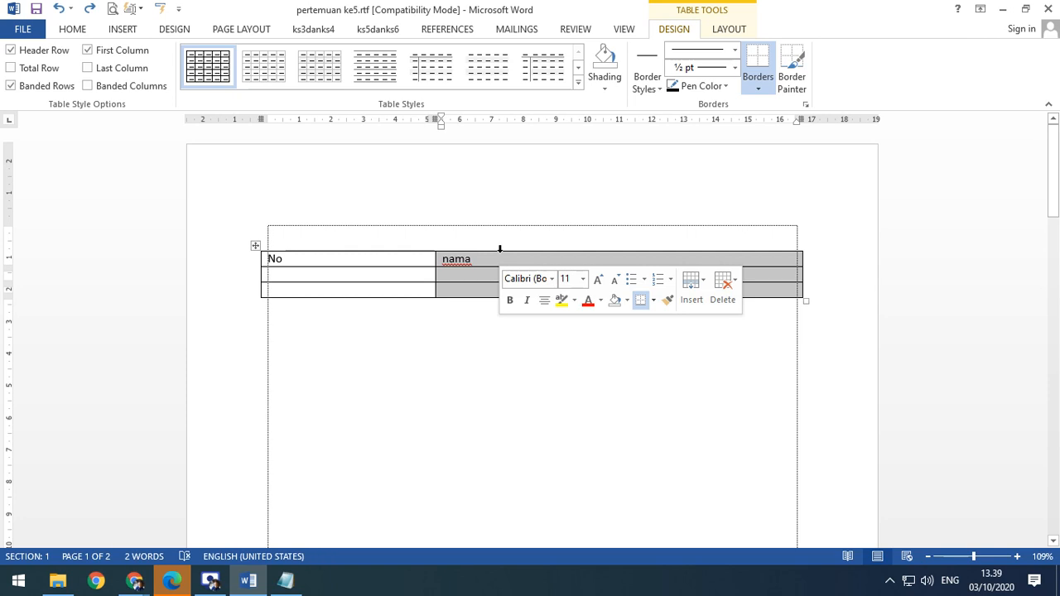
pyautogui.click(705, 284)
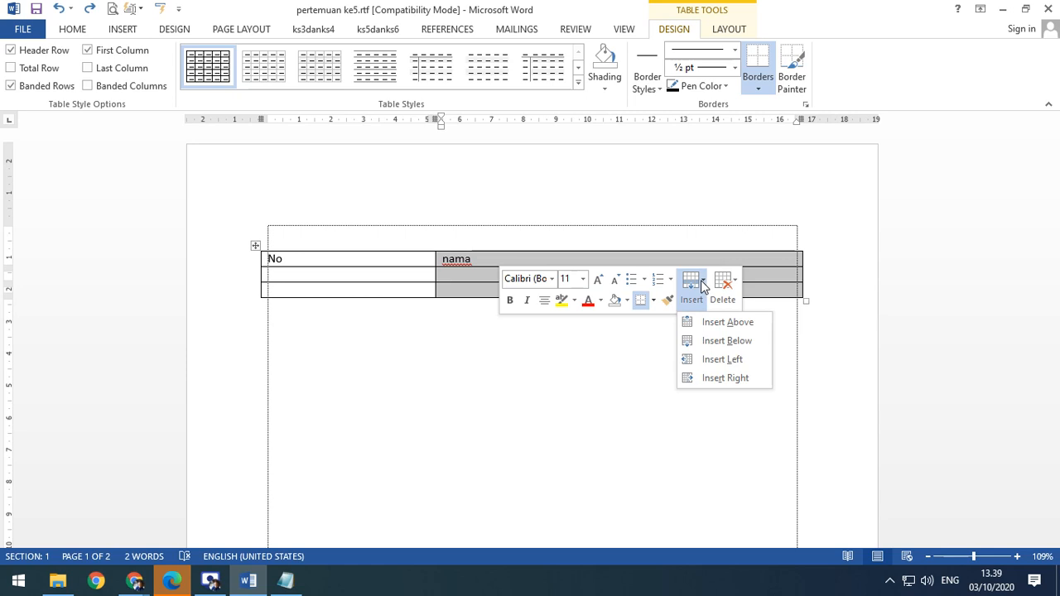
pyautogui.click(716, 377)
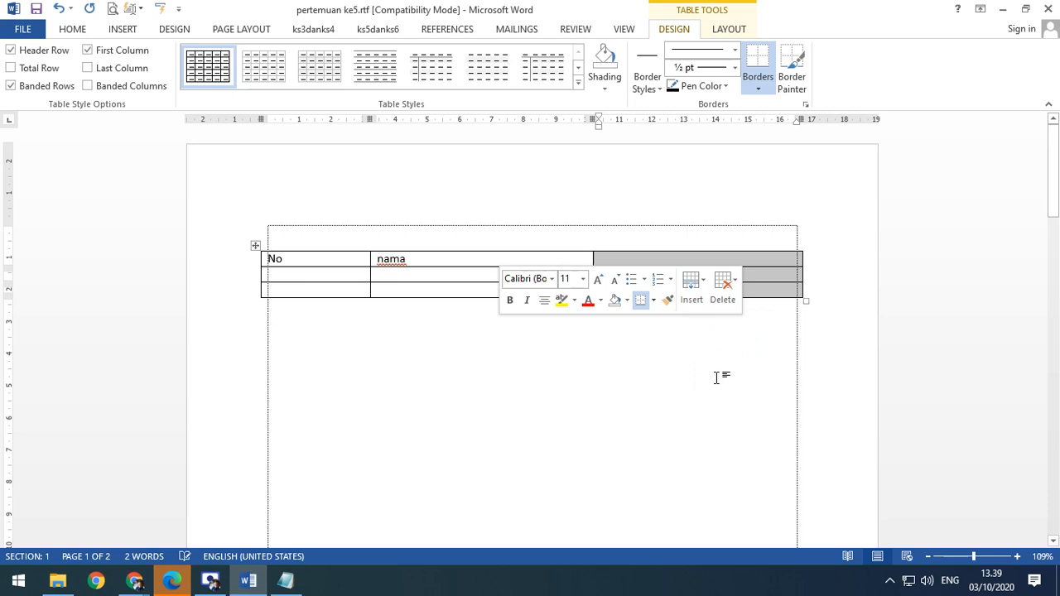
pyautogui.click(615, 257)
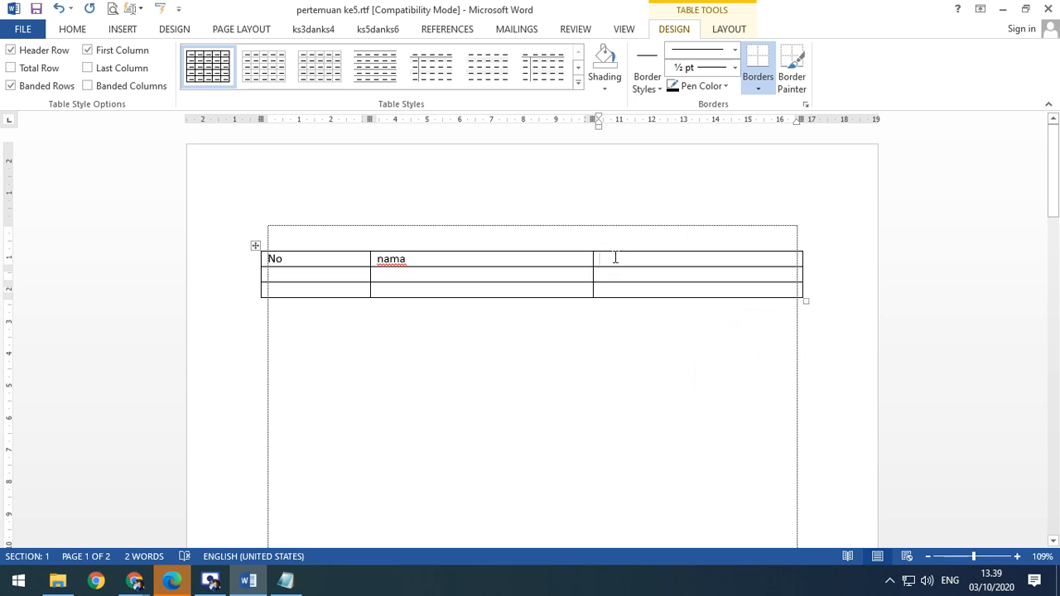
pyautogui.write('Alamat')
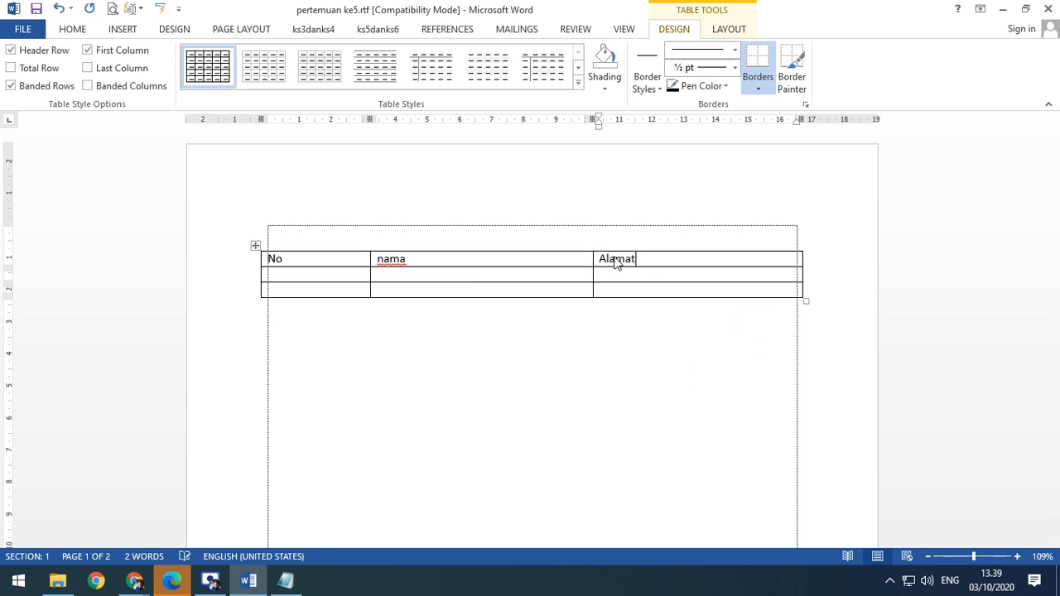
pyautogui.click(602, 346)
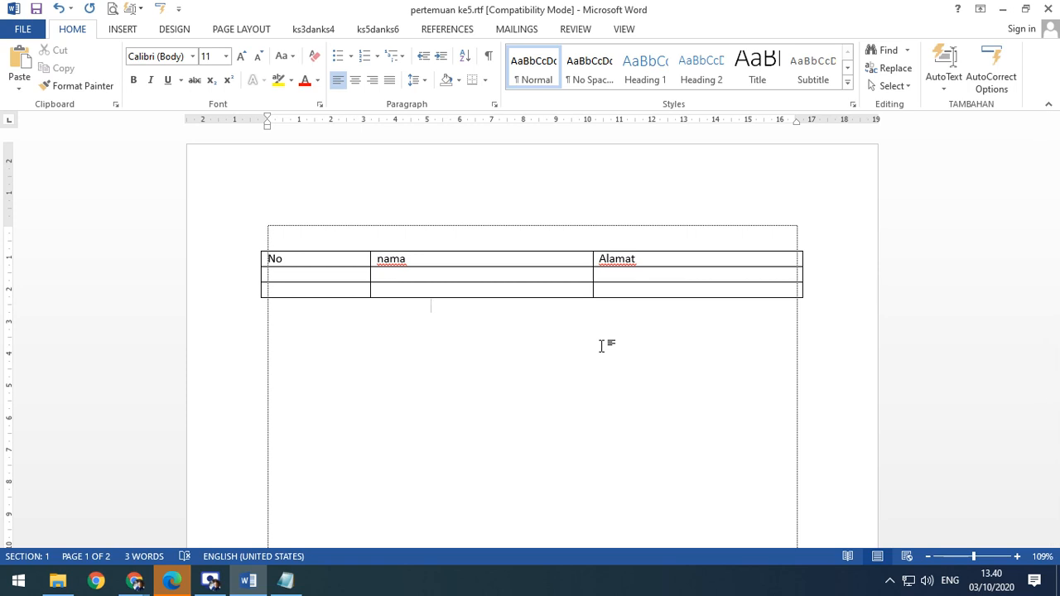
# Insert a column to the left of "Alamat" and enter "Gaji" as its heading.
pyautogui.click(651, 257)
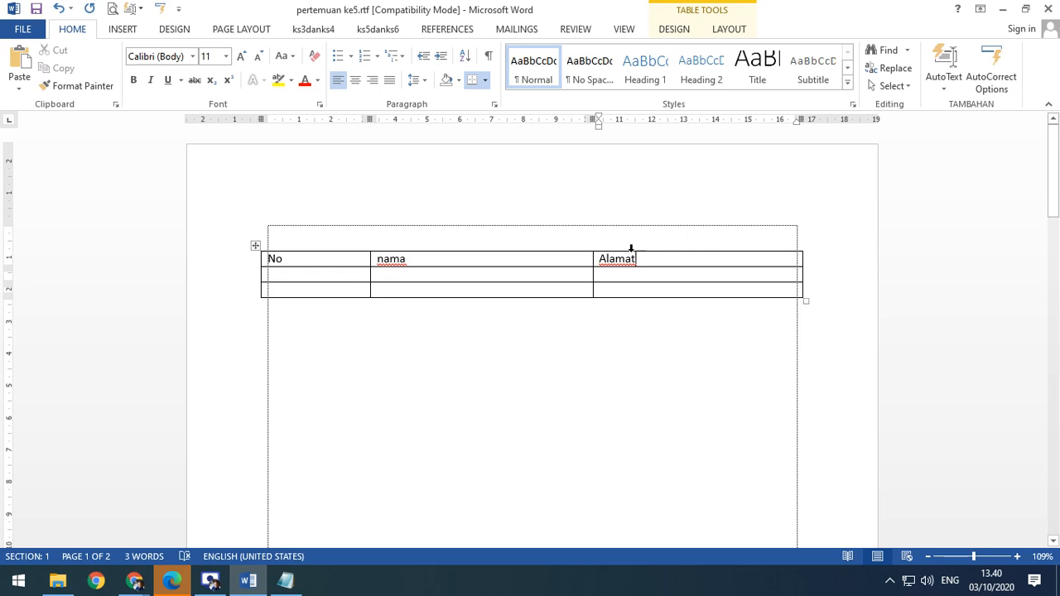
pyautogui.click(631, 248)
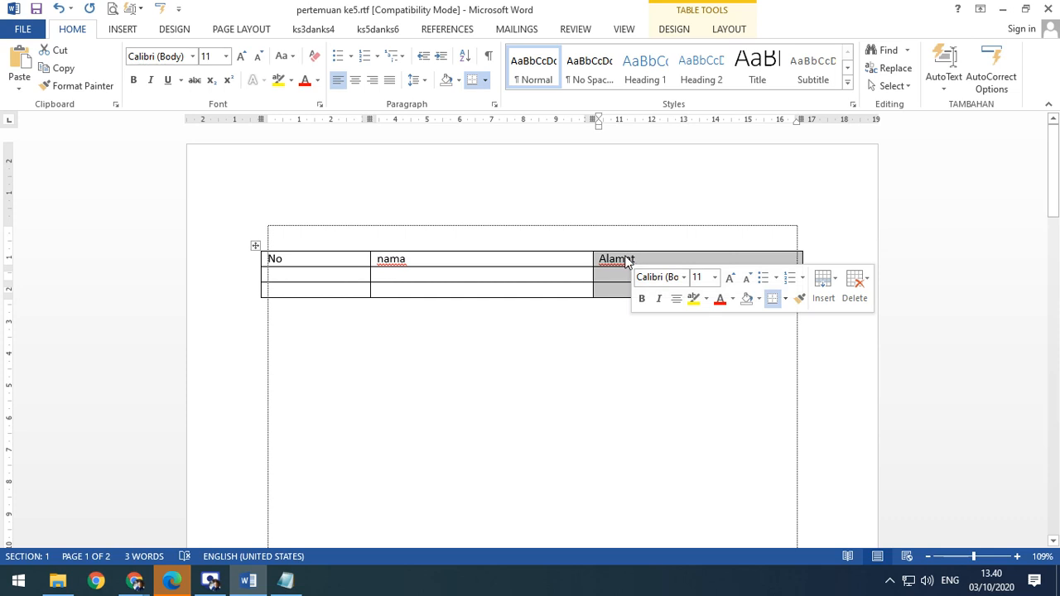
pyautogui.rightClick(627, 262)
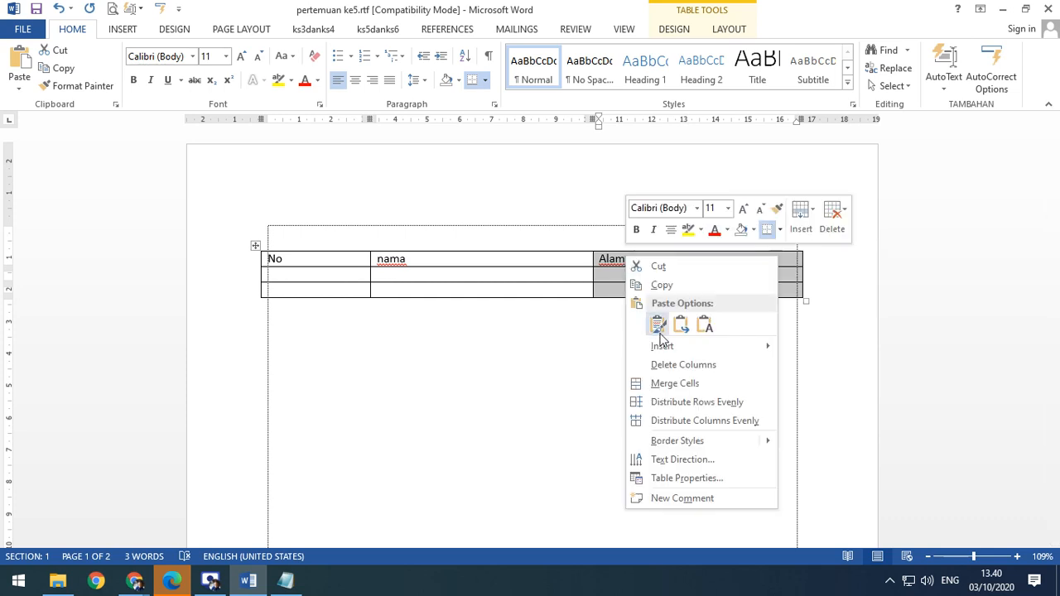
pyautogui.moveTo(671, 352)
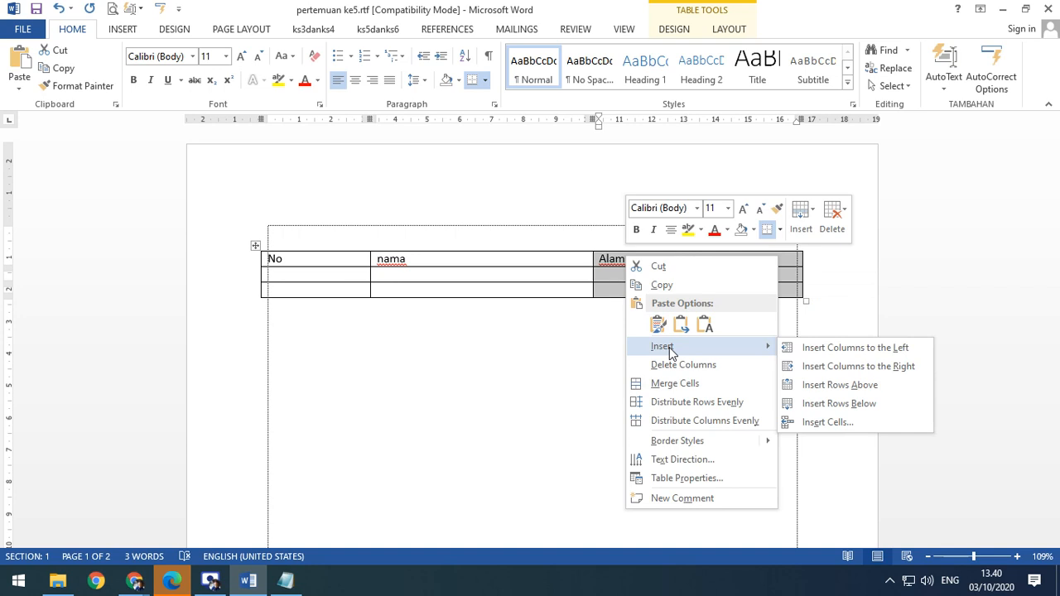
pyautogui.click(820, 354)
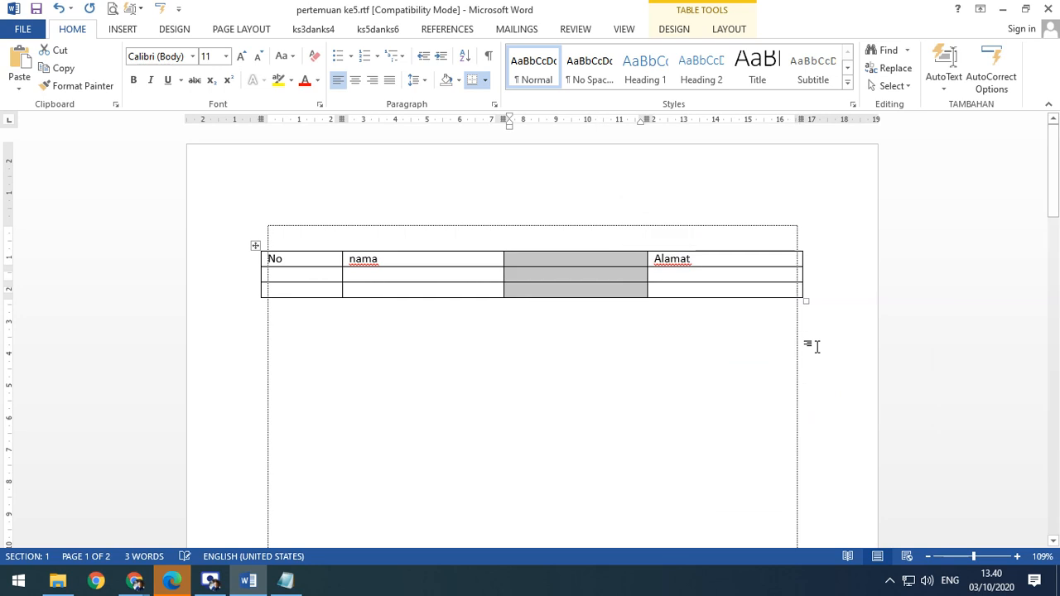
pyautogui.click(551, 263)
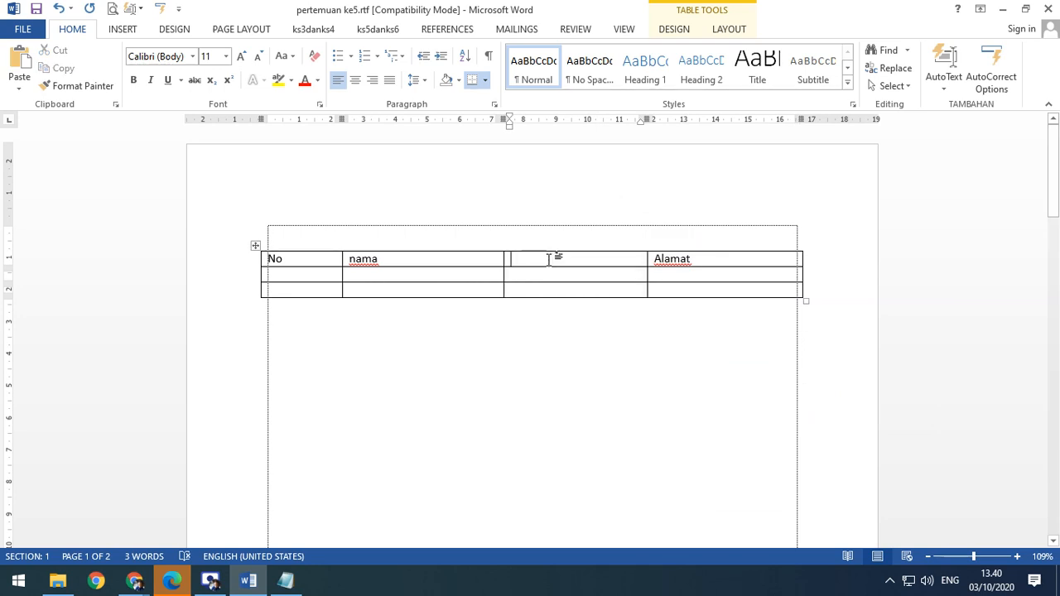
pyautogui.write('Gaji')
pyautogui.press('Tab')
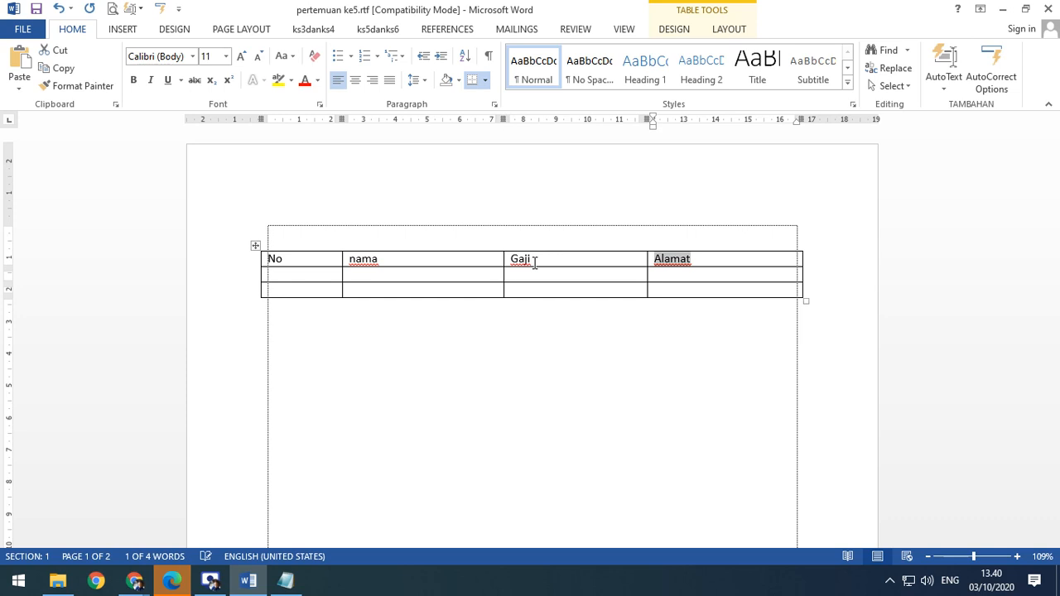
# Fill the table's second row with number 1, the person's name, "10 juta" as Gaji and "Ruko mewah" as Alamat.
pyautogui.click(297, 274)
pyautogui.write('1')
pyautogui.click(376, 277)
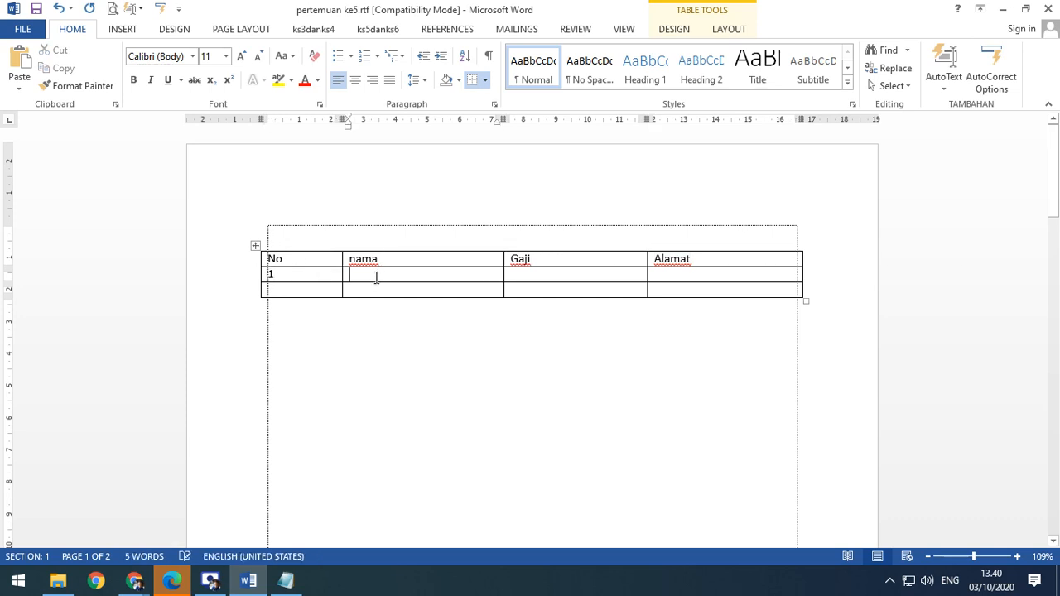
pyautogui.write('selviana')
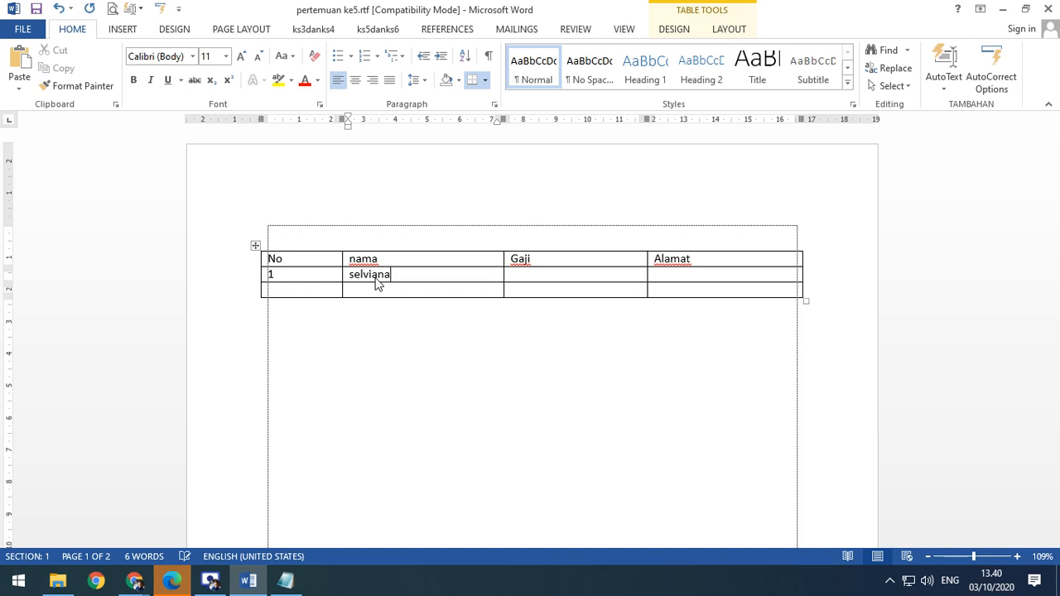
pyautogui.press('Tab')
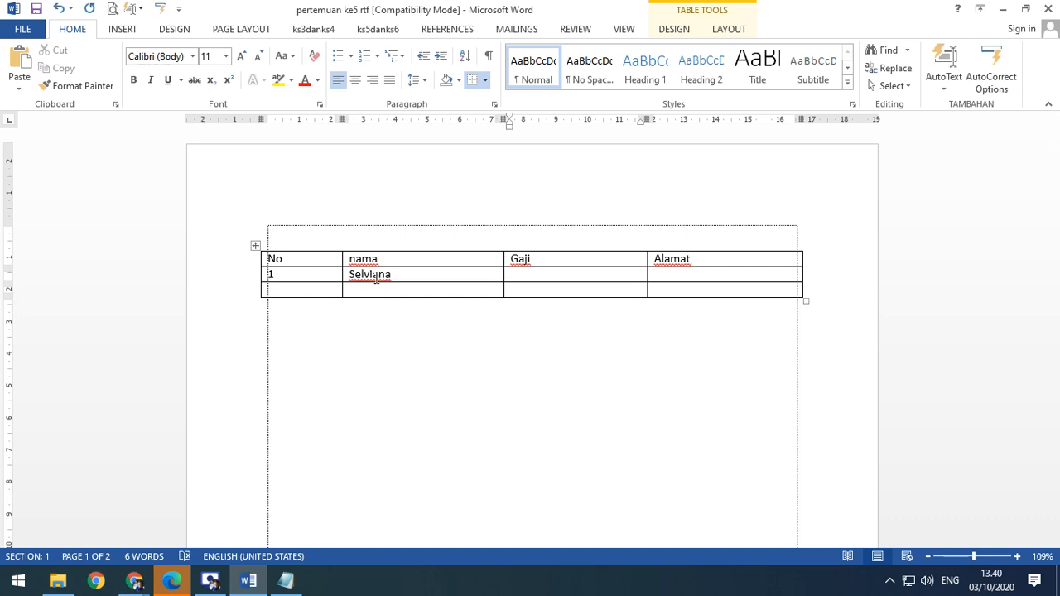
pyautogui.write('10 juta')
pyautogui.press('Tab')
pyautogui.write('ruko mewah')
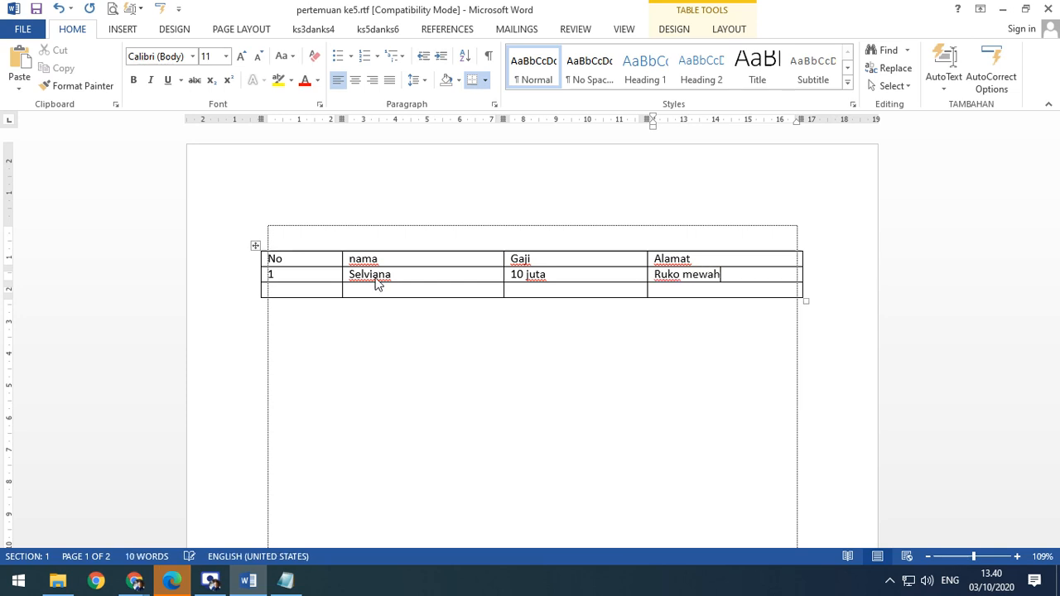
# Fill the table's third row with number 2, the person's name, "15 juta" as Gaji and "Ruko mewh sekali" as Alamat.
pyautogui.press('Tab')
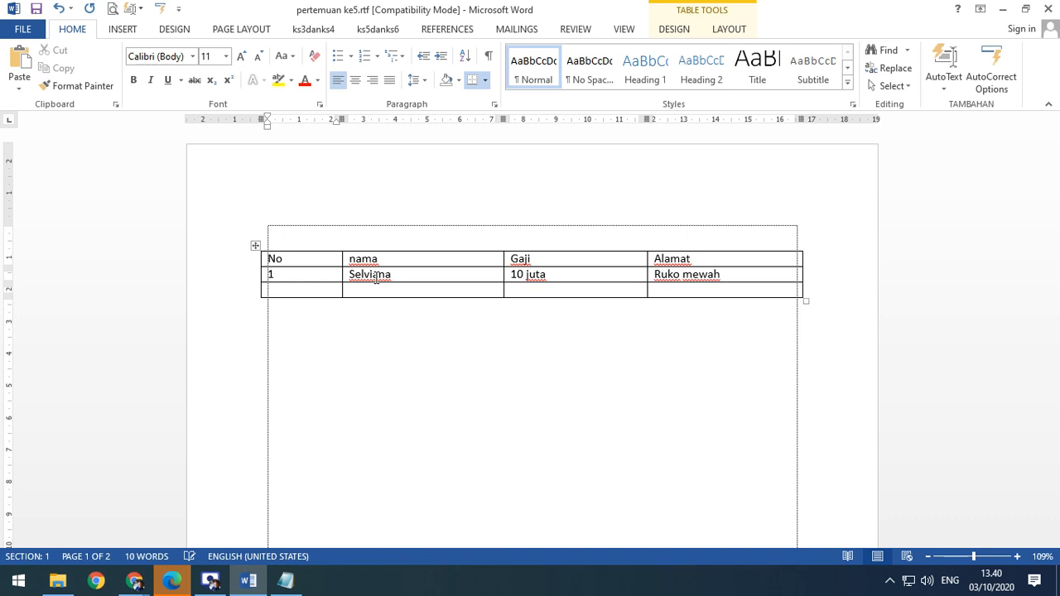
pyautogui.press('Tab')
pyautogui.click(283, 290)
pyautogui.write('2')
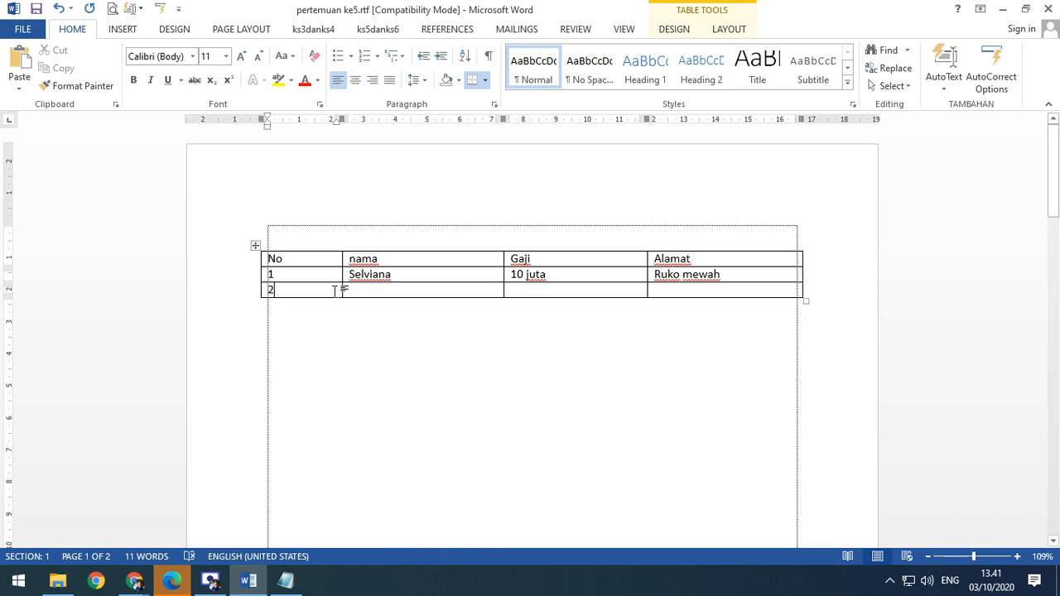
pyautogui.click(375, 290)
pyautogui.write('a')
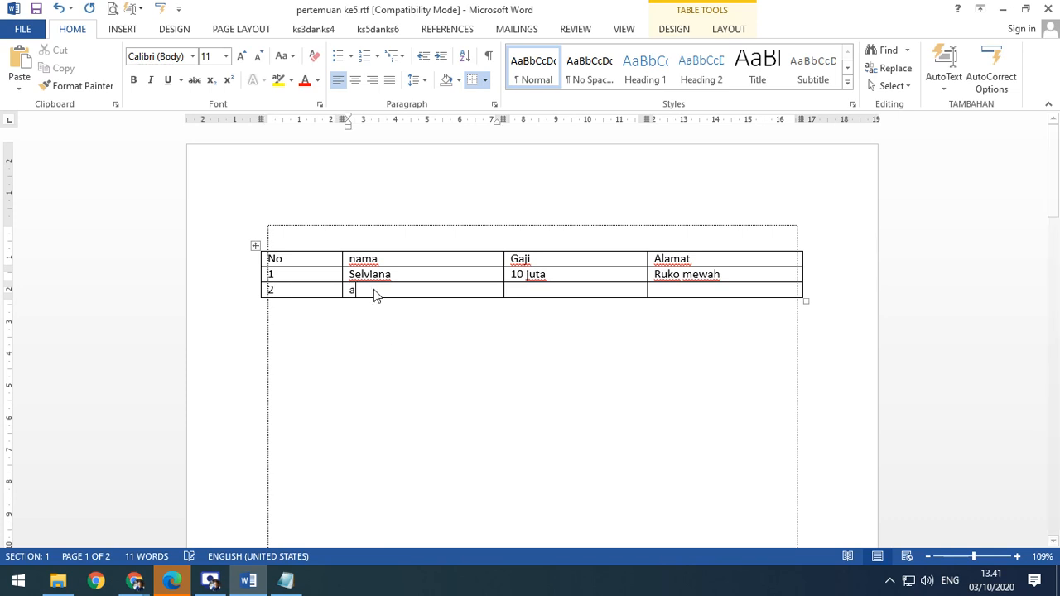
pyautogui.write('melia putri')
pyautogui.press('Tab')
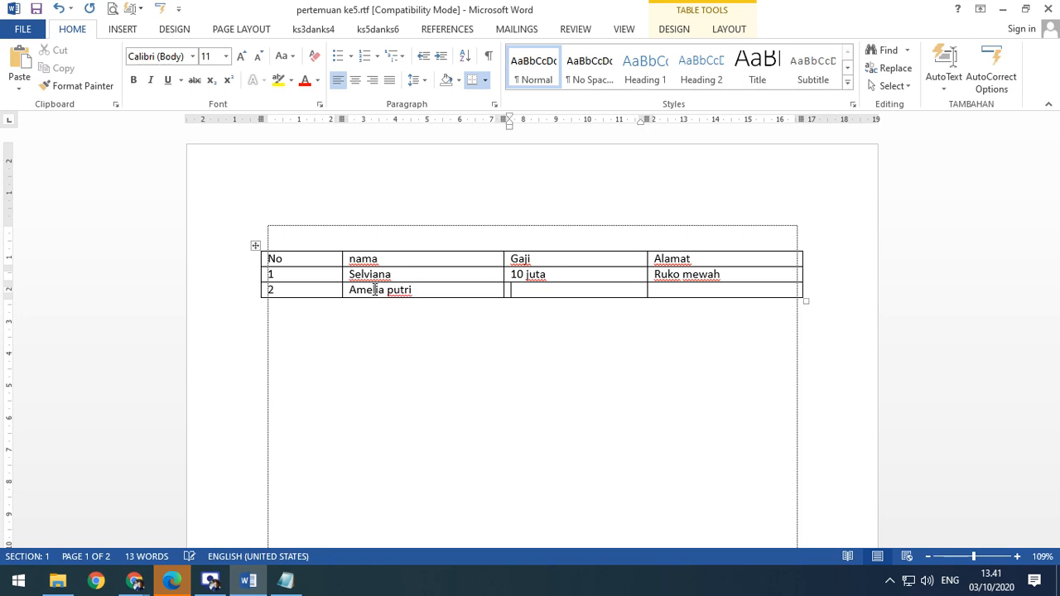
pyautogui.write('15 juta')
pyautogui.press('Tab')
pyautogui.write('ruko')
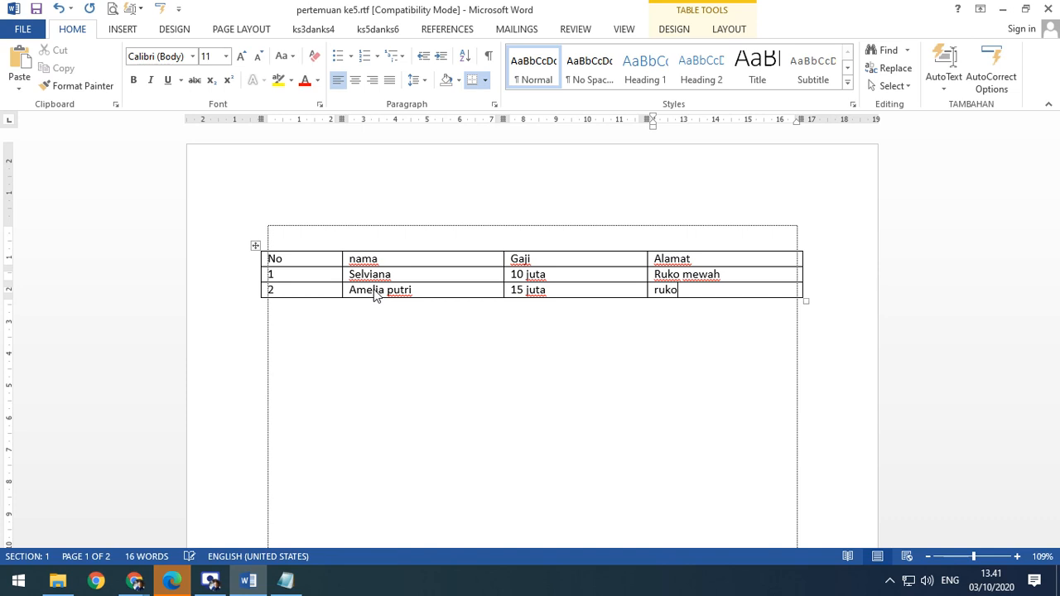
pyautogui.write(' mewh ')
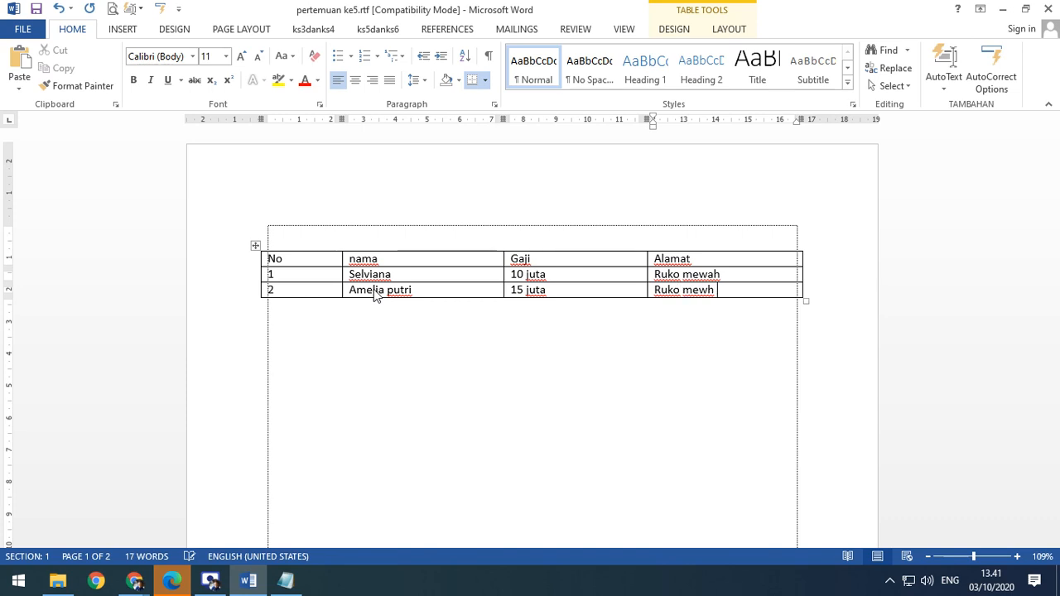
pyautogui.write('sekali')
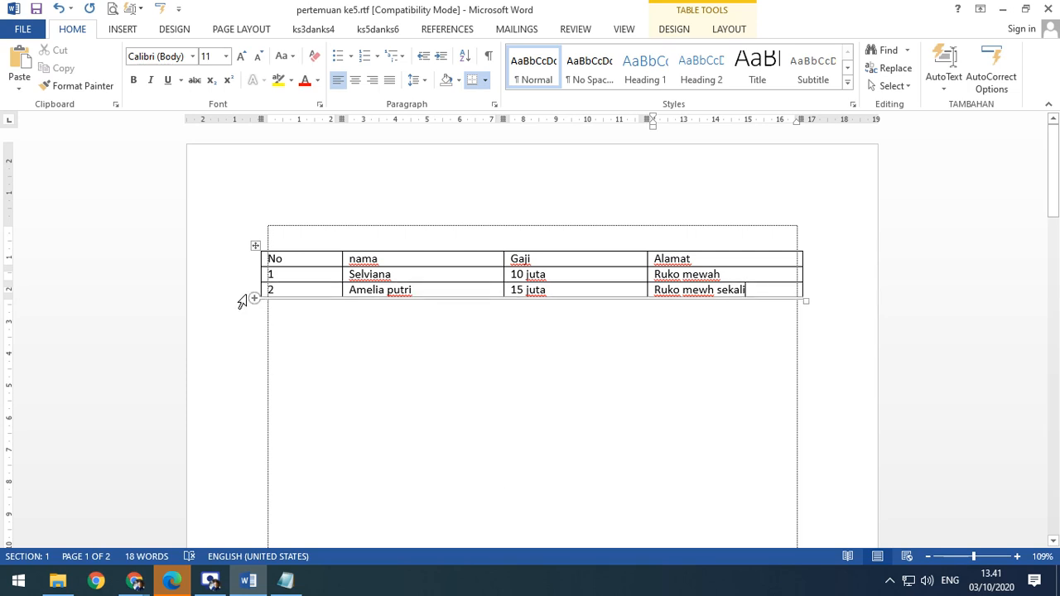
pyautogui.click(241, 297)
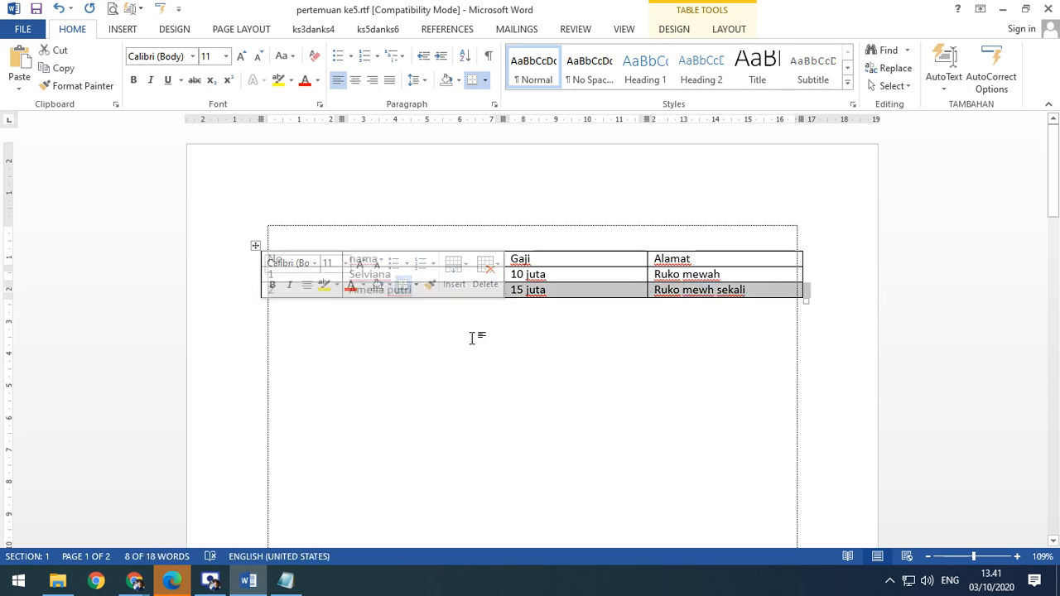
pyautogui.click(467, 270)
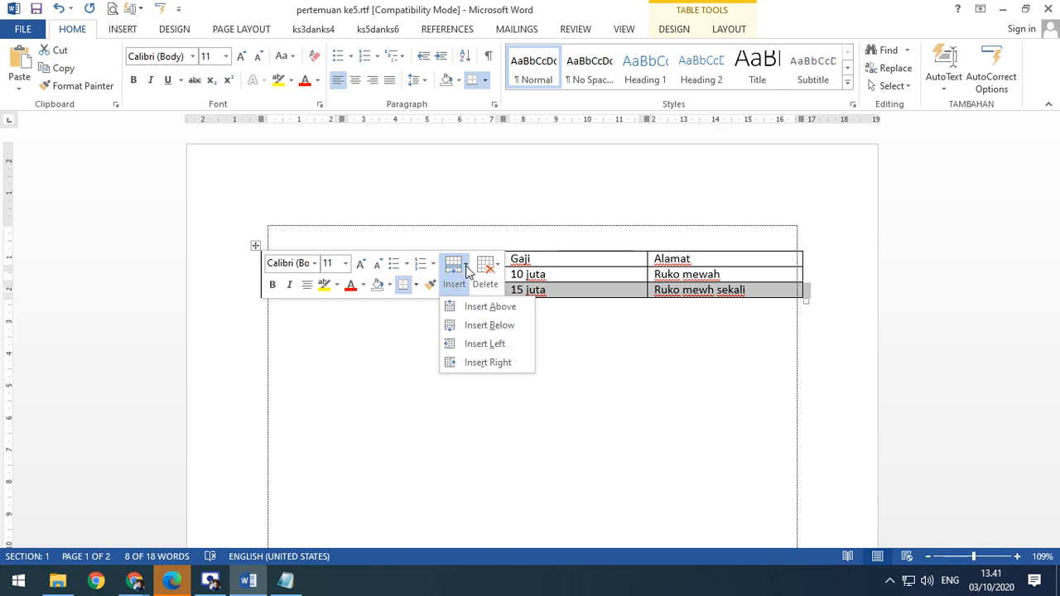
pyautogui.click(608, 352)
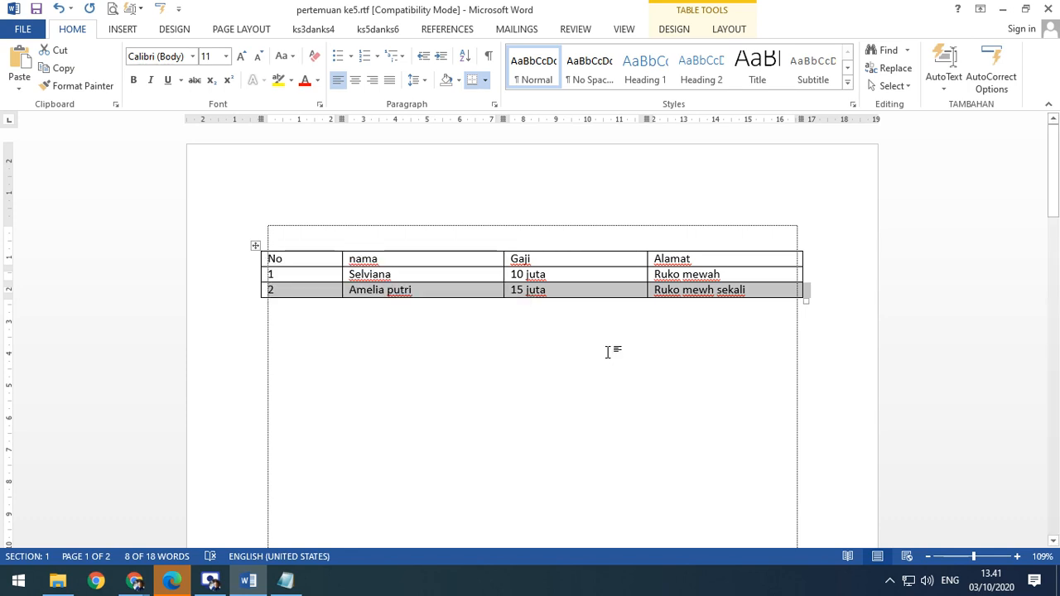
# Insert an empty row below the row numbered 1.
pyautogui.click(239, 280)
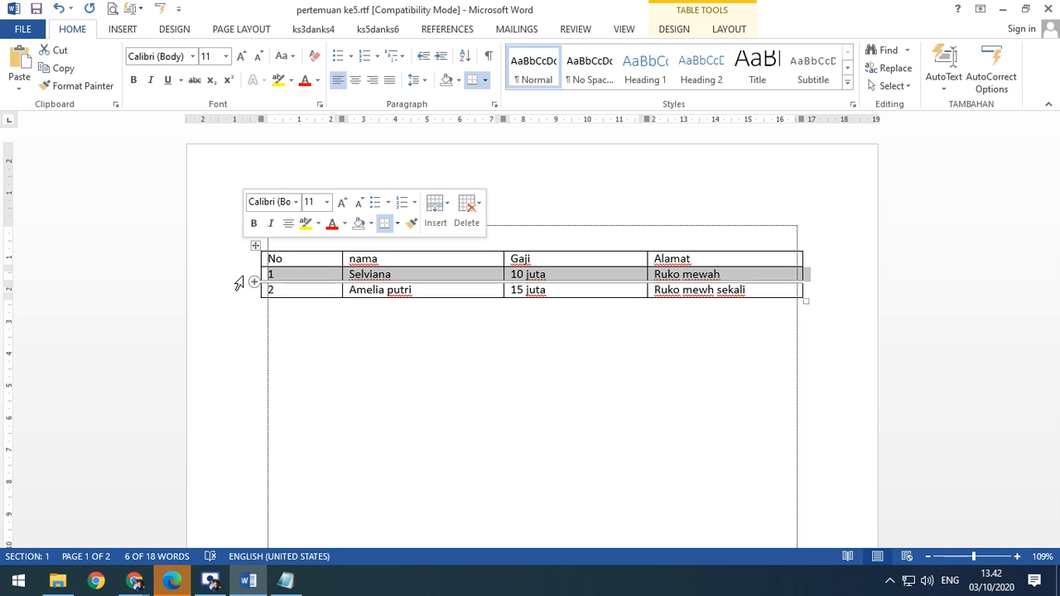
pyautogui.click(239, 295)
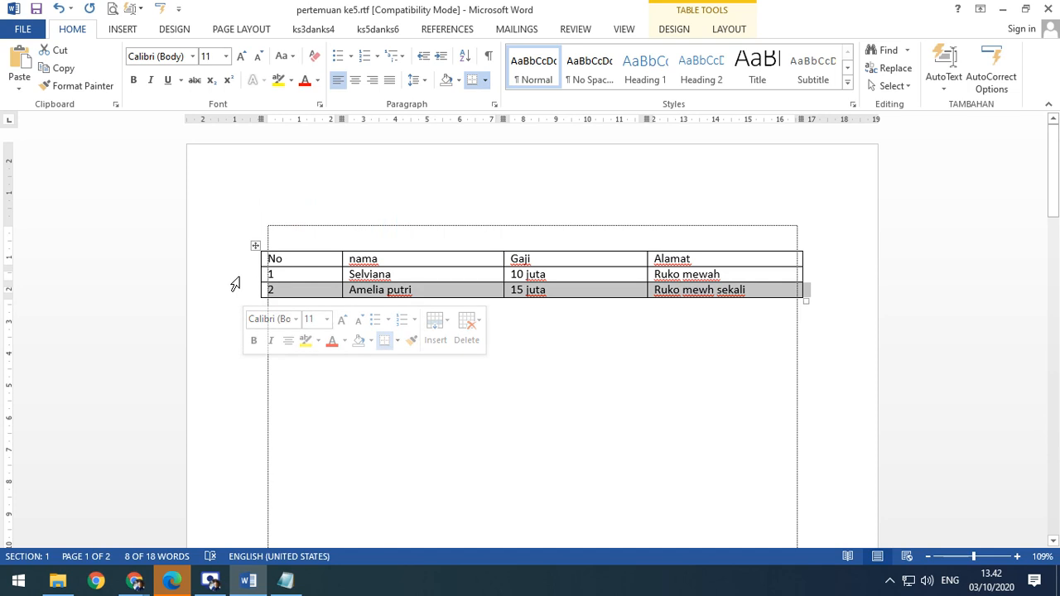
pyautogui.click(237, 279)
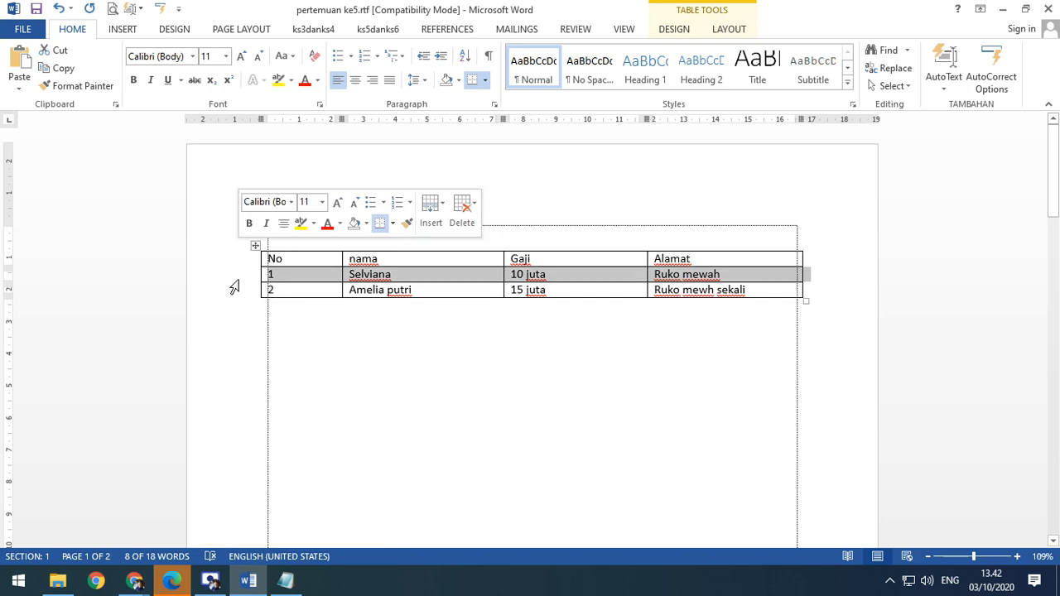
pyautogui.rightClick(285, 276)
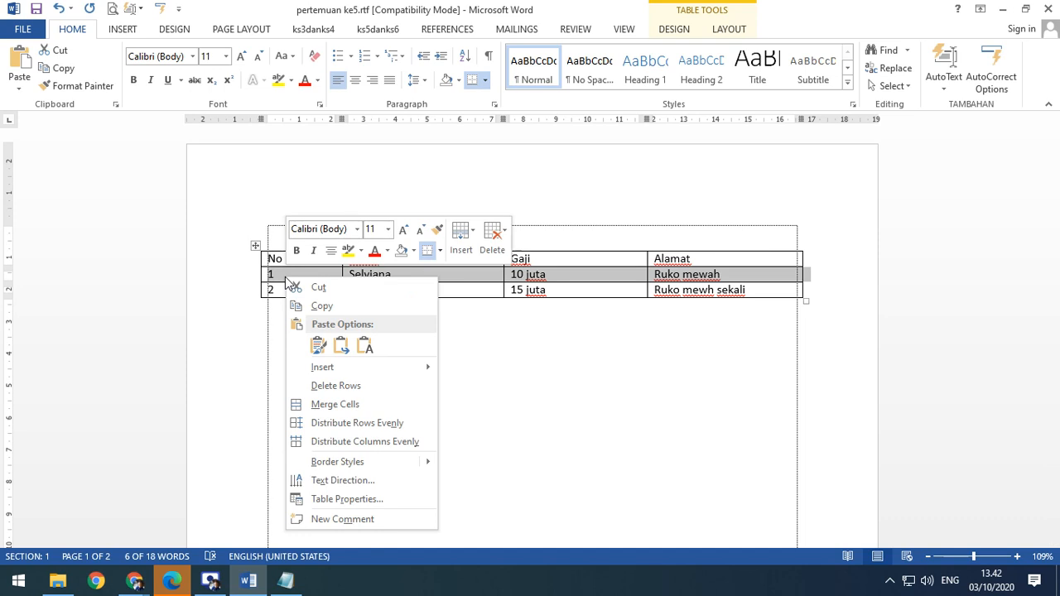
pyautogui.moveTo(349, 370)
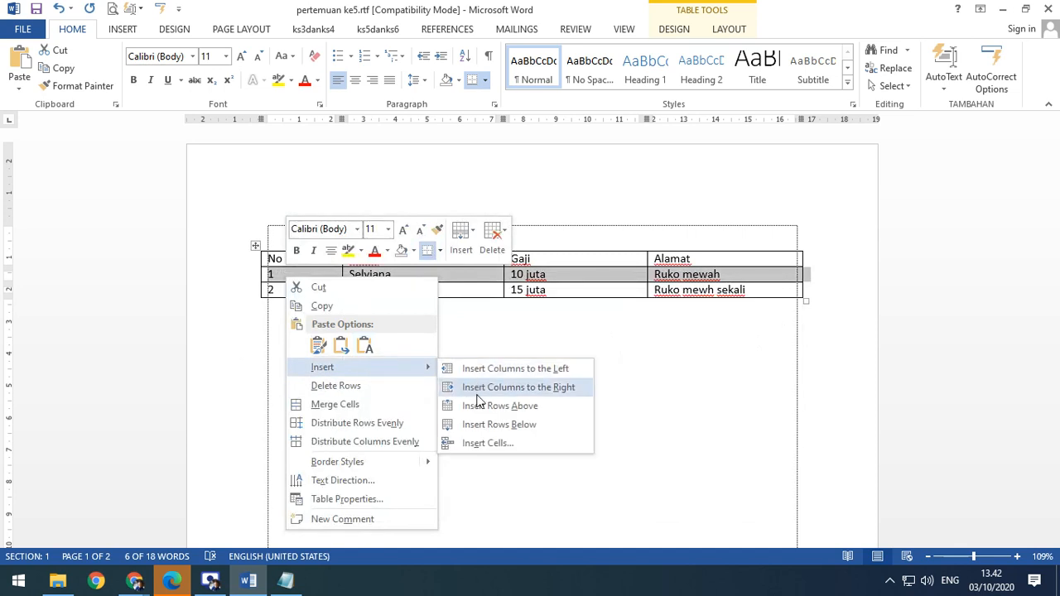
pyautogui.click(480, 424)
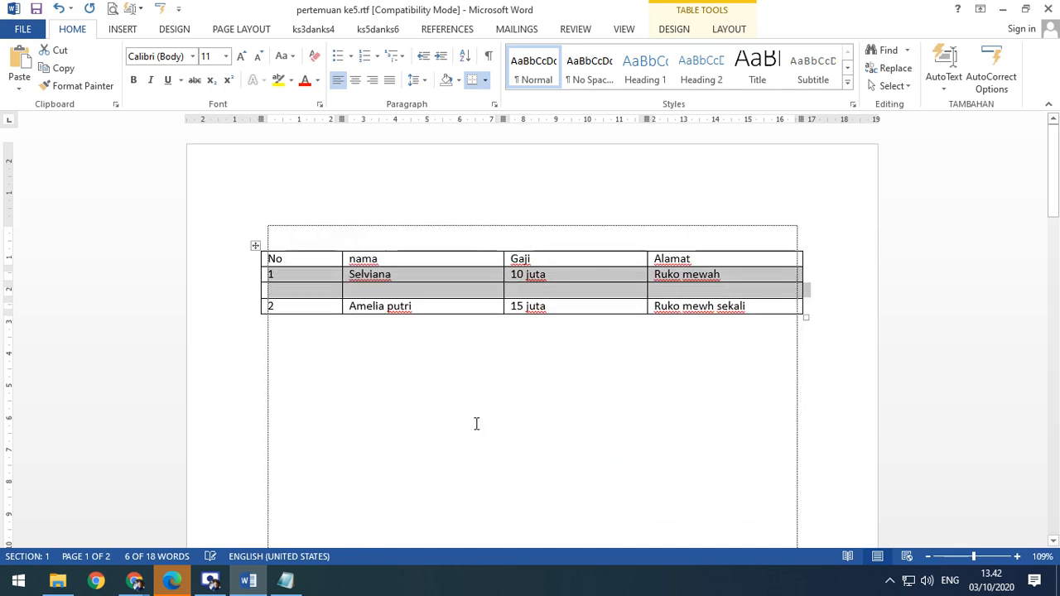
pyautogui.click(512, 418)
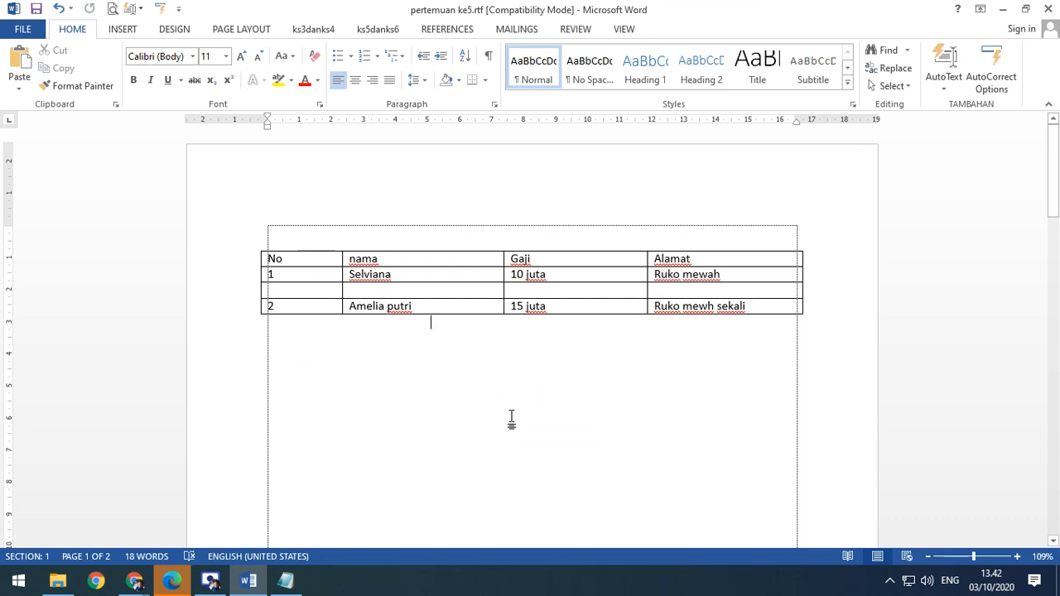
# Fill the inserted row with number 2, the person's name, "25 juta" as Gaji and "Ruko mahal" as Alamat.
pyautogui.click(278, 290)
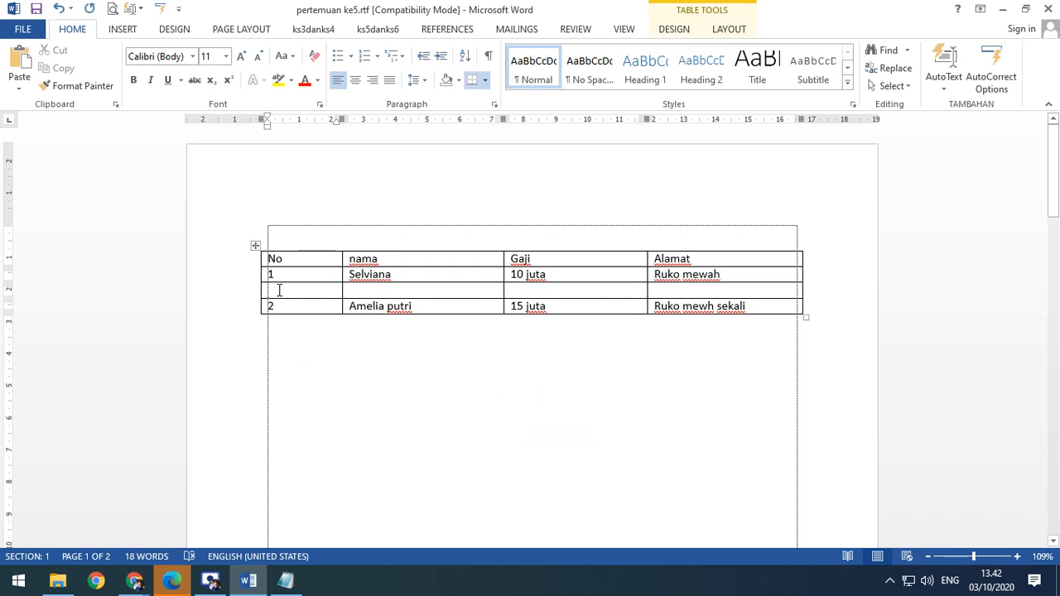
pyautogui.write('2')
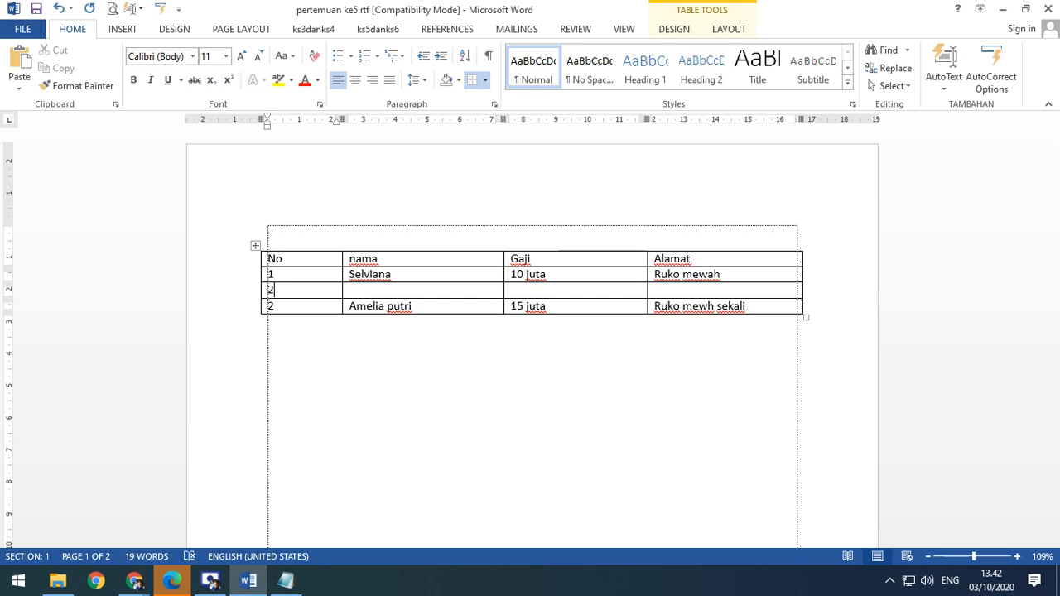
pyautogui.click(376, 290)
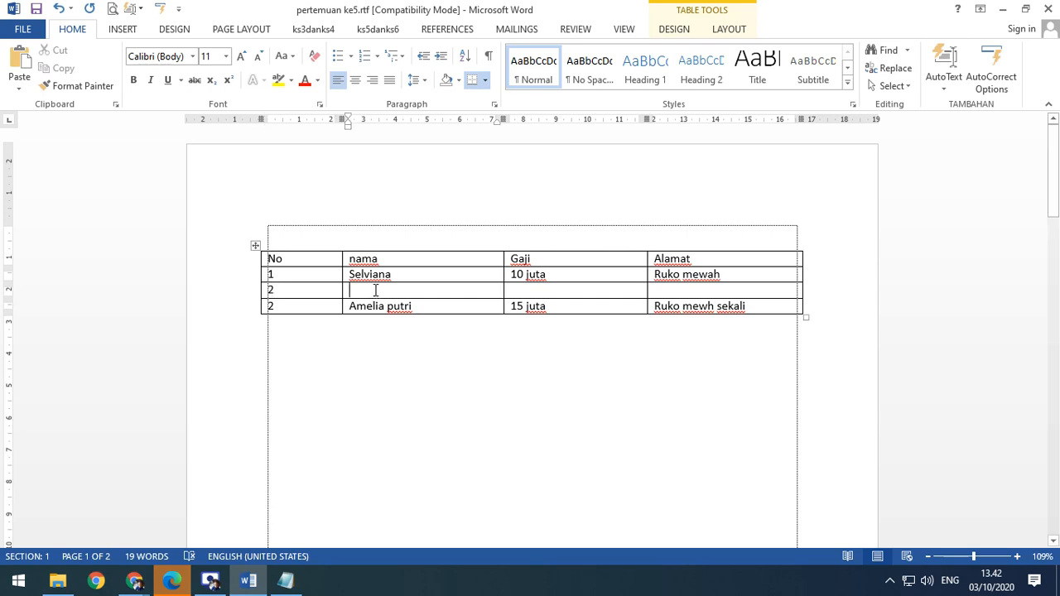
pyautogui.write('sinta')
pyautogui.press('Tab')
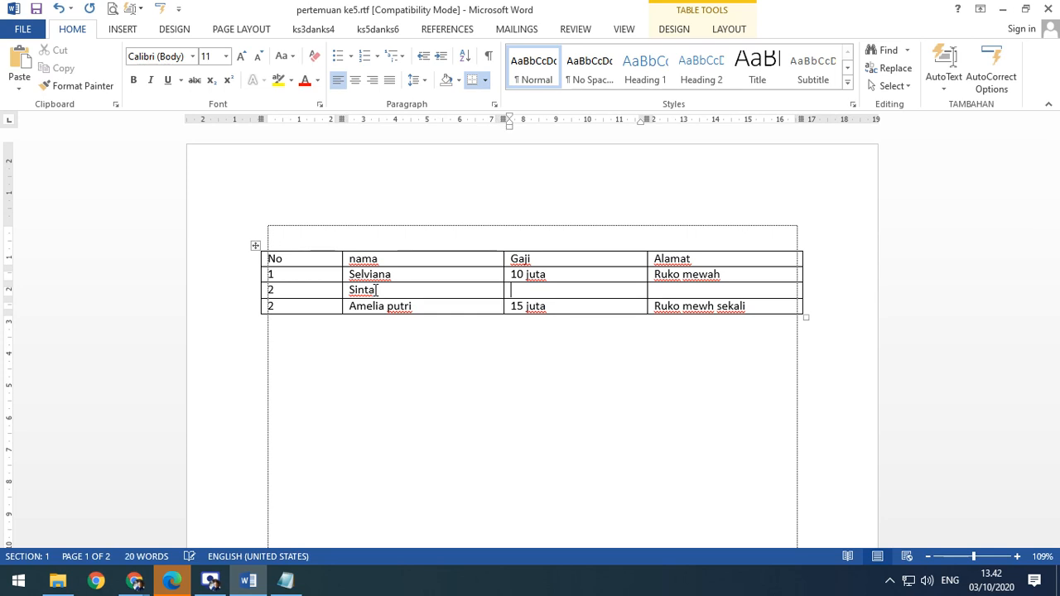
pyautogui.write('25 juta')
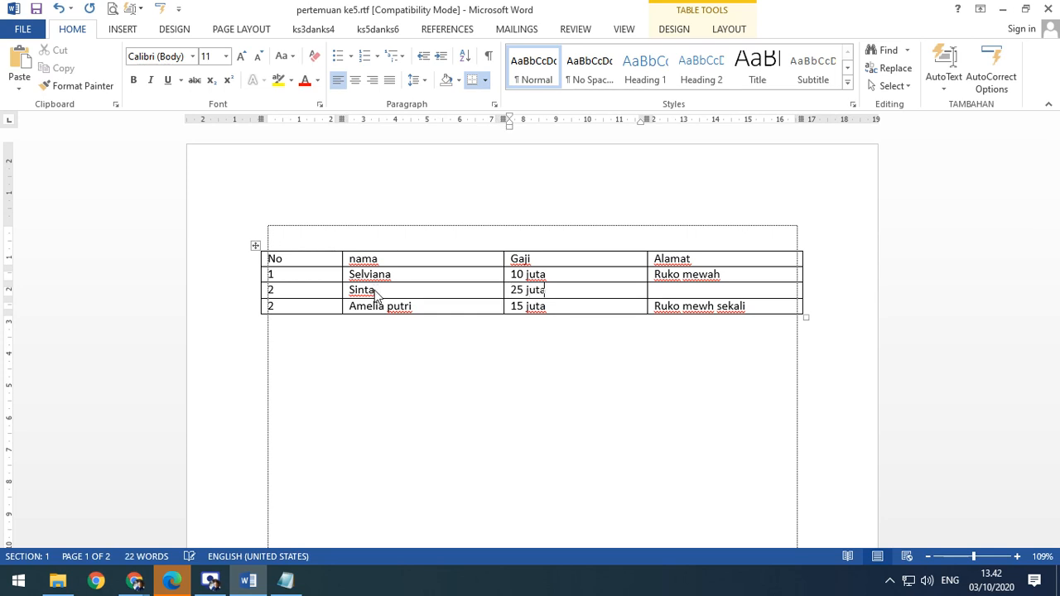
pyautogui.press('Tab')
pyautogui.write('ruk')
pyautogui.write('o mahal')
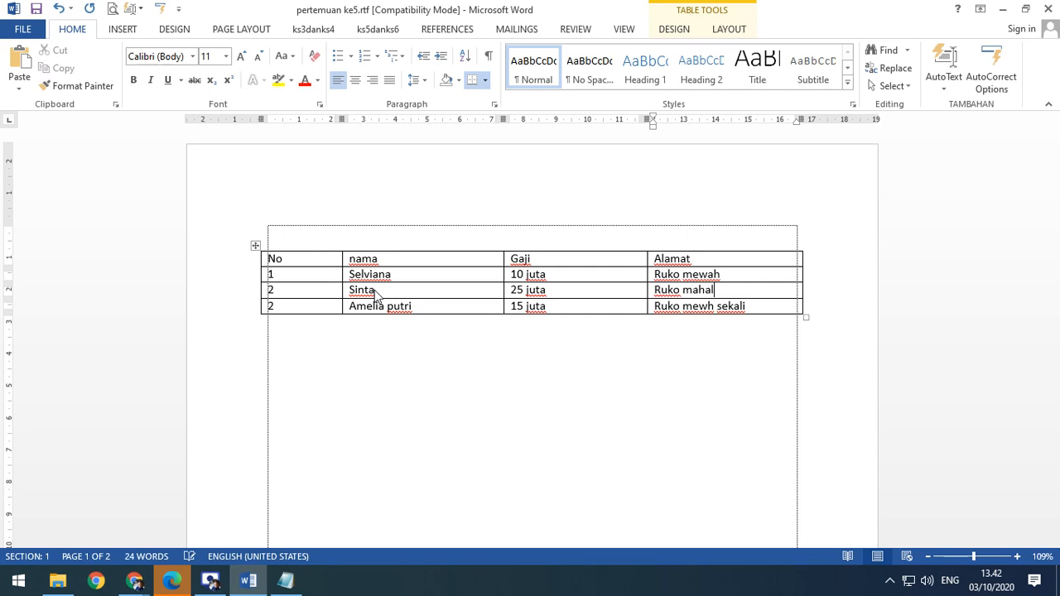
pyautogui.click(560, 365)
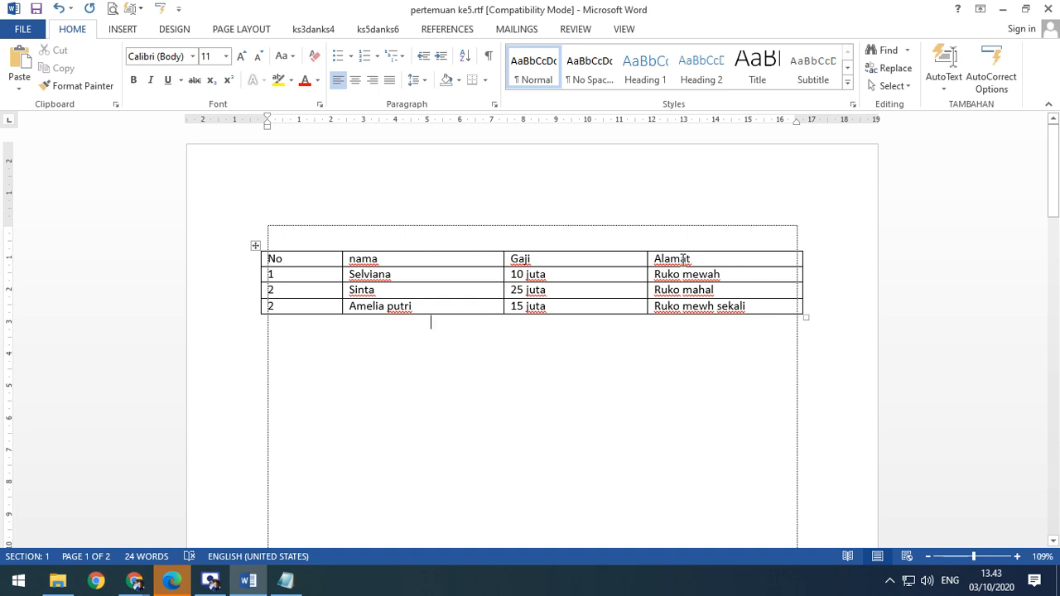
pyautogui.click(232, 266)
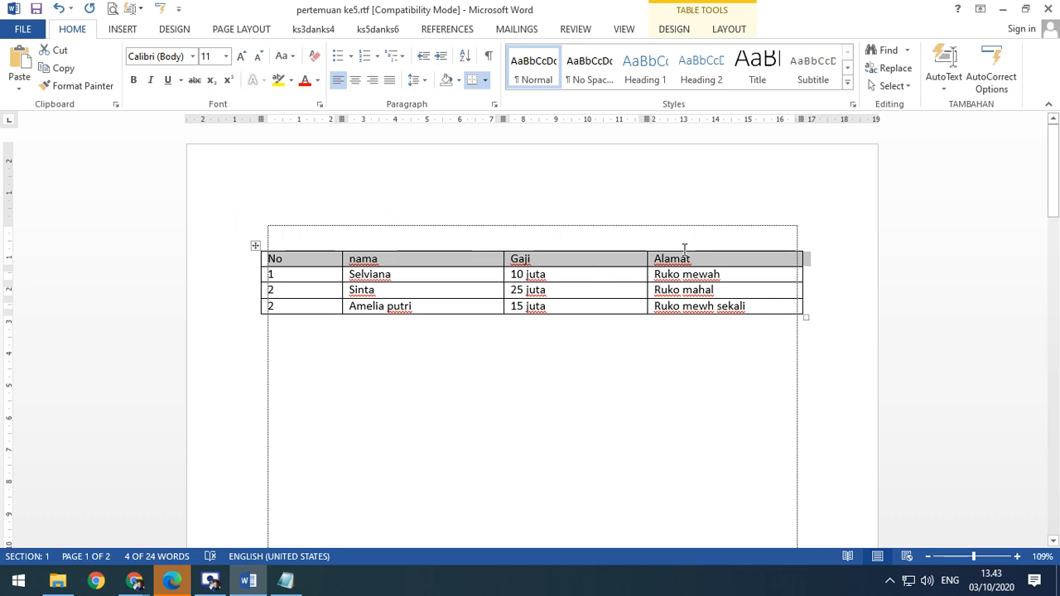
pyautogui.scroll(-5, 551, 446)
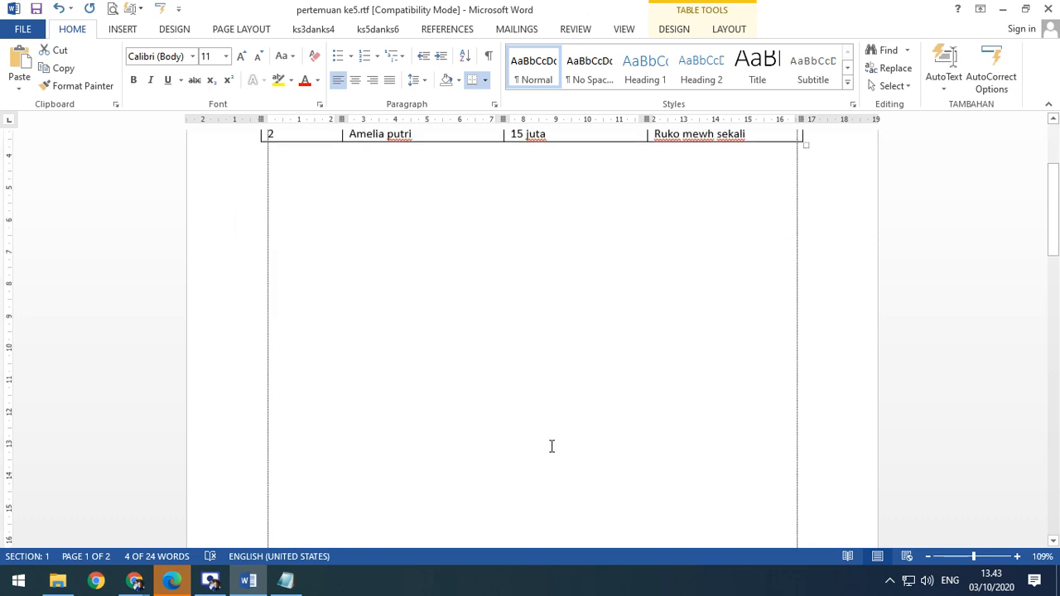
pyautogui.scroll(-3, 552, 447)
pyautogui.scroll(10, 551, 446)
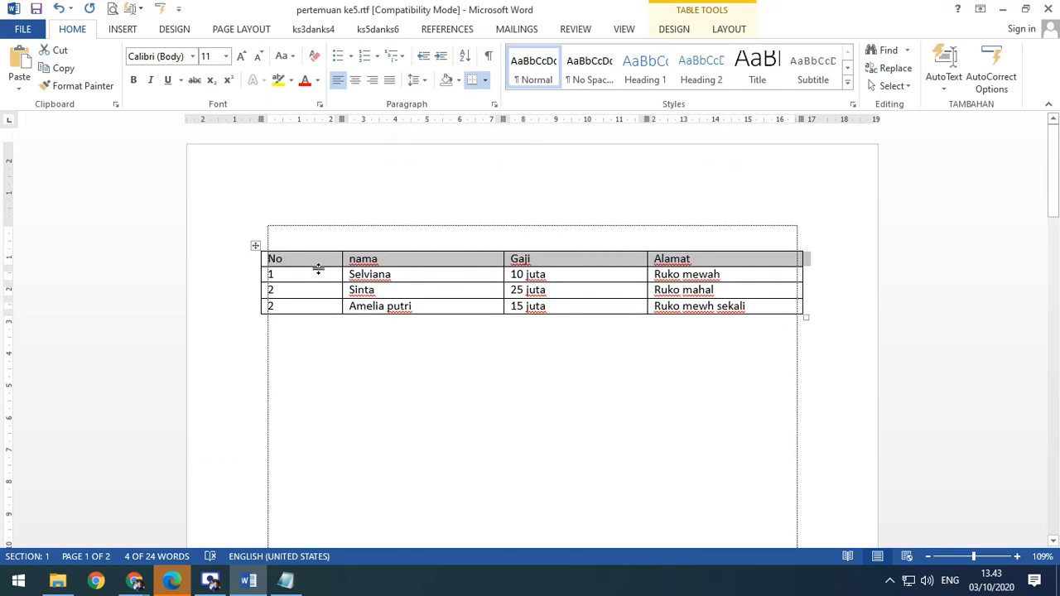
pyautogui.click(292, 275)
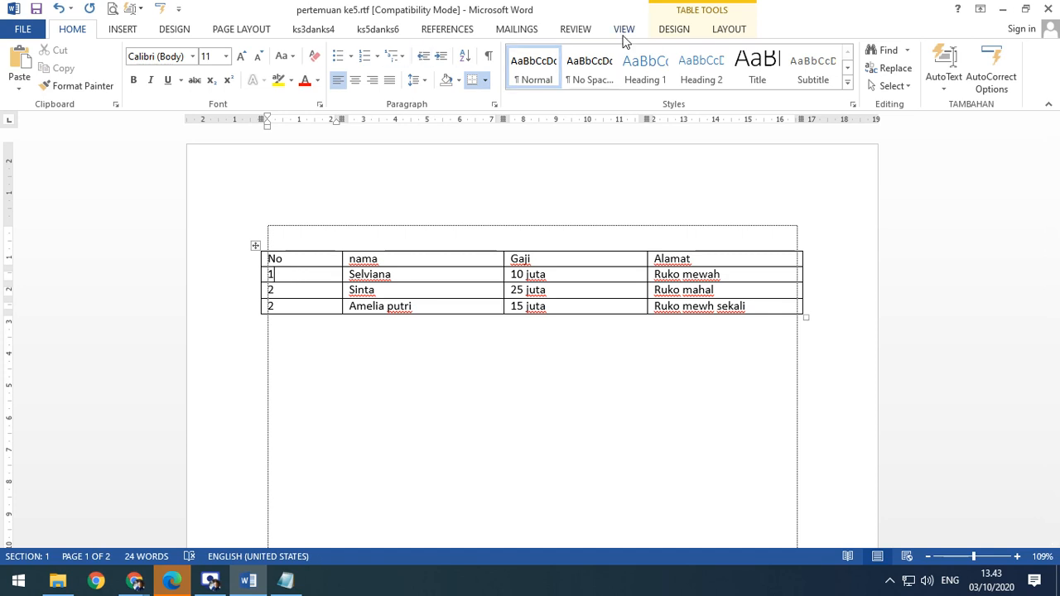
pyautogui.click(668, 31)
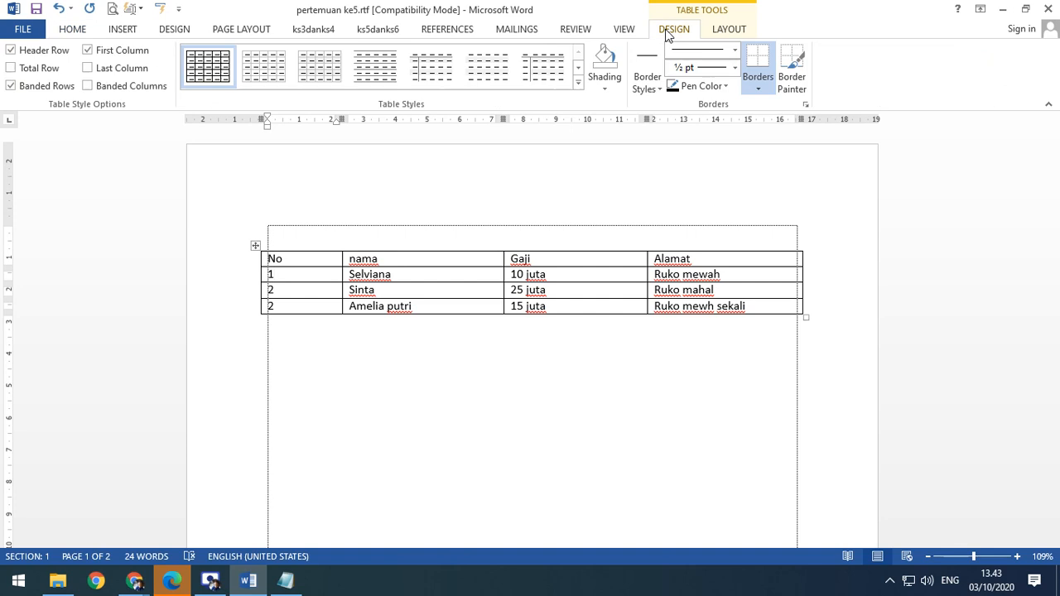
pyautogui.click(723, 30)
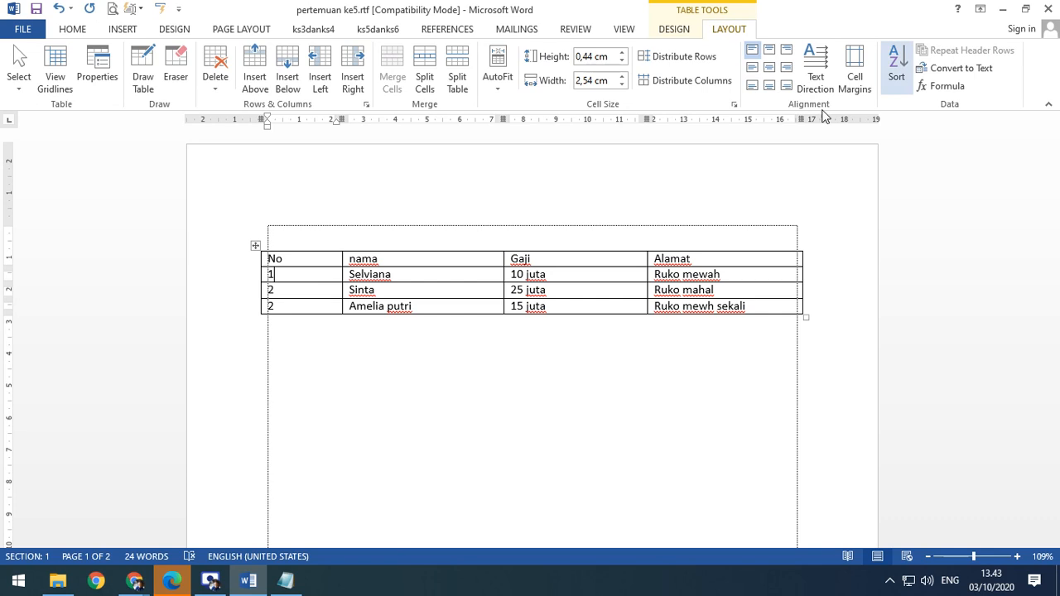
pyautogui.click(286, 262)
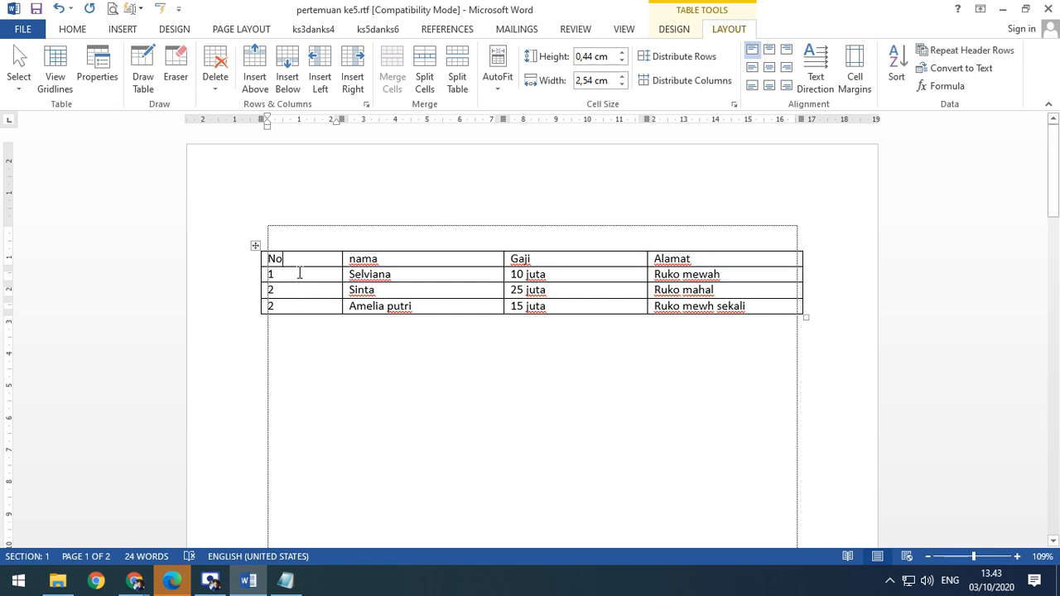
pyautogui.click(300, 272)
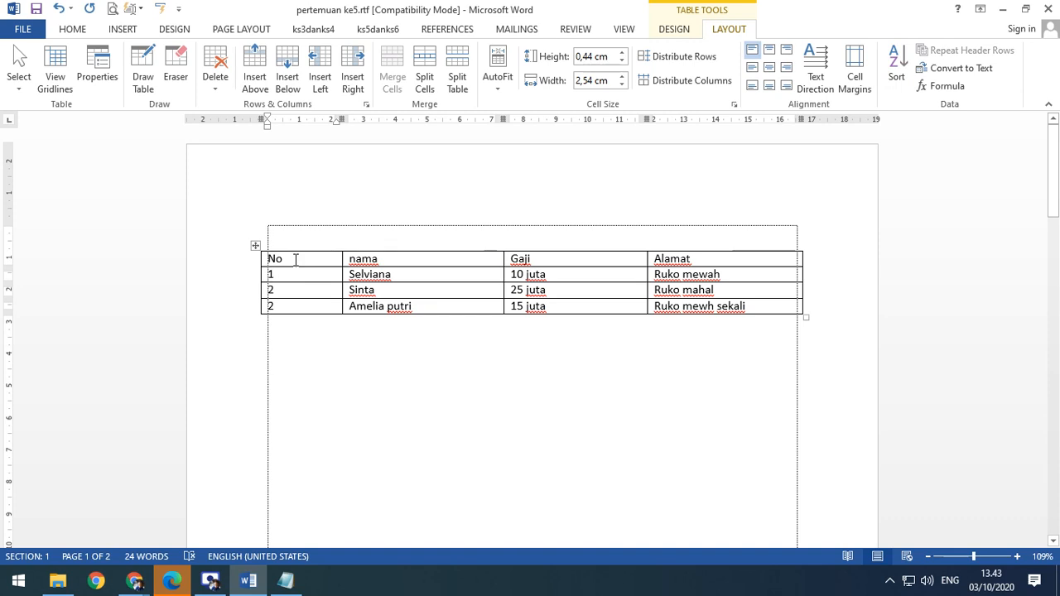
# Extend the table with empty rows until it runs onto the second page.
pyautogui.click(295, 259)
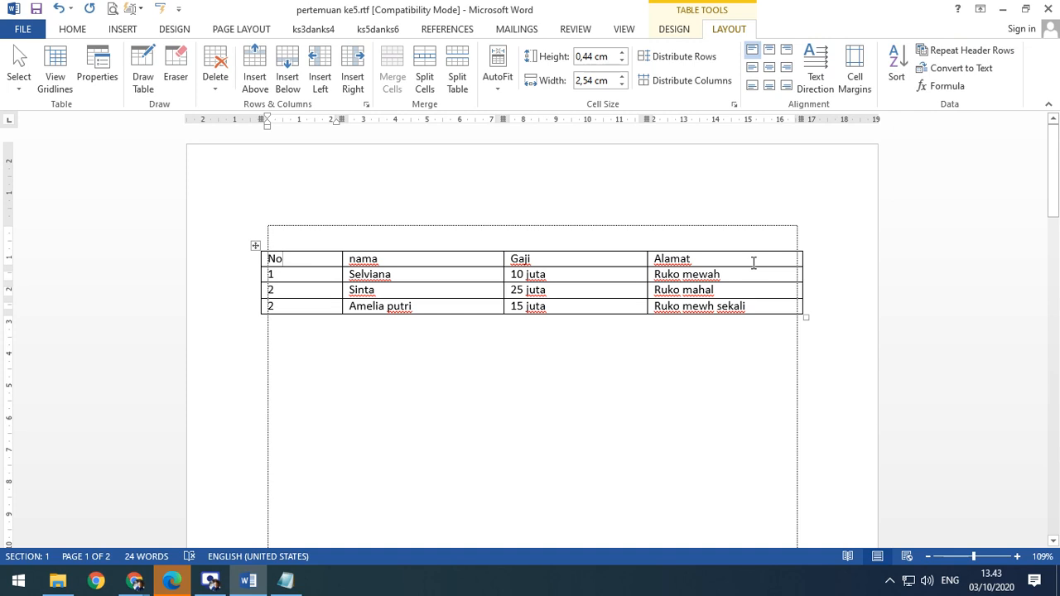
pyautogui.press('Tab')
pyautogui.press('Tab')
pyautogui.press('Tab')
pyautogui.press('Tab')
pyautogui.press('Tab')
pyautogui.press('Tab')
pyautogui.press('Tab')
pyautogui.press('Tab')
pyautogui.press('Tab')
pyautogui.press('Tab')
pyautogui.press('Tab')
pyautogui.press('Tab')
pyautogui.press('Tab')
pyautogui.press('Tab')
pyautogui.press('Tab')
pyautogui.press('Tab')
pyautogui.press('Tab')
pyautogui.press('Tab')
pyautogui.press('Tab')
pyautogui.press('Tab')
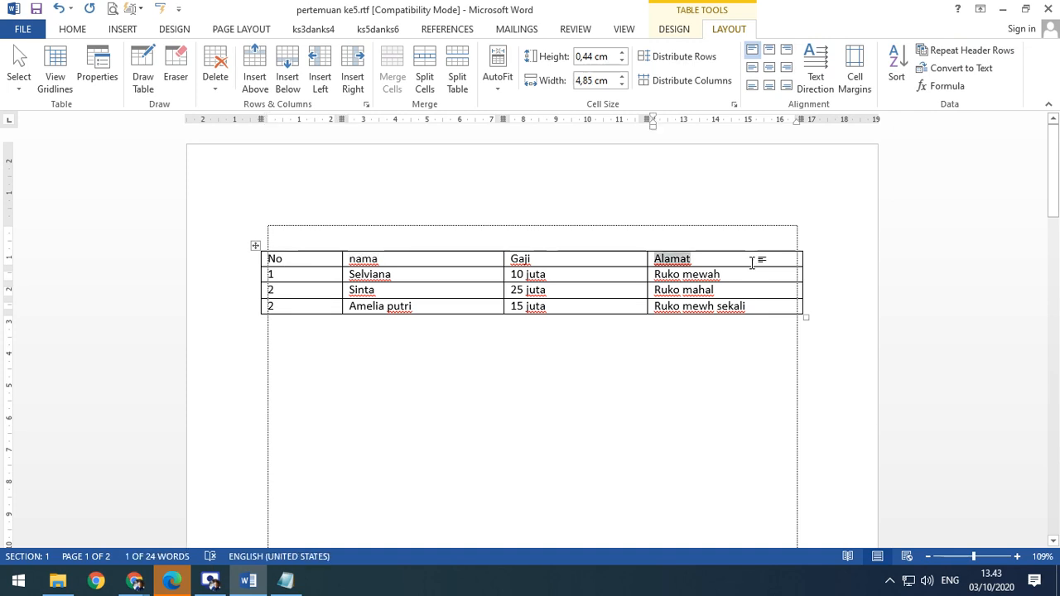
pyautogui.press('Tab')
pyautogui.press('Tab')
pyautogui.press('Tab')
pyautogui.press('Tab')
pyautogui.press('Tab')
pyautogui.press('Tab')
pyautogui.press('Tab')
pyautogui.press('Tab')
pyautogui.press('Tab')
pyautogui.press('Tab')
pyautogui.press('Tab')
pyautogui.press('Tab')
pyautogui.press('Tab')
pyautogui.press('Tab')
pyautogui.press('Tab')
pyautogui.press('Tab')
pyautogui.press('Tab')
pyautogui.press('Tab')
pyautogui.press('Tab')
pyautogui.press('Tab')
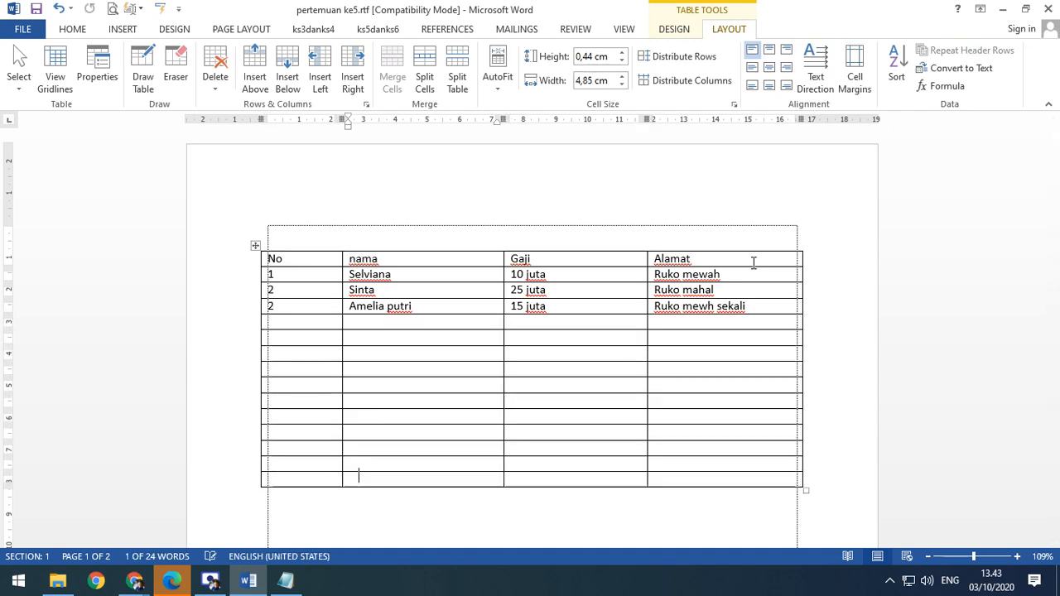
pyautogui.press('Tab')
pyautogui.press('Tab')
pyautogui.press('Tab')
pyautogui.press('Tab')
pyautogui.press('Tab')
pyautogui.press('Tab')
pyautogui.press('Tab')
pyautogui.press('Tab')
pyautogui.press('Tab')
pyautogui.press('Tab')
pyautogui.press('Tab')
pyautogui.press('Tab')
pyautogui.press('Tab')
pyautogui.press('Tab')
pyautogui.press('Tab')
pyautogui.press('Tab')
pyautogui.press('Tab')
pyautogui.press('Tab')
pyautogui.press('Tab')
pyautogui.press('Tab')
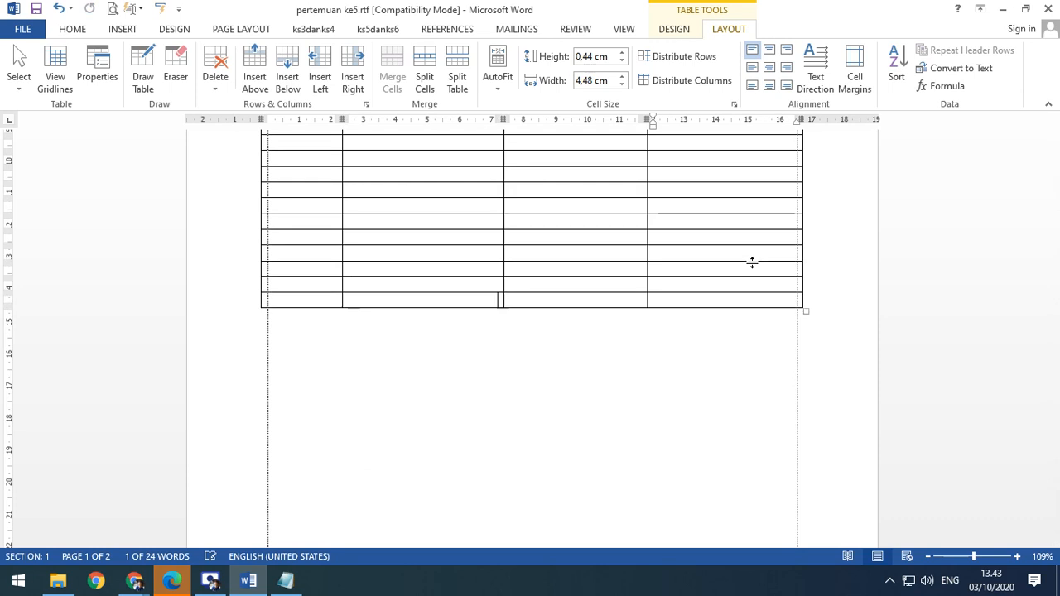
pyautogui.press('Tab')
pyautogui.press('Tab')
pyautogui.press('Tab')
pyautogui.press('Tab')
pyautogui.press('Tab')
pyautogui.press('Tab')
pyautogui.press('Tab')
pyautogui.press('Tab')
pyautogui.press('Tab')
pyautogui.press('Tab')
pyautogui.press('Tab')
pyautogui.press('Tab')
pyautogui.press('Tab')
pyautogui.press('Tab')
pyautogui.press('Tab')
pyautogui.press('Tab')
pyautogui.press('Tab')
pyautogui.press('Tab')
pyautogui.press('Tab')
pyautogui.press('Tab')
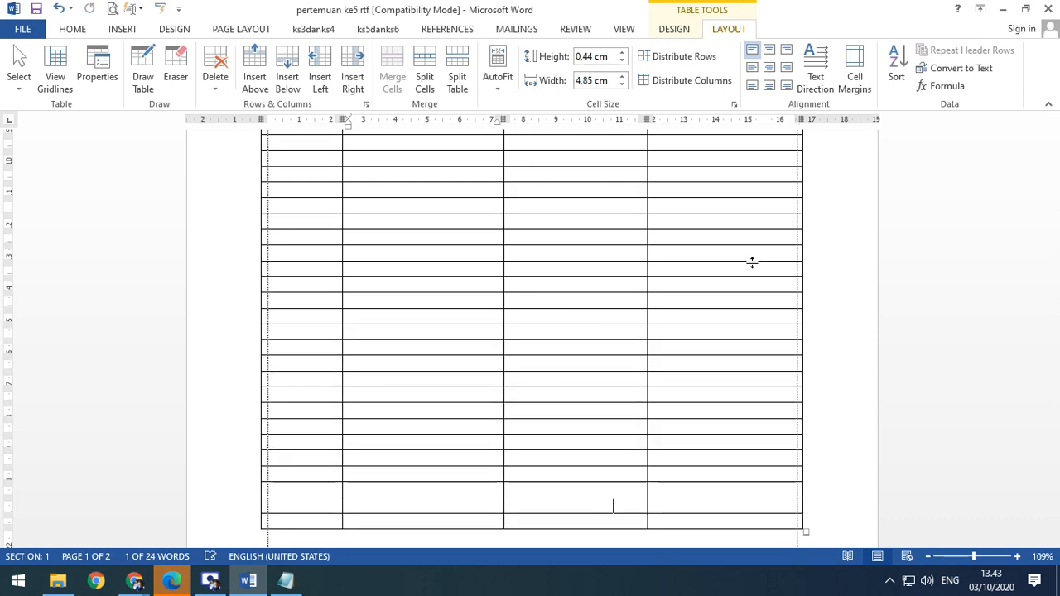
pyautogui.press('Tab')
pyautogui.press('Tab')
pyautogui.press('Tab')
pyautogui.press('Tab')
pyautogui.press('Tab')
pyautogui.press('Tab')
pyautogui.press('Tab')
pyautogui.press('Tab')
pyautogui.press('Tab')
pyautogui.press('Tab')
pyautogui.press('Tab')
pyautogui.press('Tab')
pyautogui.press('Tab')
pyautogui.press('Tab')
pyautogui.press('Tab')
pyautogui.press('Tab')
pyautogui.press('Tab')
pyautogui.press('Tab')
pyautogui.press('Tab')
pyautogui.press('Tab')
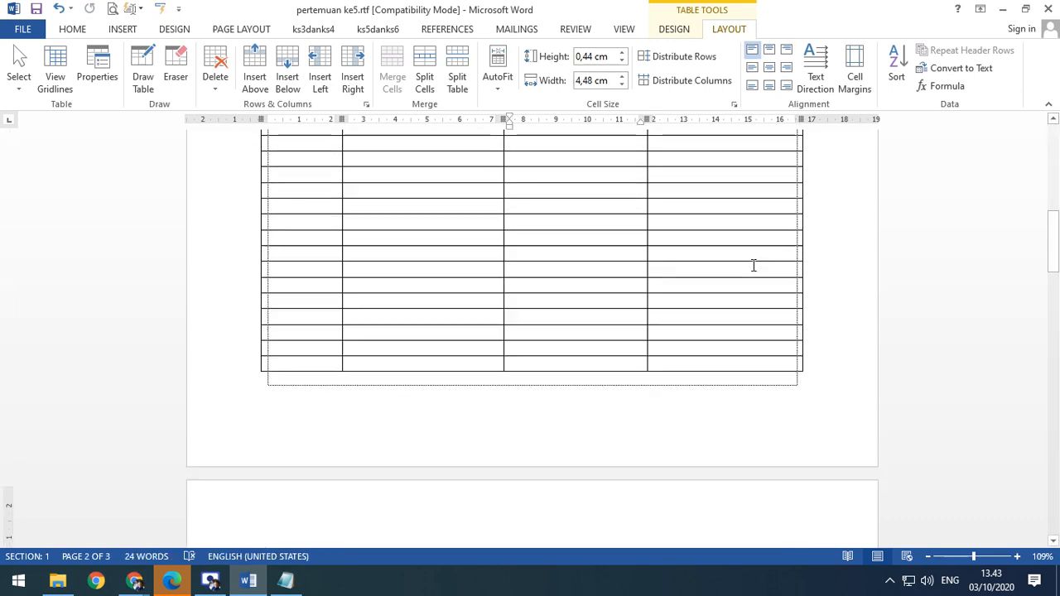
# Apply Repeat Header Rows to the table's first row and check the heading on the second page.
pyautogui.scroll(2, 752, 265)
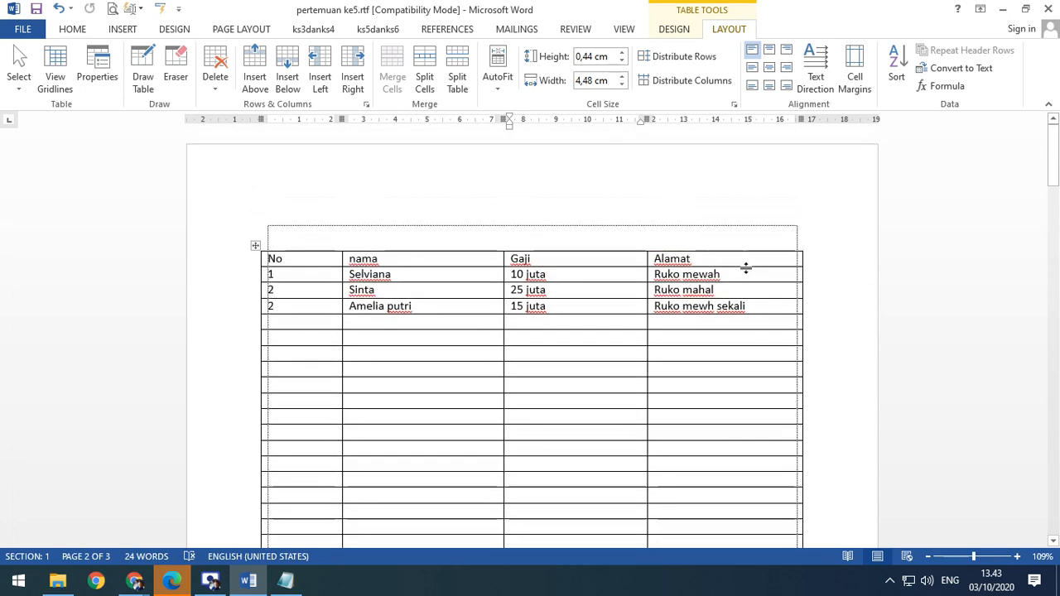
pyautogui.click(297, 259)
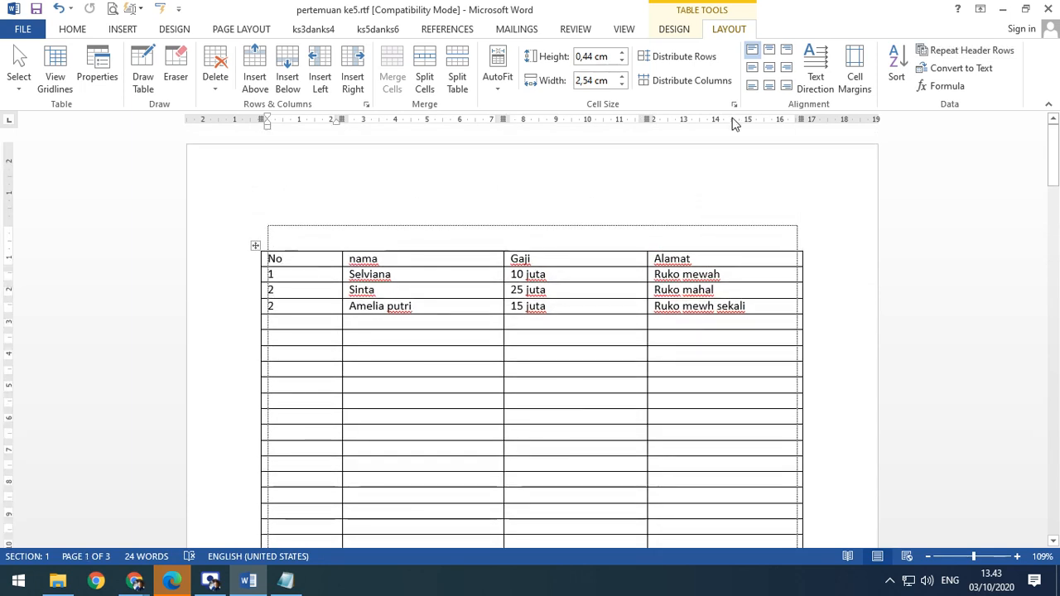
pyautogui.click(936, 53)
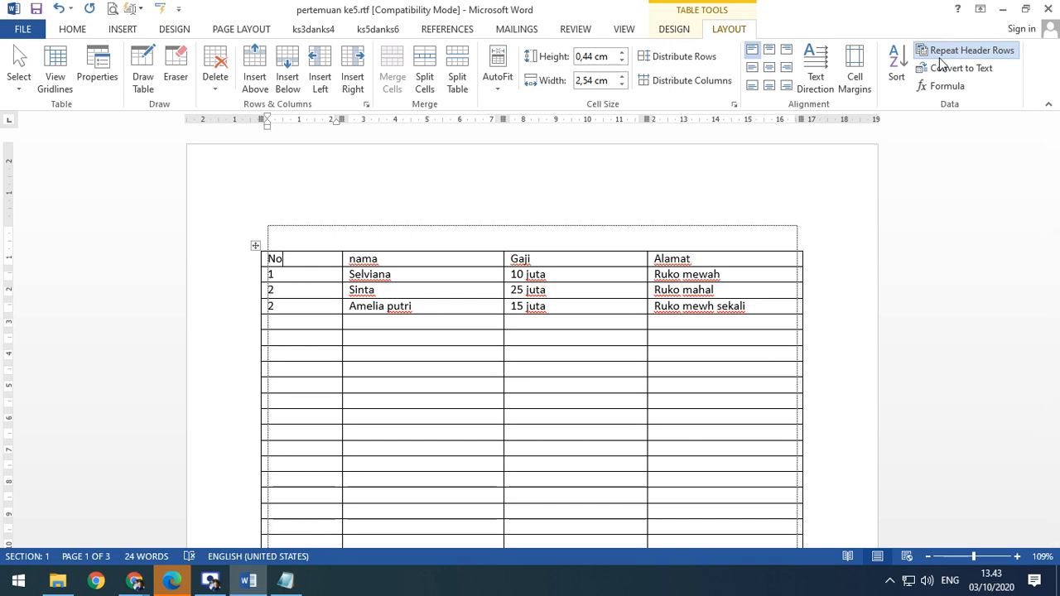
pyautogui.scroll(-2, 649, 309)
pyautogui.scroll(-15, 649, 309)
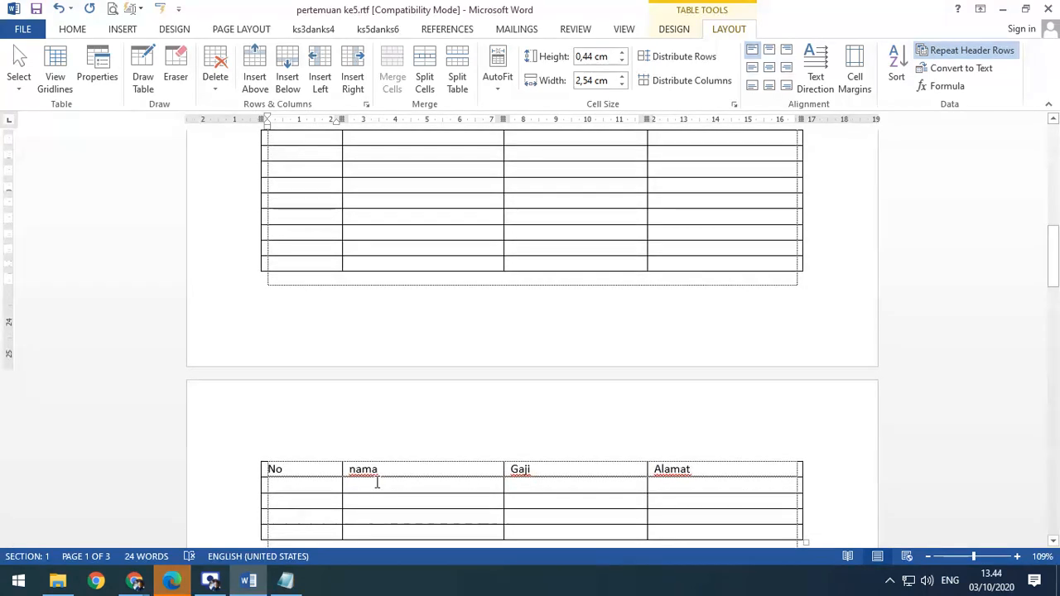
pyautogui.scroll(15, 377, 483)
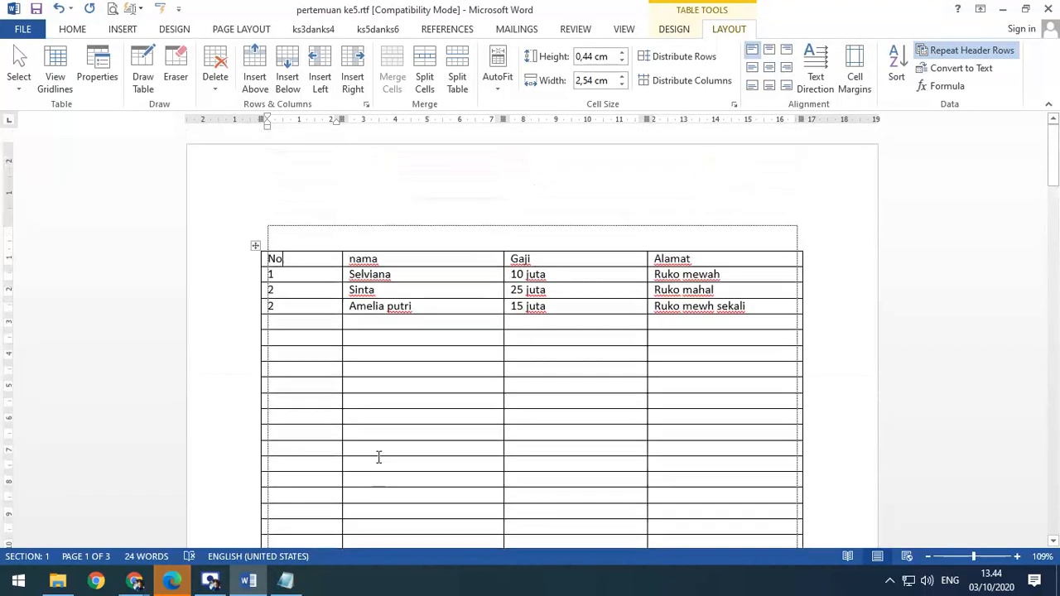
# Turn off Repeat Header Rows and compare the option's availability between the header row and the row numbered 1.
pyautogui.click(306, 276)
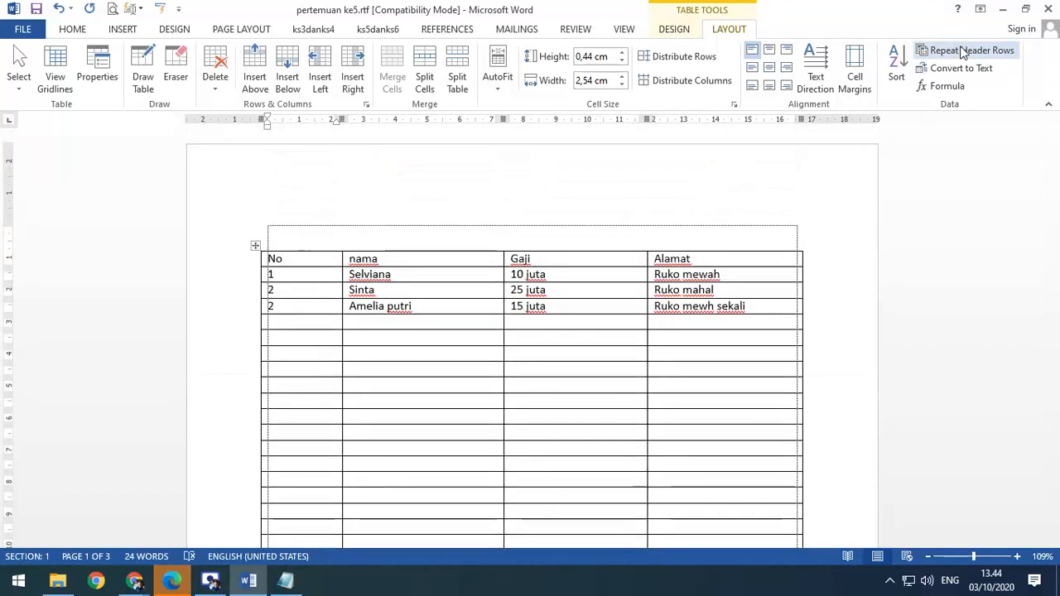
pyautogui.click(301, 259)
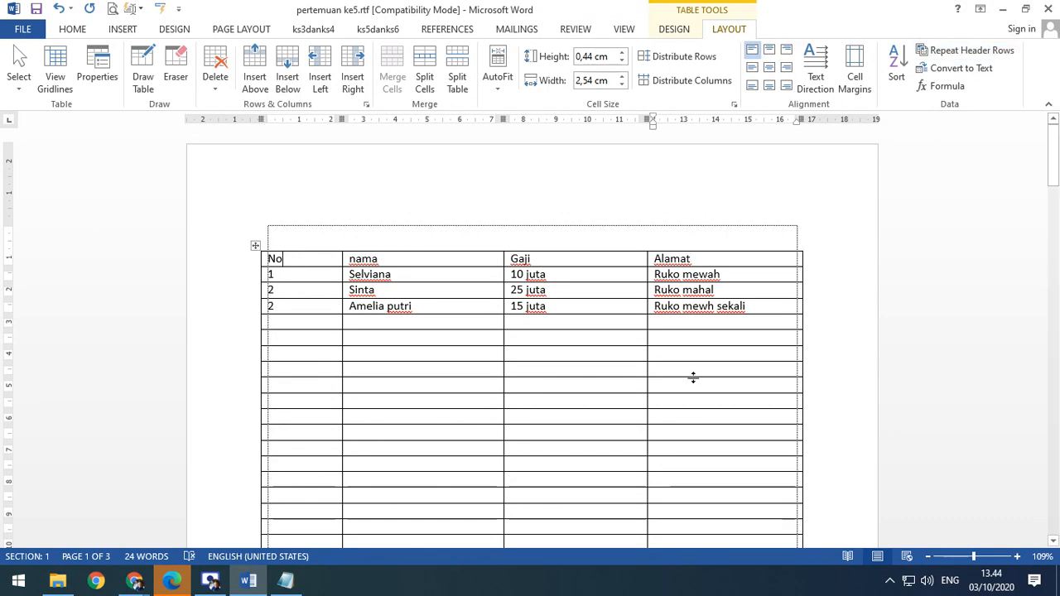
pyautogui.click(305, 276)
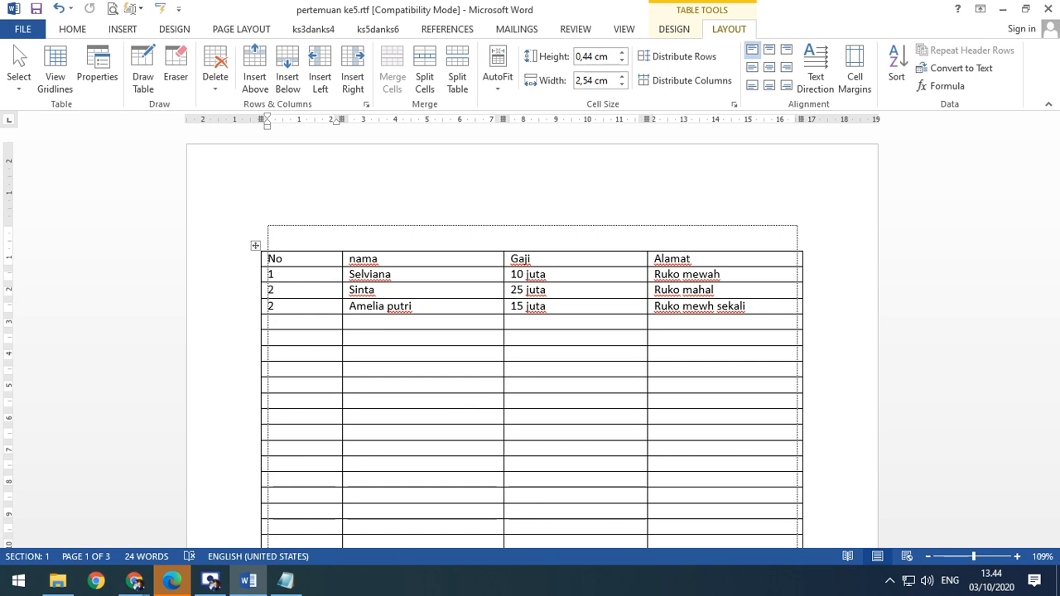
pyautogui.hotkey('alt', 'Tab')
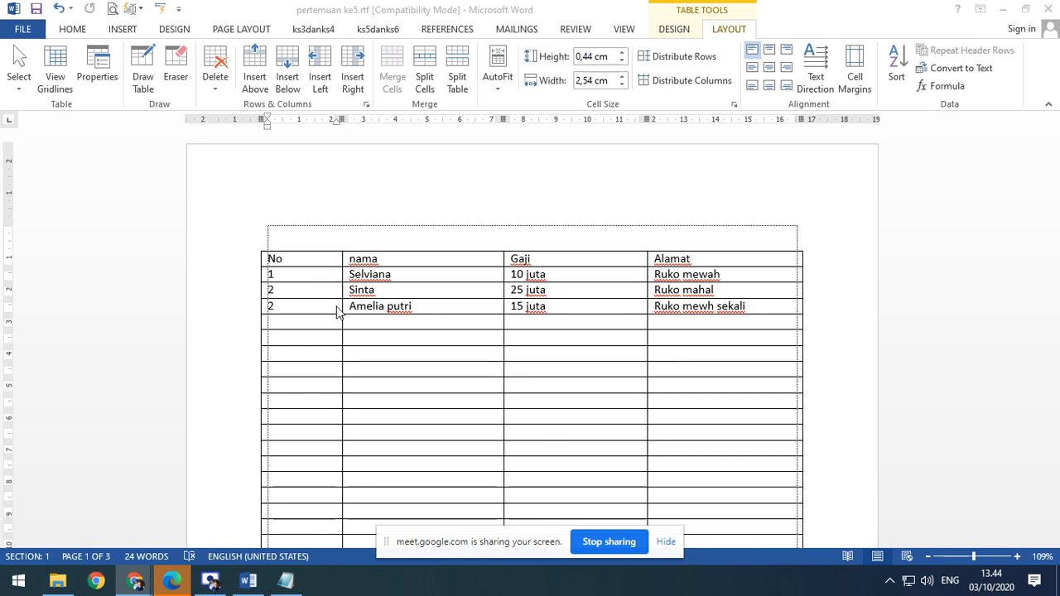
# Repeat the No, nama, Gaji and Alamat header row on every page and inspect where the table continues.
pyautogui.click(287, 260)
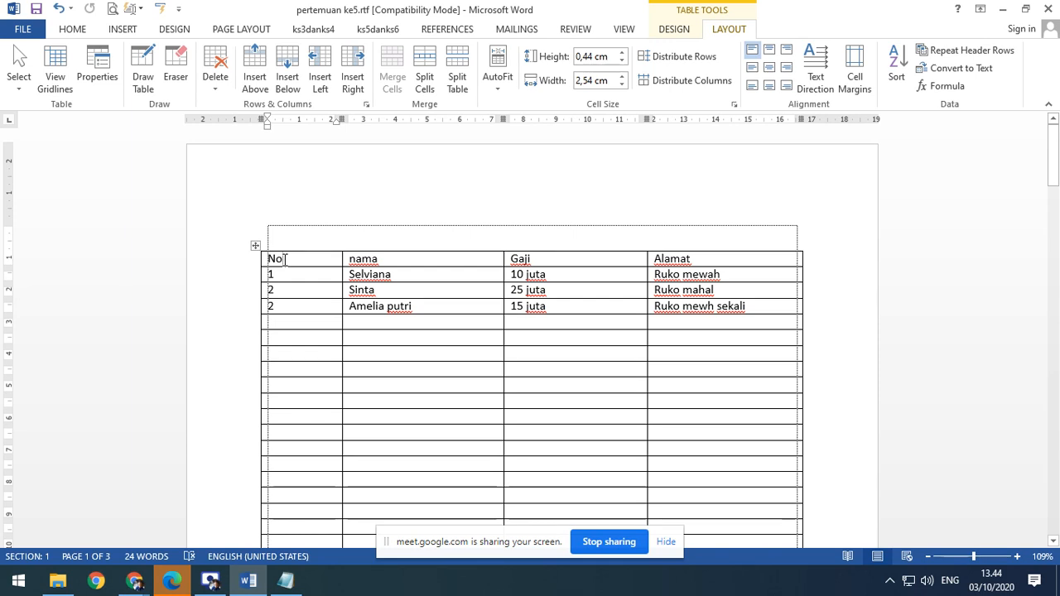
pyautogui.click(950, 55)
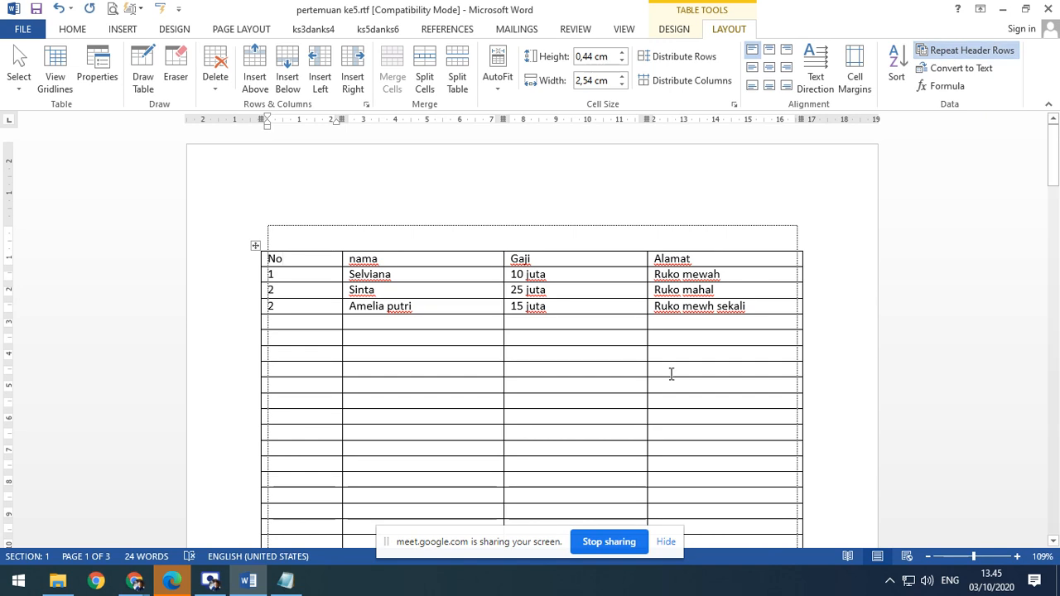
pyautogui.scroll(-9, 671, 373)
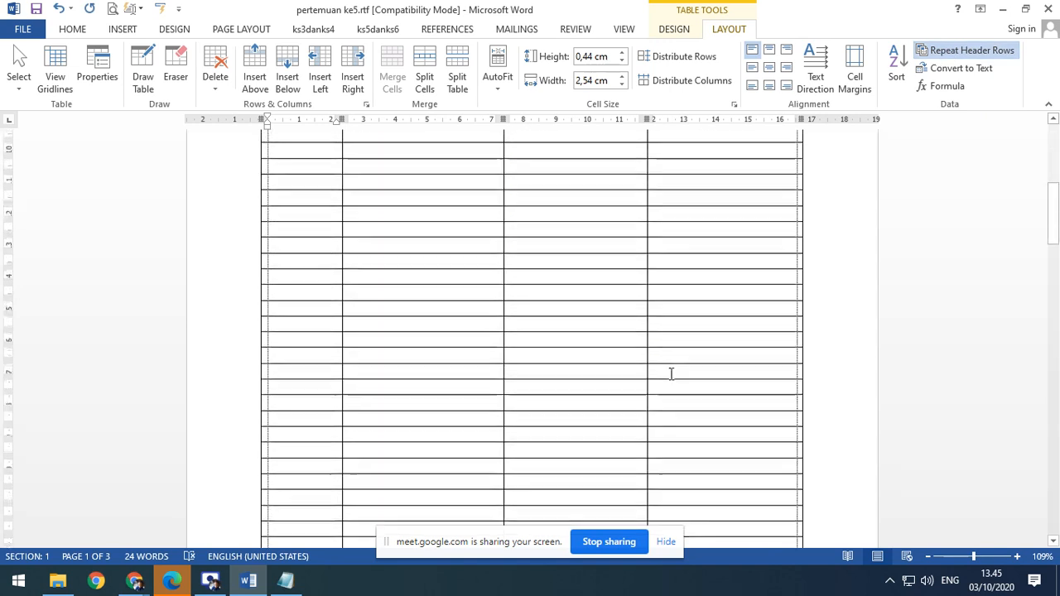
pyautogui.scroll(-8, 671, 374)
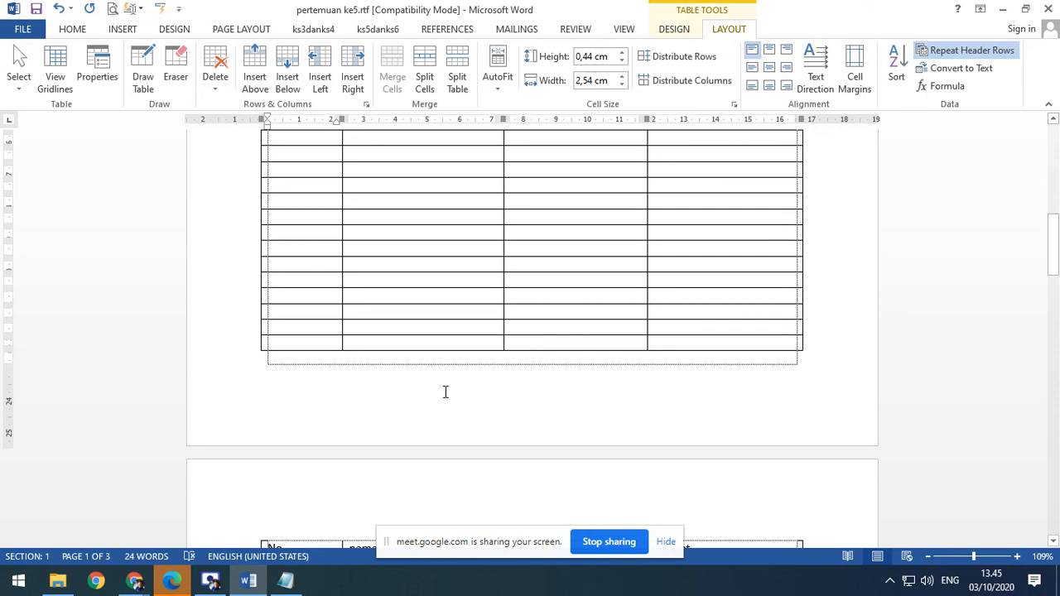
pyautogui.scroll(-3, 605, 348)
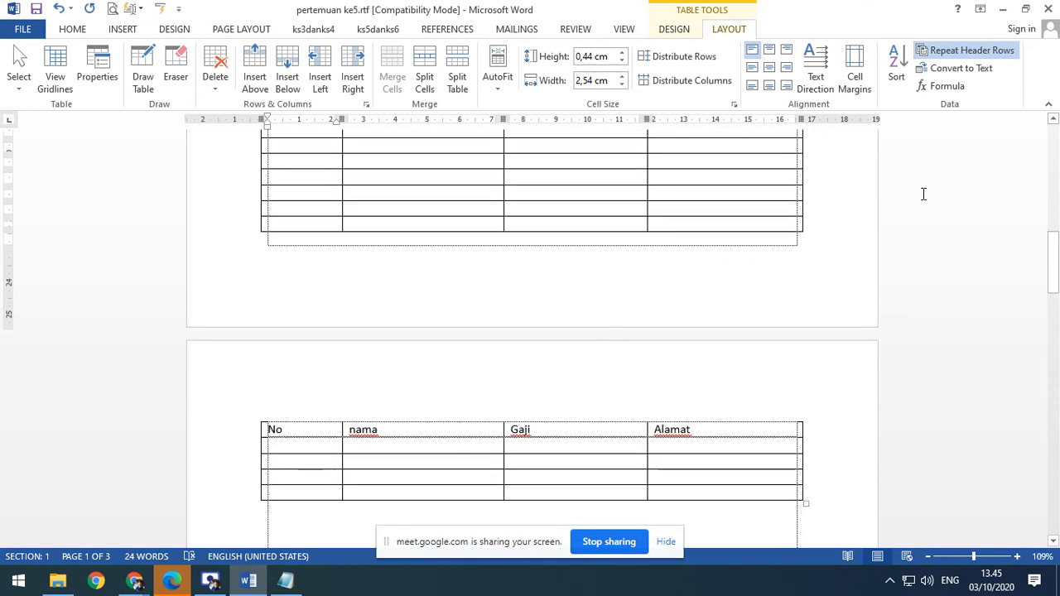
pyautogui.click(977, 55)
pyautogui.scroll(20, 591, 362)
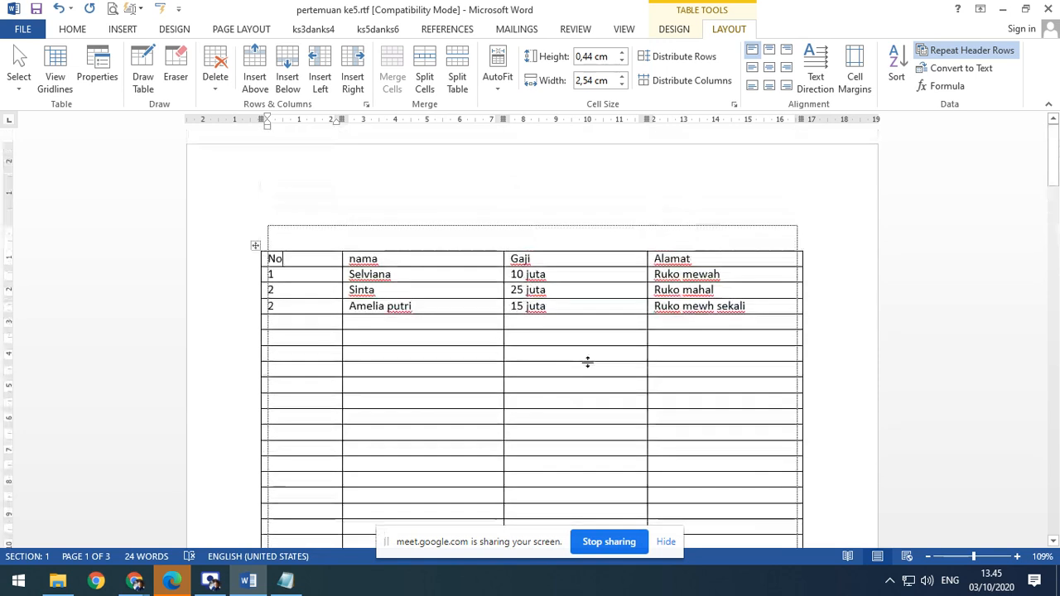
pyautogui.click(381, 260)
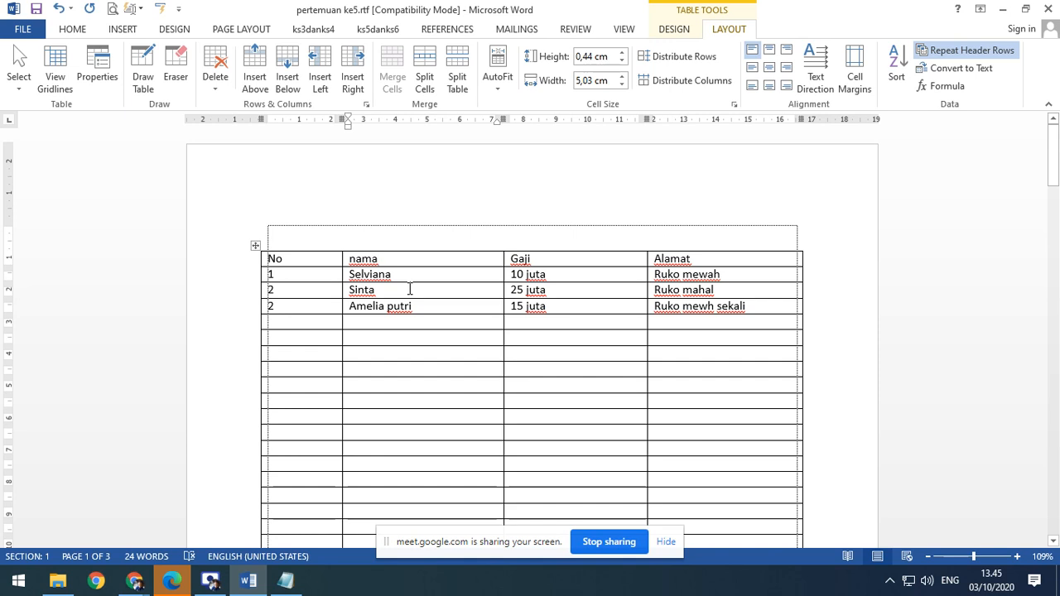
pyautogui.click(674, 29)
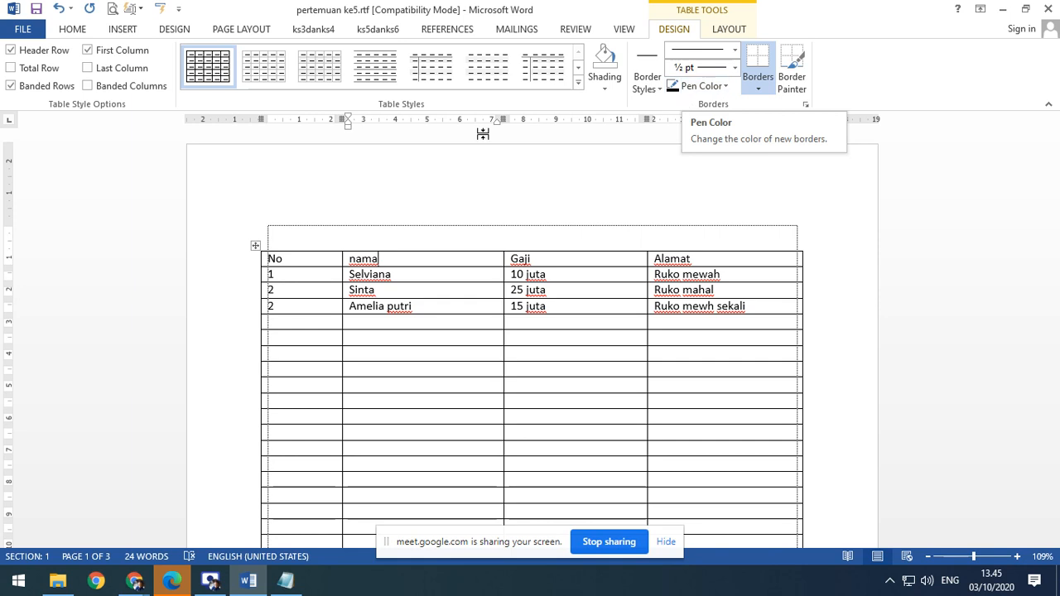
pyautogui.click(291, 259)
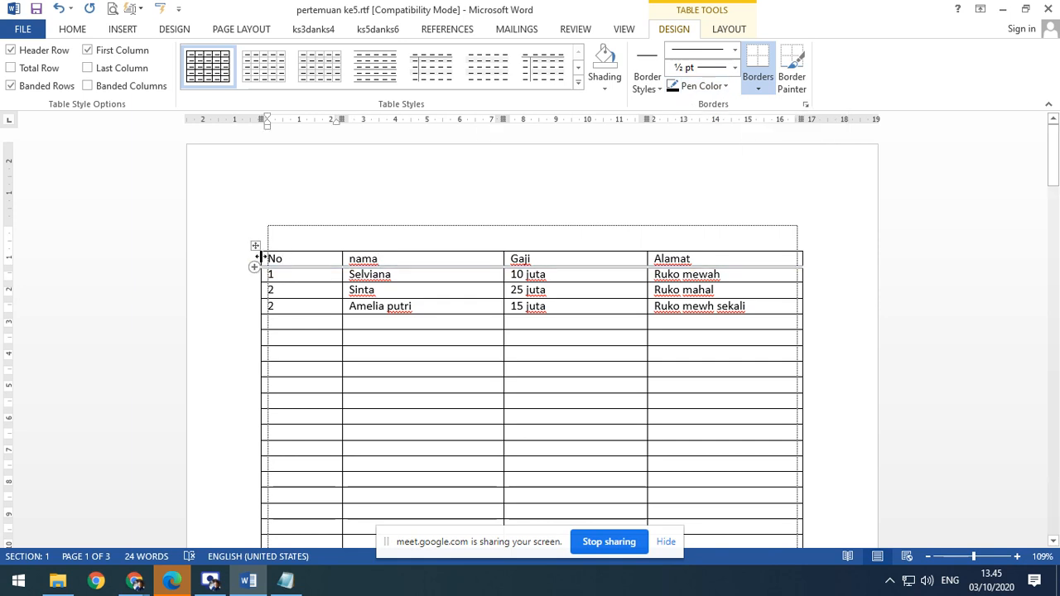
pyautogui.click(260, 260)
pyautogui.moveTo(260, 260); pyautogui.dragTo(757, 263)
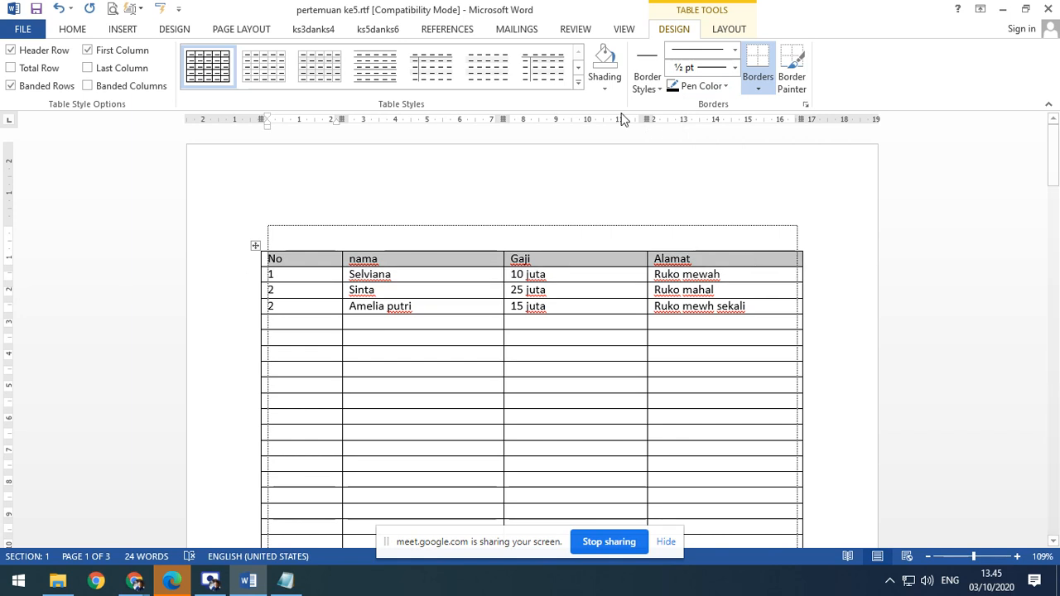
pyautogui.click(608, 91)
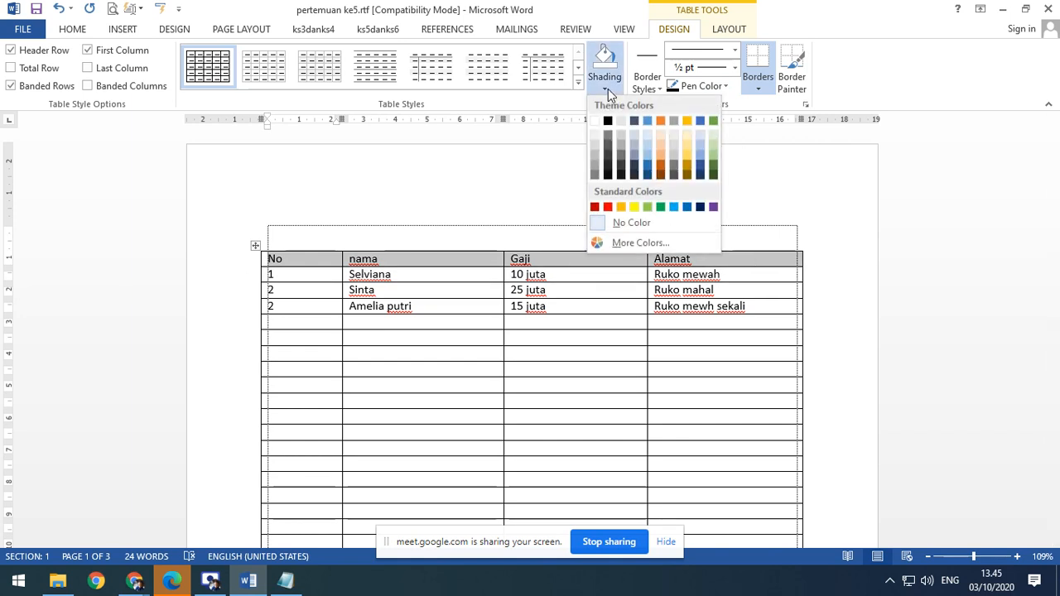
pyautogui.click(595, 156)
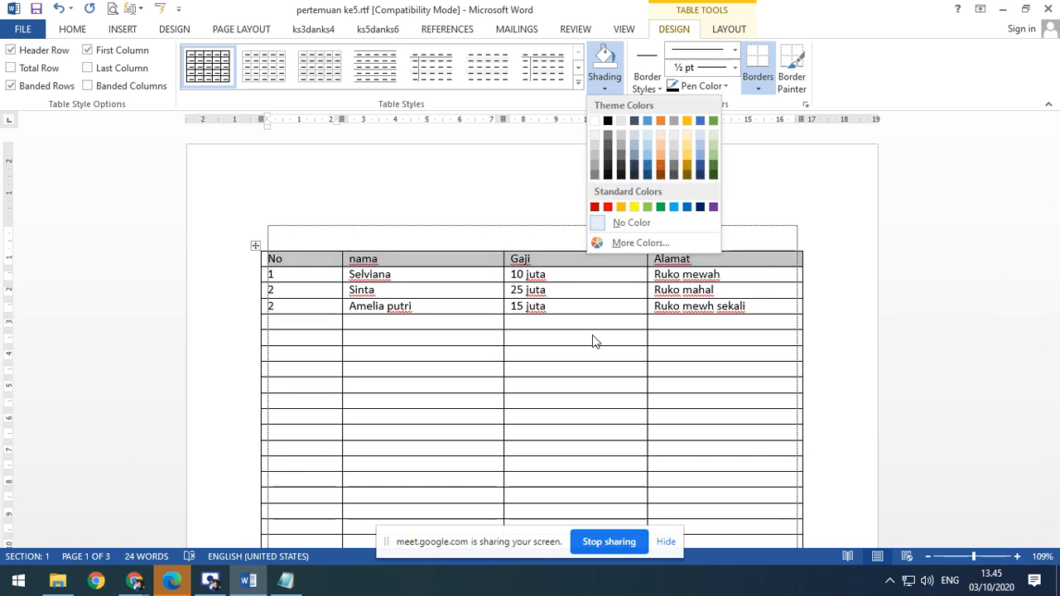
pyautogui.click(301, 253)
pyautogui.click(290, 260)
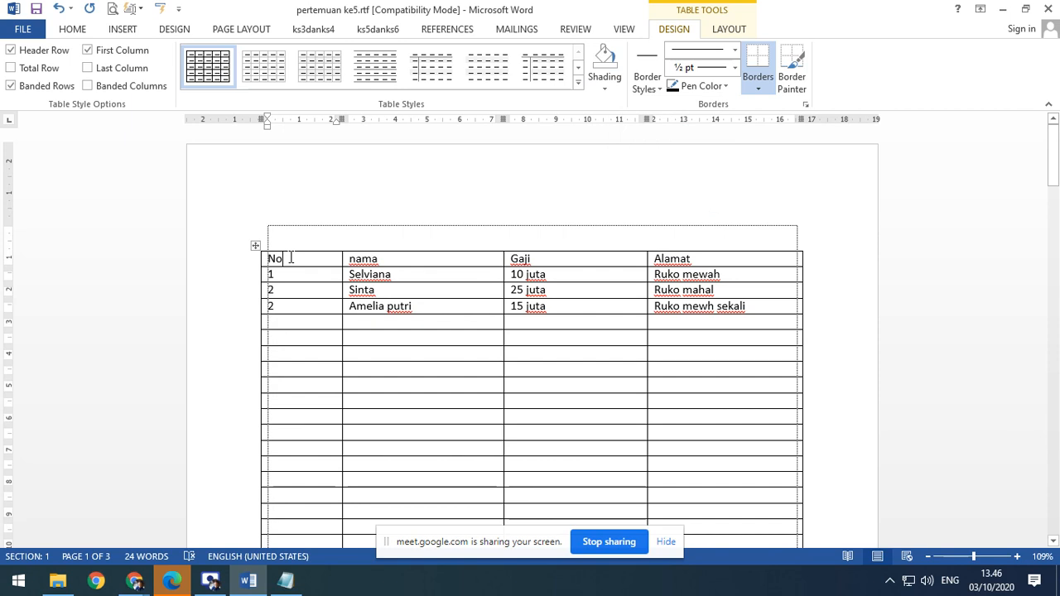
pyautogui.rightClick(290, 259)
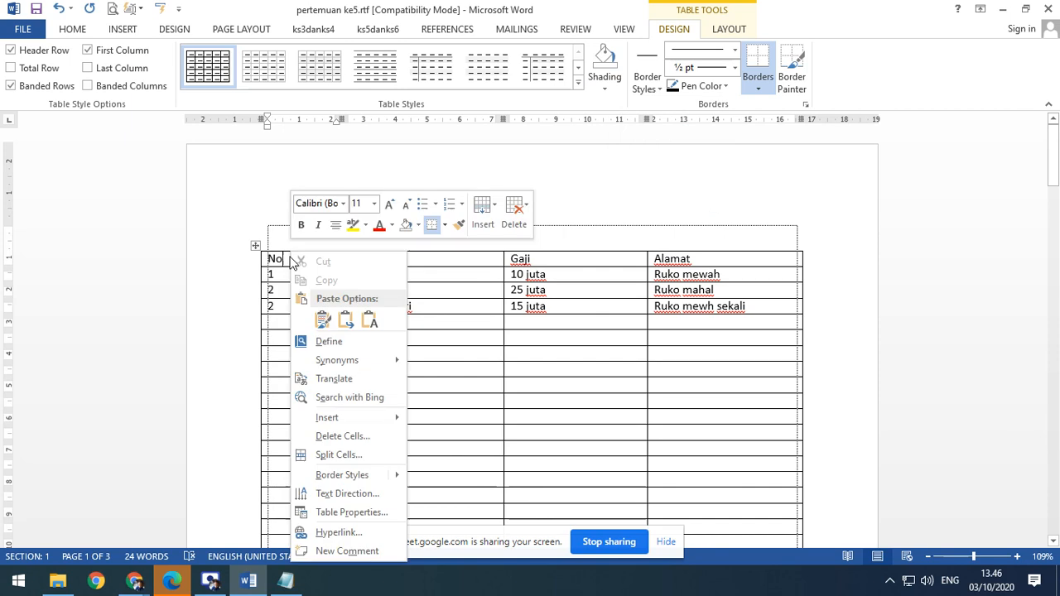
pyautogui.click(562, 415)
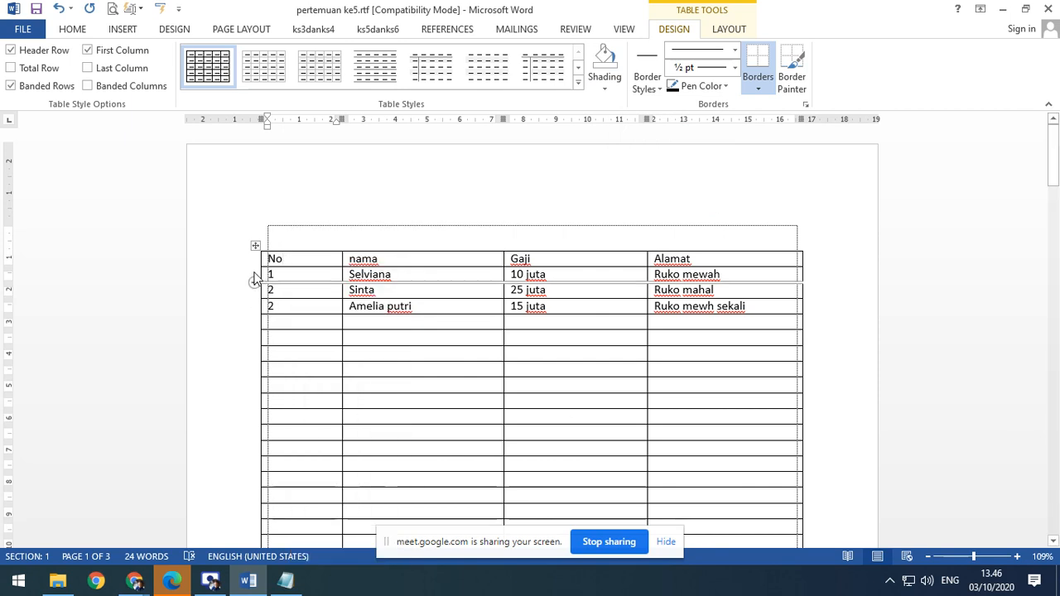
# Apply a double-line Box border to the table's header row through Borders and Shading.
pyautogui.moveTo(257, 268)
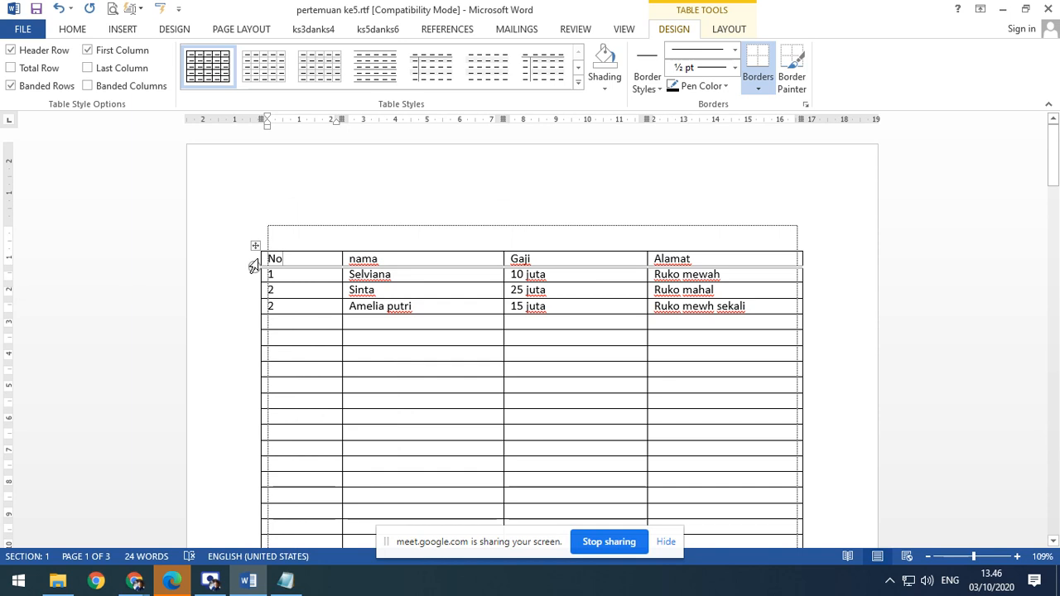
pyautogui.click(257, 260)
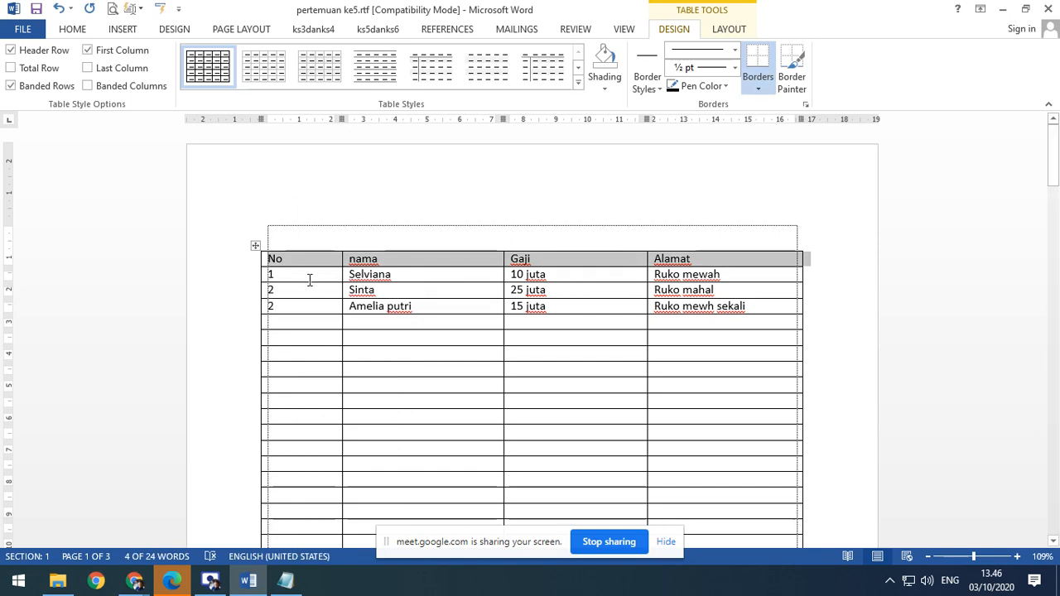
pyautogui.click(756, 90)
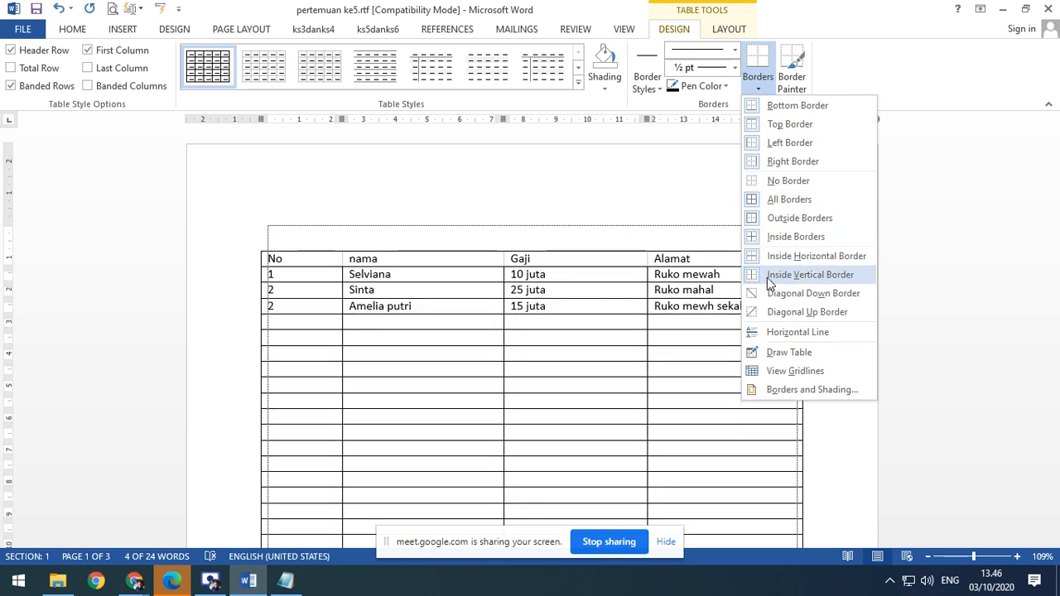
pyautogui.click(780, 389)
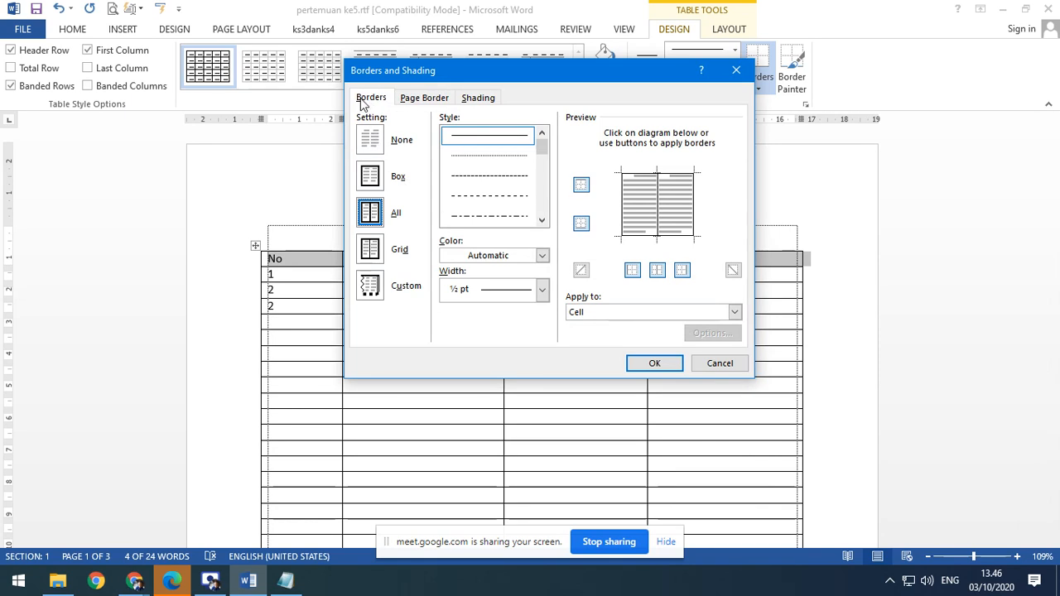
pyautogui.click(371, 184)
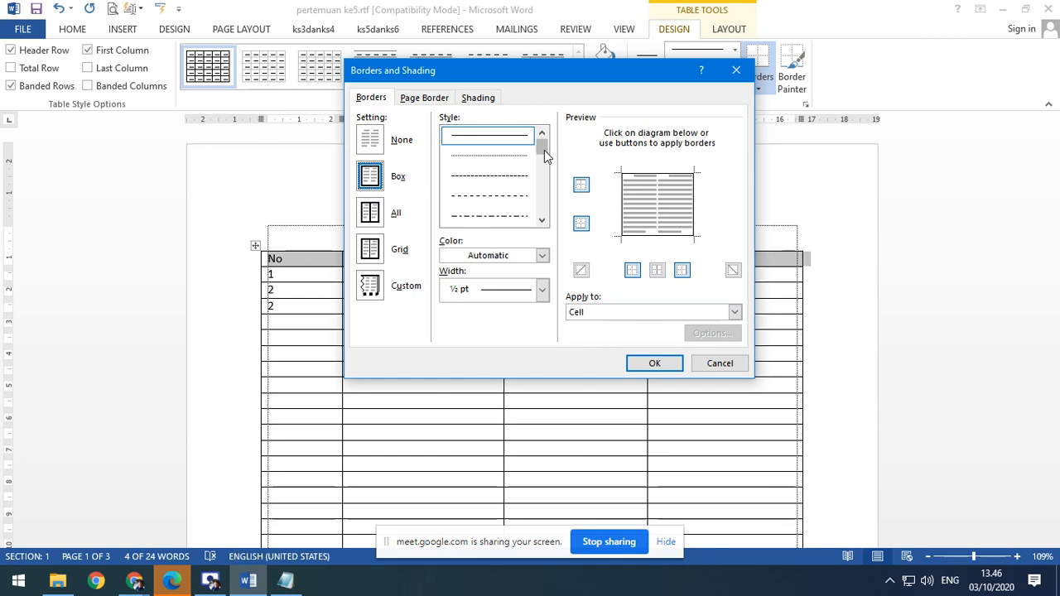
pyautogui.scroll(-1, 545, 150)
pyautogui.scroll(-1, 545, 150)
pyautogui.click(507, 215)
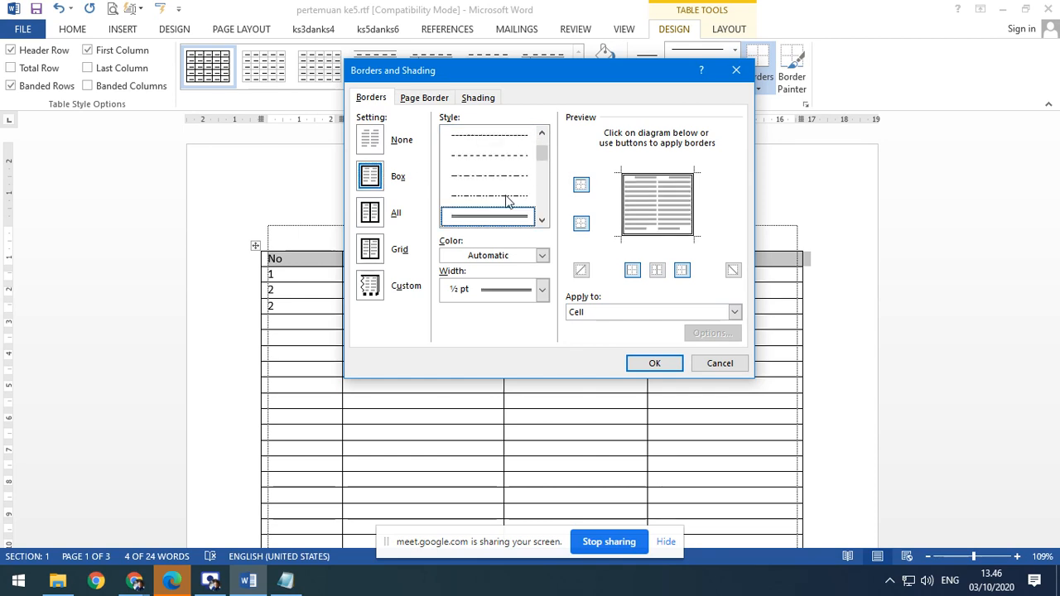
pyautogui.click(655, 369)
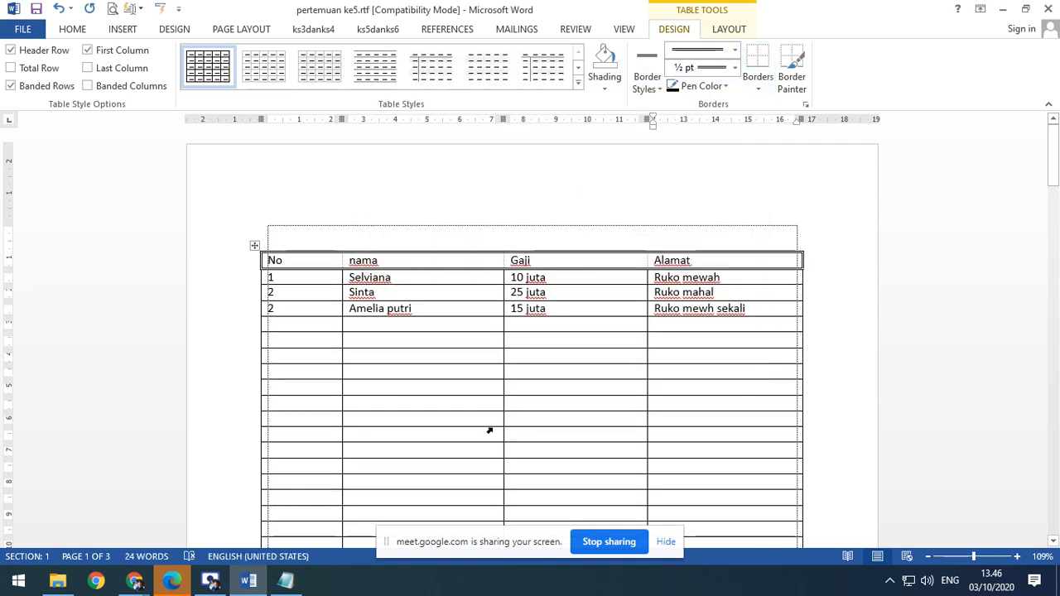
# Add double-line vertical borders between the header row's cells in Borders and Shading.
pyautogui.moveTo(259, 262); pyautogui.dragTo(736, 269)
pyautogui.click(758, 83)
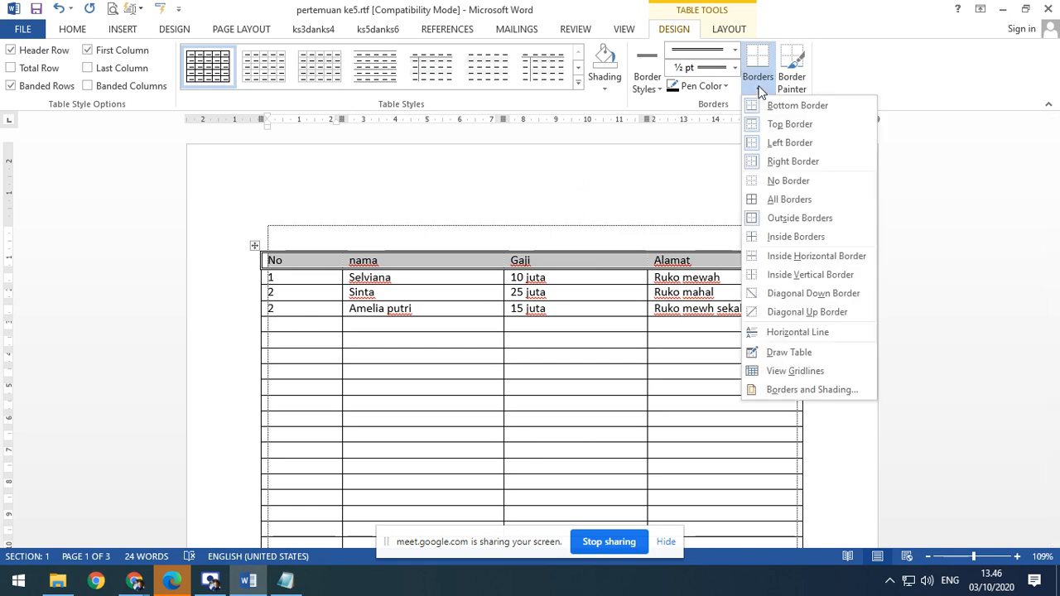
pyautogui.click(788, 390)
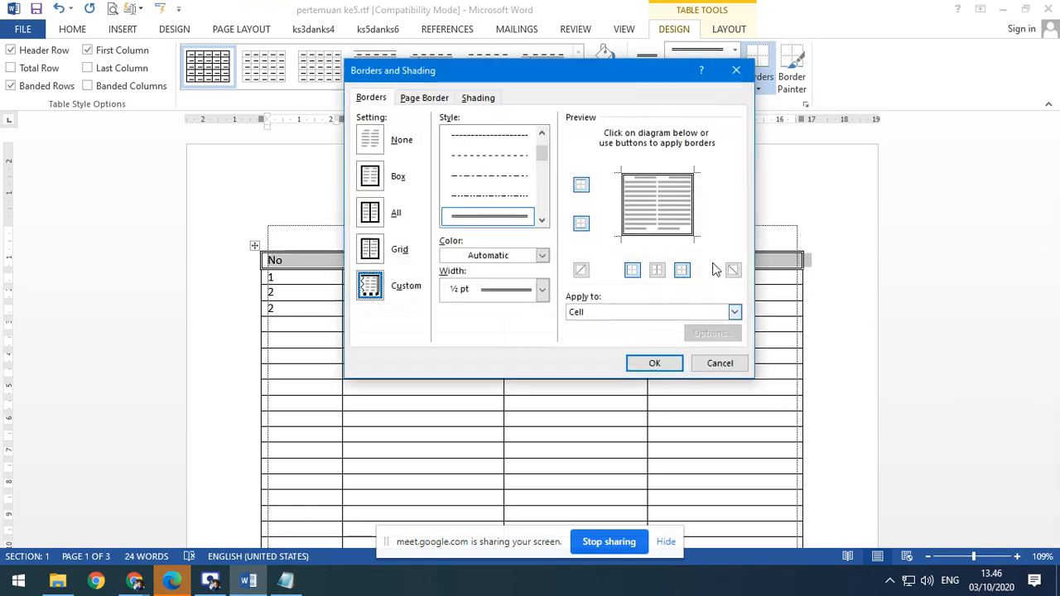
pyautogui.click(655, 204)
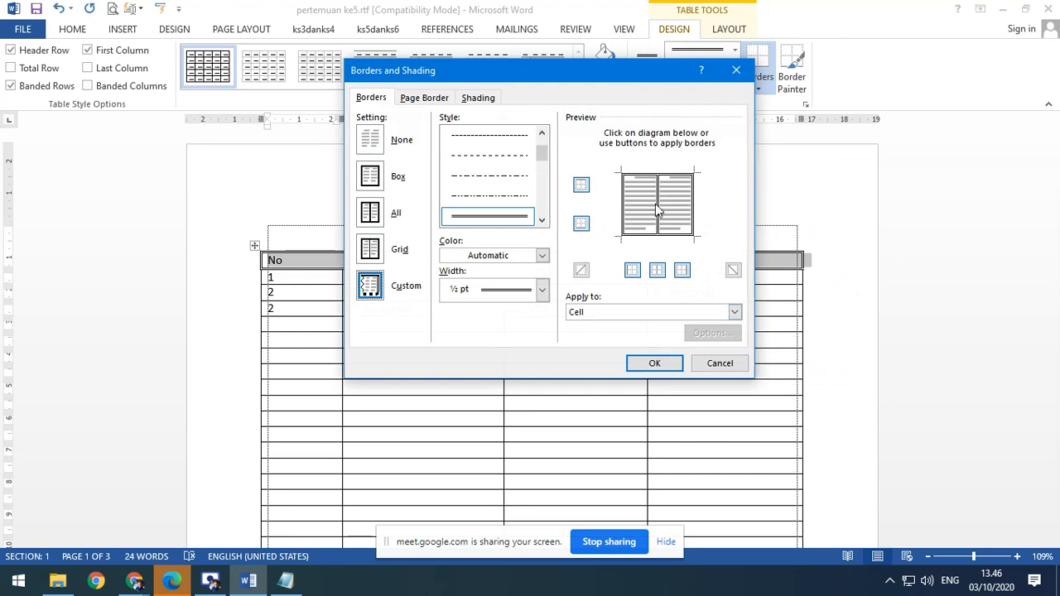
pyautogui.click(654, 364)
pyautogui.click(594, 374)
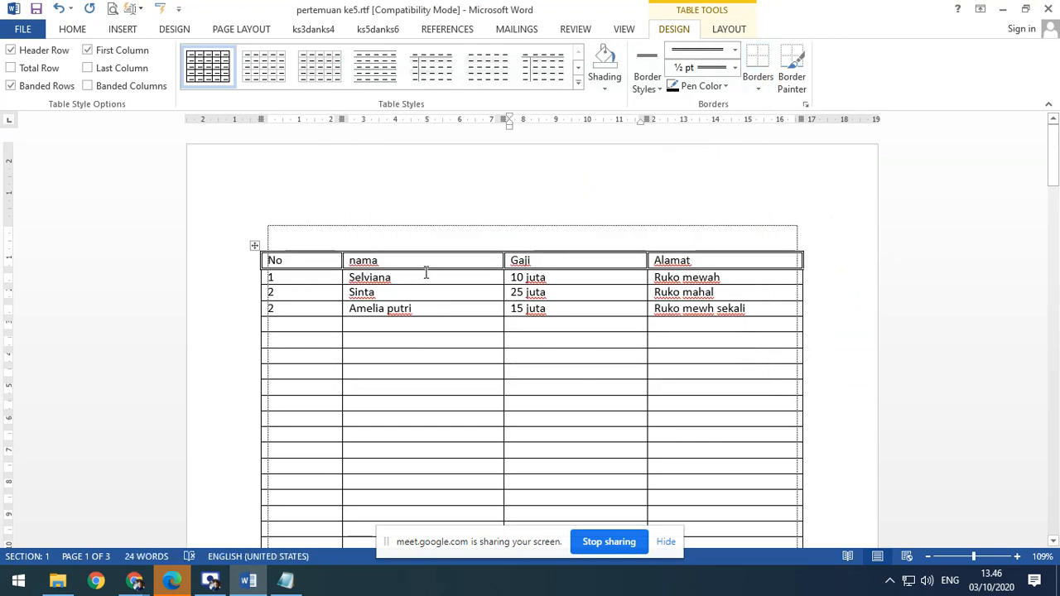
# Split the first empty cell of the nama column into 2 columns and 1 row.
pyautogui.click(344, 326)
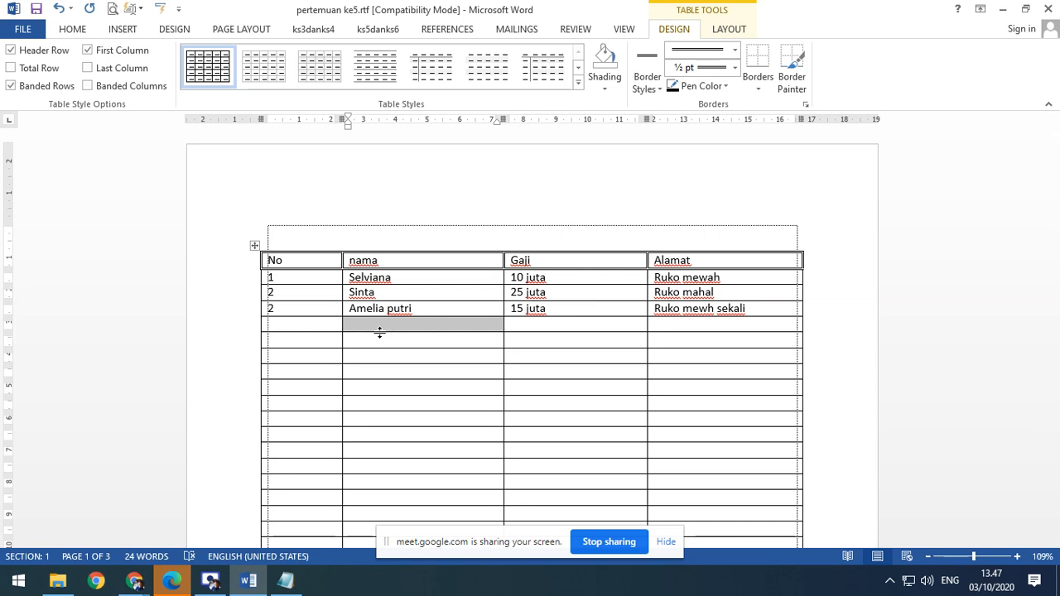
pyautogui.click(452, 331)
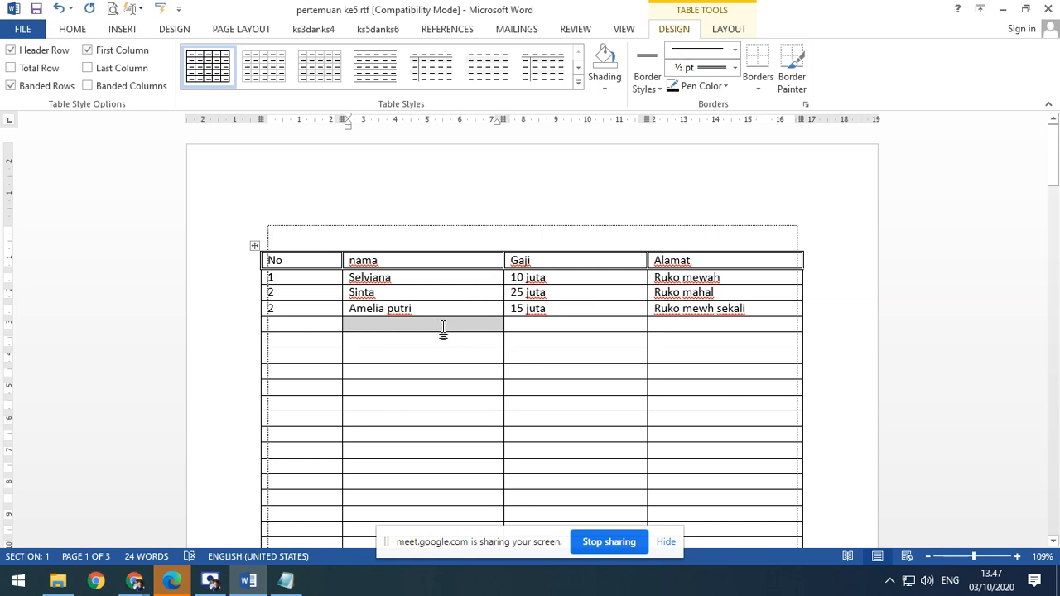
pyautogui.click(727, 31)
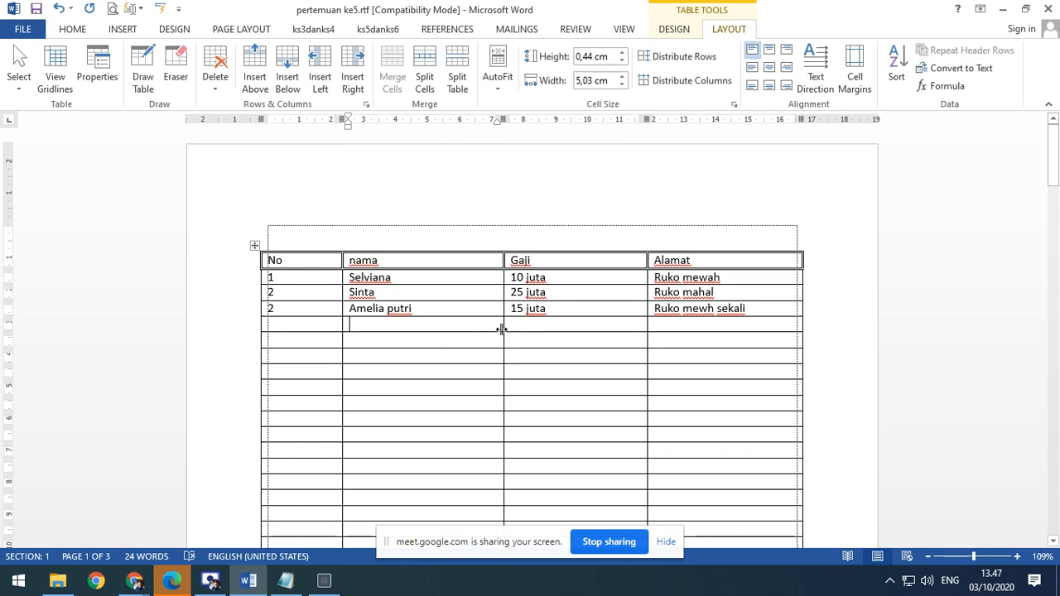
pyautogui.click(425, 77)
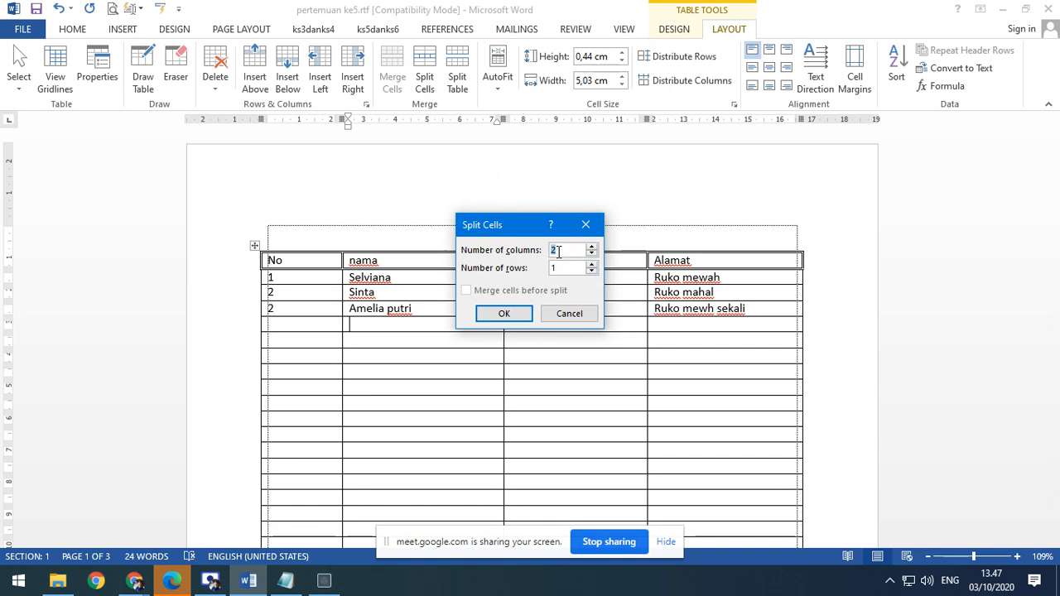
pyautogui.click(504, 313)
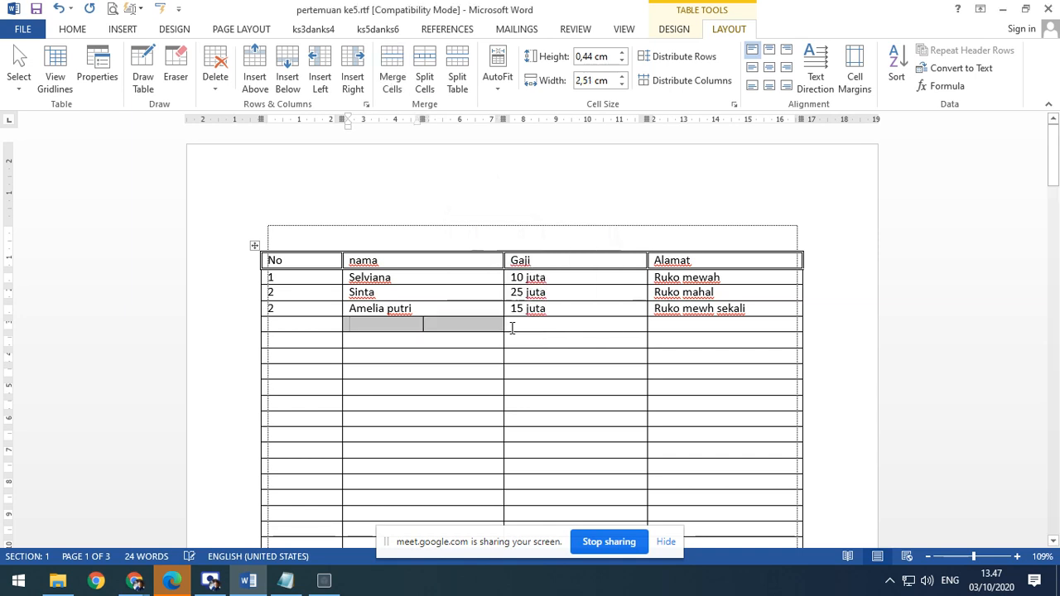
pyautogui.click(401, 327)
pyautogui.click(398, 326)
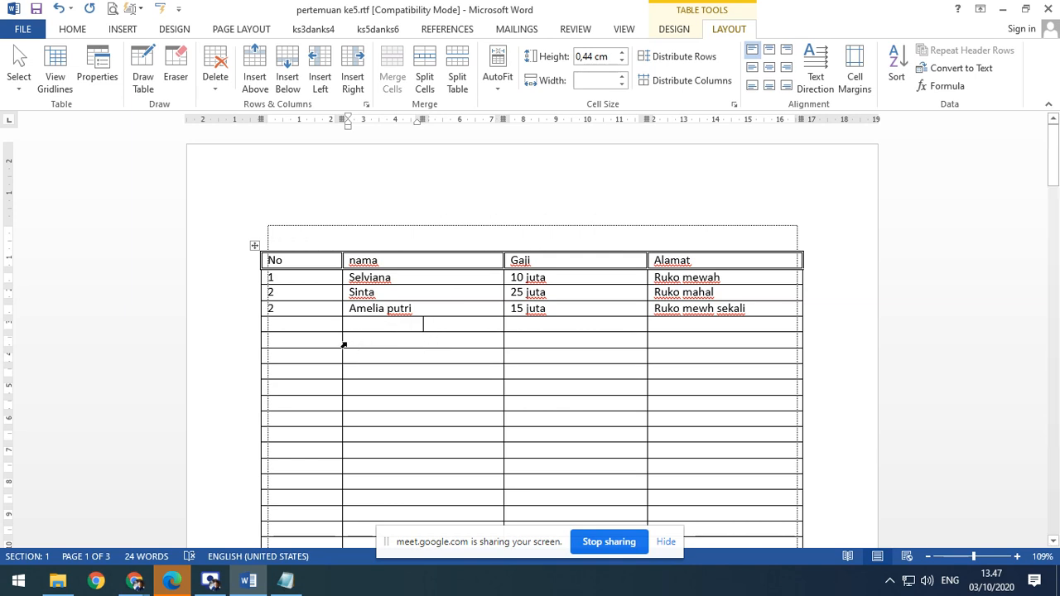
# Merge the four nama cells below the split cell and enter "Gangguan suara dok – dok sudah tidak ada," in the merged cell.
pyautogui.moveTo(343, 343); pyautogui.dragTo(348, 392)
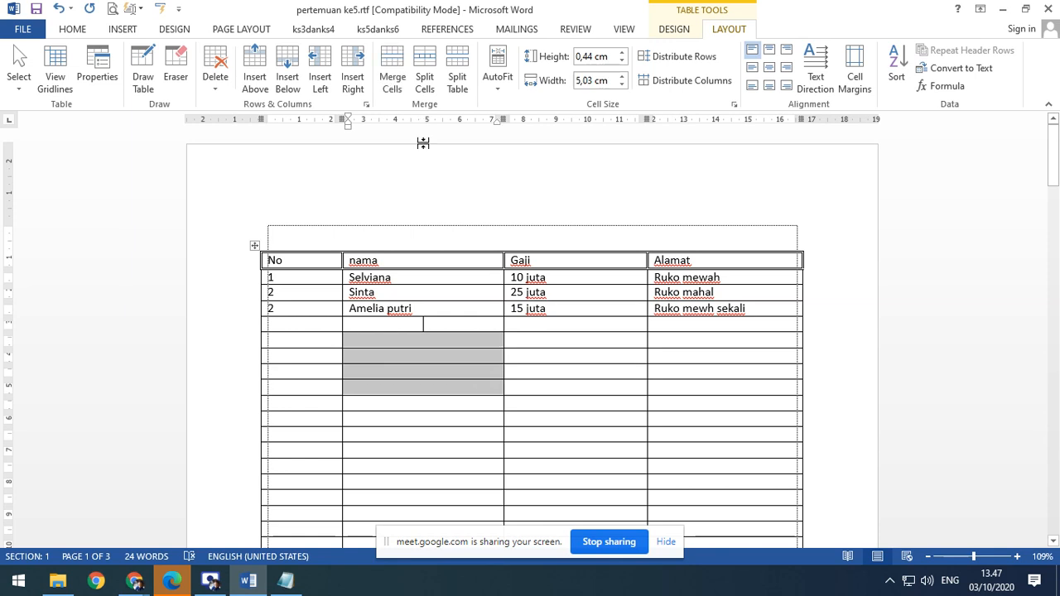
pyautogui.click(401, 71)
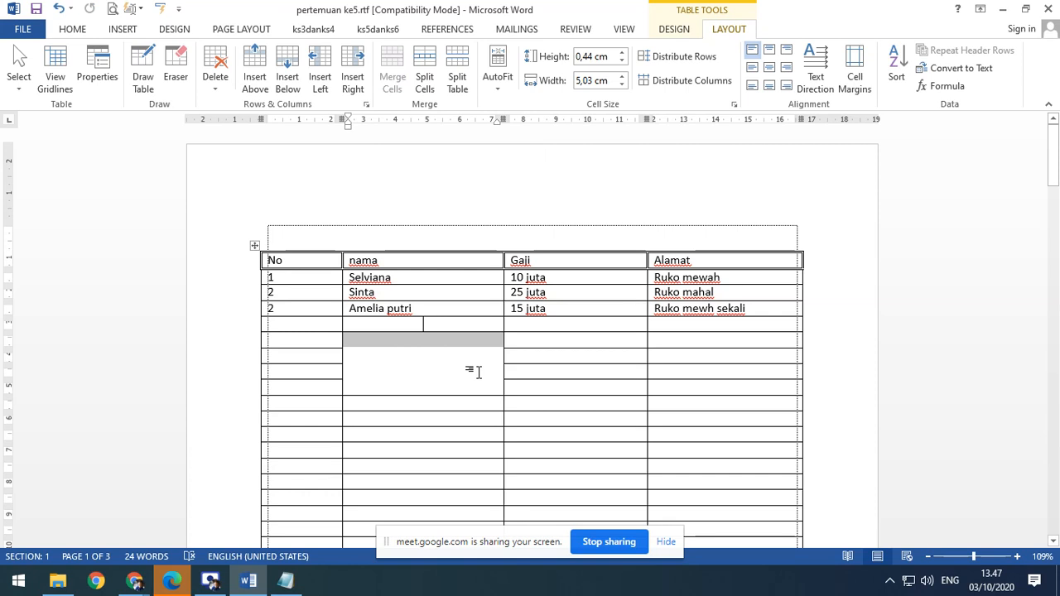
pyautogui.click(435, 339)
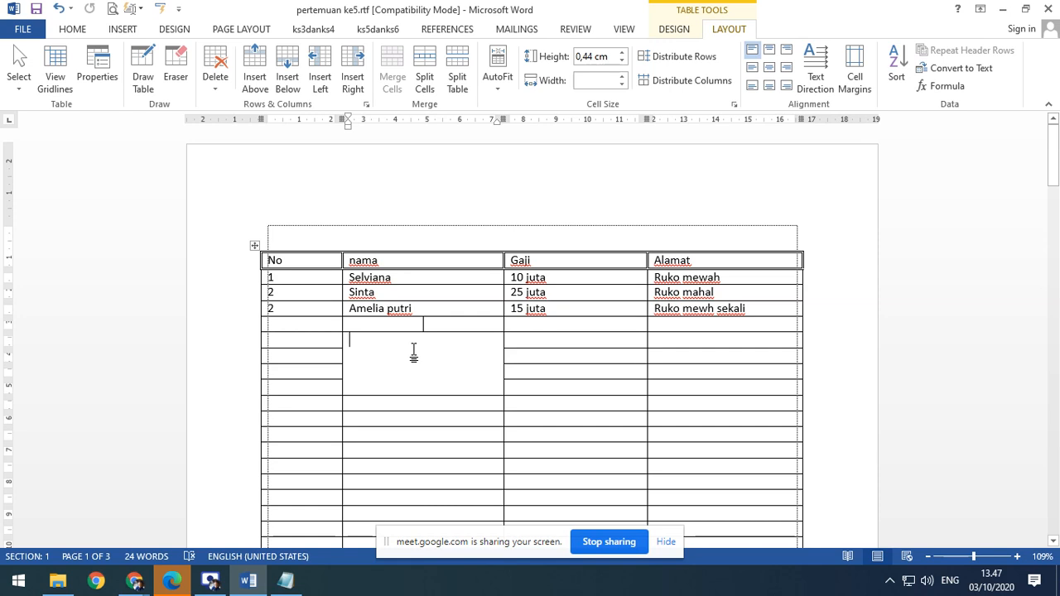
pyautogui.write('ganguan')
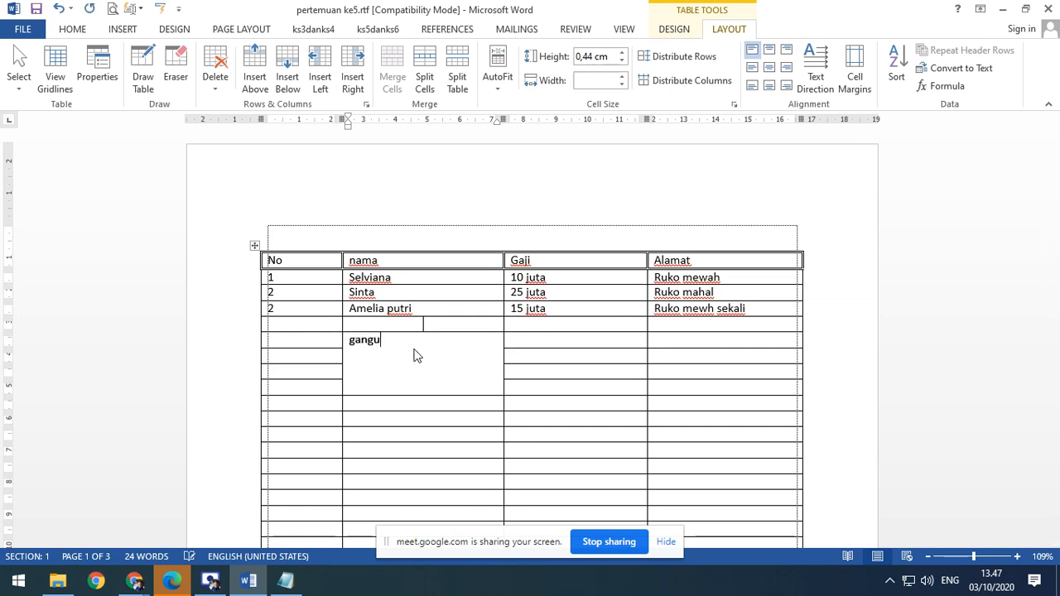
pyautogui.press('BackSpace')
pyautogui.press('BackSpace')
pyautogui.press('BackSpace')
pyautogui.write('guan suara dok -')
pyautogui.write(' dok suda')
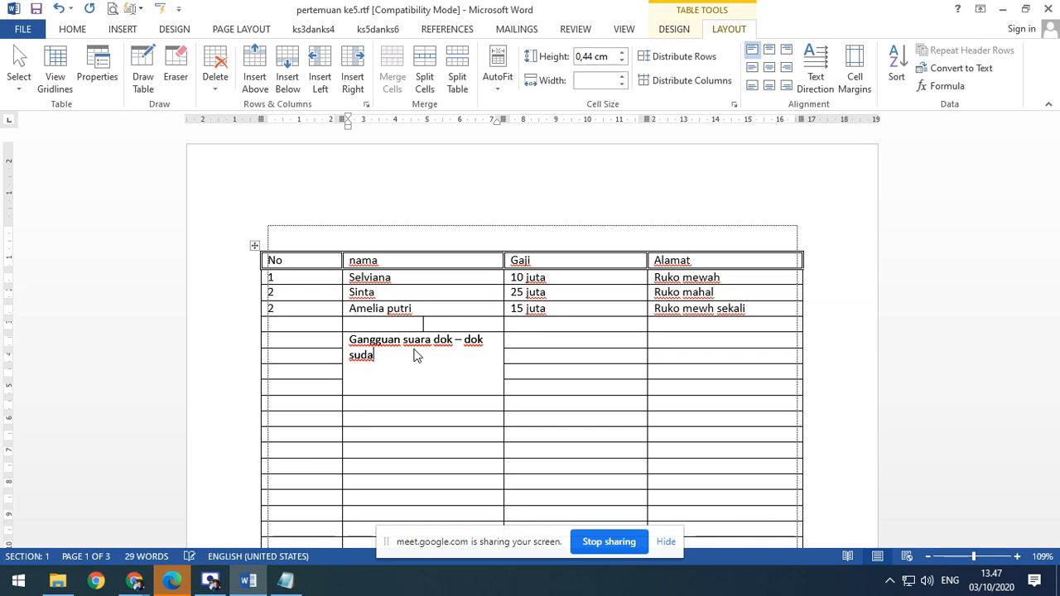
pyautogui.write(' h tidak ada,')
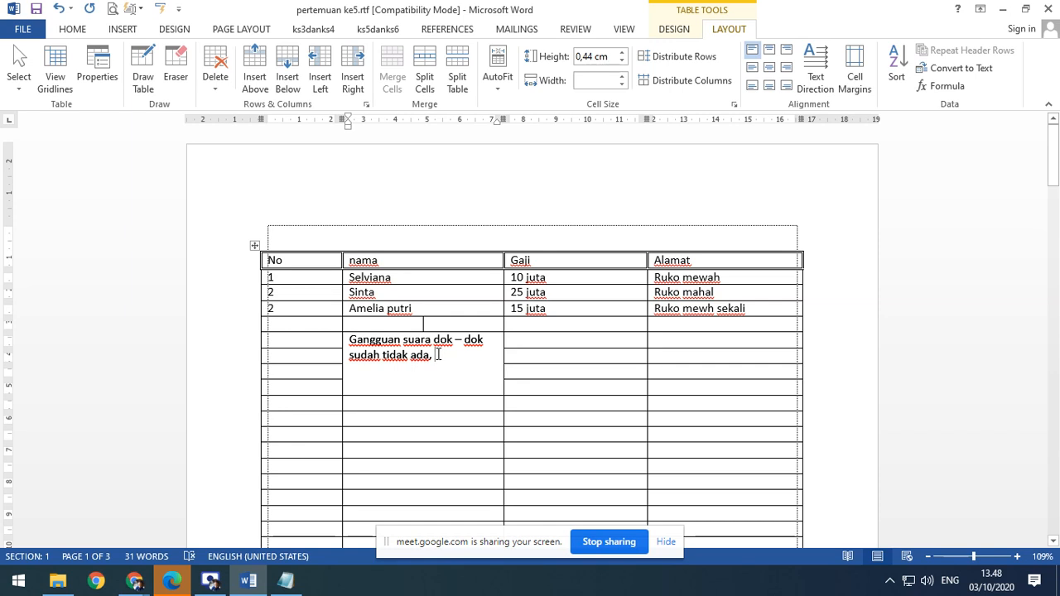
# Rotate the merged cell's text to read upward and enlarge the lowest row it spans to about 3,7 cm high.
pyautogui.moveTo(439, 355); pyautogui.dragTo(353, 347)
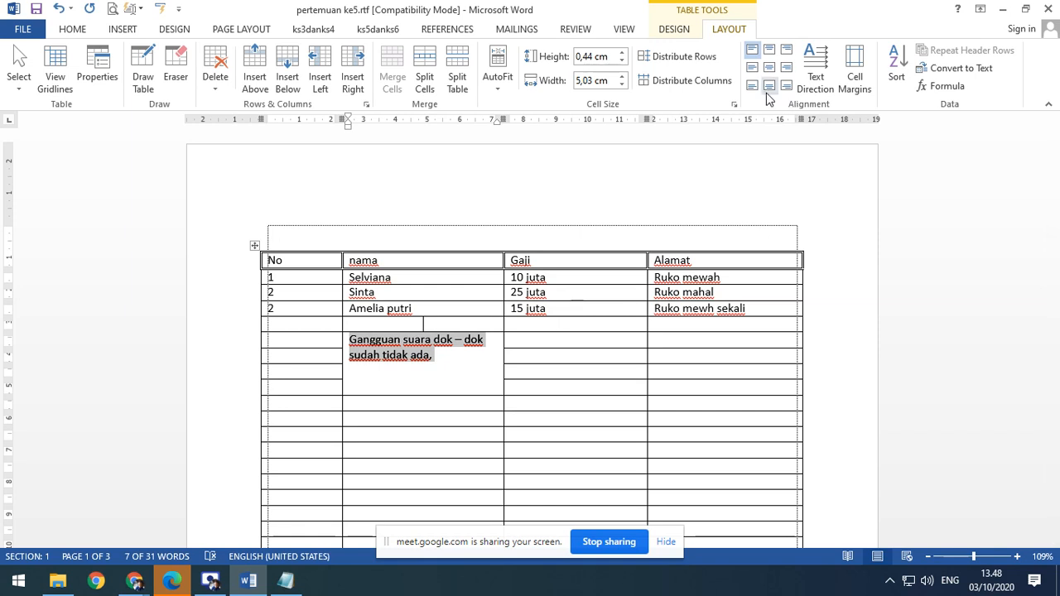
pyautogui.click(817, 75)
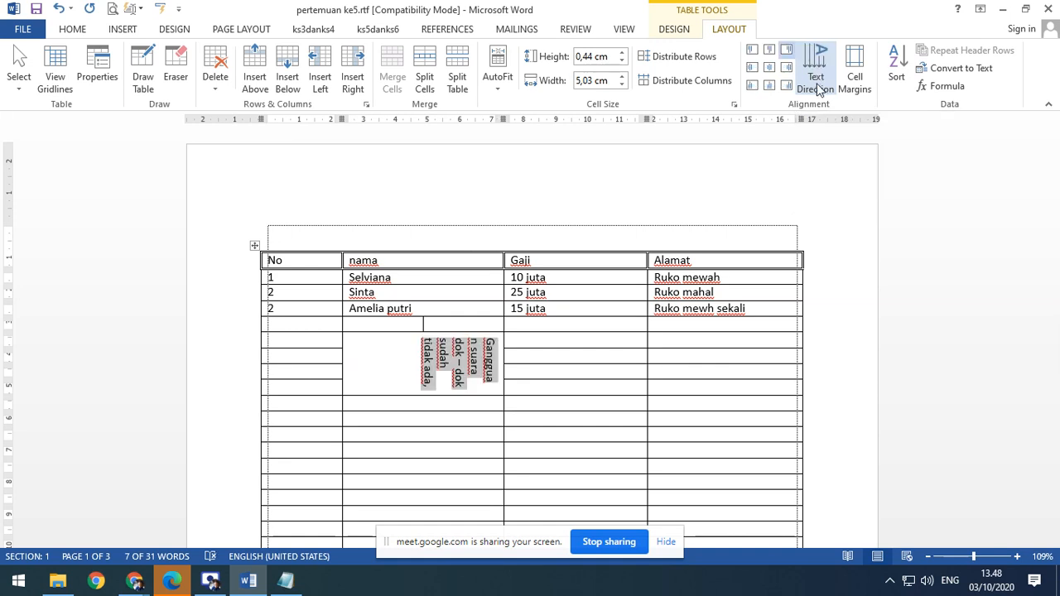
pyautogui.click(825, 65)
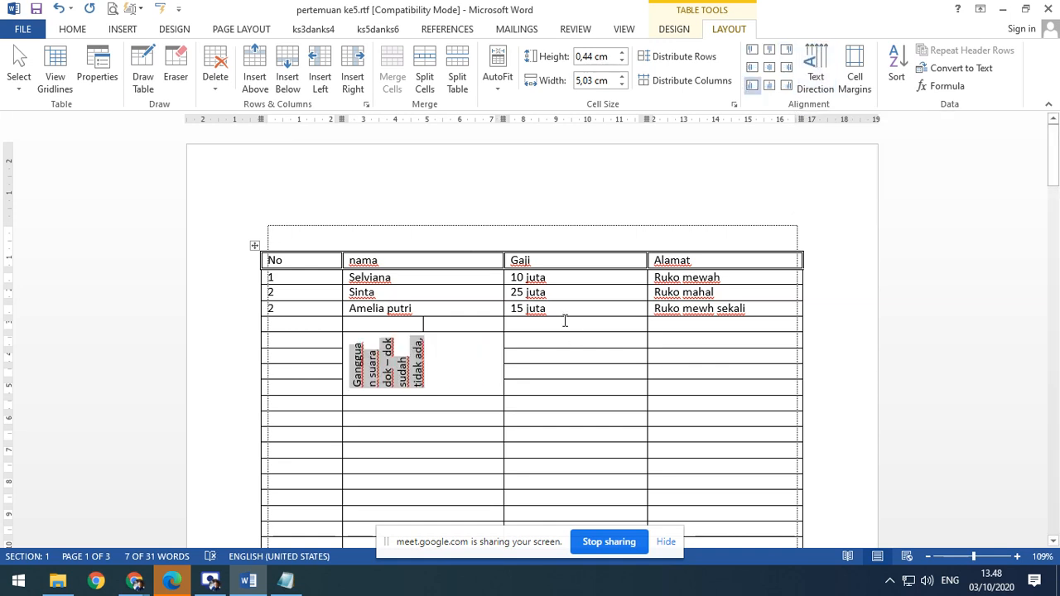
pyautogui.moveTo(370, 397); pyautogui.dragTo(369, 500)
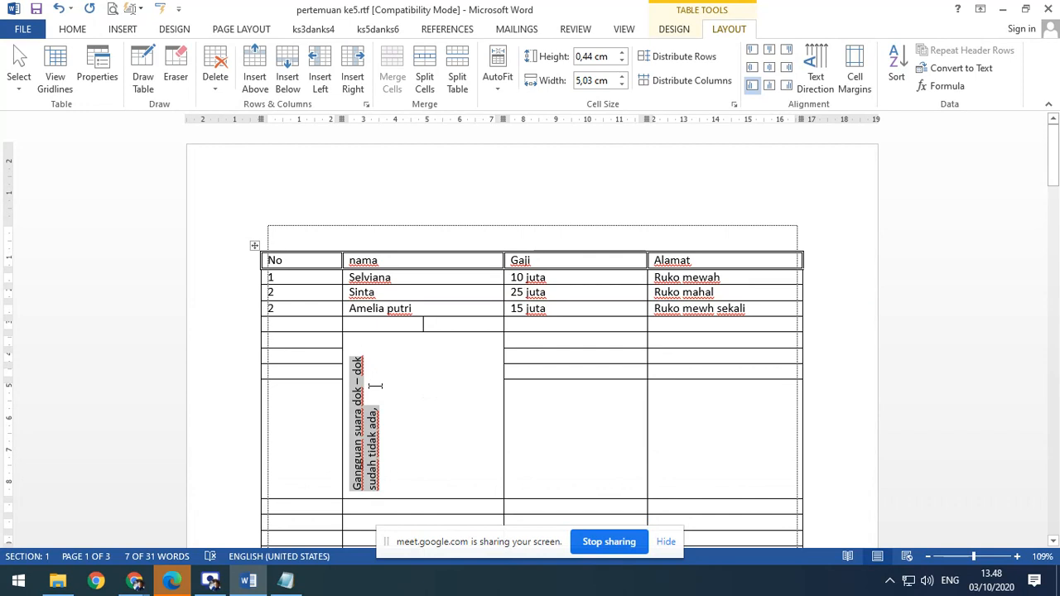
# Centre the merged cell's text horizontally and vertically, and change its direction to read from top to bottom.
pyautogui.click(770, 71)
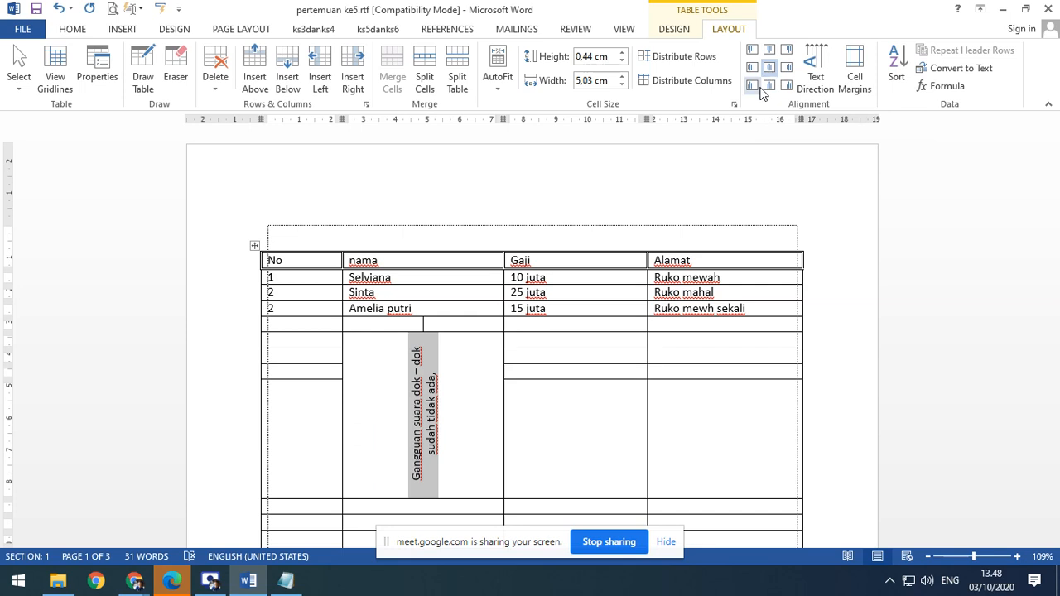
pyautogui.click(817, 65)
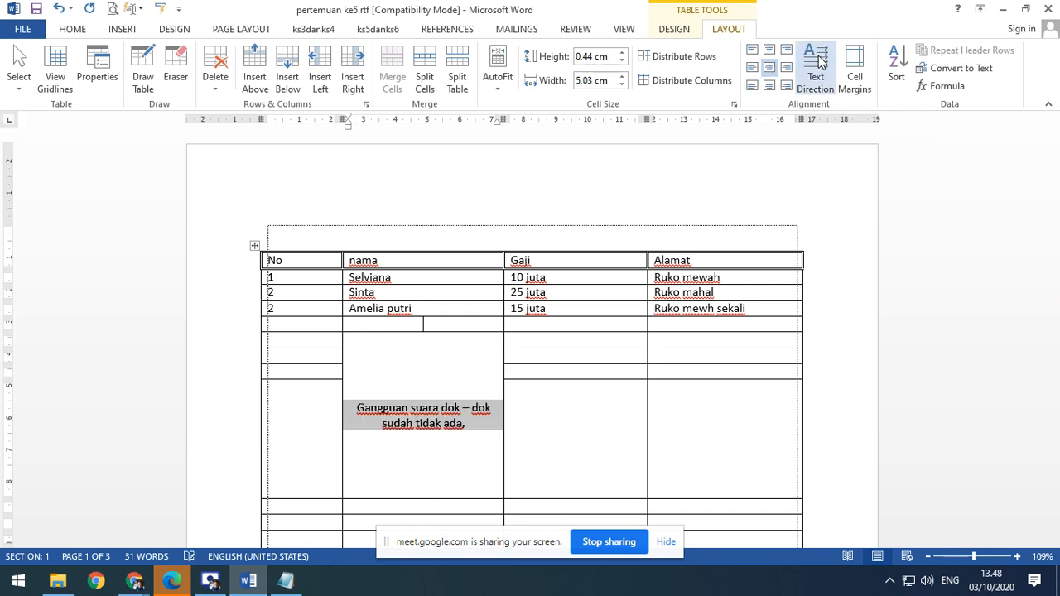
pyautogui.click(818, 63)
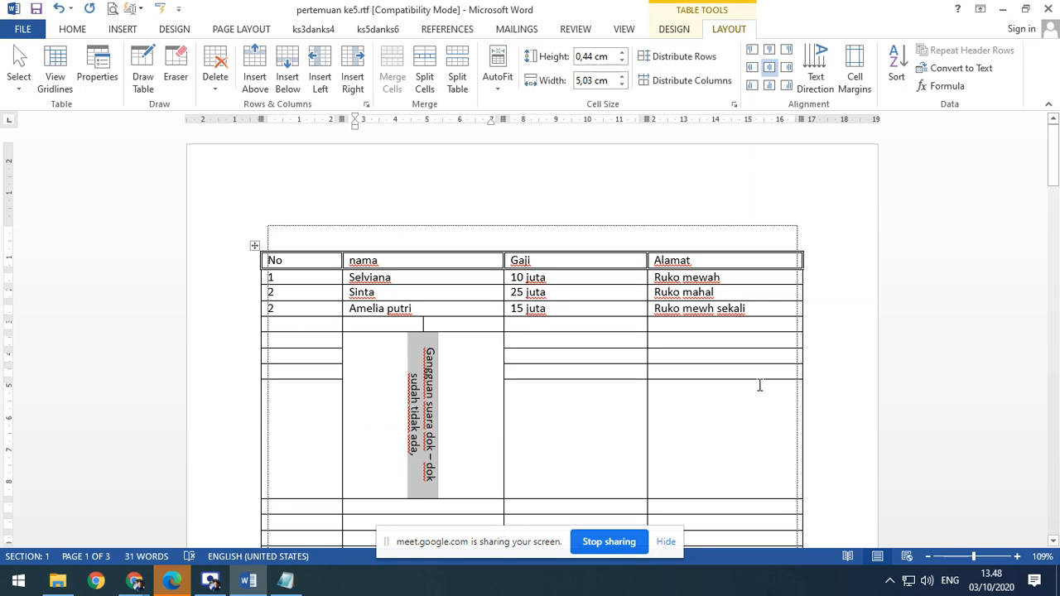
pyautogui.click(682, 414)
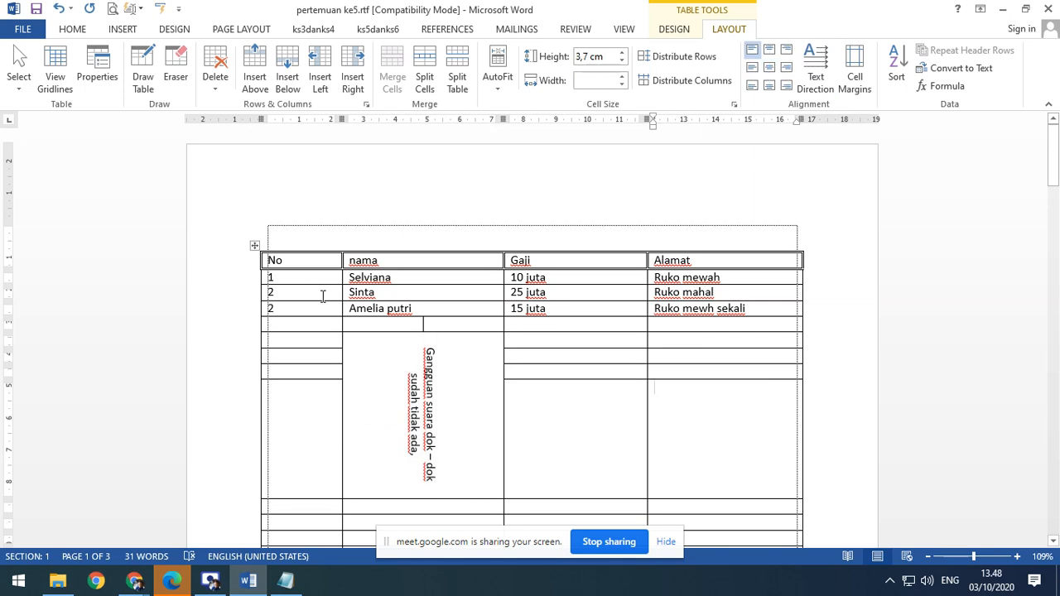
pyautogui.click(256, 247)
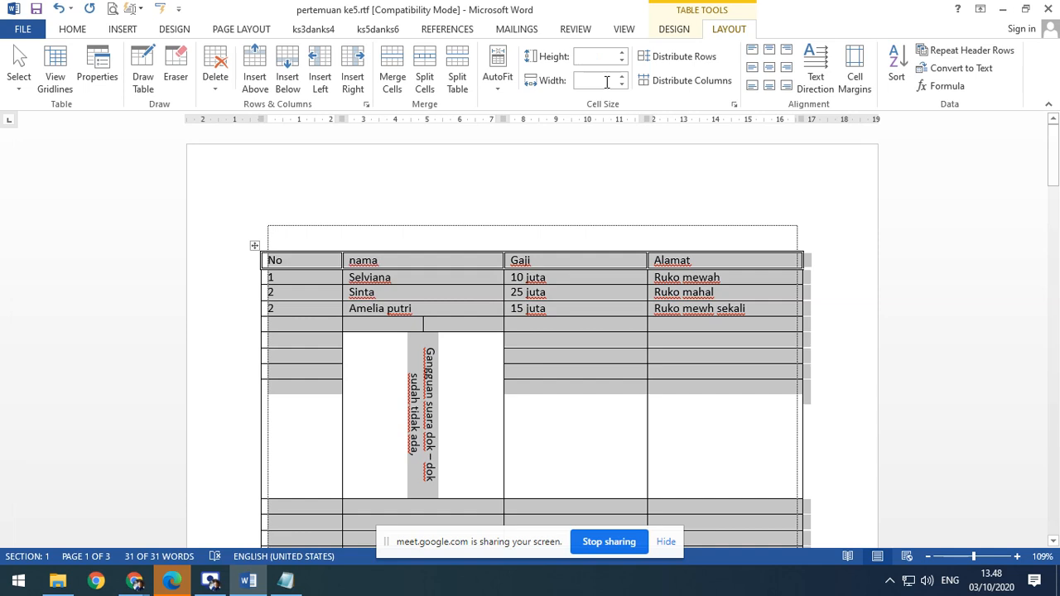
pyautogui.click(666, 31)
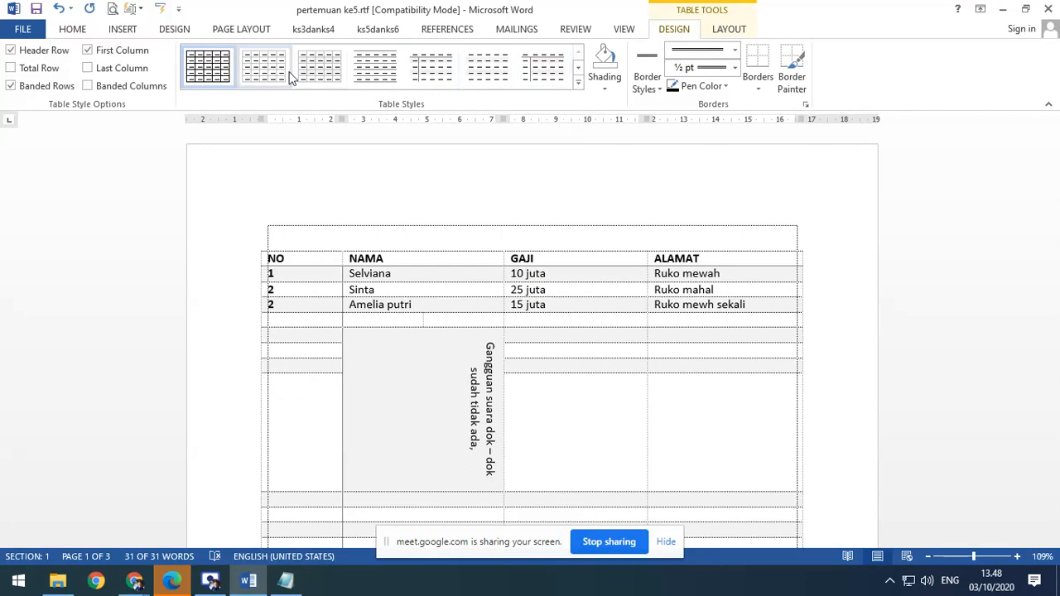
pyautogui.hotkey('ctrl', 'a')
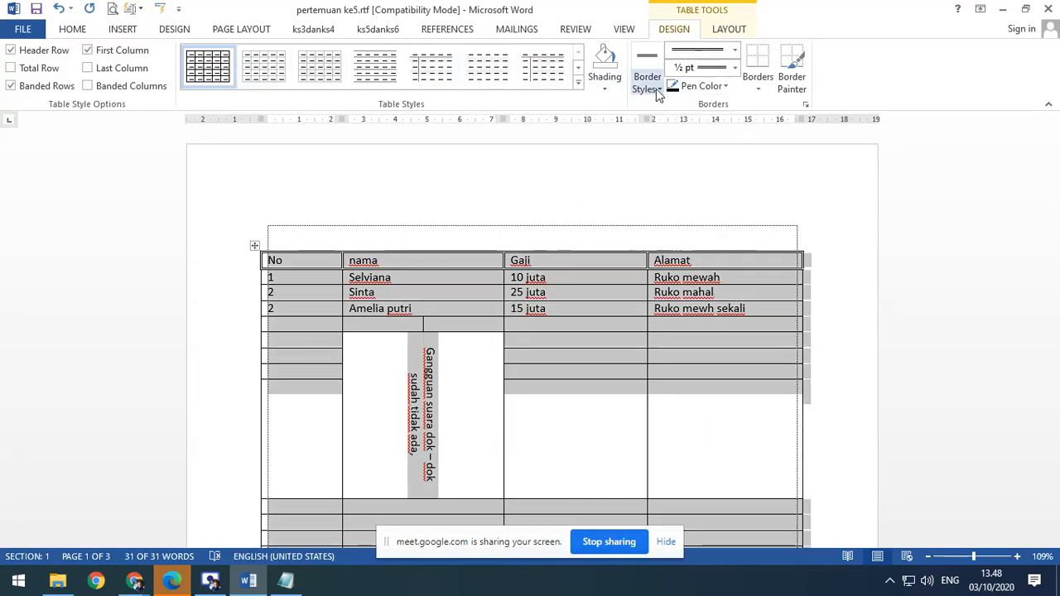
pyautogui.click(756, 85)
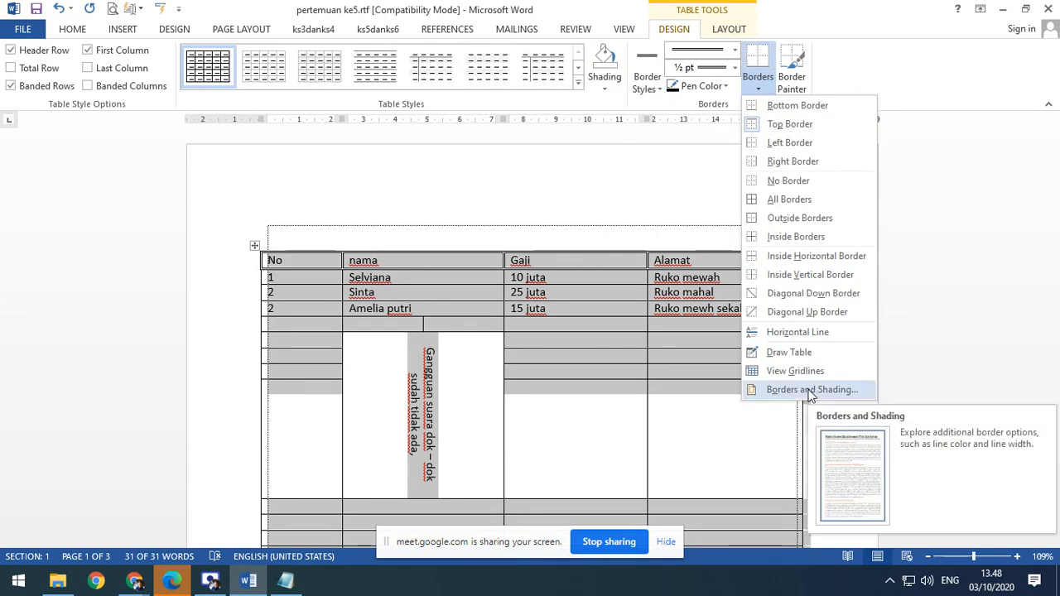
pyautogui.click(672, 449)
# Clear the contents of the whole table and cut the empty table from the document.
pyautogui.click(255, 246)
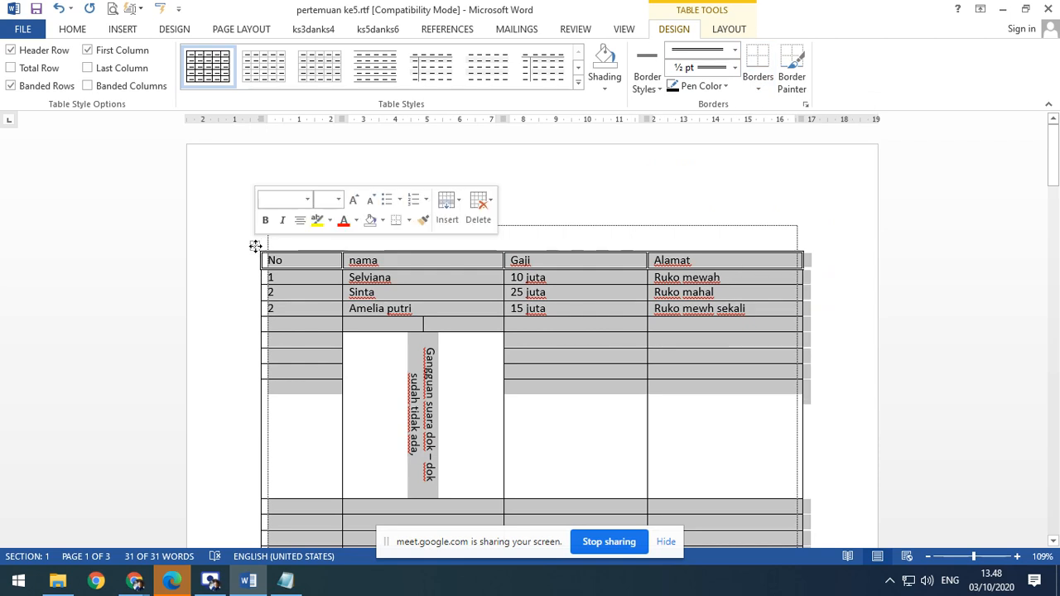
pyautogui.press('Delete')
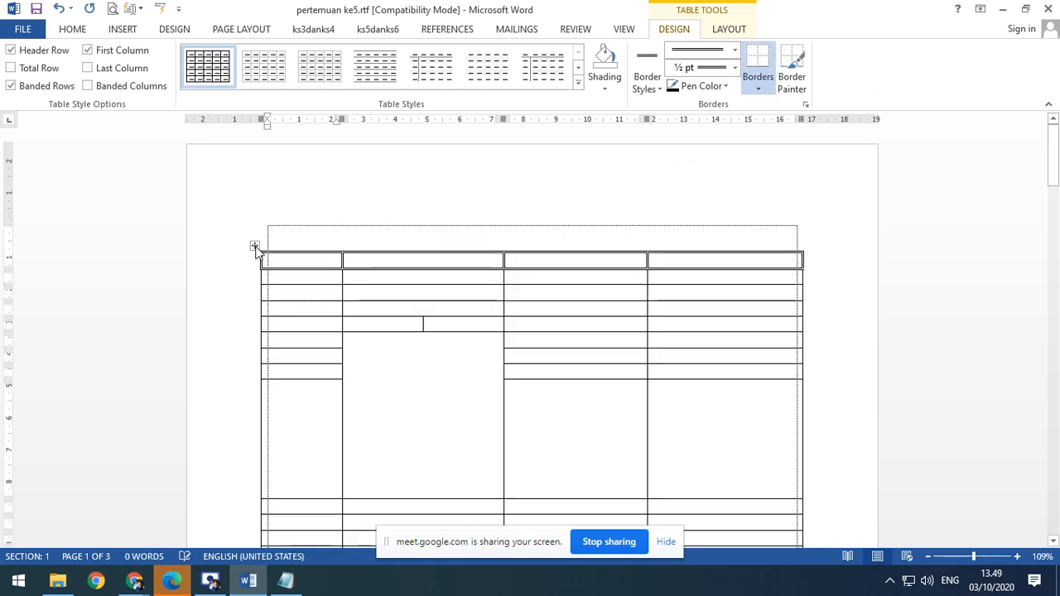
pyautogui.click(255, 247)
pyautogui.rightClick(255, 247)
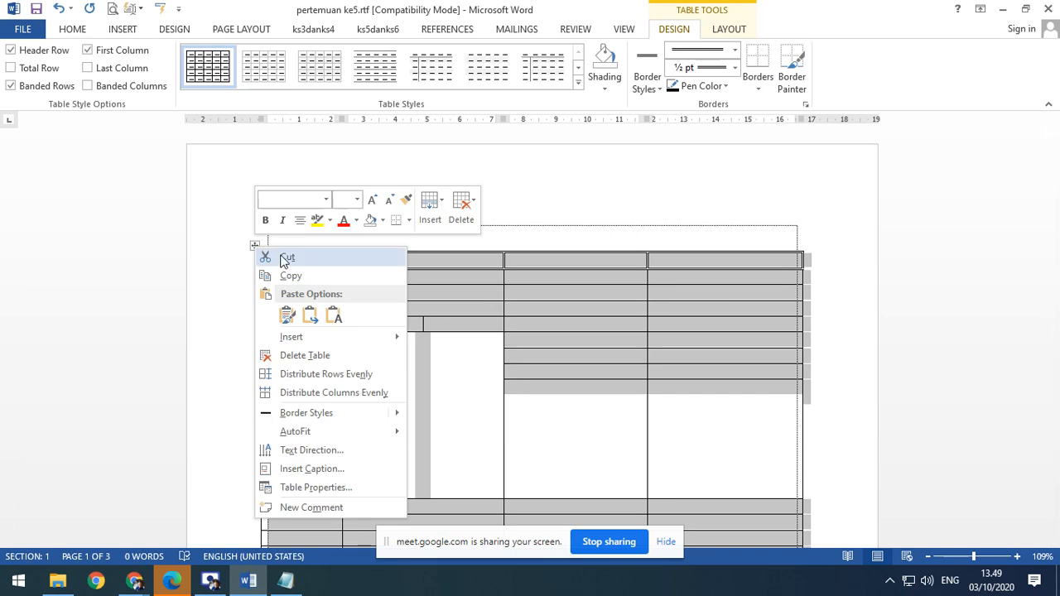
pyautogui.click(280, 253)
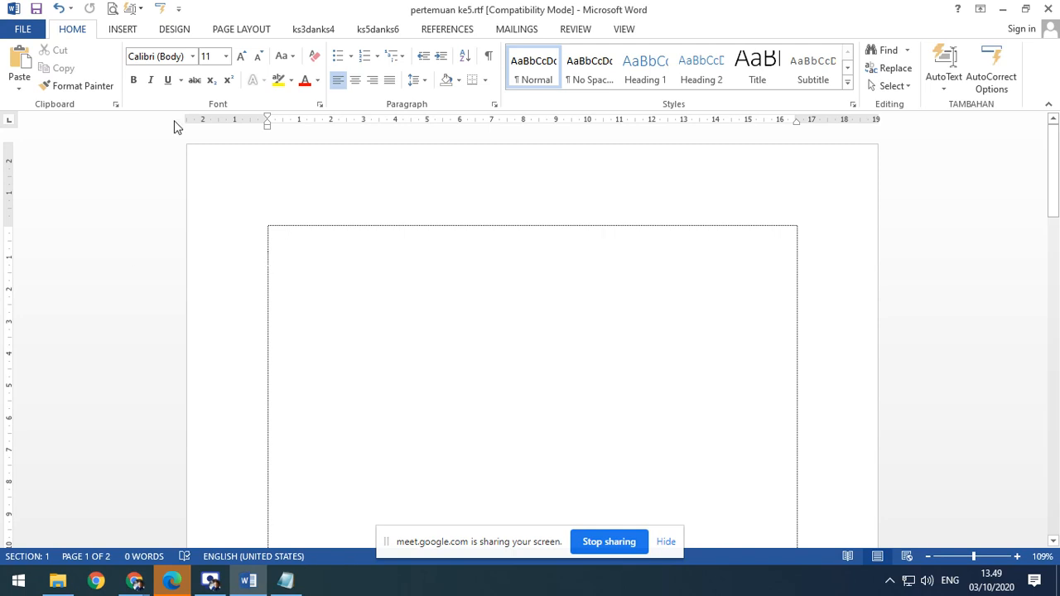
pyautogui.click(124, 30)
pyautogui.click(102, 90)
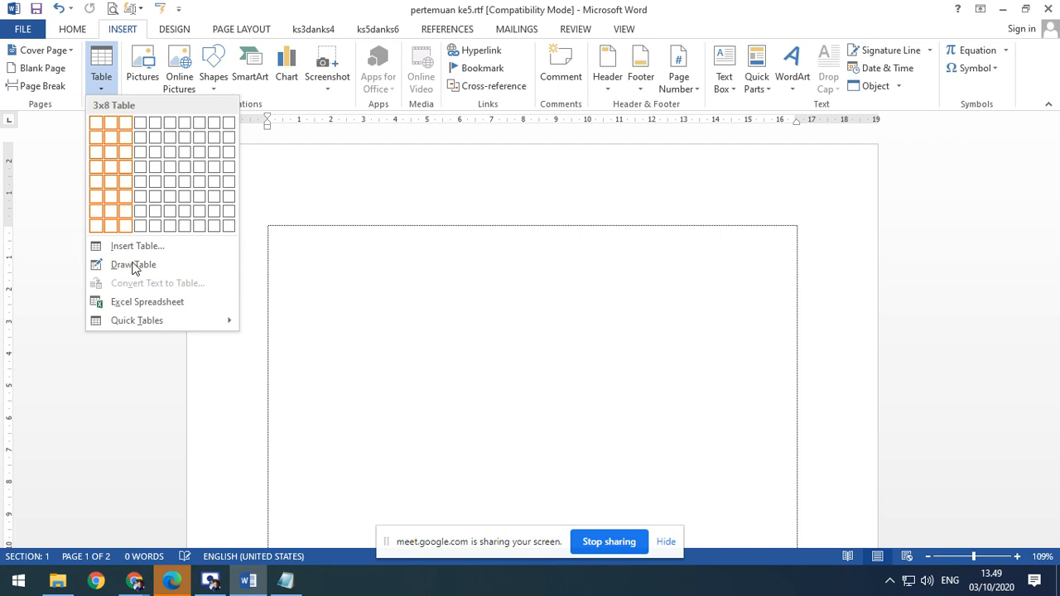
pyautogui.moveTo(192, 317)
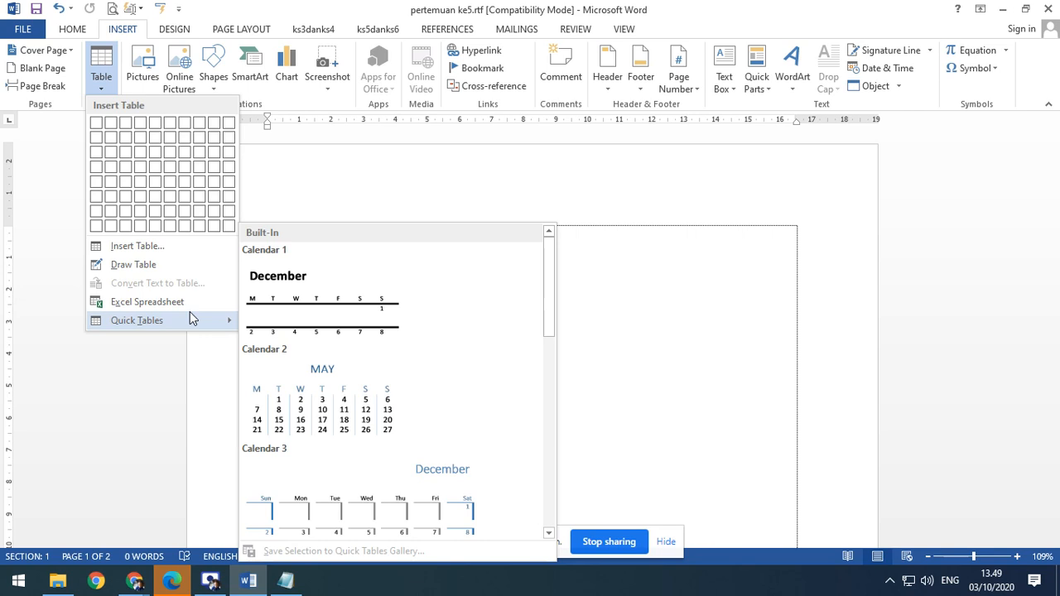
# Open latihan word-page-015.jpg in Photos and examine the cell layout of the packing list form.
pyautogui.click(57, 585)
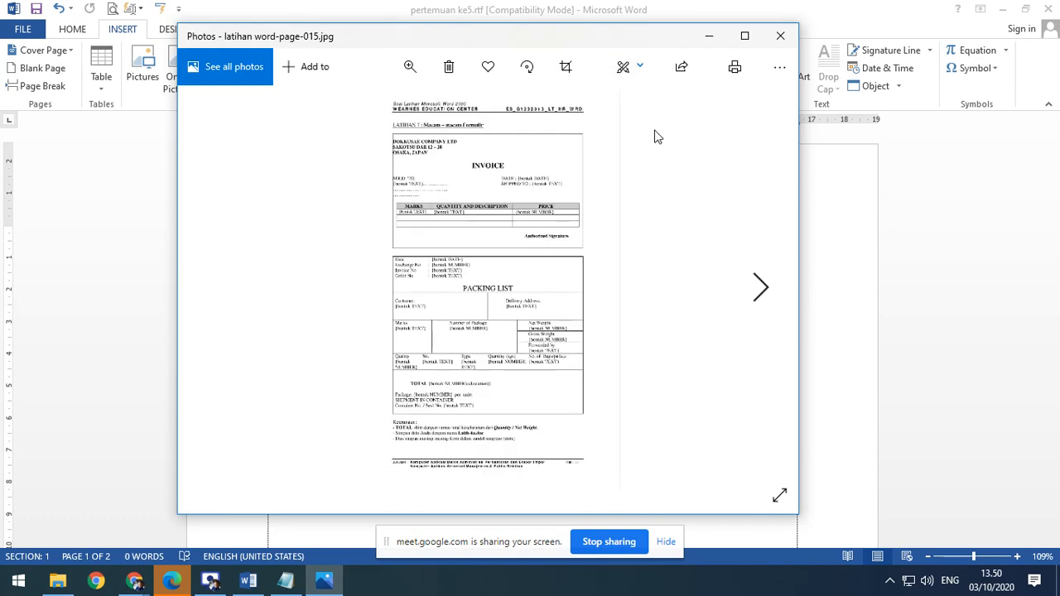
pyautogui.click(746, 35)
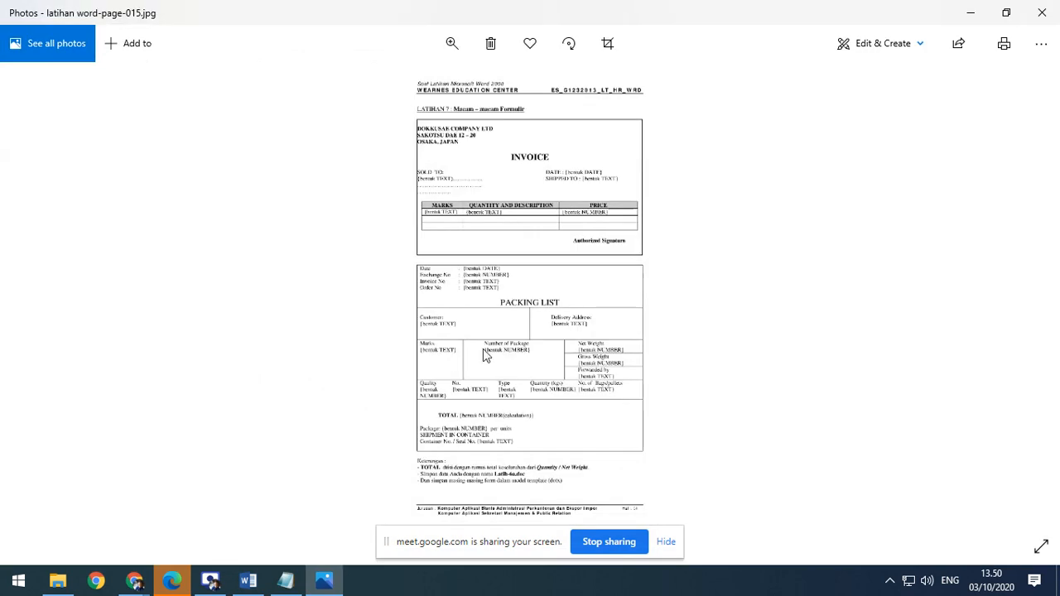
pyautogui.scroll(5, 483, 354)
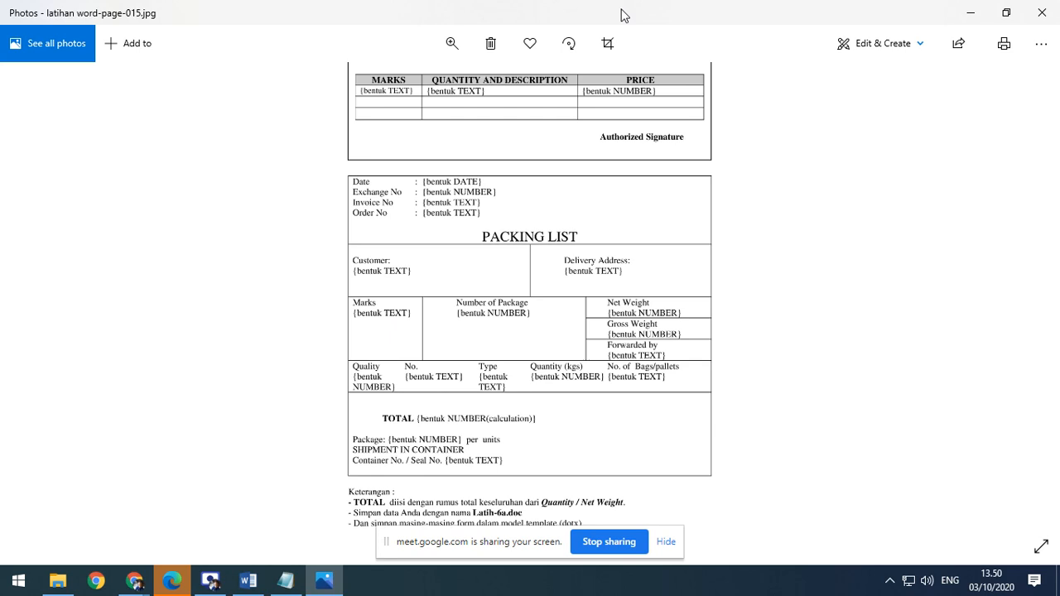
pyautogui.moveTo(622, 14); pyautogui.dragTo(0, 70)
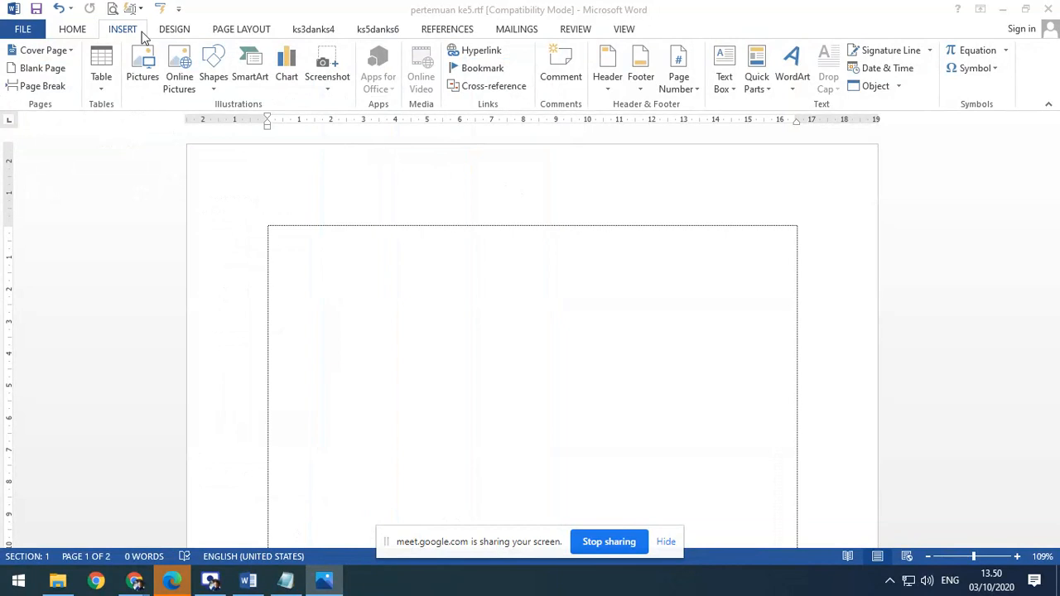
# Draw a table frame about 16,52 cm wide and 8,2 cm high within the page margins and divide it into four rows with horizontal lines.
pyautogui.click(102, 95)
pyautogui.click(103, 95)
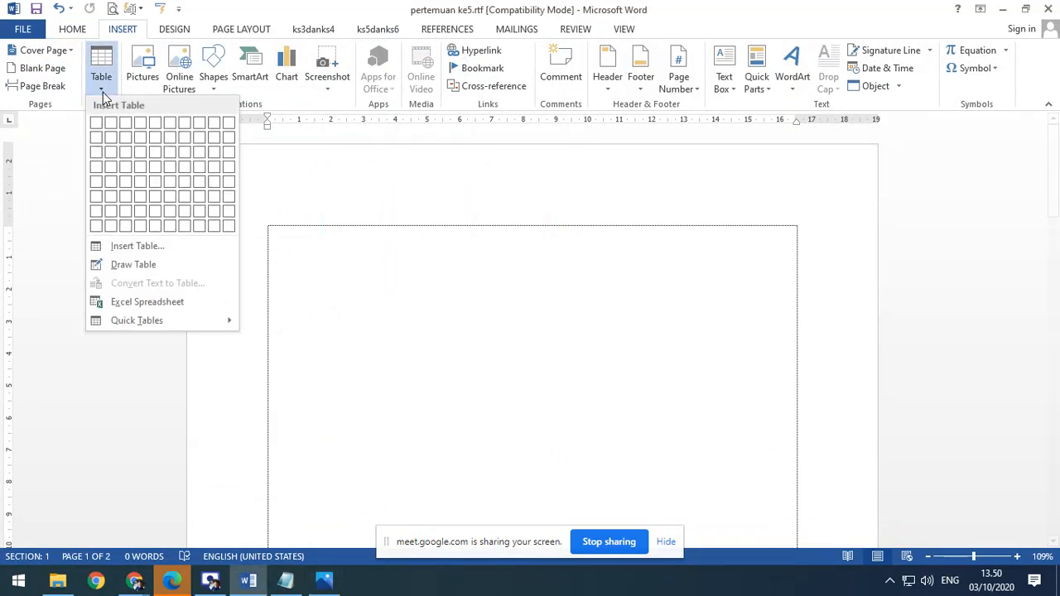
pyautogui.click(139, 265)
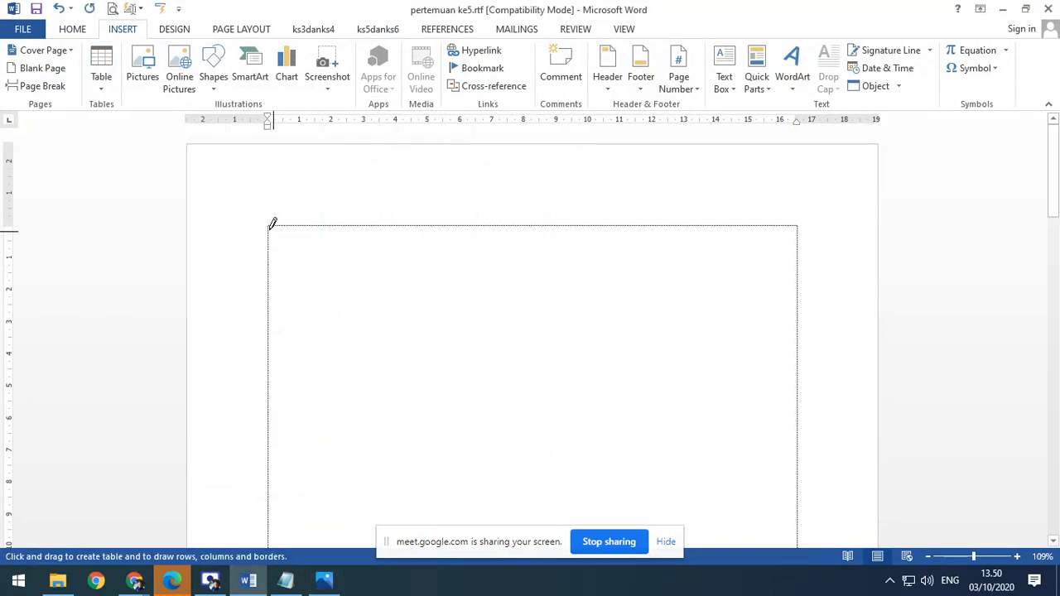
pyautogui.moveTo(269, 226)
pyautogui.mouseDown()
pyautogui.moveTo(300, 311)
pyautogui.moveTo(628, 457)
pyautogui.moveTo(763, 472)
pyautogui.moveTo(796, 491)
pyautogui.mouseUp()
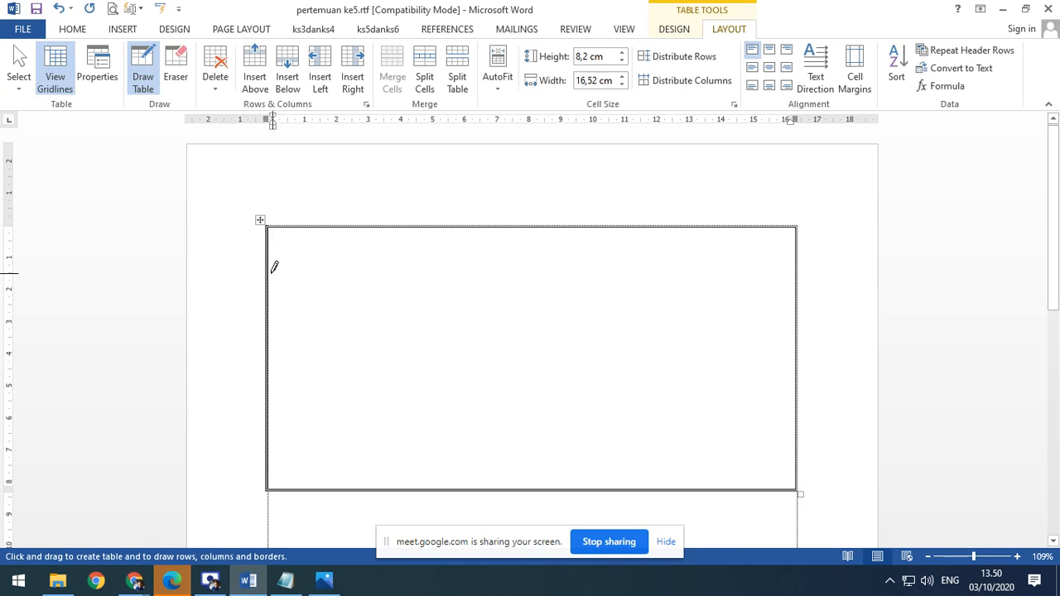
pyautogui.moveTo(272, 267); pyautogui.dragTo(579, 270)
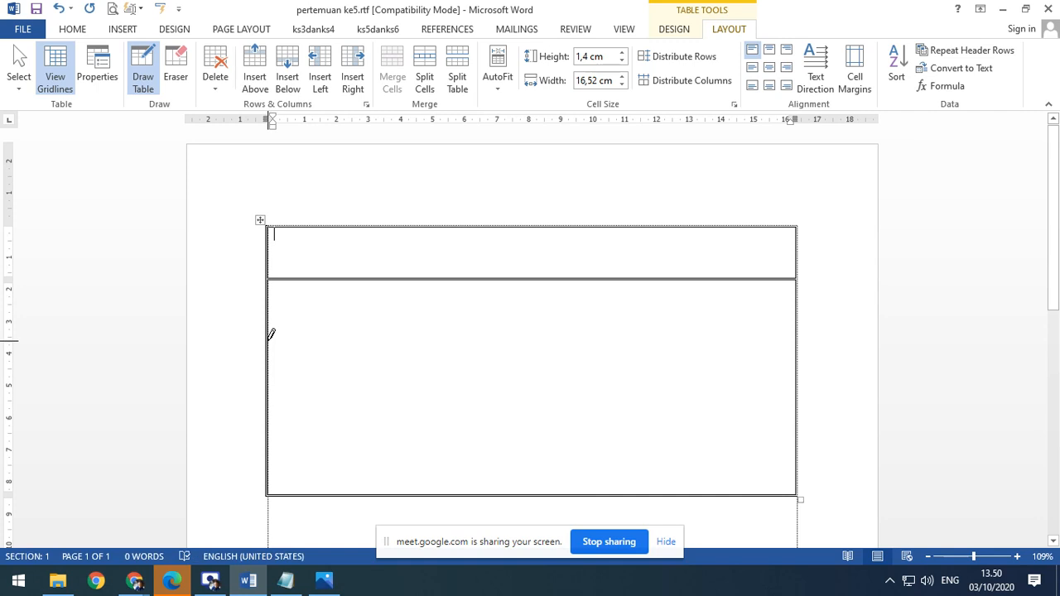
pyautogui.moveTo(270, 335); pyautogui.dragTo(530, 342)
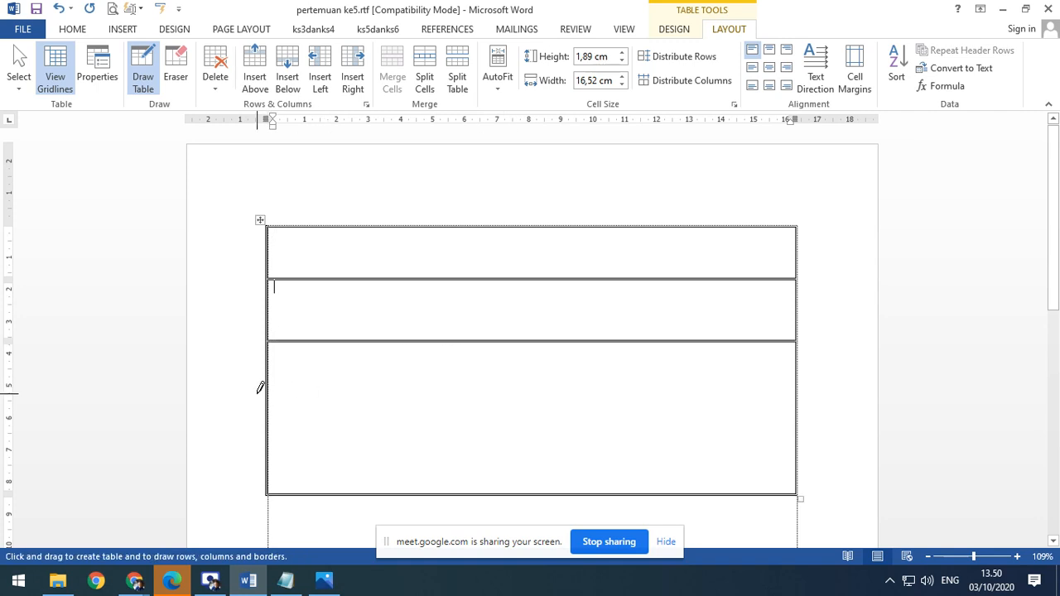
pyautogui.moveTo(271, 399); pyautogui.dragTo(575, 398)
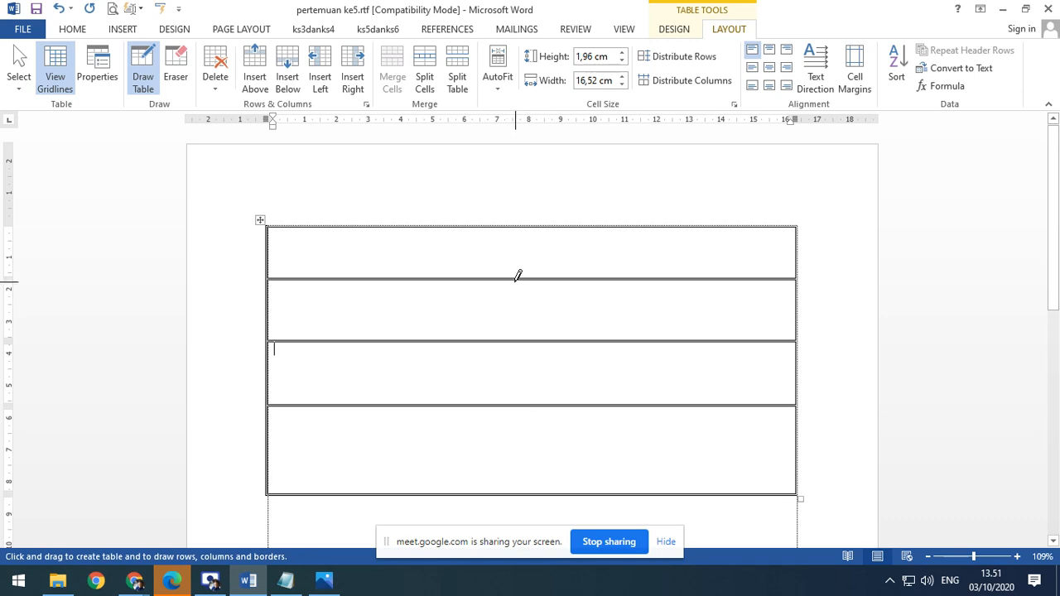
# Draw lines splitting the second row into two cells and the third into three, with its last cell divided into three stacked cells.
pyautogui.moveTo(515, 281); pyautogui.dragTo(516, 339)
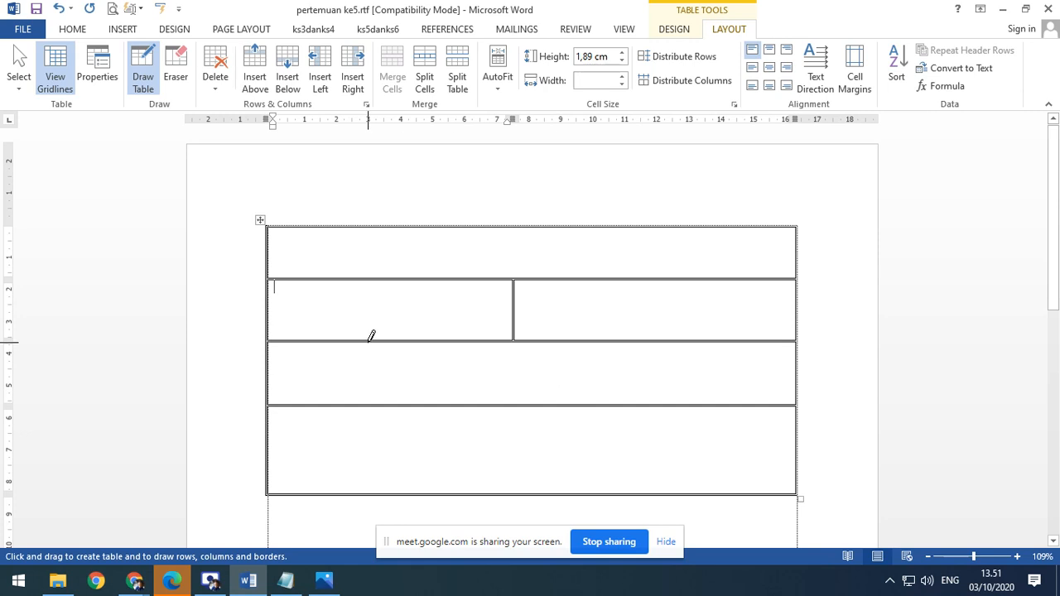
pyautogui.moveTo(368, 342); pyautogui.dragTo(370, 404)
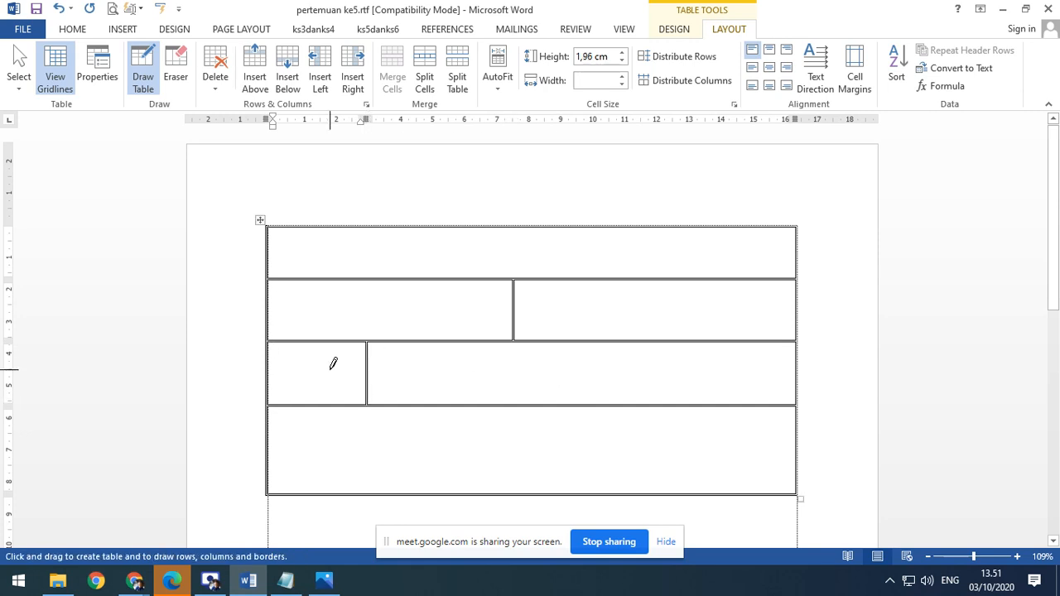
pyautogui.moveTo(573, 341); pyautogui.dragTo(575, 404)
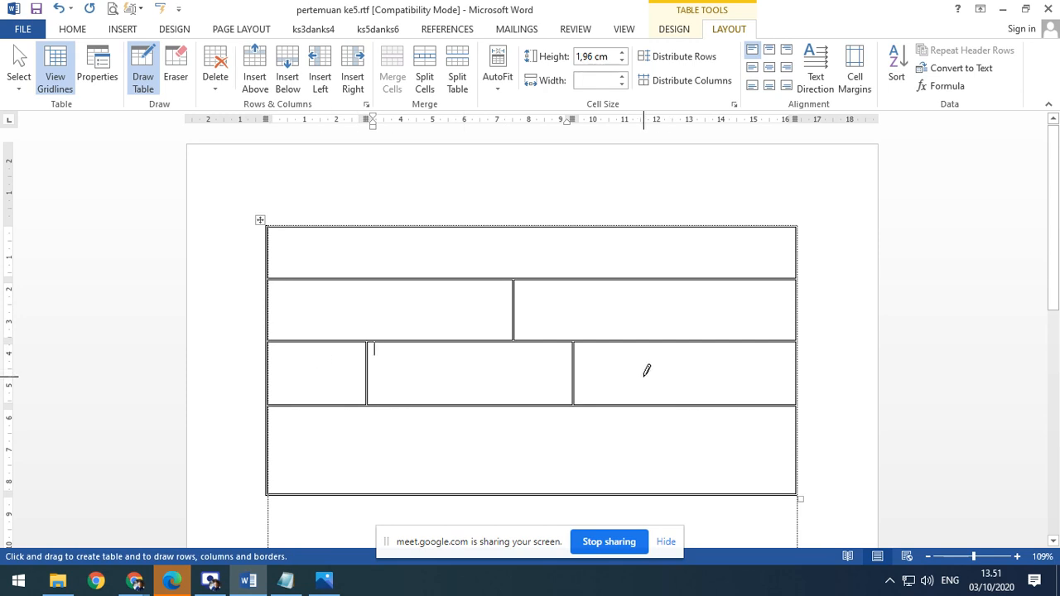
pyautogui.moveTo(577, 358); pyautogui.dragTo(715, 358)
pyautogui.moveTo(575, 387); pyautogui.dragTo(730, 387)
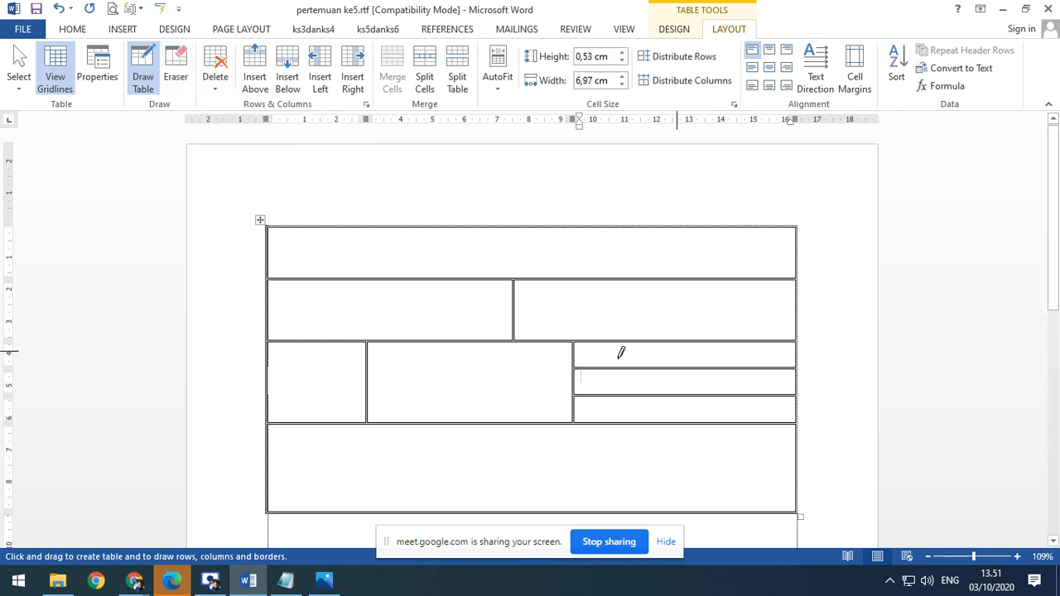
# Switch back to latihan word-page-015.jpg in Photos and compare the packing list form with the drawn table.
pyautogui.click(324, 580)
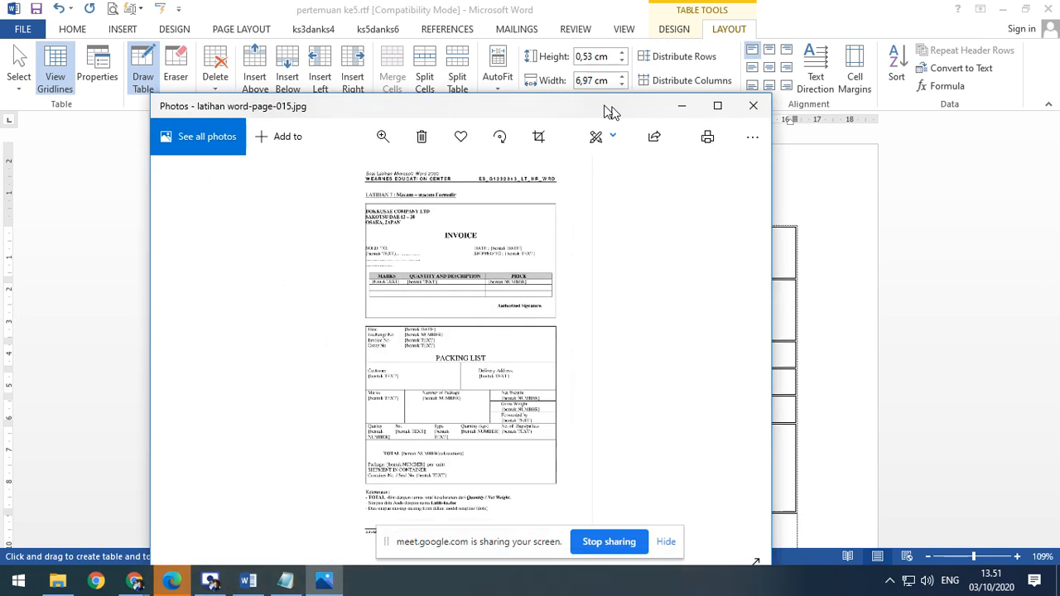
pyautogui.moveTo(608, 108); pyautogui.dragTo(566, 43)
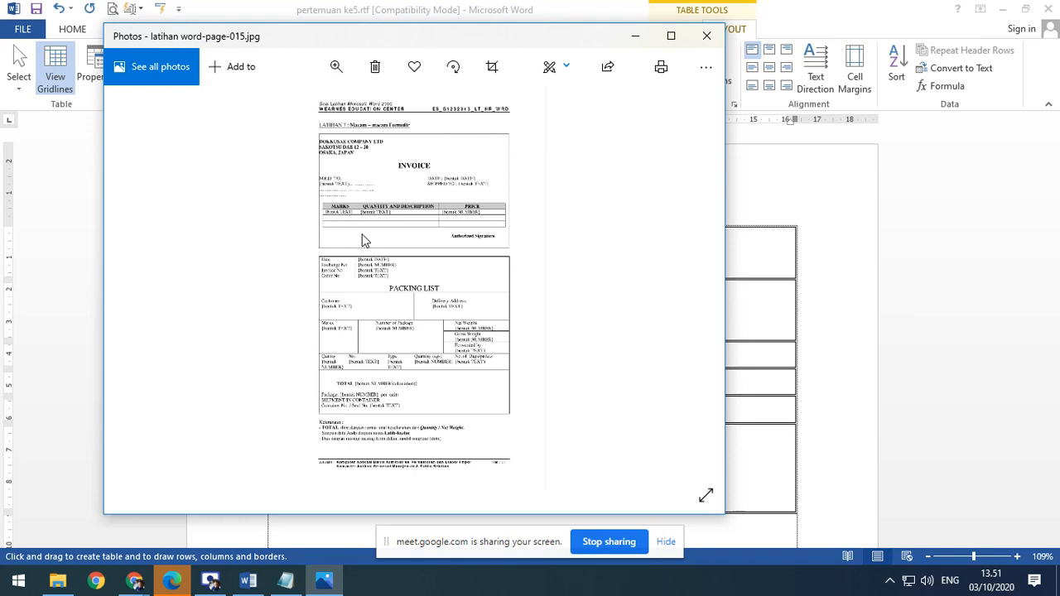
pyautogui.moveTo(431, 36); pyautogui.dragTo(0, 108)
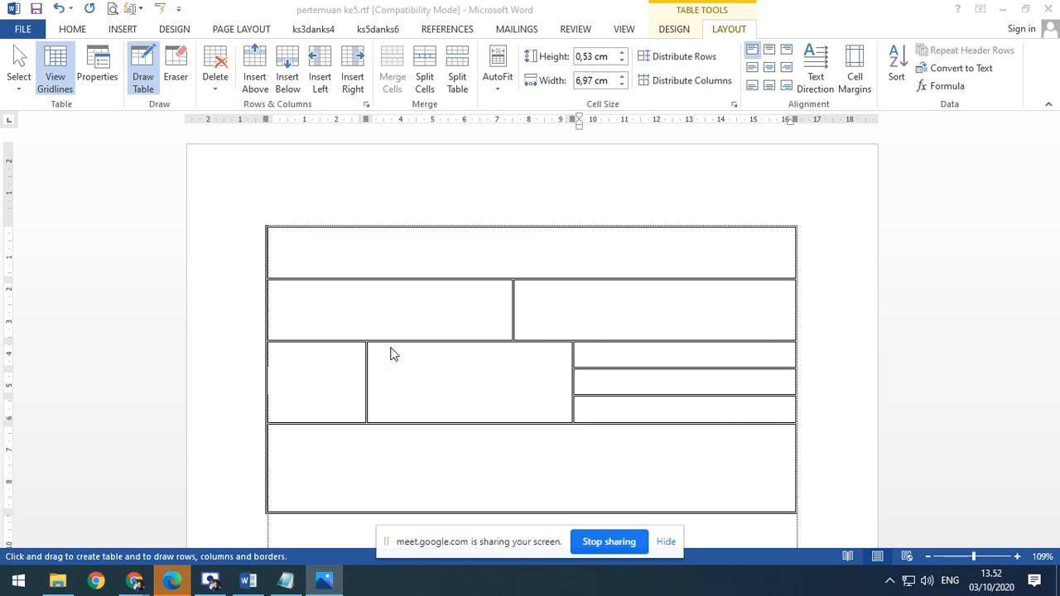
# Show the open Chrome windows to switch away from the document.
pyautogui.click(137, 589)
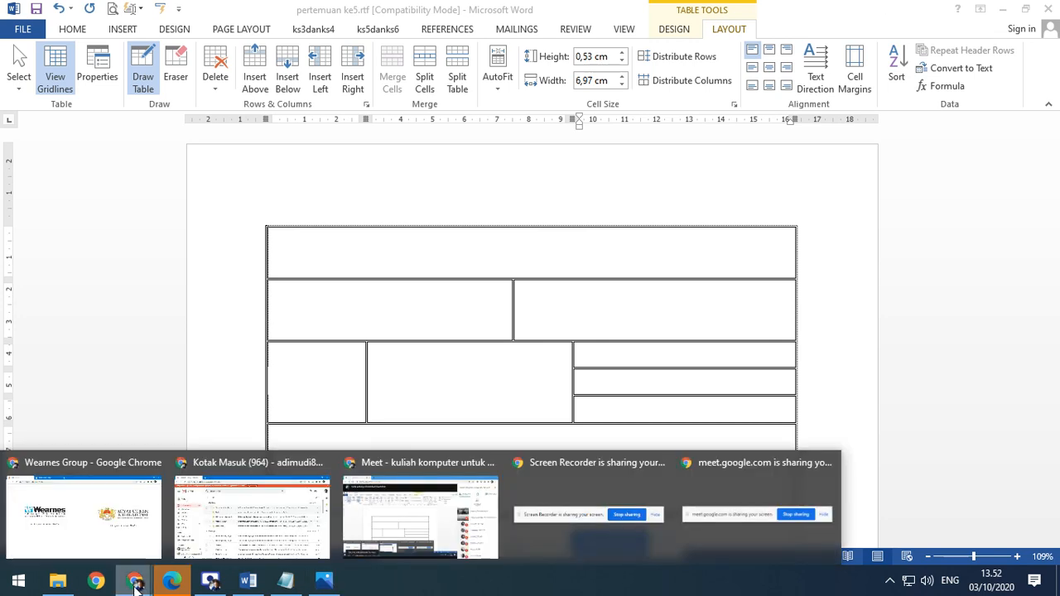